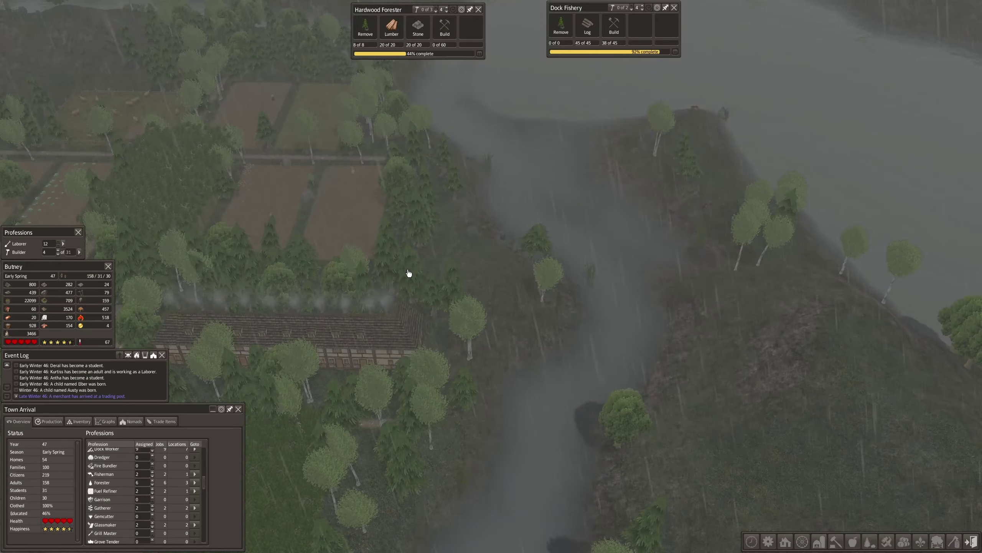
Step: Pan across the farm fields and inspect the dense orchard field
left_click_drag(417, 308, 493, 314)
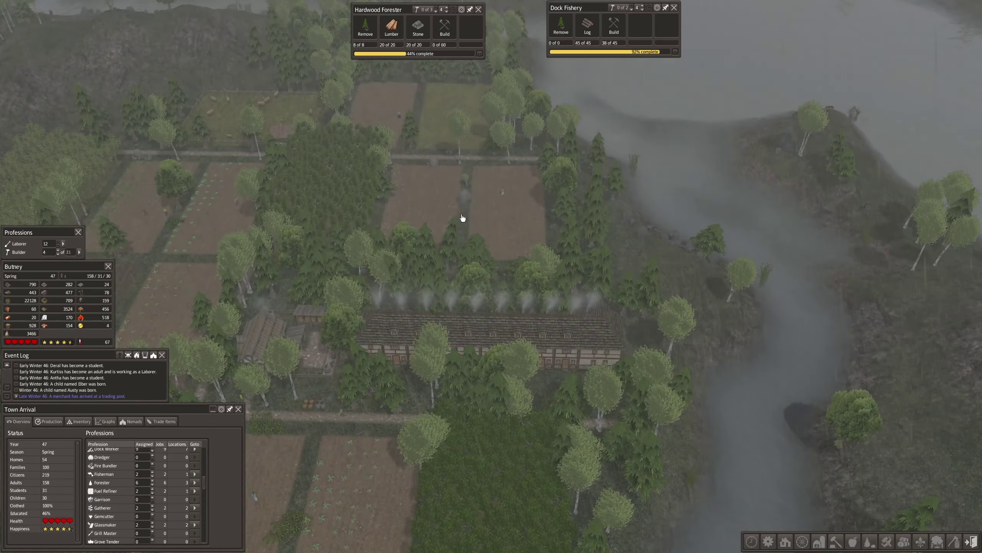
key("a")
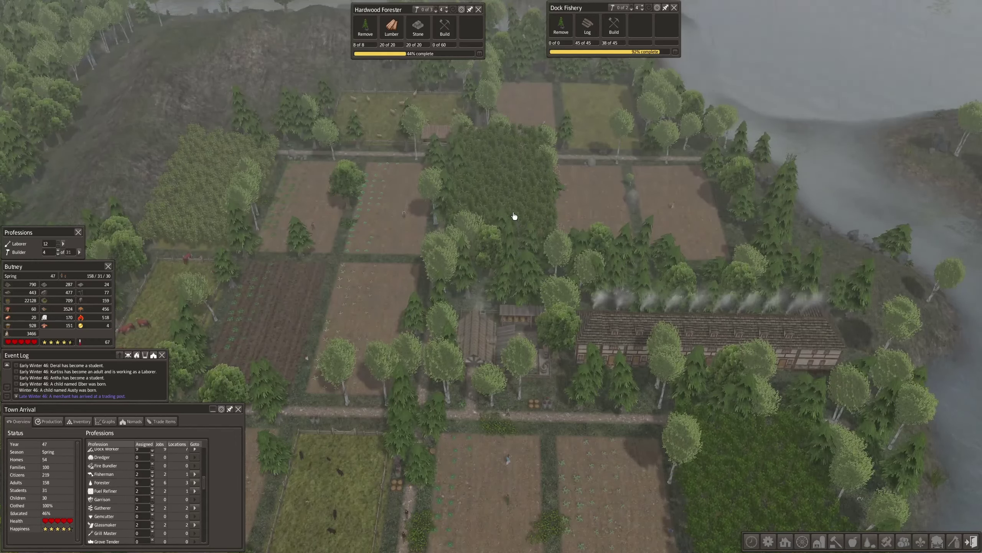
left_click(515, 217)
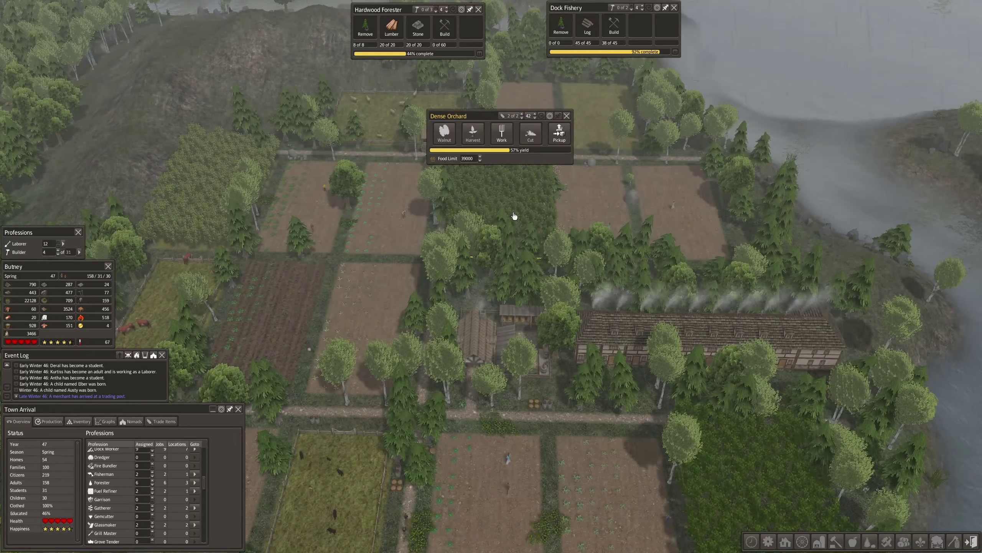
left_click(567, 116)
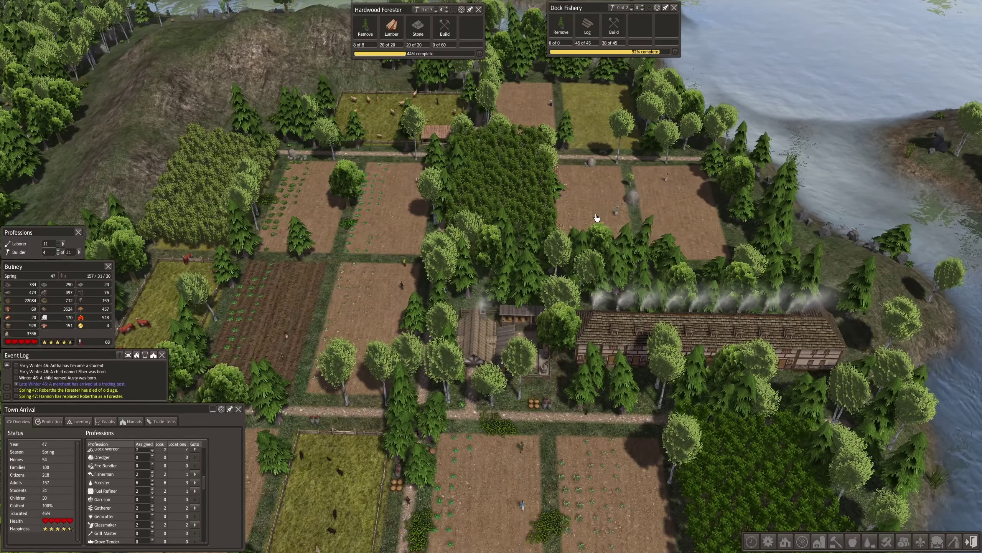
Step: Inspect the standard pasture, then pan south across the river to the trading dock
key("d")
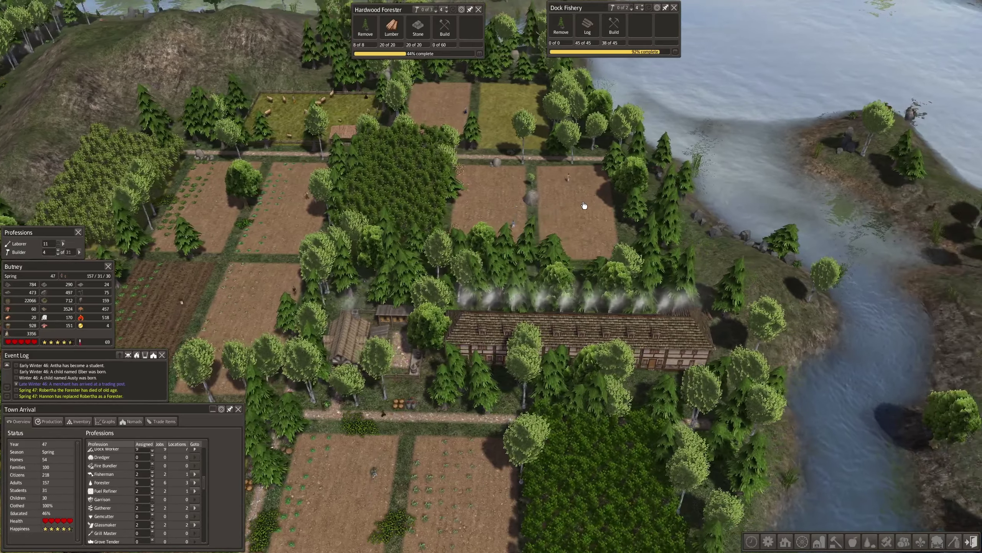
key("w")
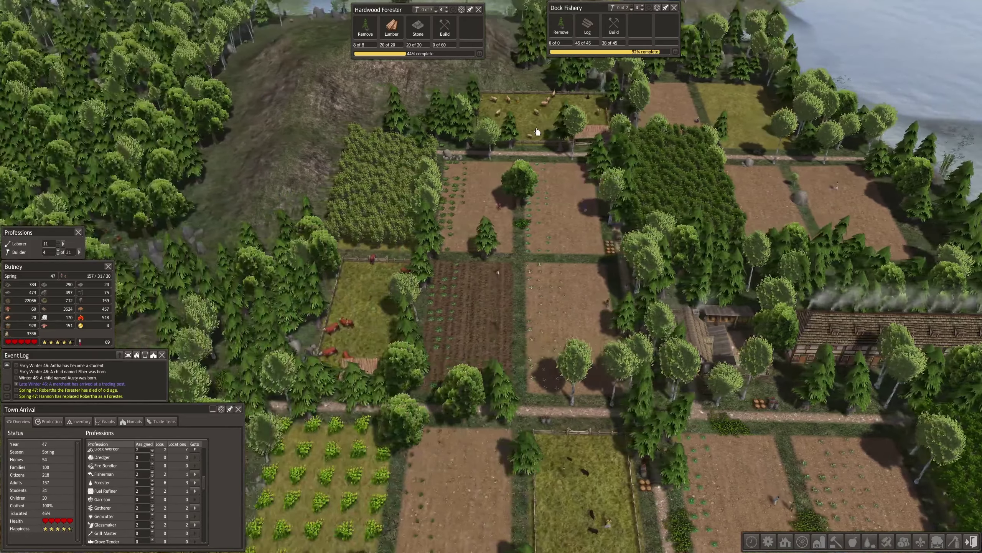
left_click(556, 106)
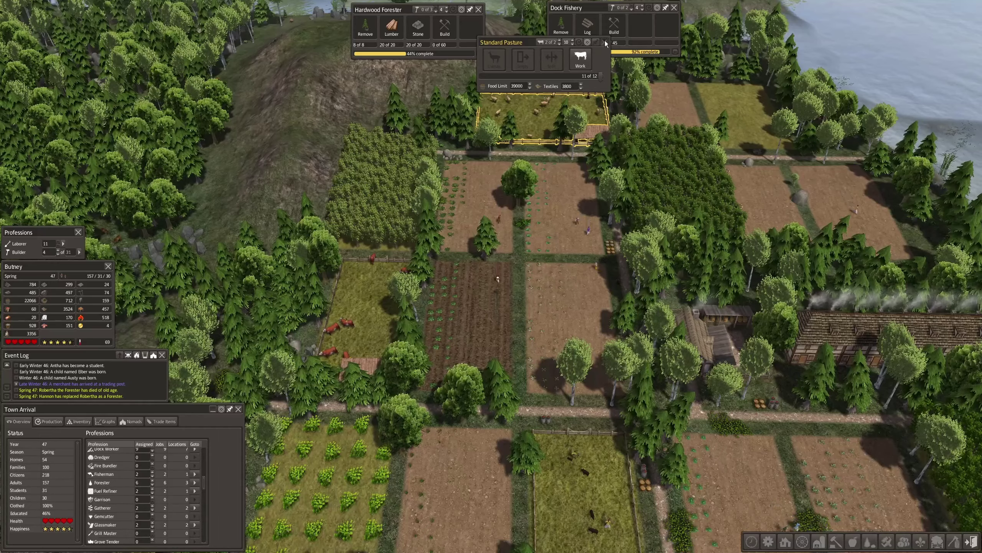
key("Escape")
key("s")
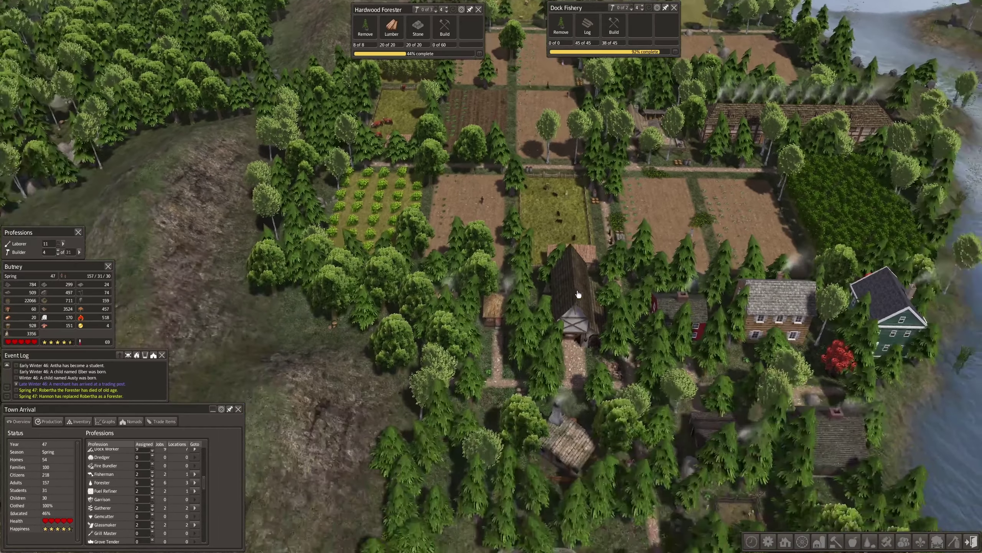
scroll(578, 296, "down", 2)
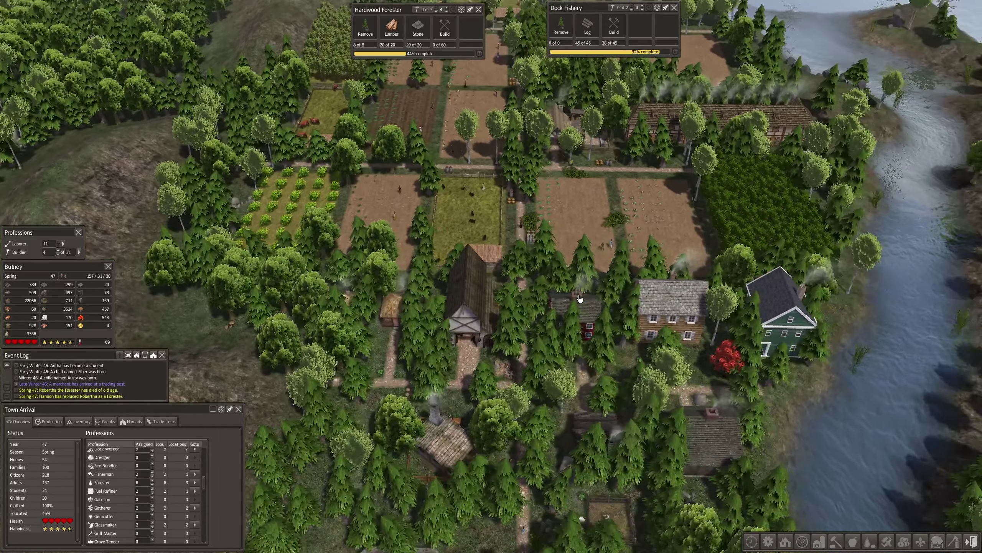
key("s")
scroll(578, 300, "down", 2)
key("s")
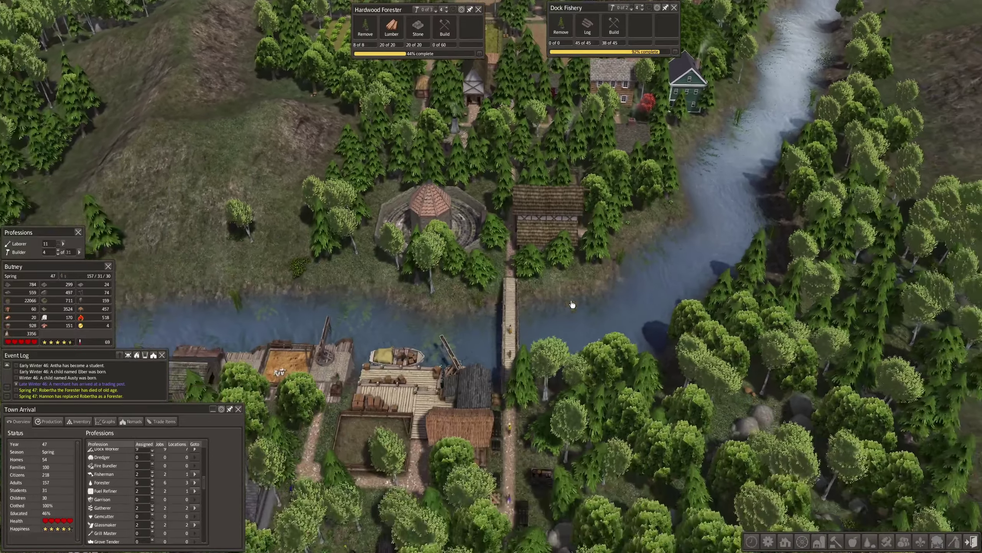
scroll(570, 301, "up", 2)
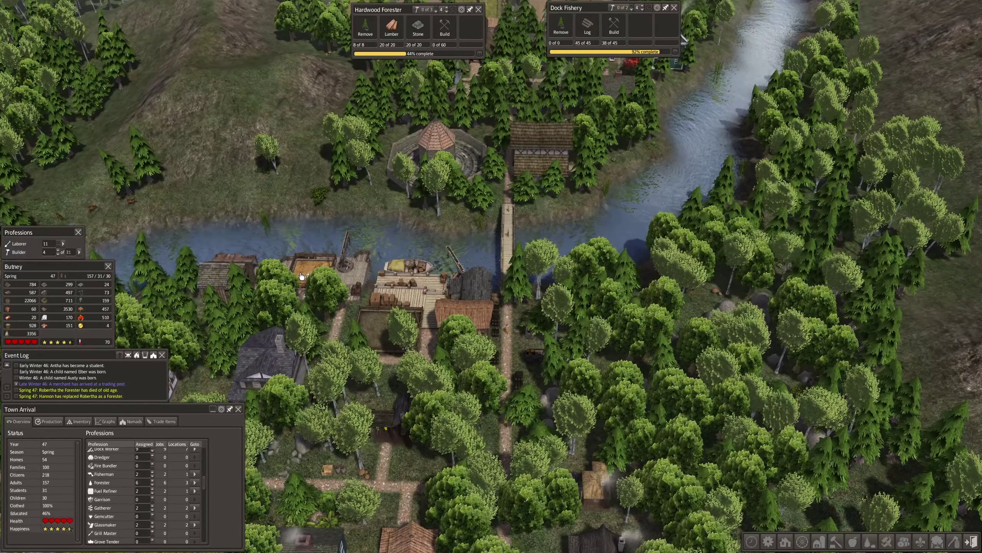
Step: Review the greengrocer's trade offer and show the town's one-year production statistics
left_click(412, 291)
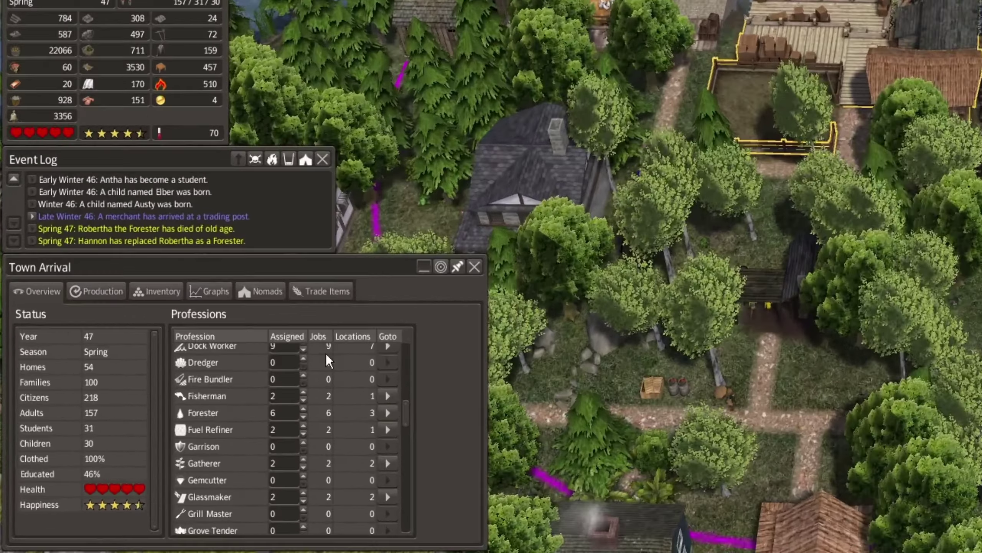
left_click(146, 206)
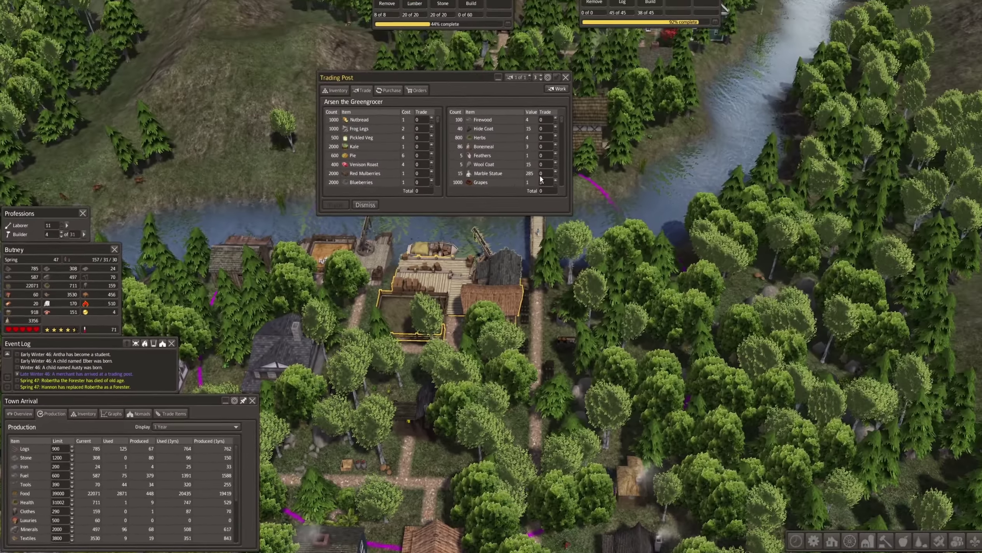
Step: Sell 15 Marble Statues to Arsen for 2000 Red Mulberries, 2000 Blueberries and 275 Kale
left_click(540, 174)
type("1")
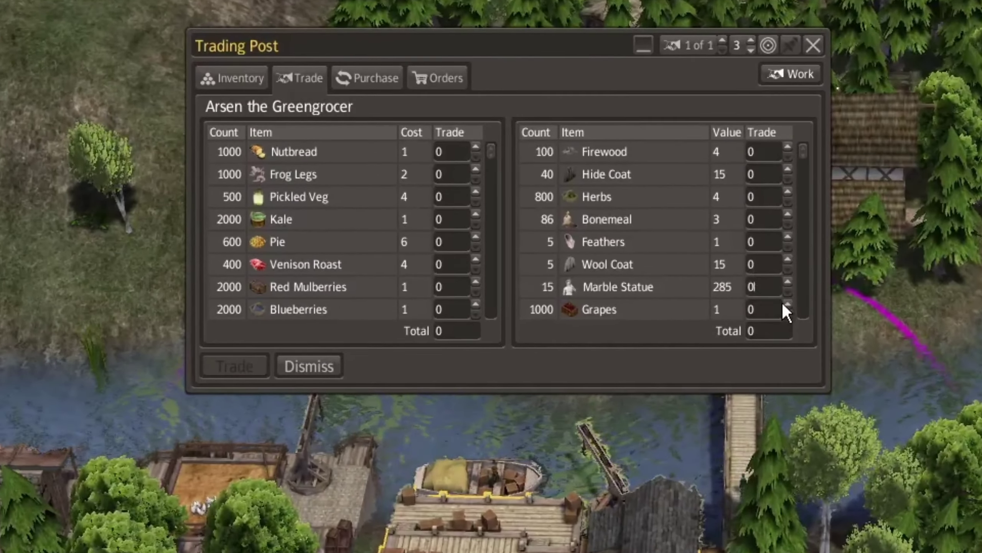
type("5")
key("Return")
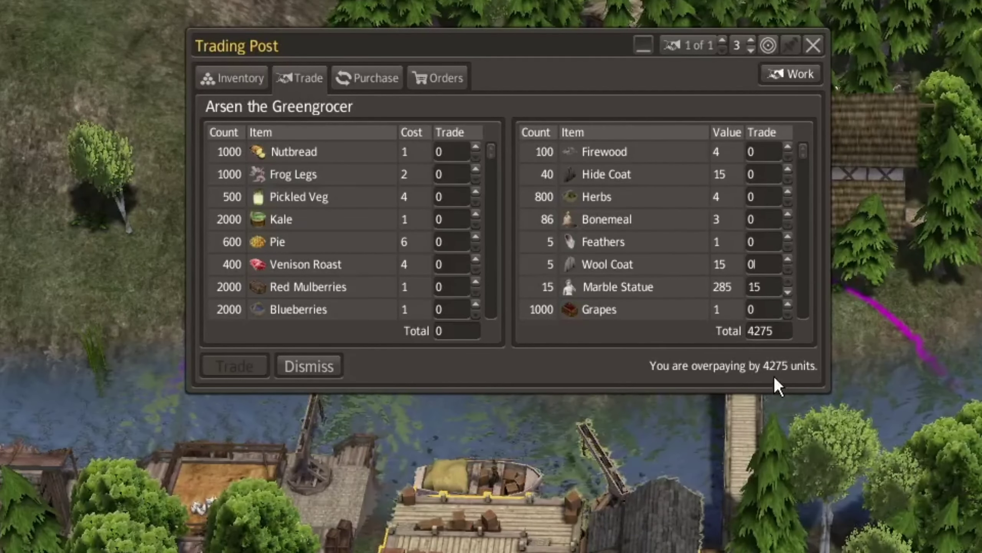
left_click(440, 285)
type("2")
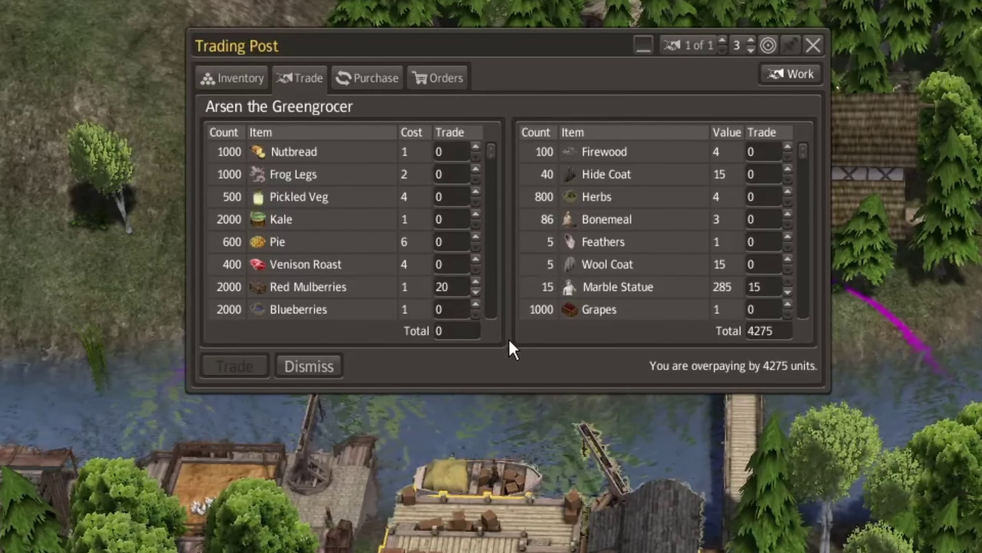
type("00")
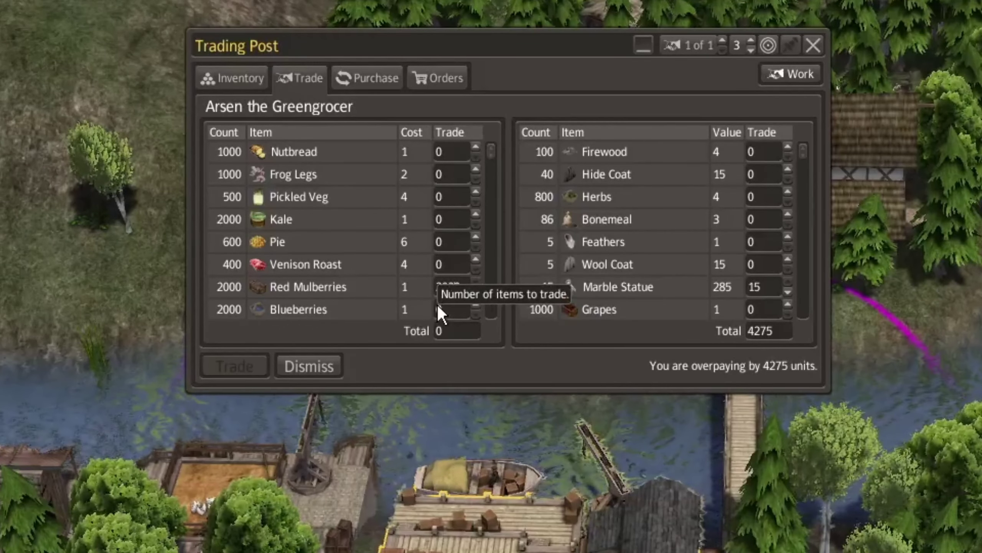
left_click(438, 311)
type("20")
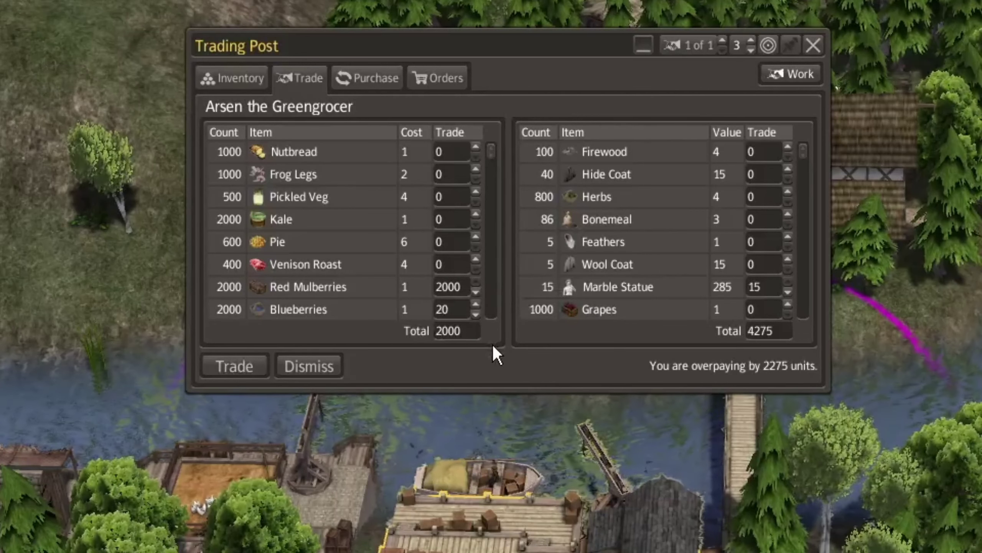
type("00")
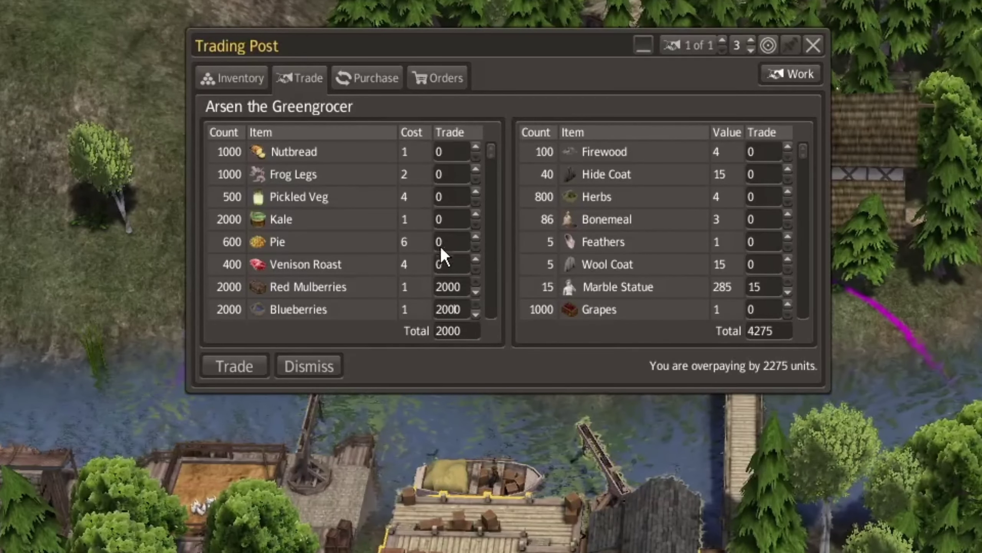
left_click(437, 220)
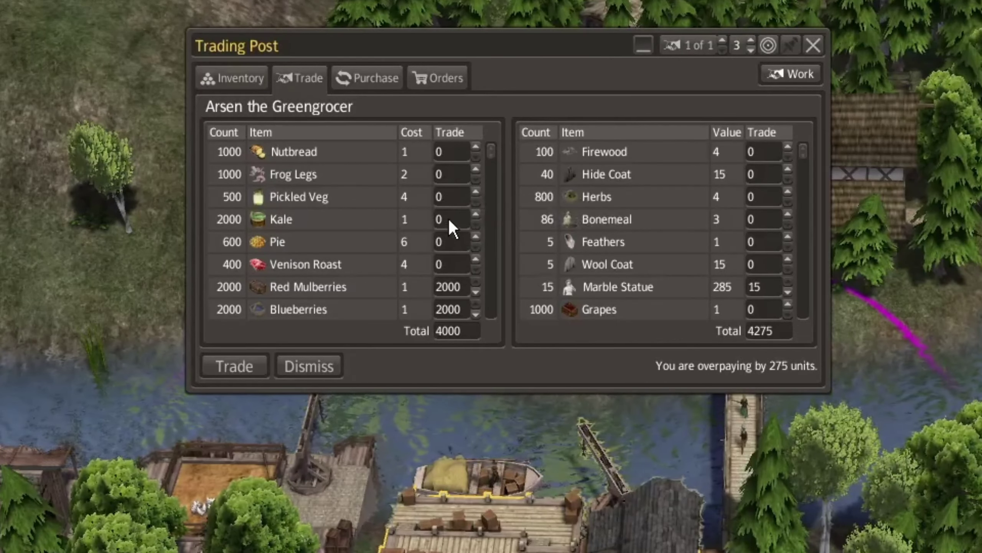
left_click(448, 219)
type("275")
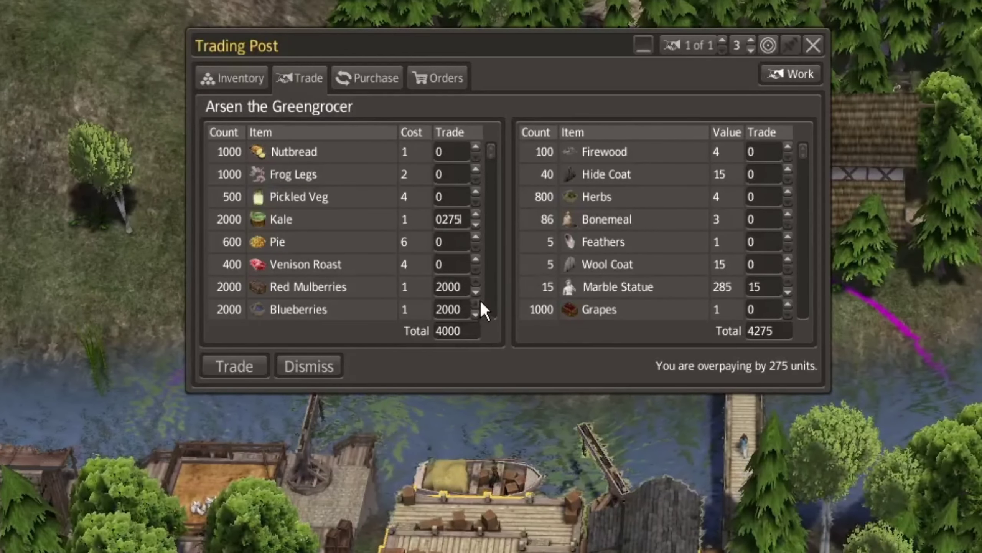
left_click(235, 366)
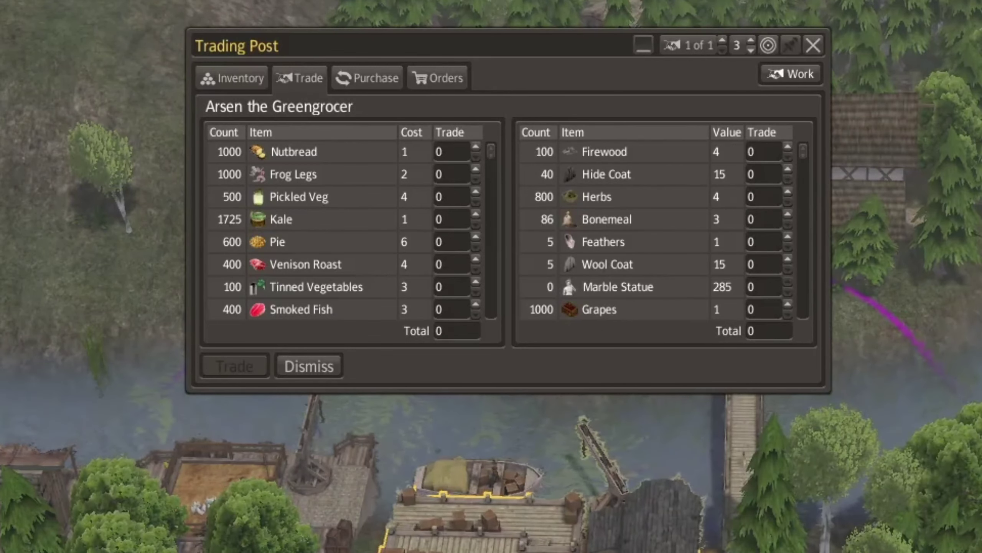
Step: Reopen the merchant's offer and set 260 Herbs to sell
key("Escape")
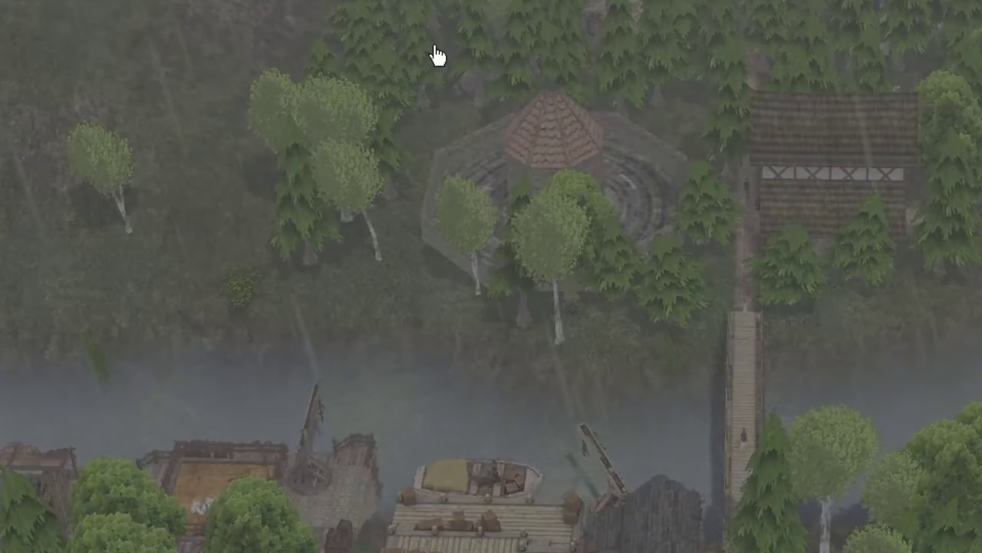
left_click(495, 537)
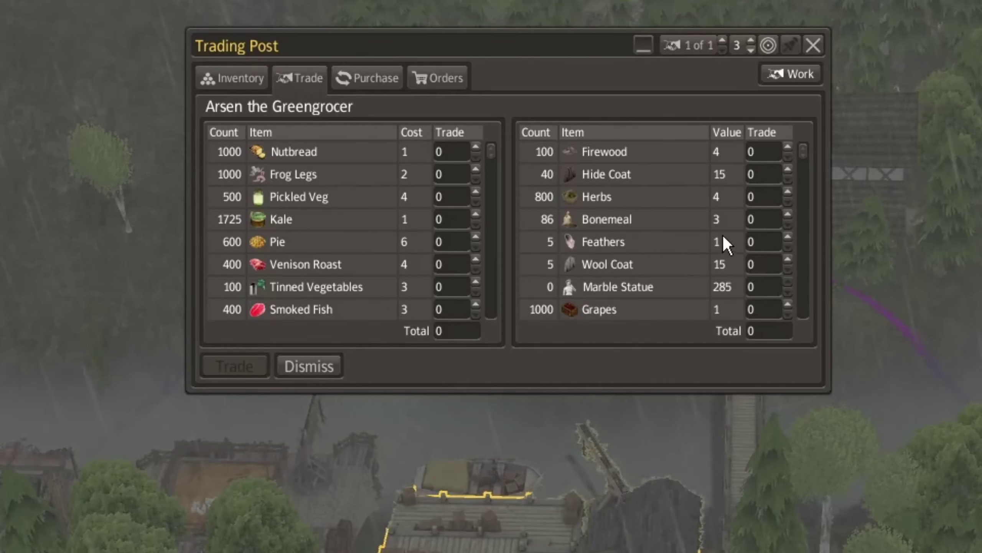
left_click(787, 193)
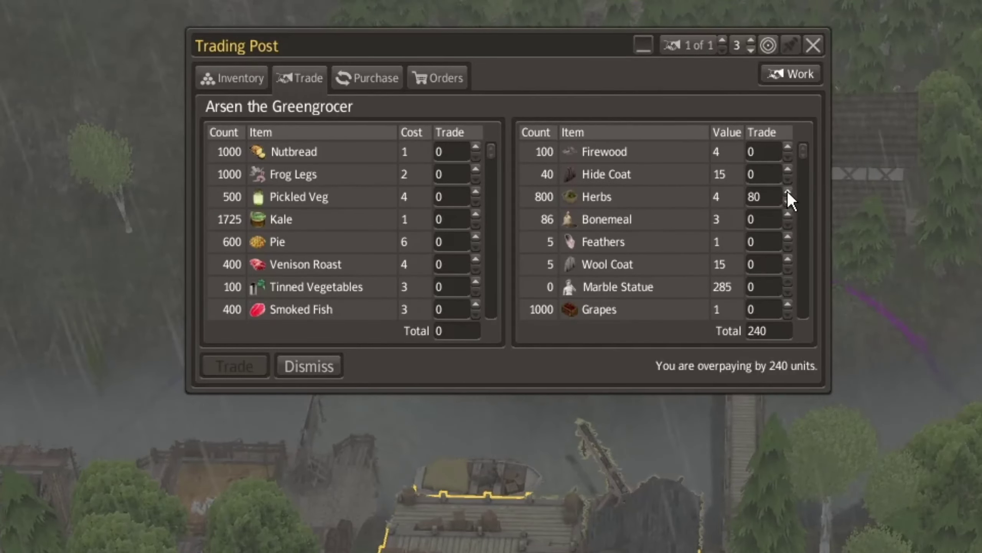
left_click(787, 192)
left_click(788, 192)
left_click(784, 191)
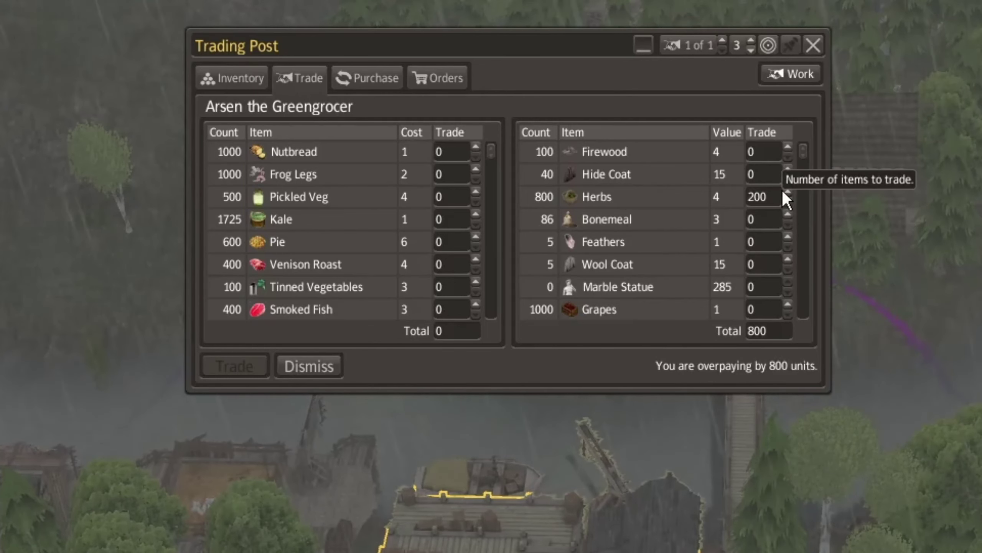
left_click(786, 189)
left_click(787, 191)
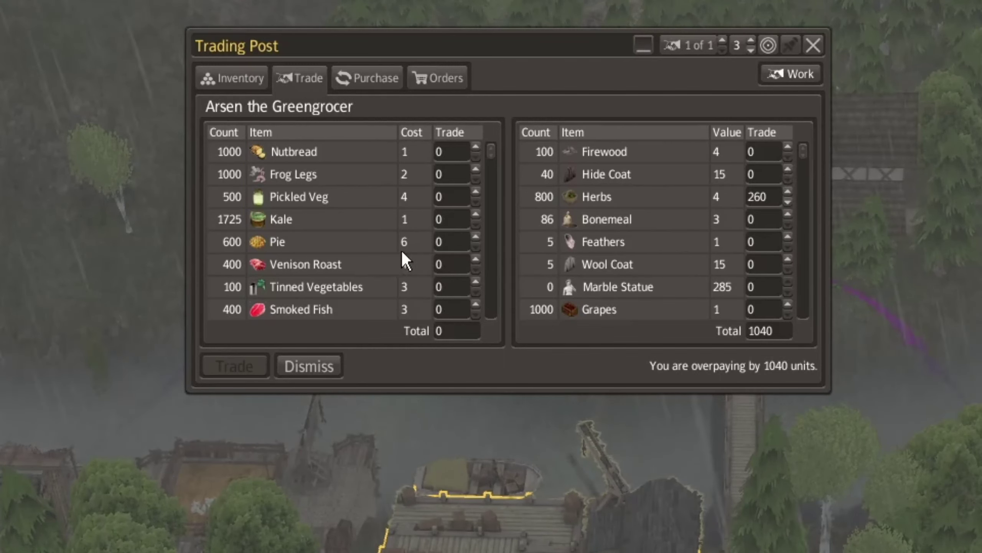
Step: Trade the herbs for 1040 Kale, then dismiss the merchant
left_click(445, 220)
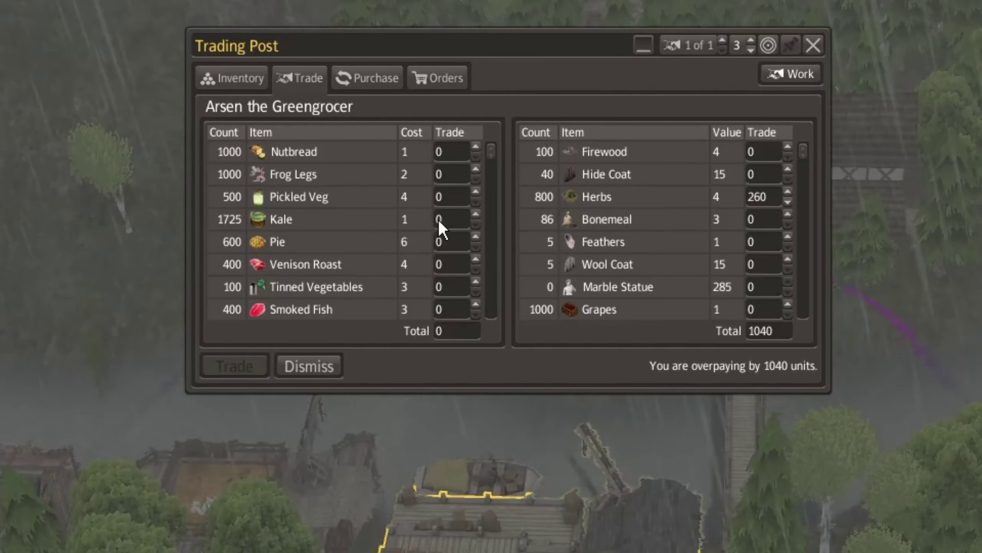
type("10")
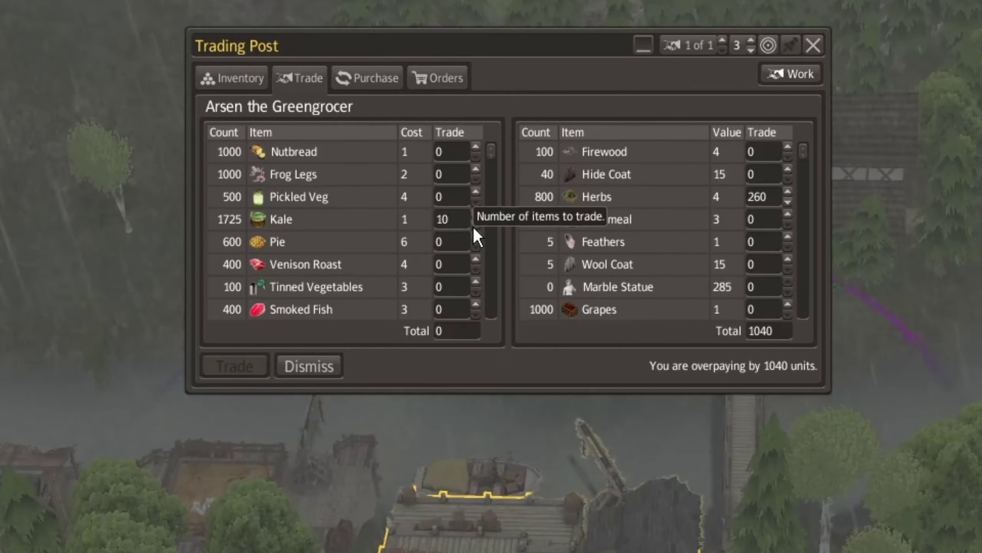
type("40")
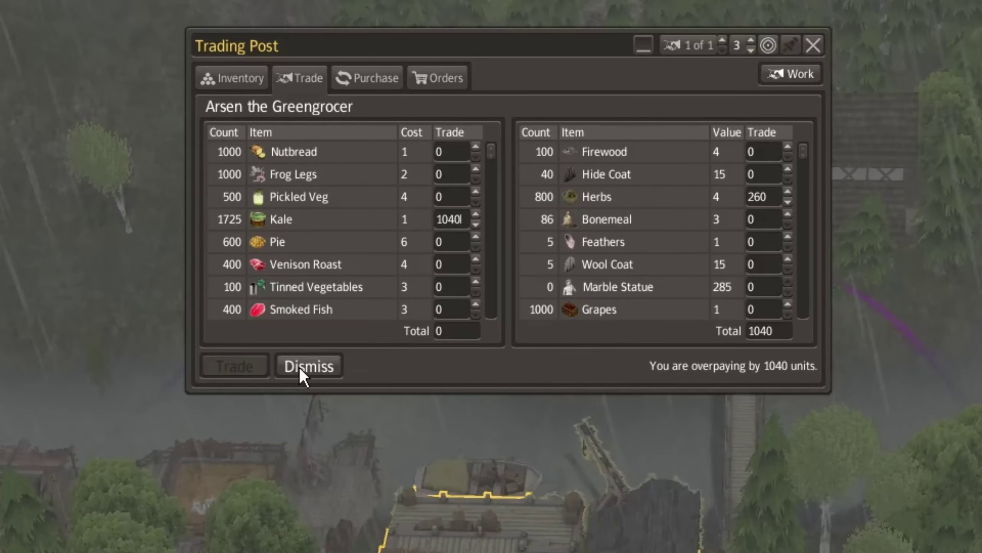
left_click(449, 241)
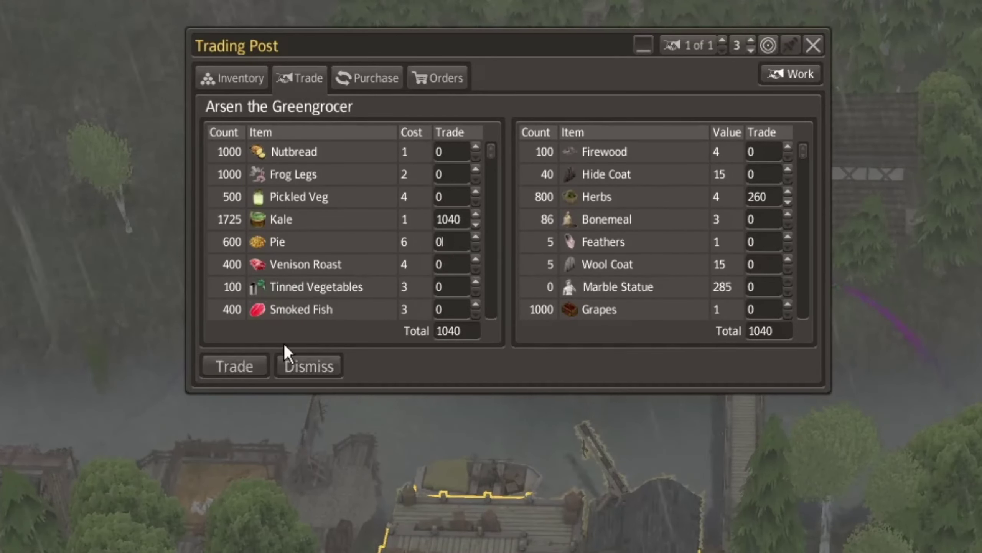
left_click(234, 365)
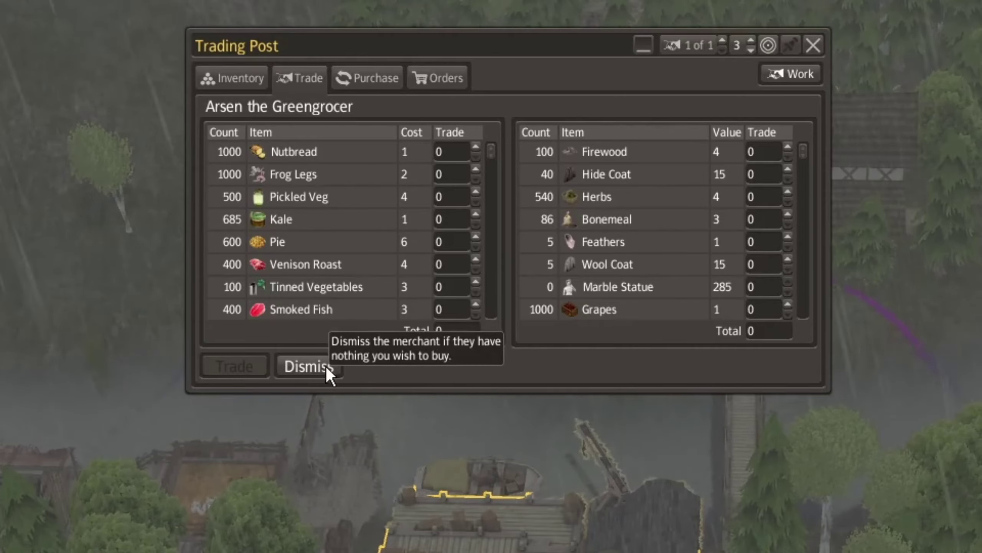
left_click(306, 367)
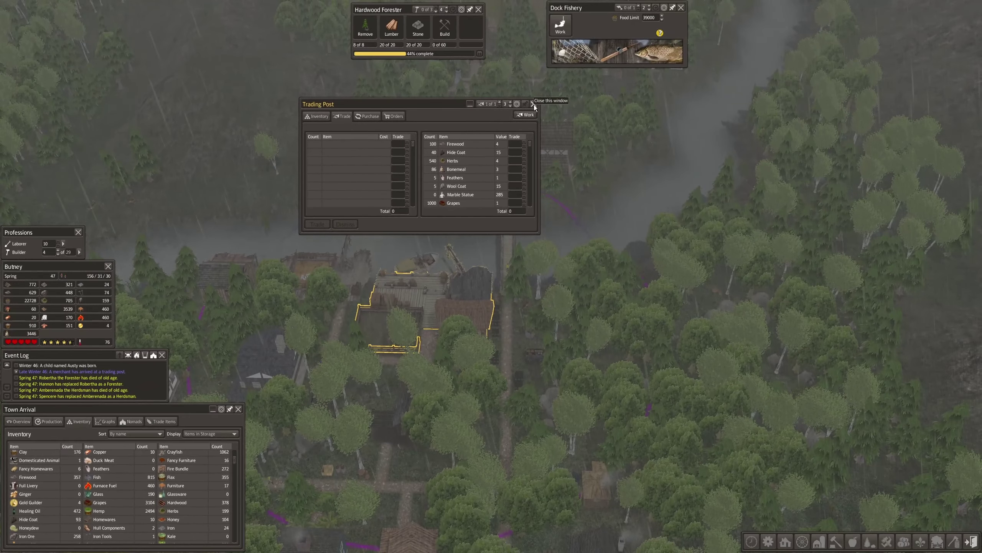
Step: Close the trading post details and add two workers to the Dock Fishery
left_click(534, 104)
left_click_drag(591, 10, 357, 108)
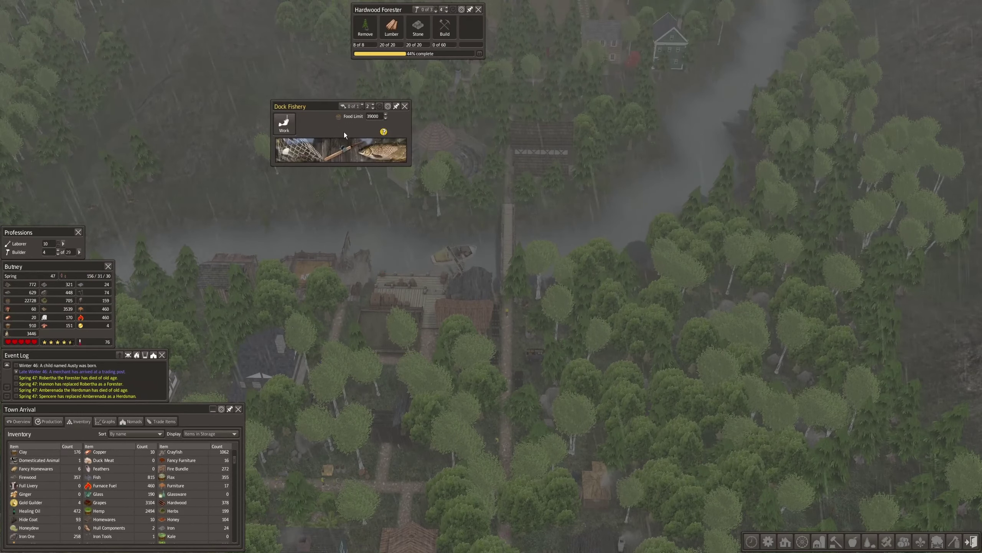
left_click(363, 105)
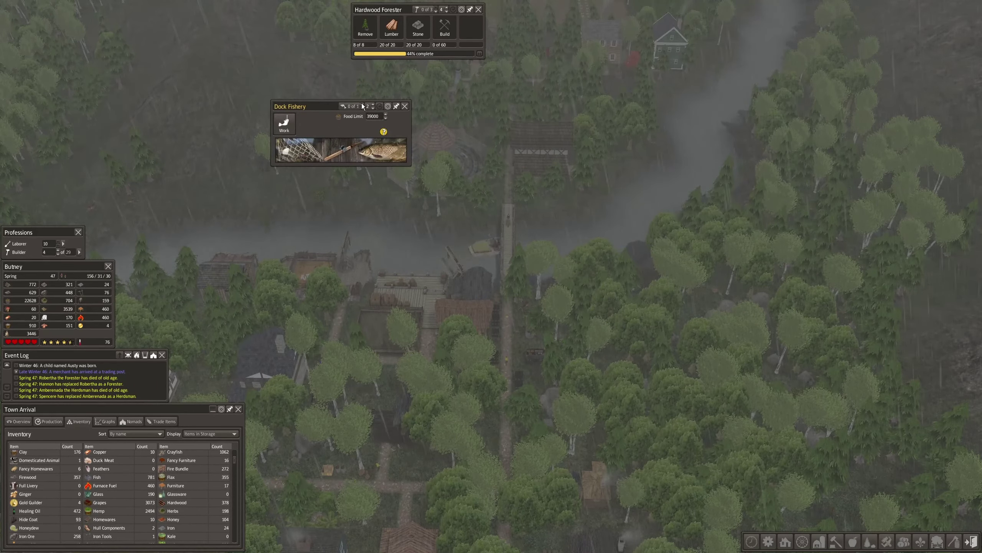
left_click(373, 104)
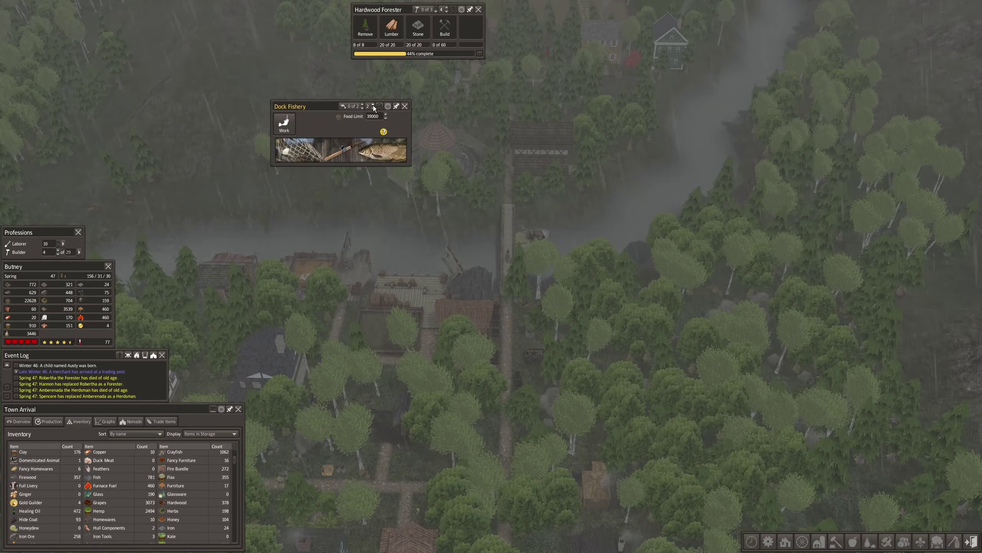
left_click(404, 107)
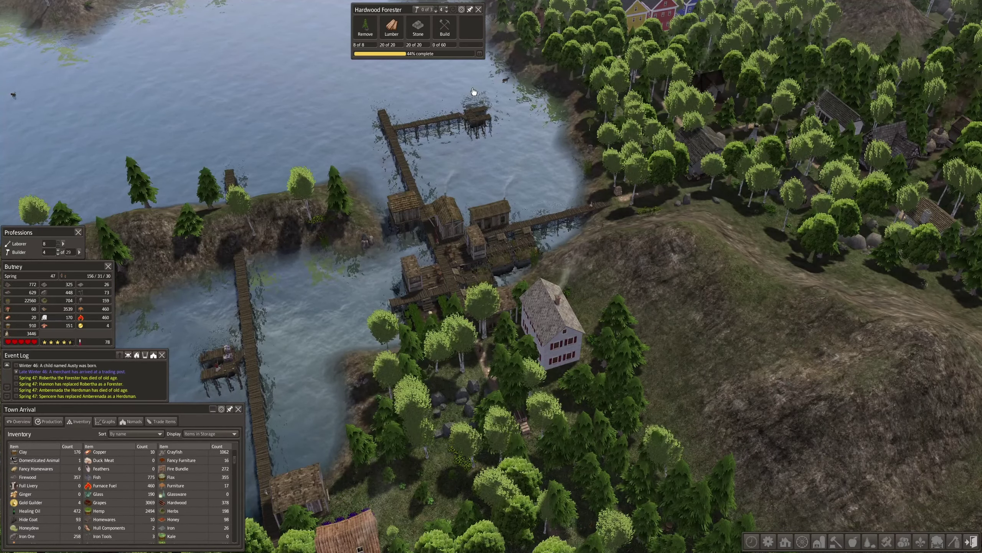
scroll(467, 263, "up", 1)
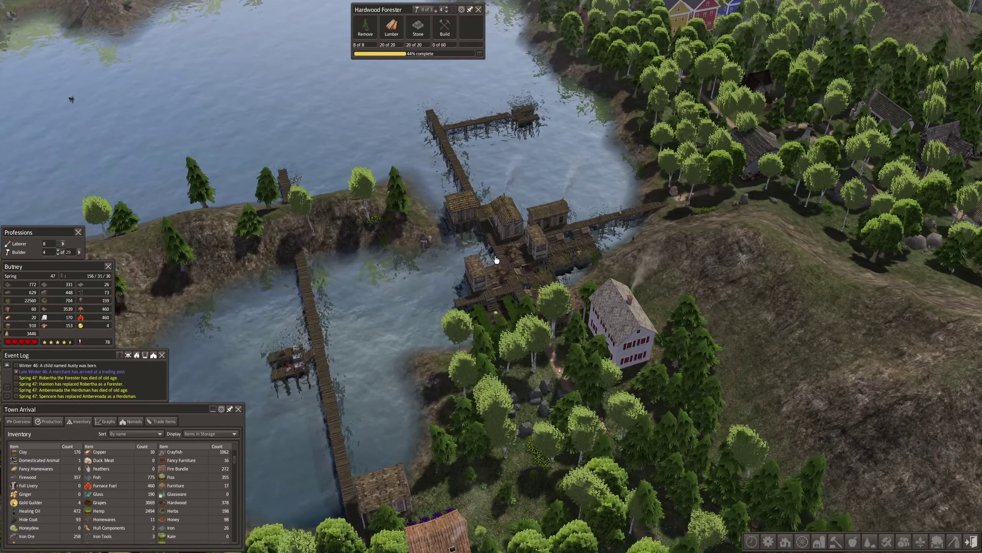
left_click(521, 111)
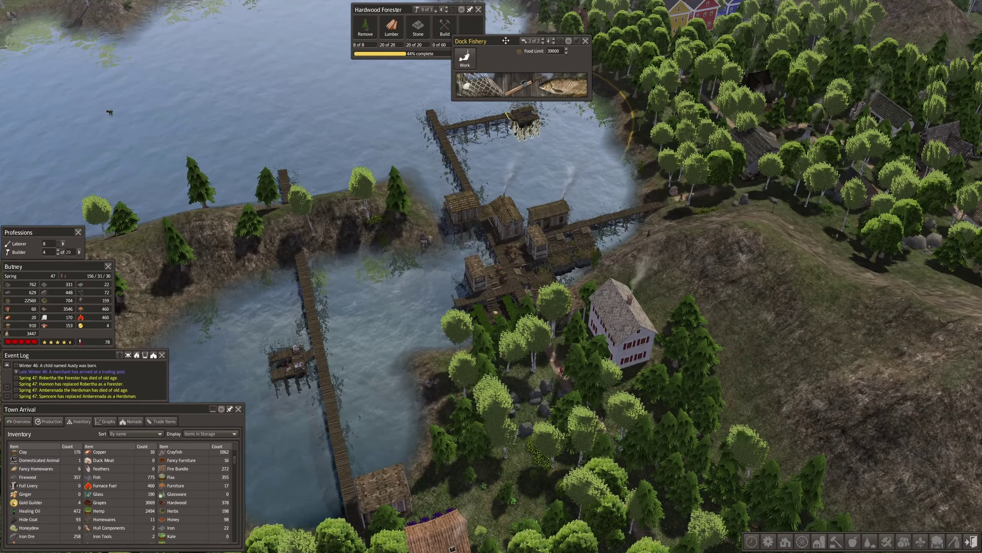
left_click(587, 40)
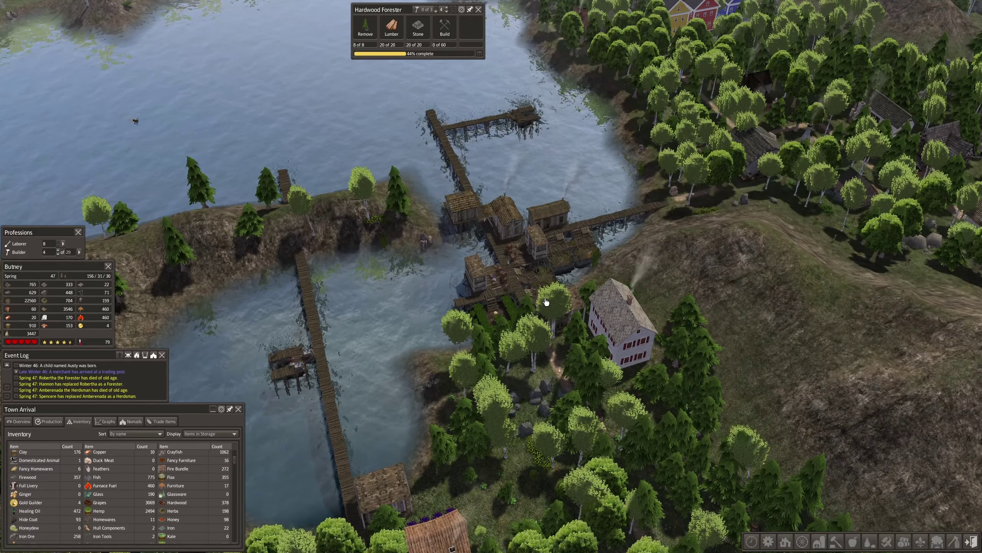
left_click(563, 310)
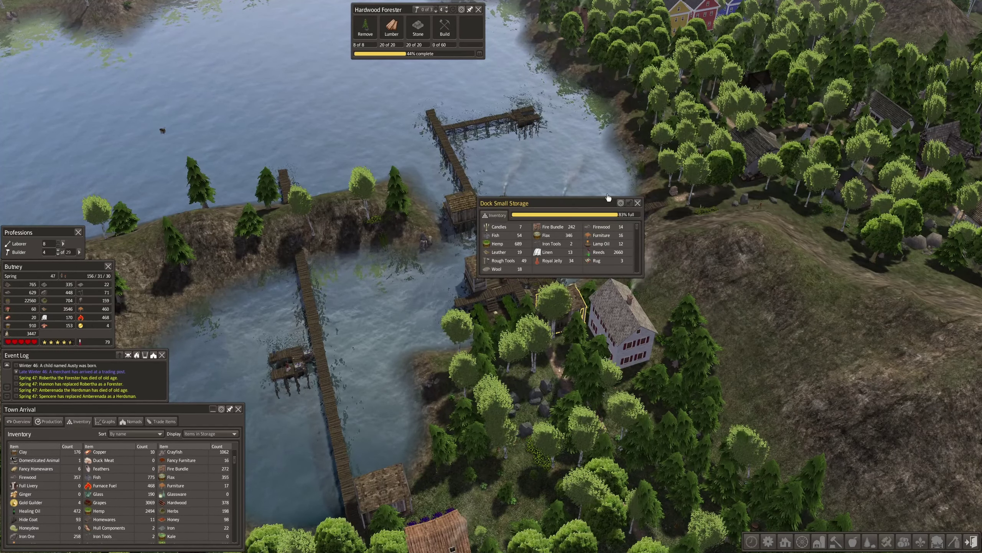
left_click(637, 203)
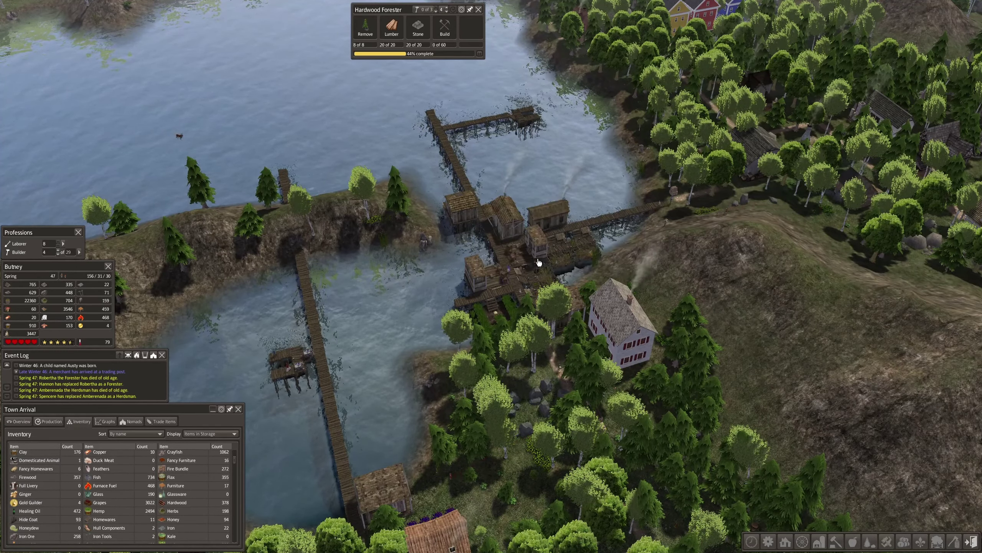
scroll(539, 263, "up", 3)
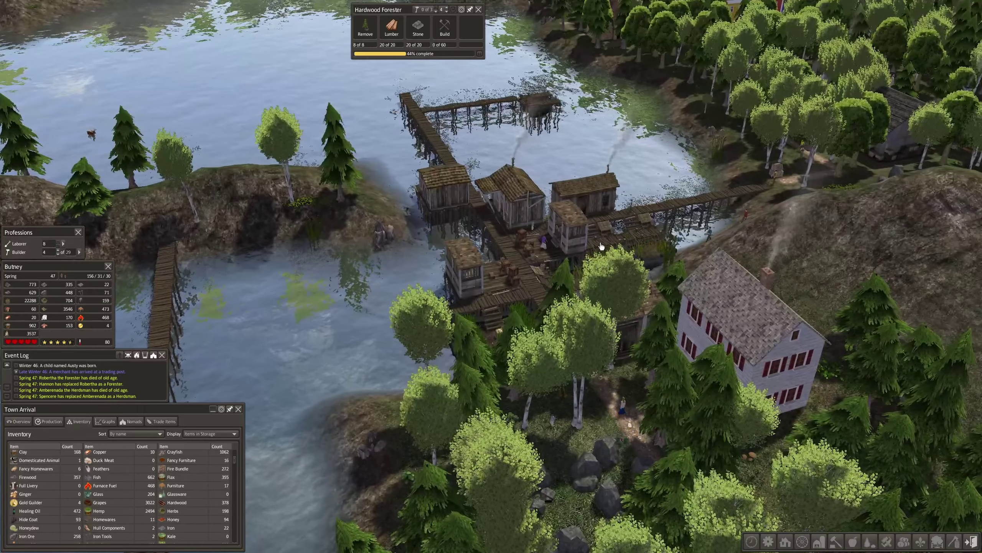
scroll(626, 260, "up", 4)
scroll(626, 260, "up", 1)
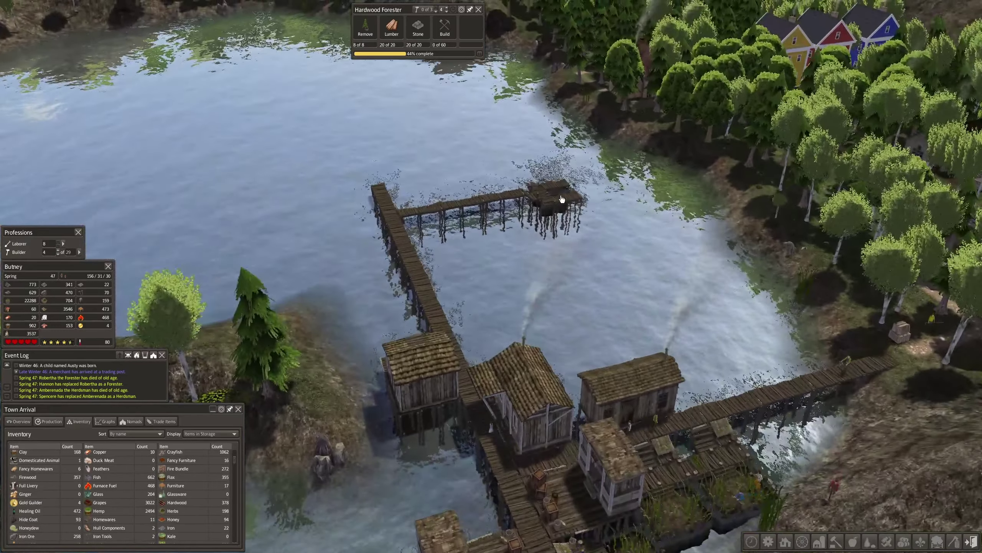
left_click(549, 200)
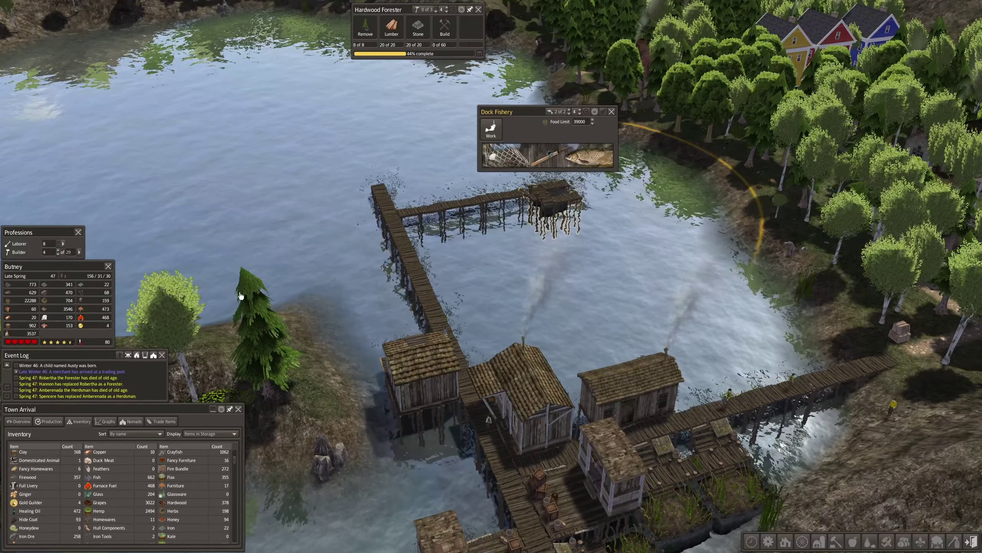
key("a")
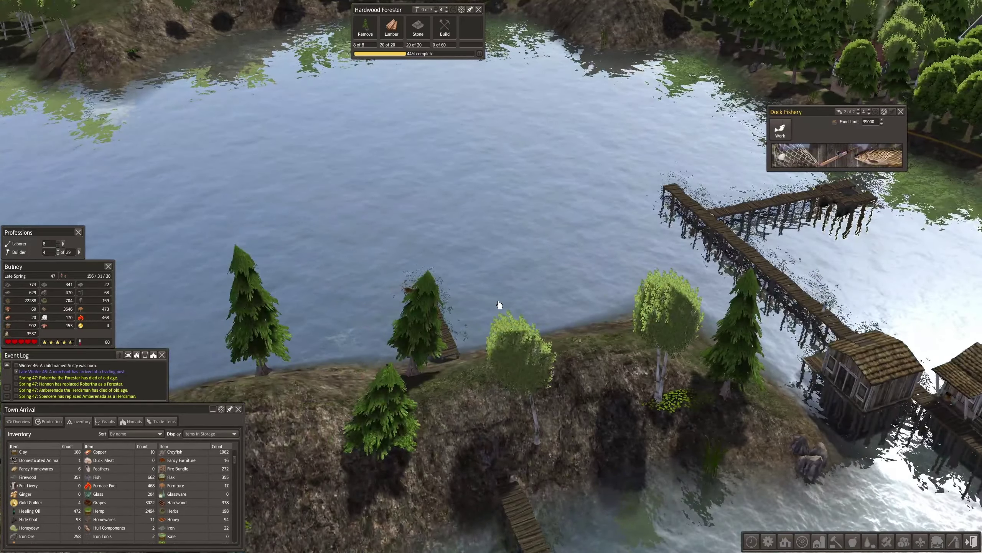
scroll(428, 301, "down", 2)
scroll(463, 425, "up", 2)
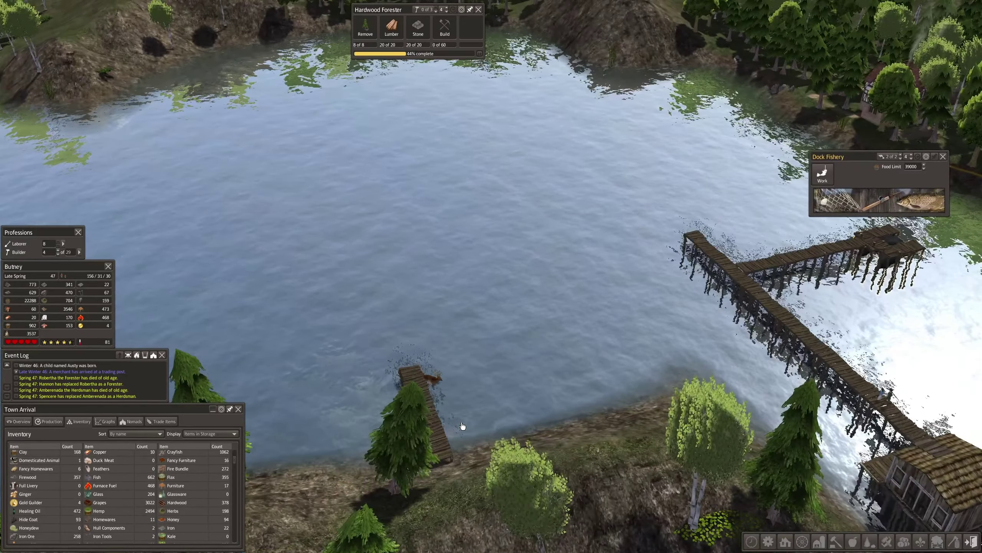
scroll(463, 425, "down", 2)
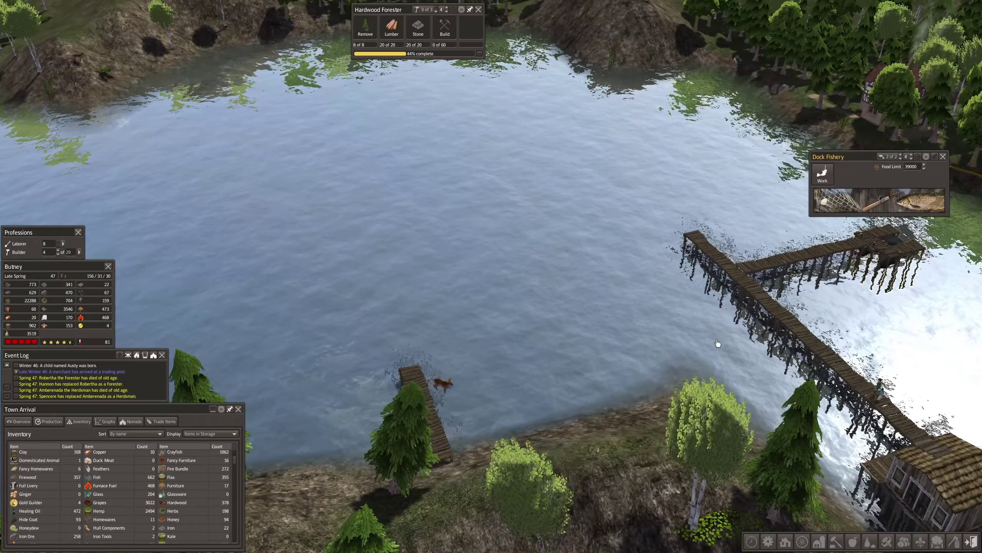
scroll(769, 327, "up", 2)
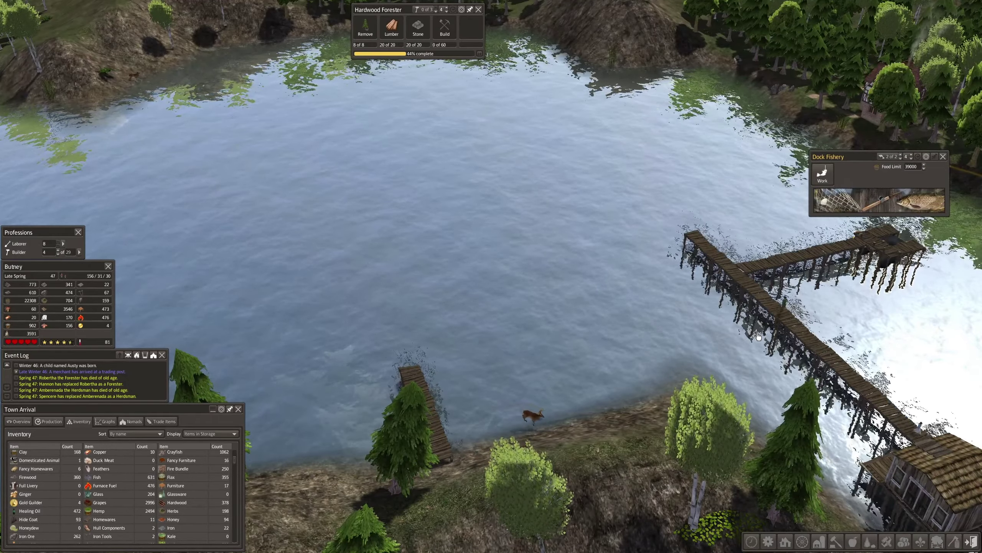
scroll(759, 337, "down", 2)
scroll(872, 224, "up", 2)
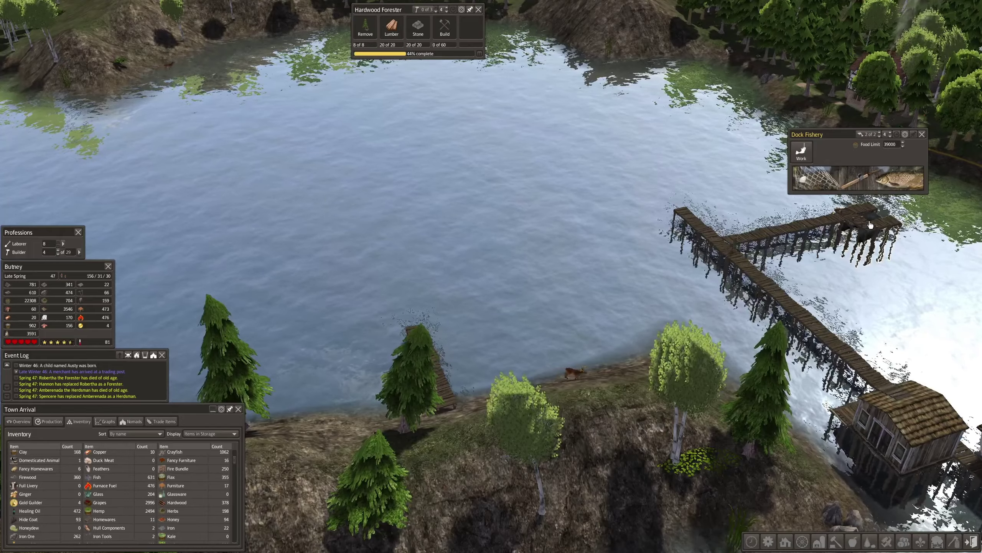
scroll(871, 225, "down", 2)
scroll(911, 237, "up", 2)
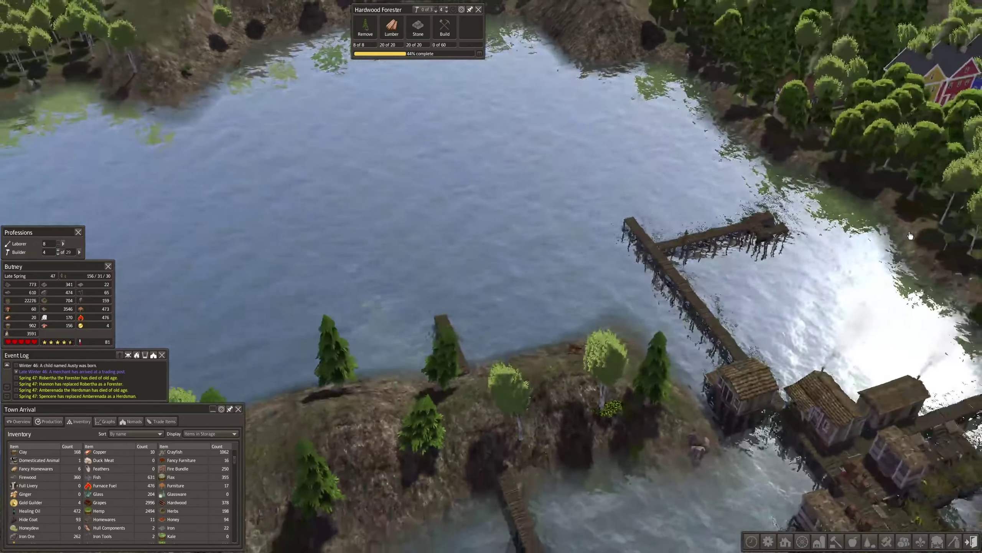
scroll(911, 237, "down", 2)
scroll(698, 238, "up", 2)
left_click(699, 238)
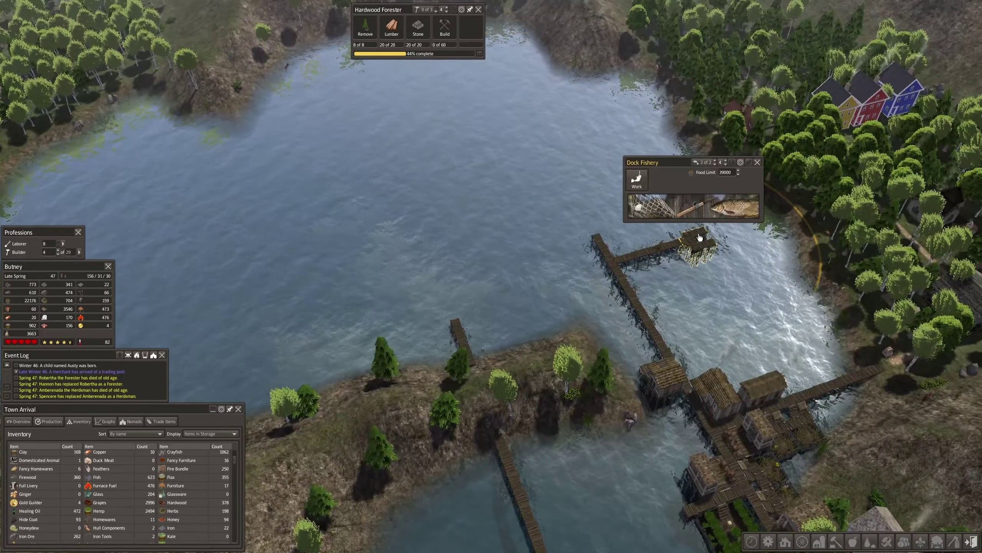
scroll(700, 239, "up", 1)
scroll(682, 377, "down", 1)
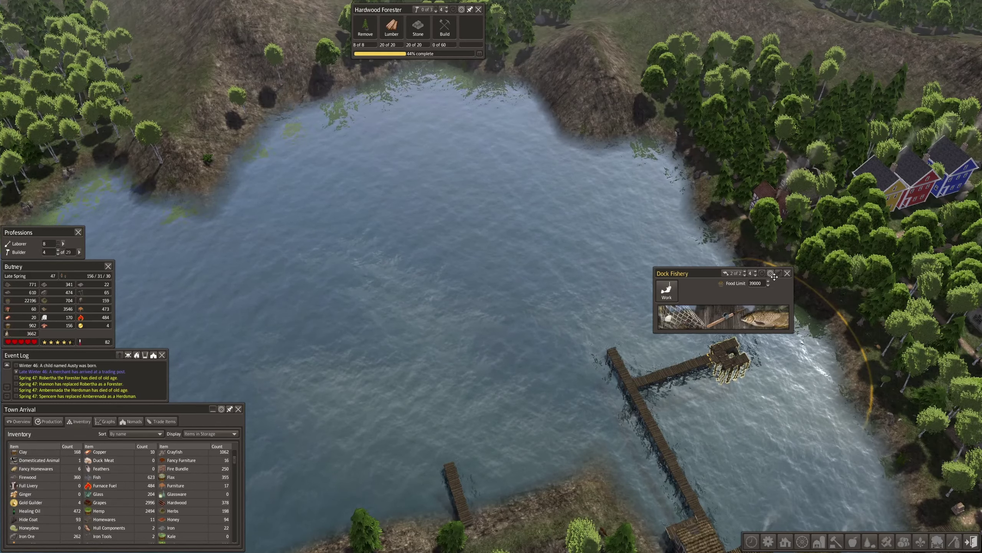
left_click(789, 274)
scroll(689, 382, "down", 1)
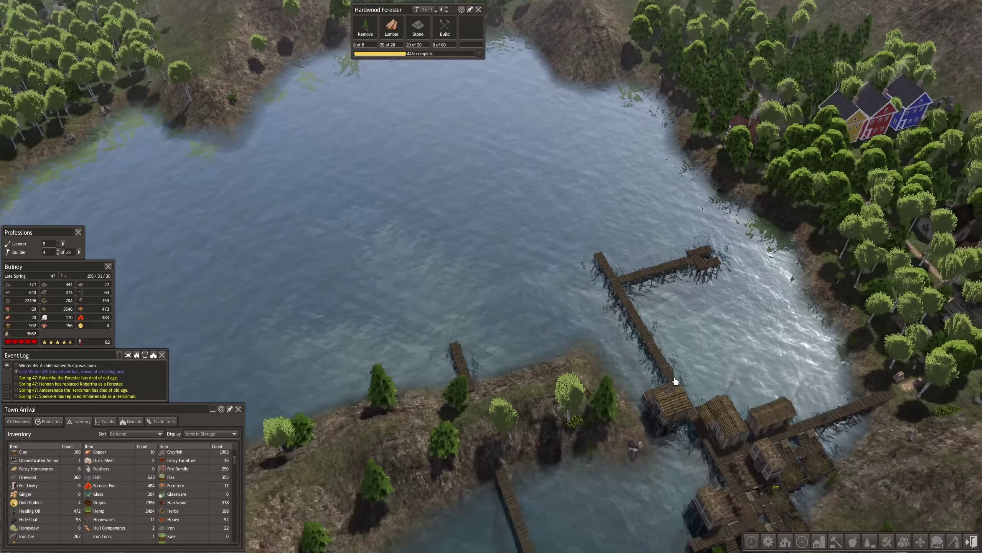
scroll(706, 391, "down", 1)
scroll(737, 407, "down", 1)
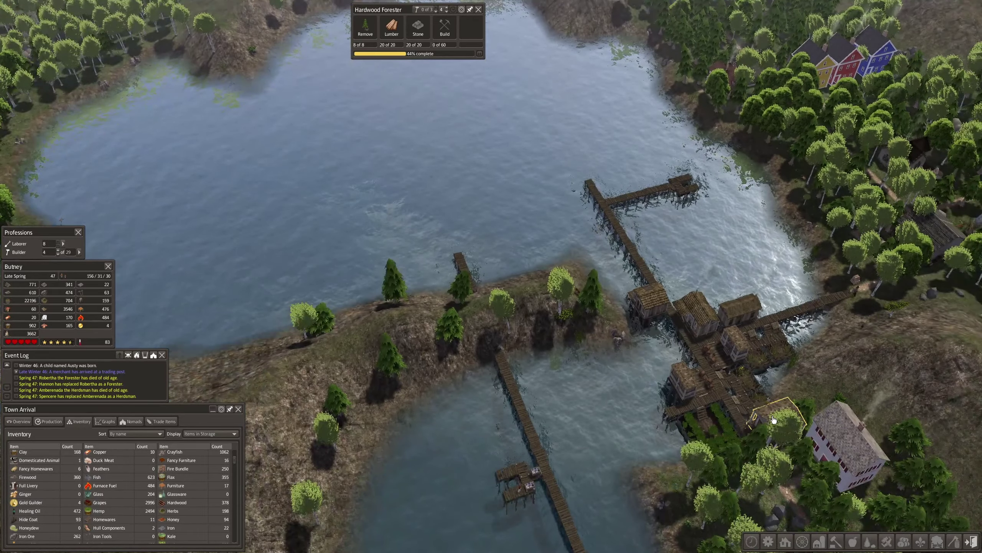
left_click(771, 417)
left_click(851, 317)
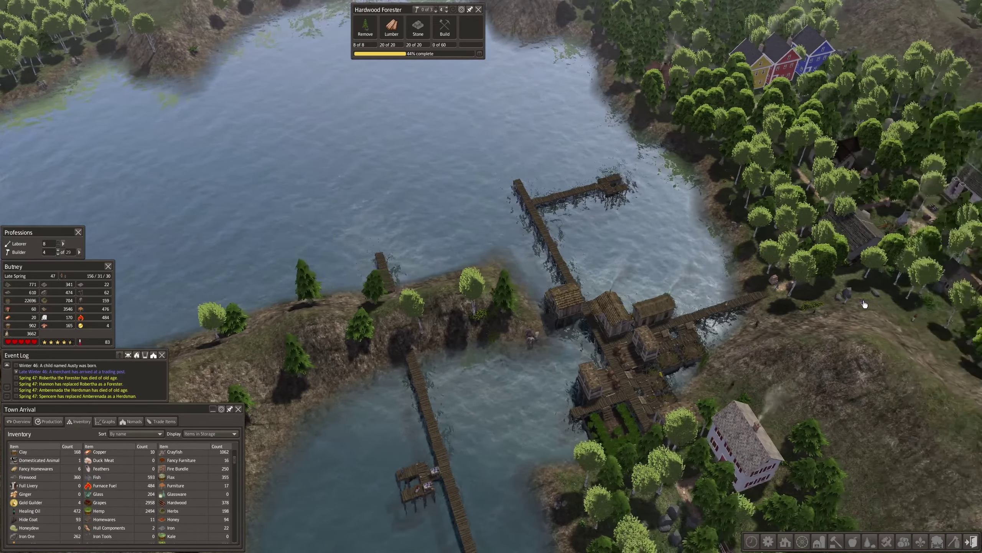
left_click_drag(798, 323, 731, 296)
scroll(731, 296, "down", 2)
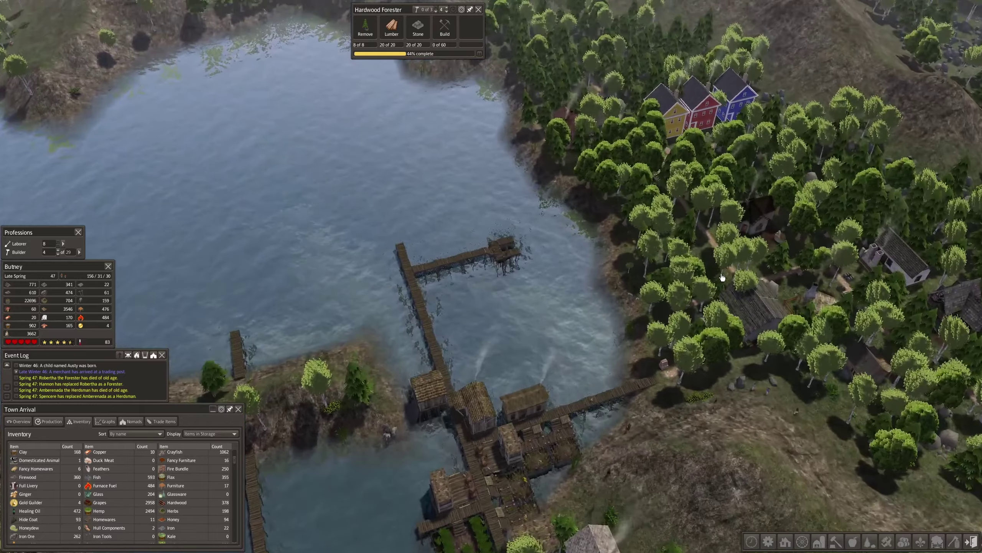
scroll(721, 299, "down", 1)
scroll(631, 305, "up", 2)
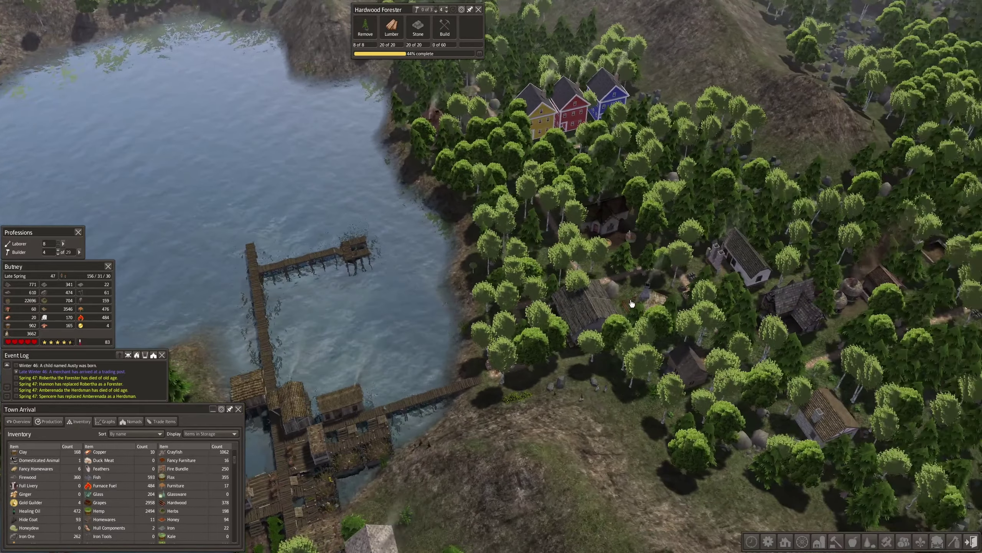
scroll(631, 305, "up", 1)
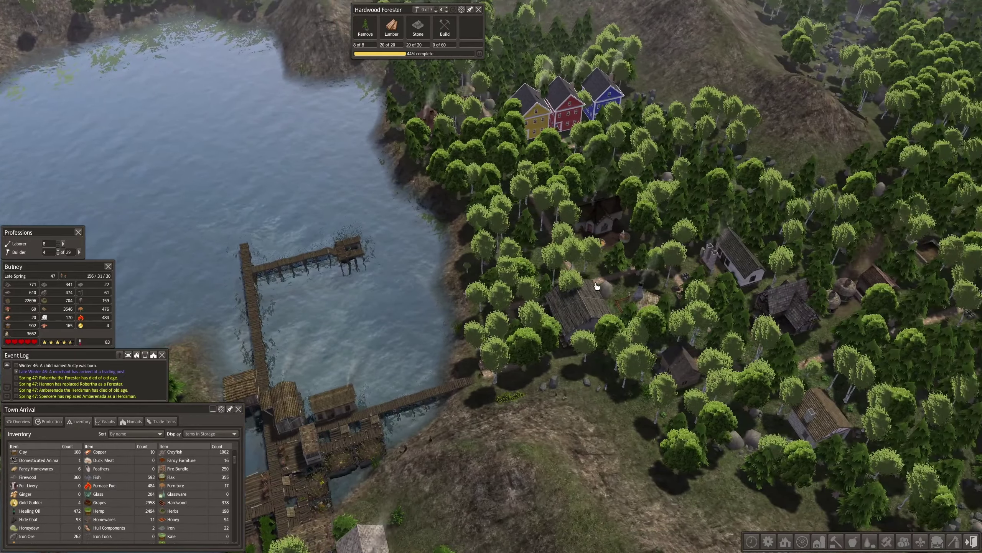
scroll(599, 292, "up", 3)
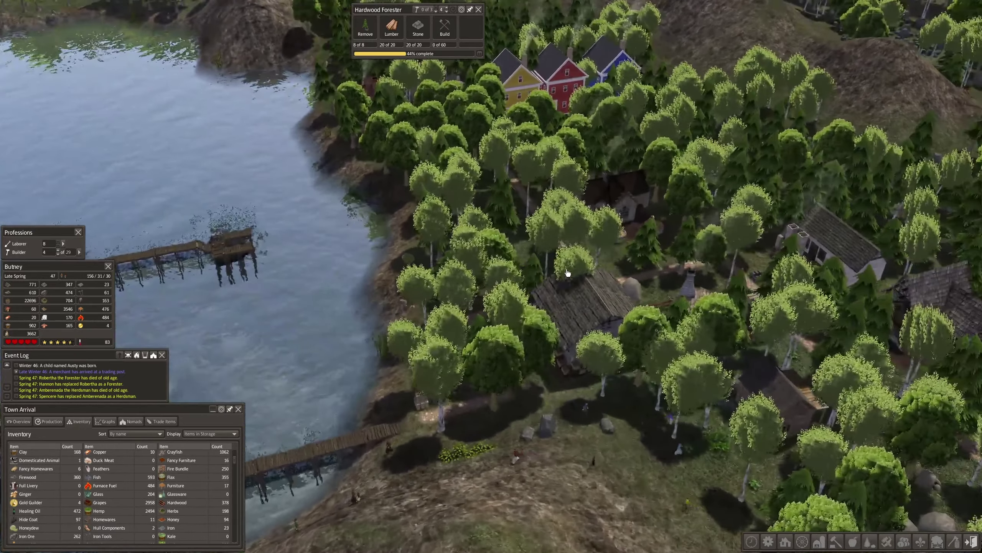
Step: Rotate the view over the forest town and inspect the Oil Press
left_click_drag(567, 272, 413, 270)
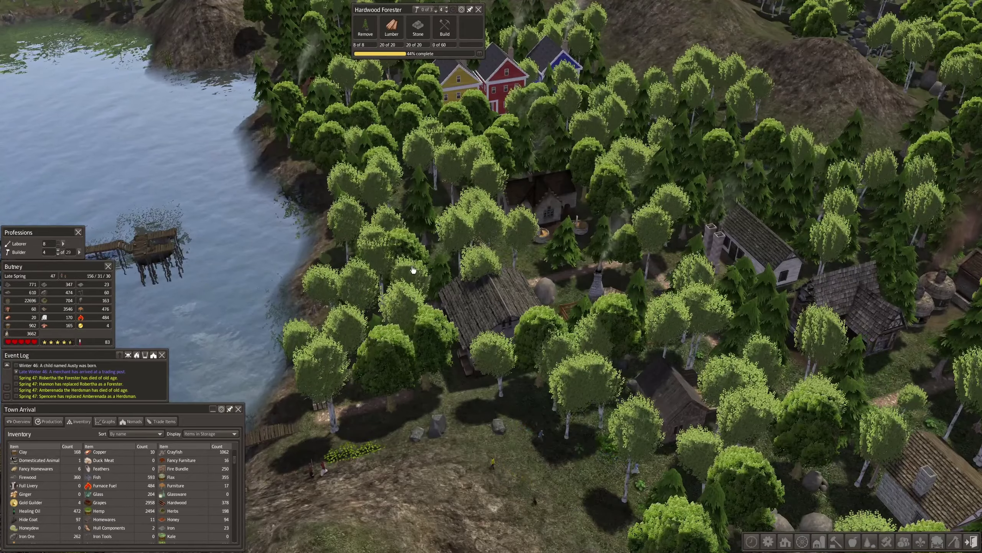
key("e")
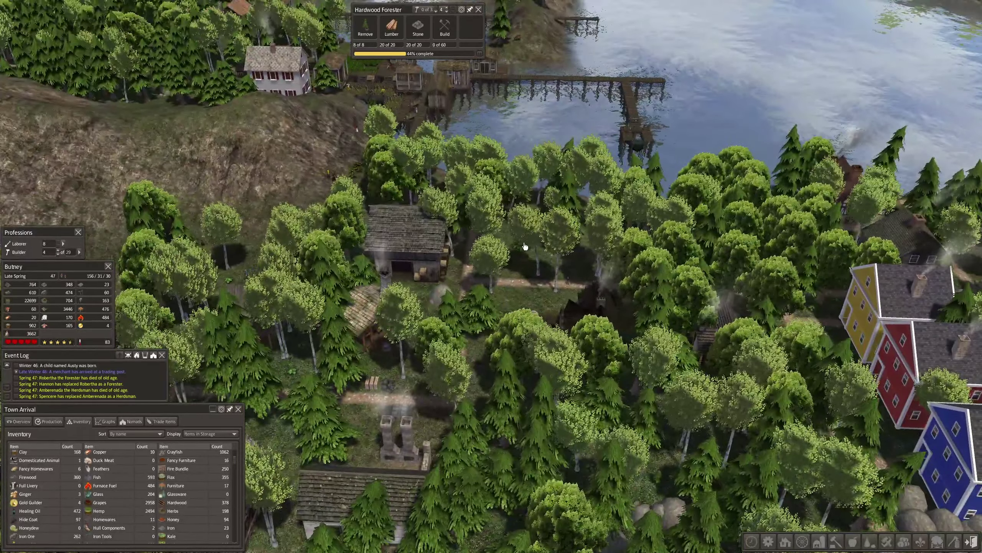
scroll(562, 267, "up", 1)
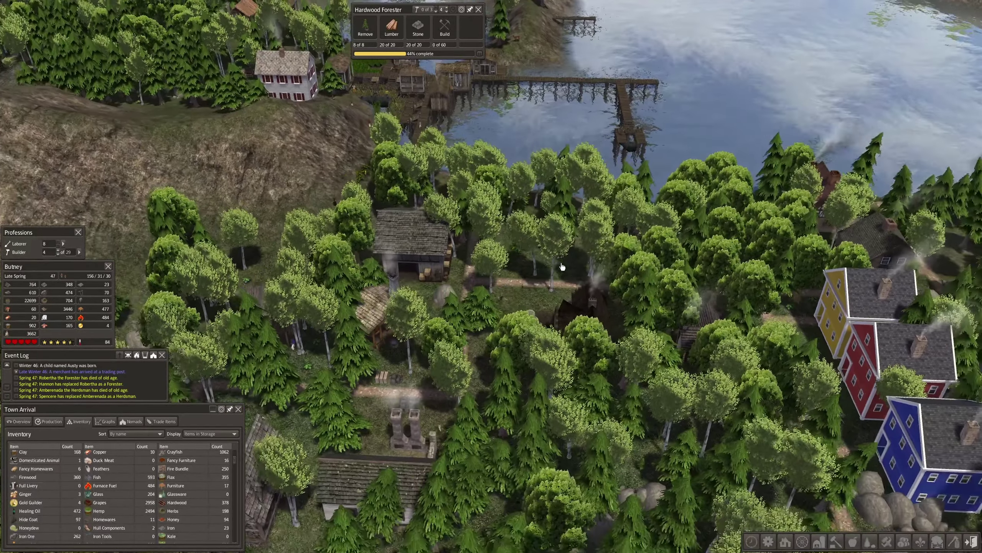
scroll(562, 267, "up", 1)
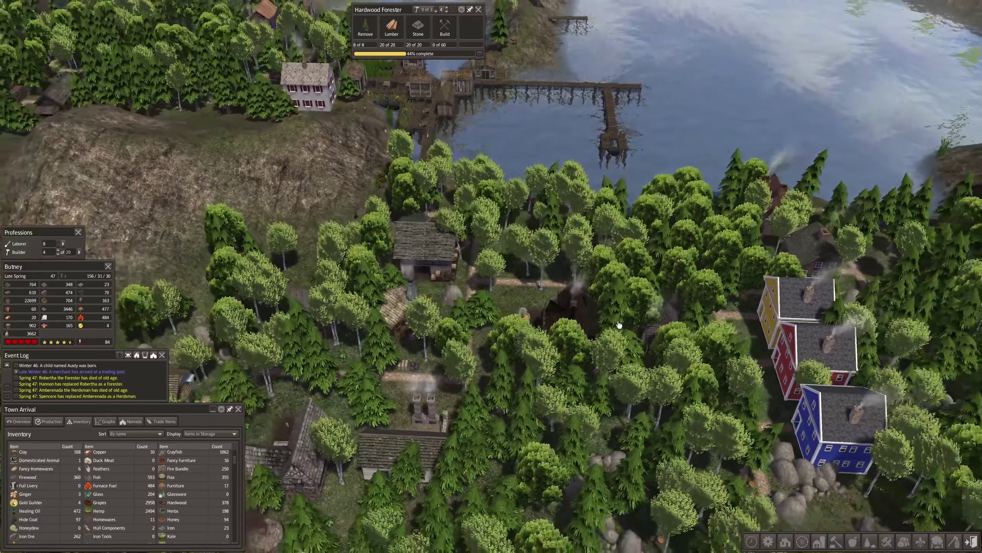
left_click(572, 307)
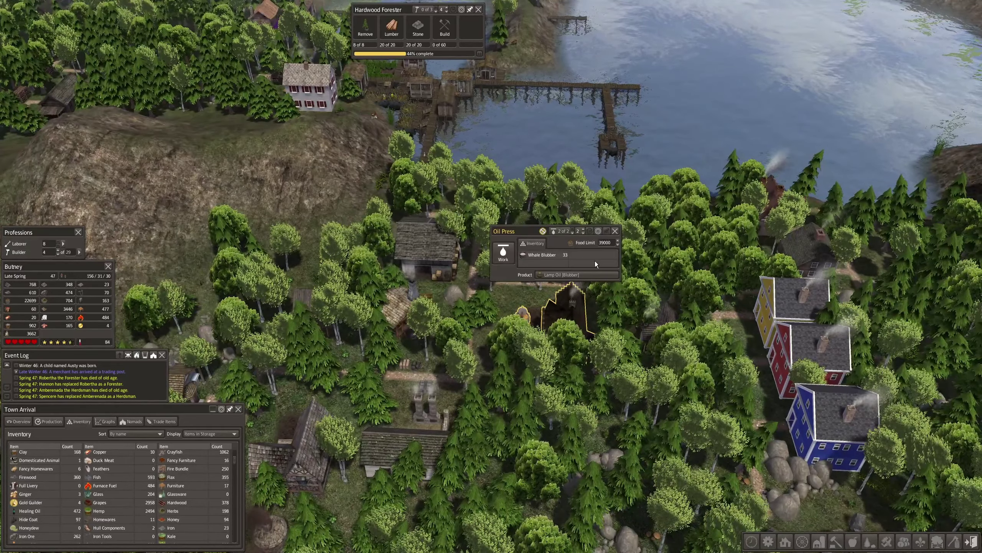
left_click(615, 230)
scroll(614, 269, "up", 2)
scroll(648, 309, "up", 1)
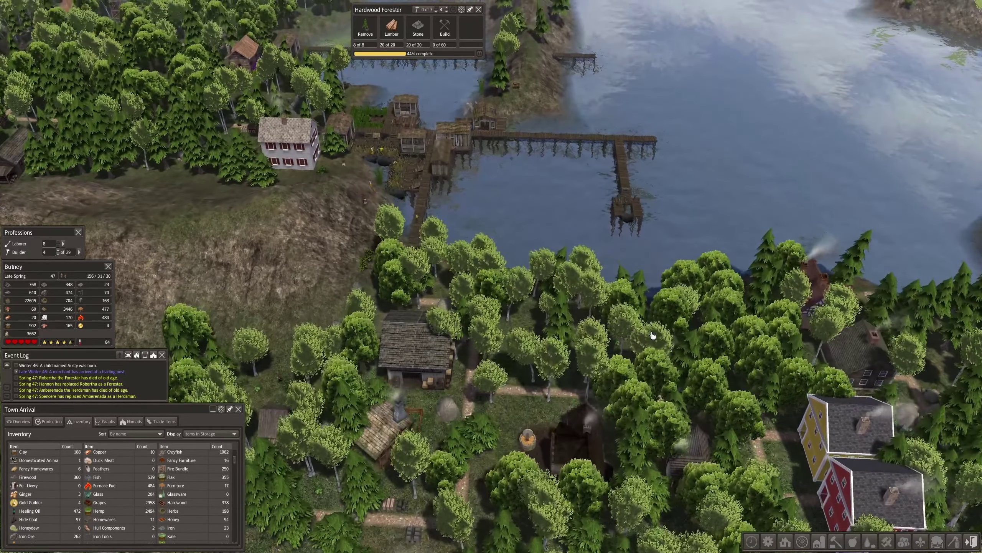
scroll(647, 352, "up", 1)
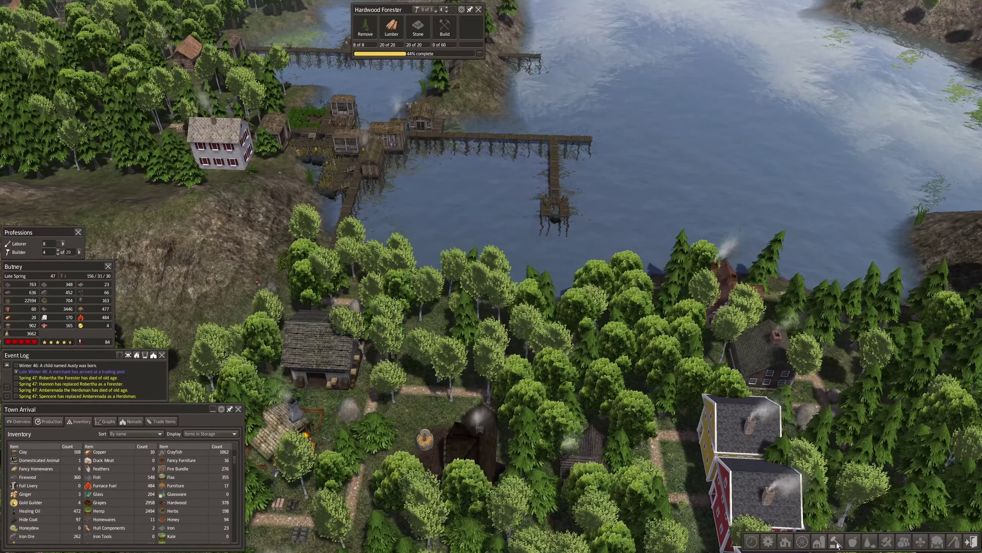
Step: Browse to the market buildings, trying Old Town and Edibles Market footprints before cancelling
left_click(819, 541)
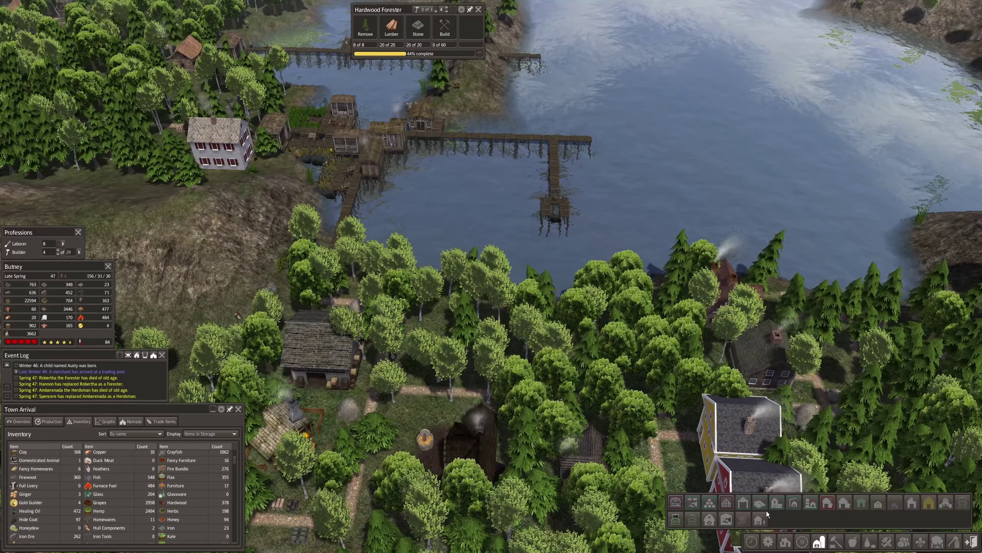
left_click(678, 502)
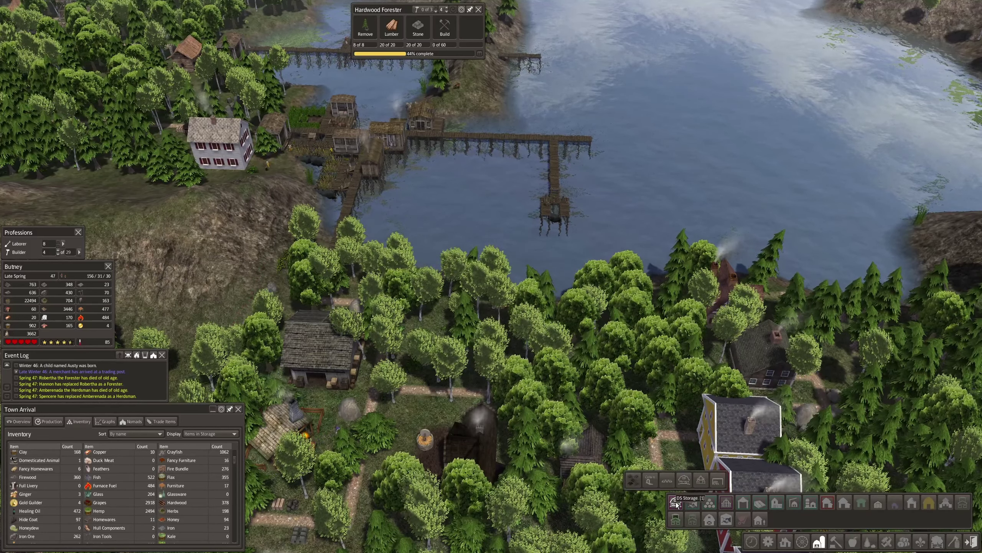
left_click(692, 505)
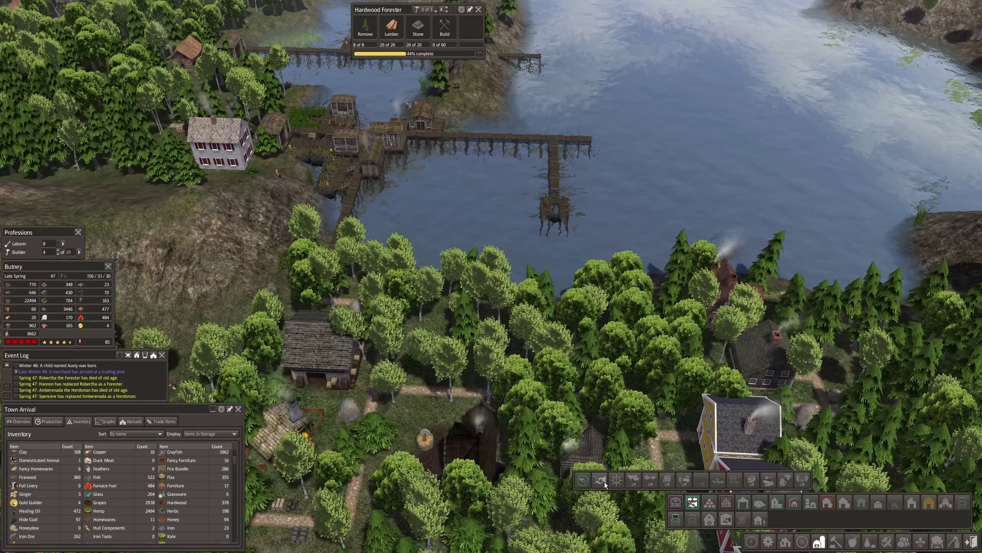
left_click(741, 504)
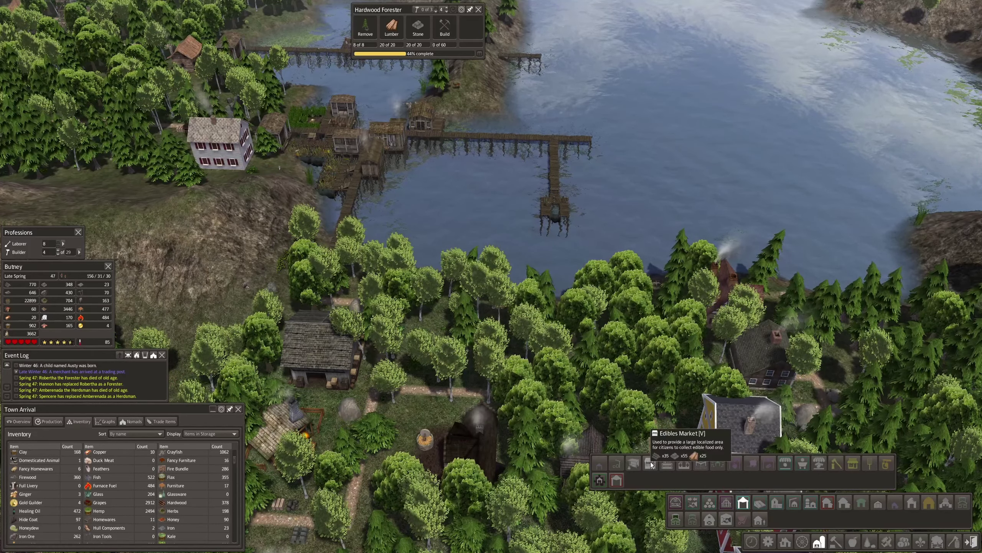
left_click(682, 465)
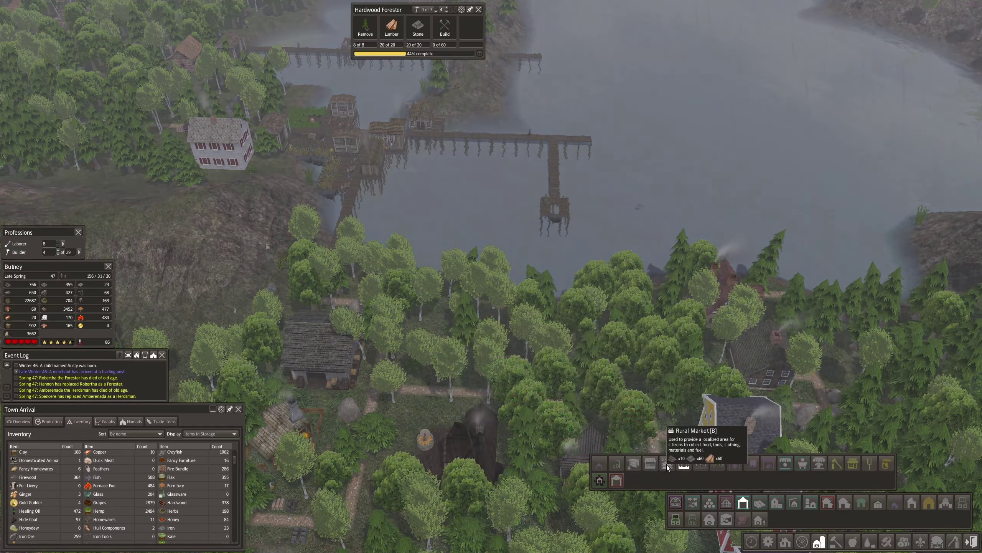
left_click(651, 464)
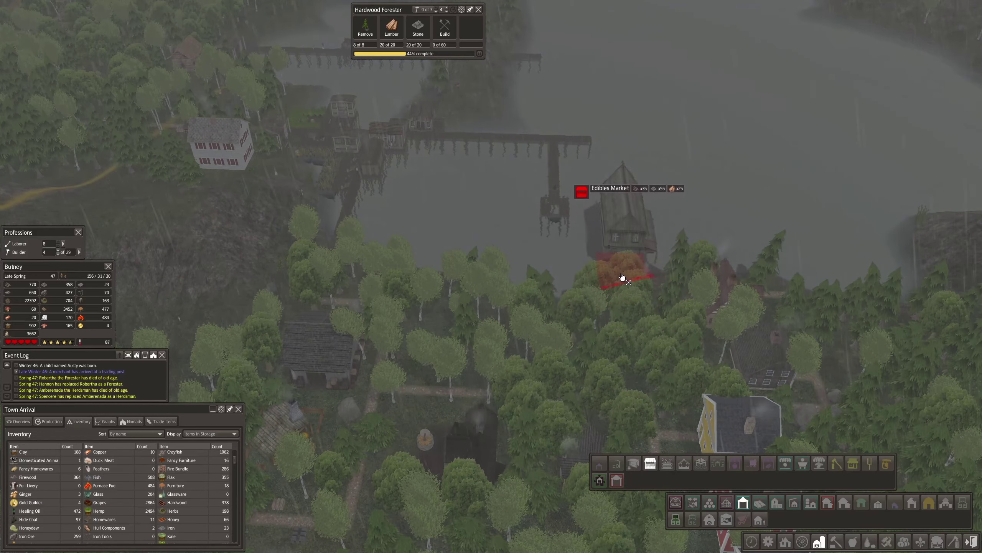
key("r")
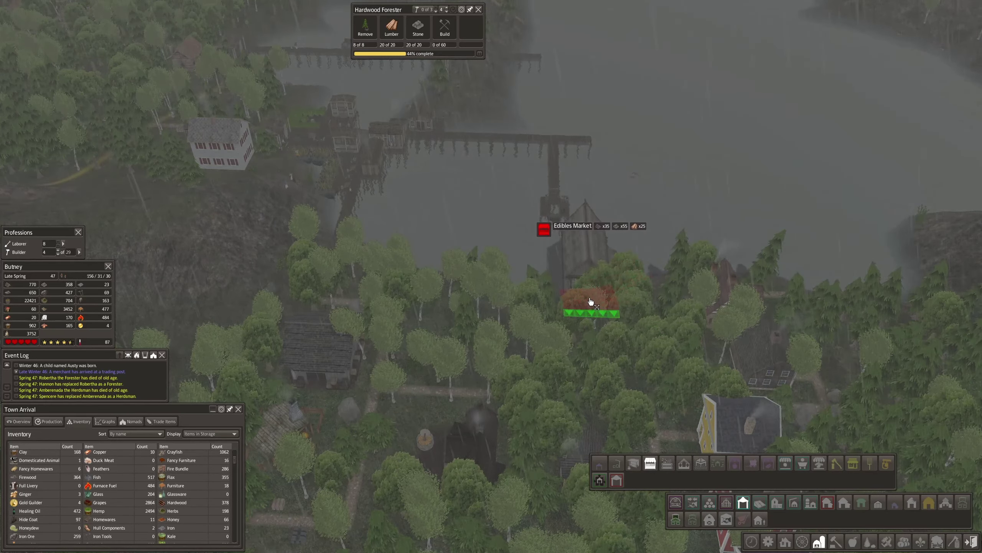
left_click_drag(591, 303, 588, 353)
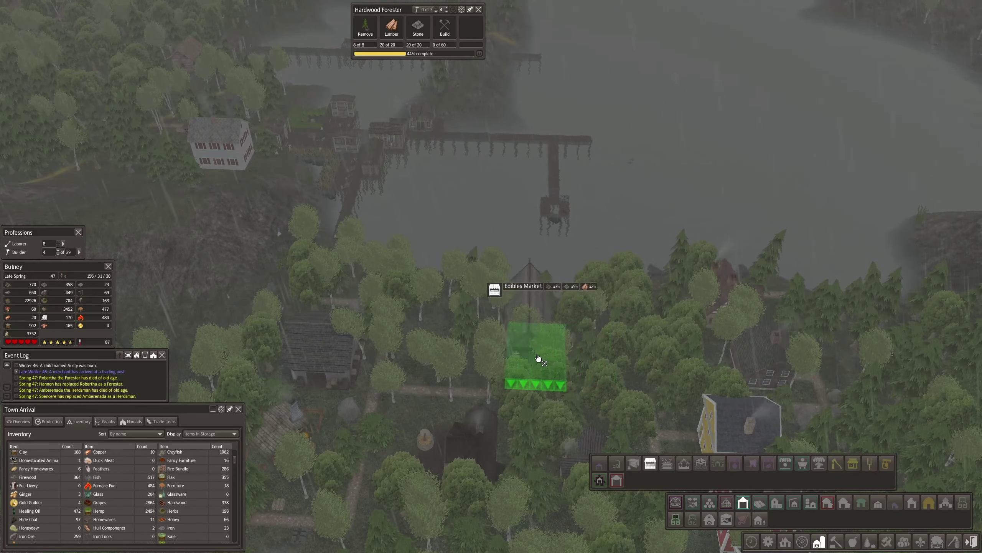
right_click(574, 352)
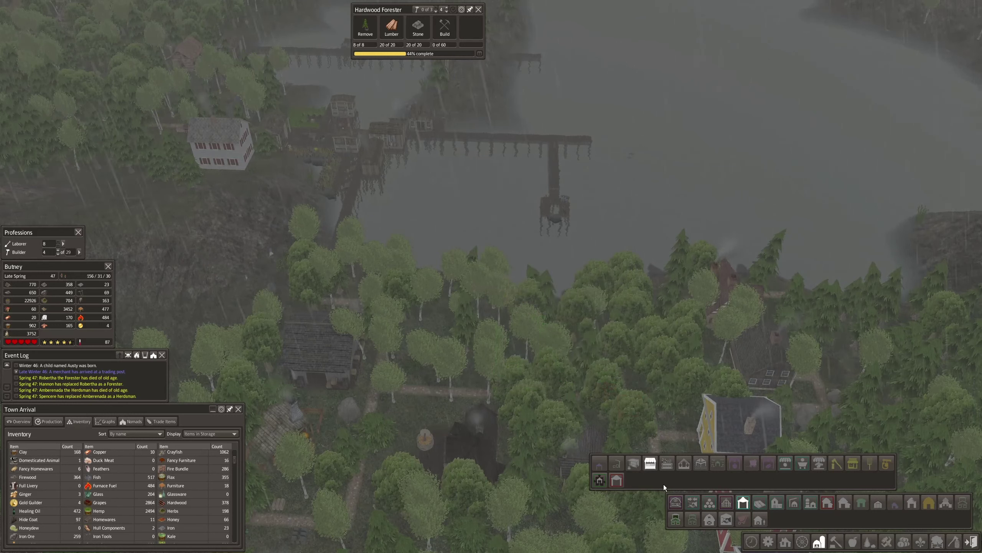
Step: Place a Small Market in the village centre among the trees
left_click(633, 463)
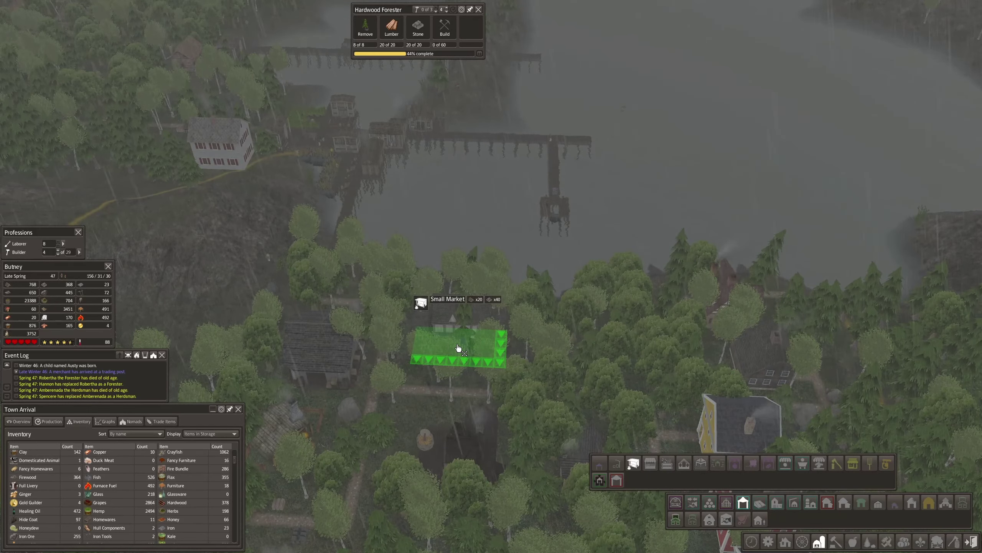
left_click(459, 349)
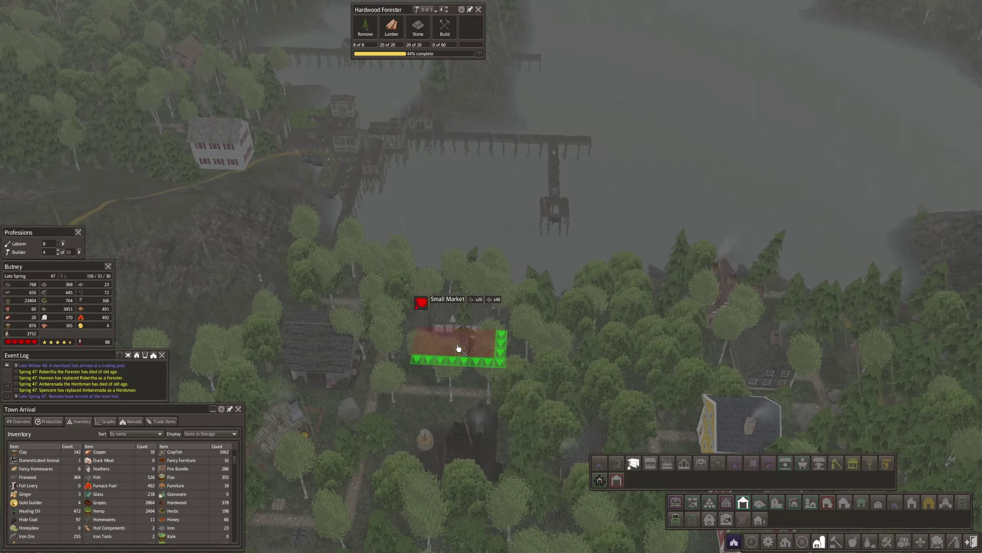
right_click(474, 360)
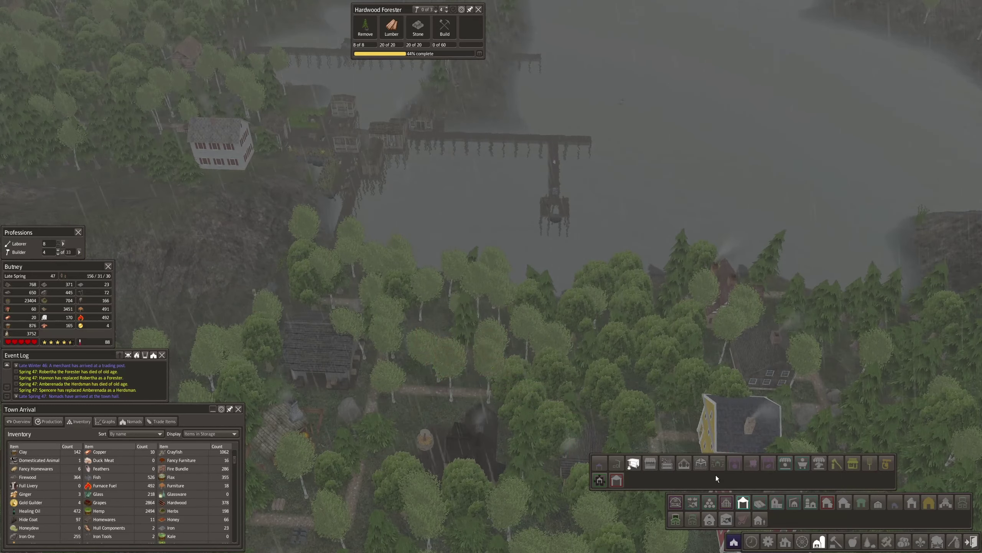
left_click(743, 504)
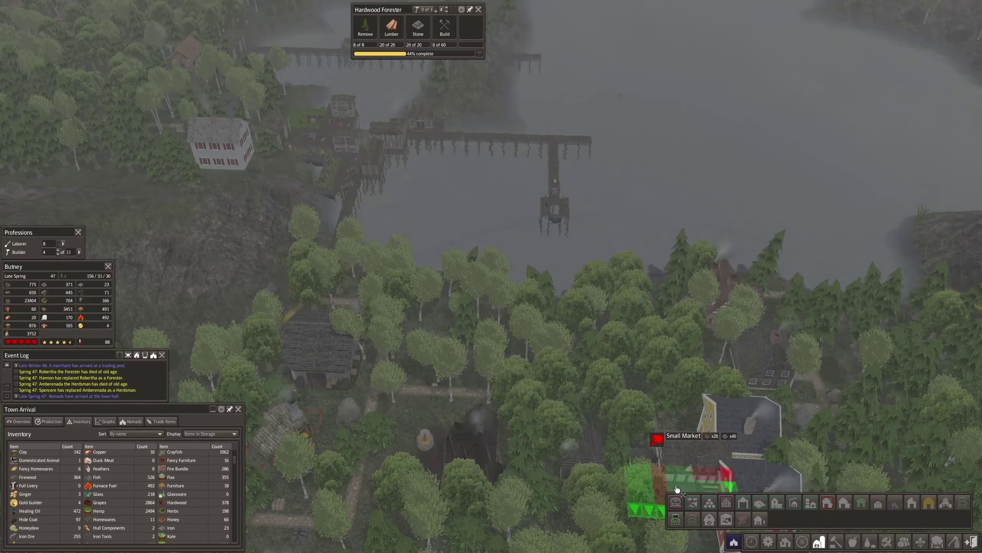
left_click(820, 543)
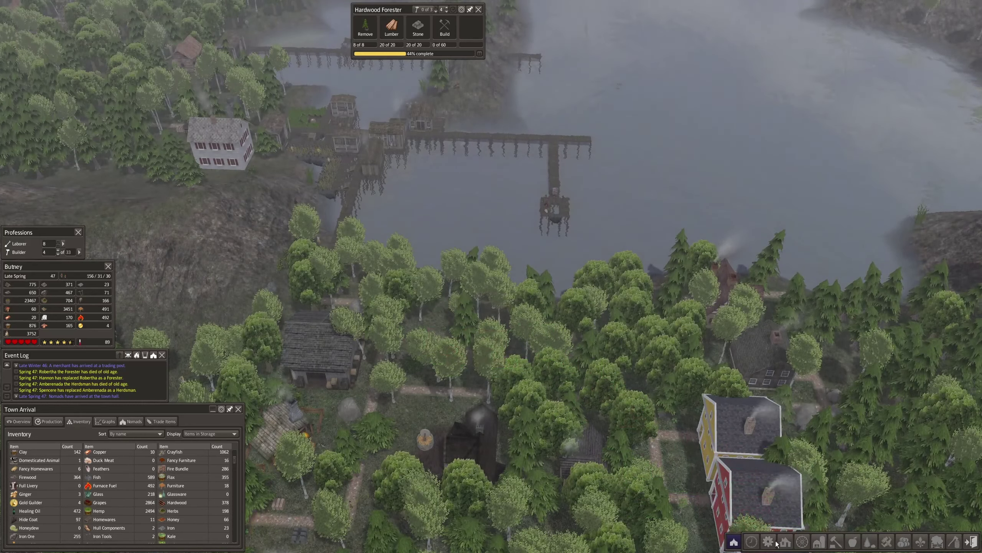
left_click(802, 543)
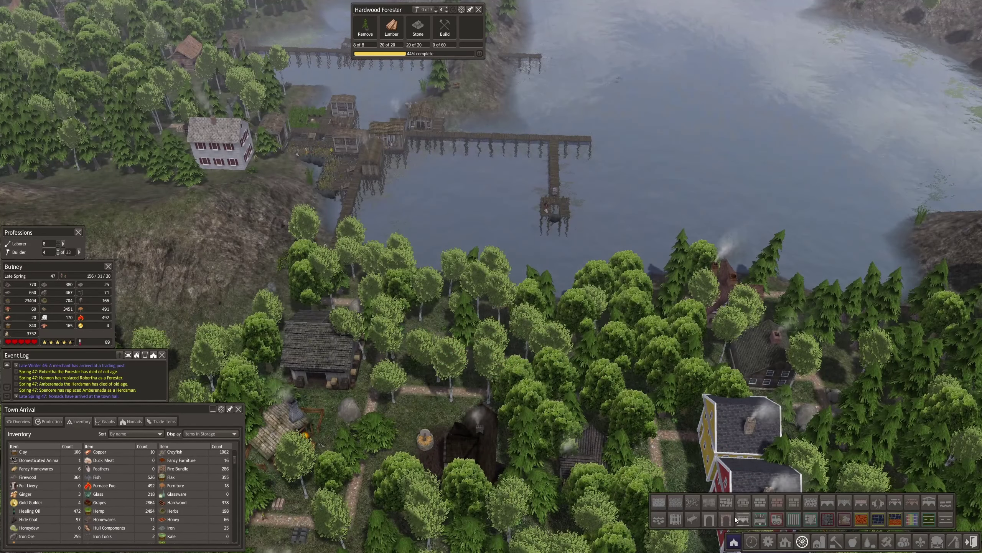
Step: Open the Small Market site's construction details, move them aside, and centre on the latest event
left_click(666, 505)
left_click(460, 350)
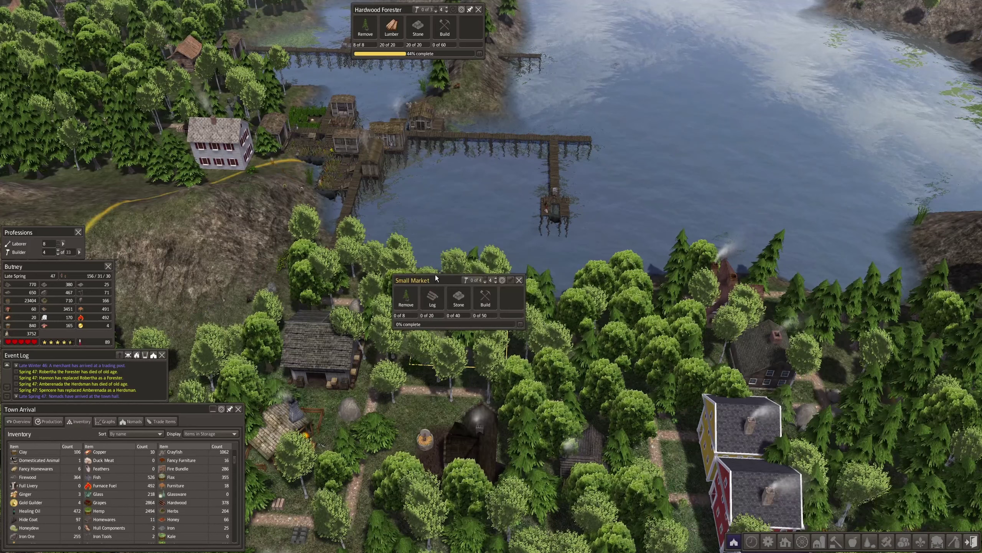
left_click_drag(433, 281, 568, 13)
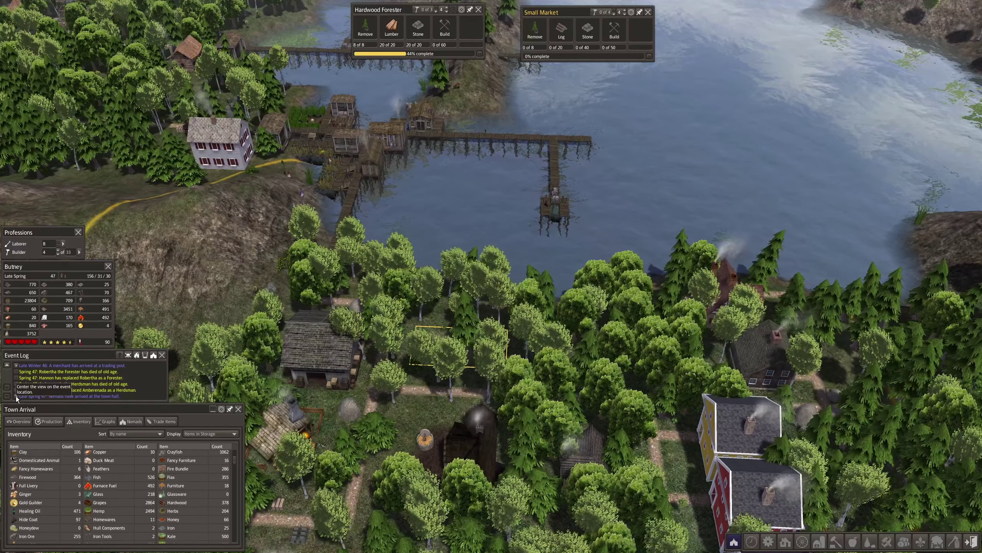
left_click(15, 395)
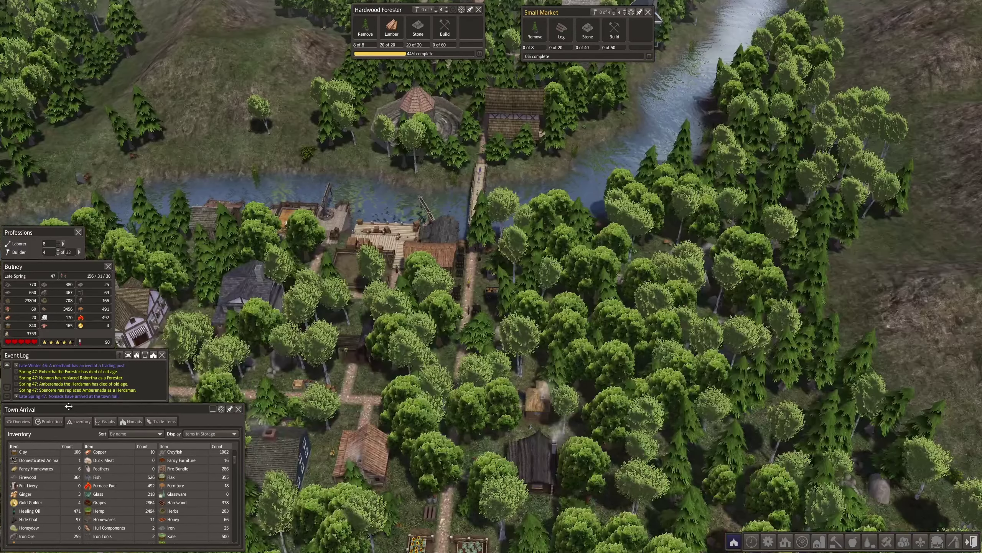
scroll(572, 280, "up", 2)
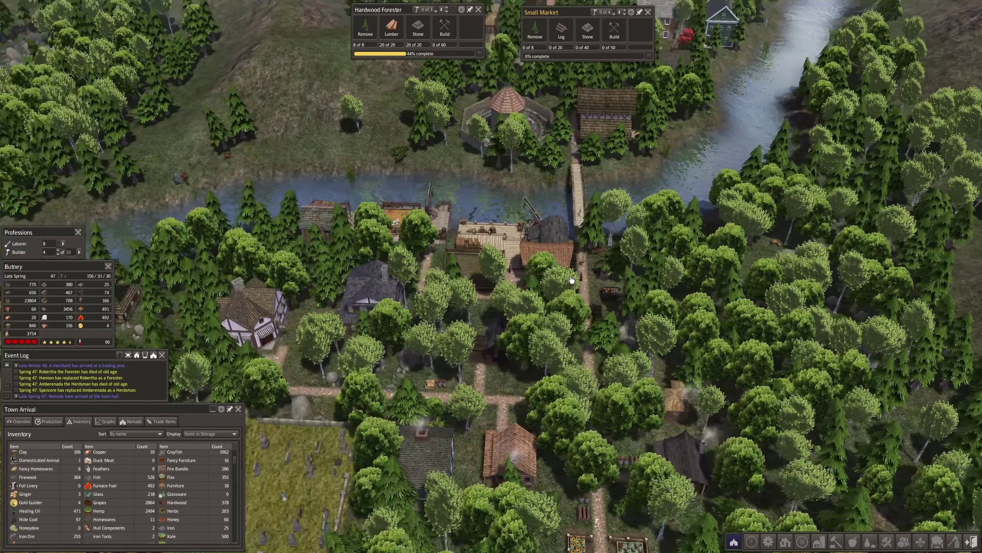
Step: Check town overview and production statistics, then allow the 29 nomads at the Nomad Well
left_click(608, 270)
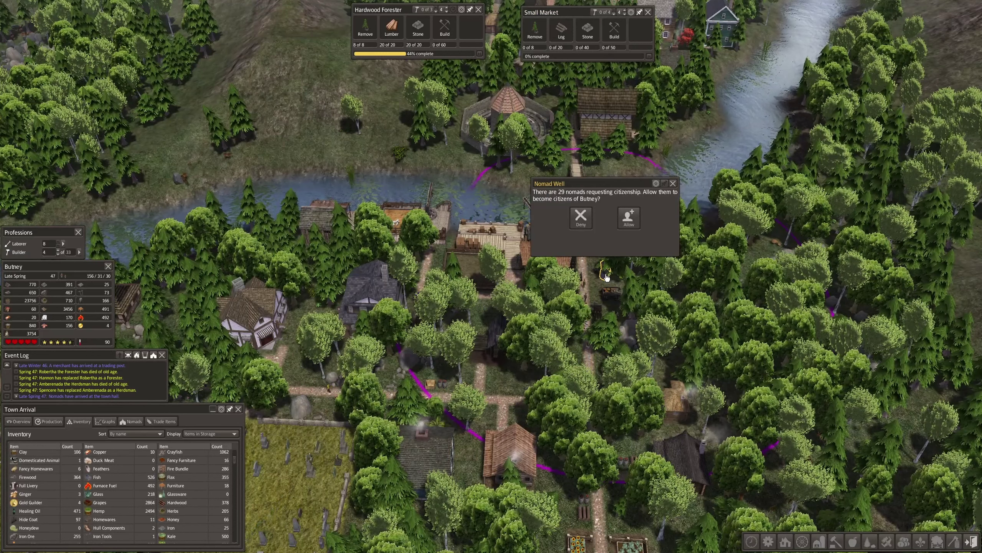
left_click(17, 422)
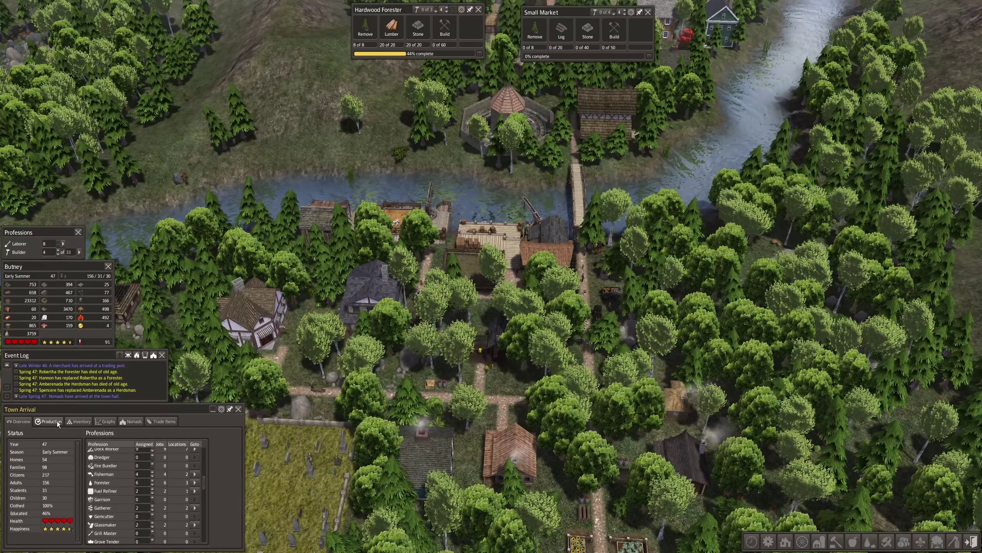
left_click(58, 420)
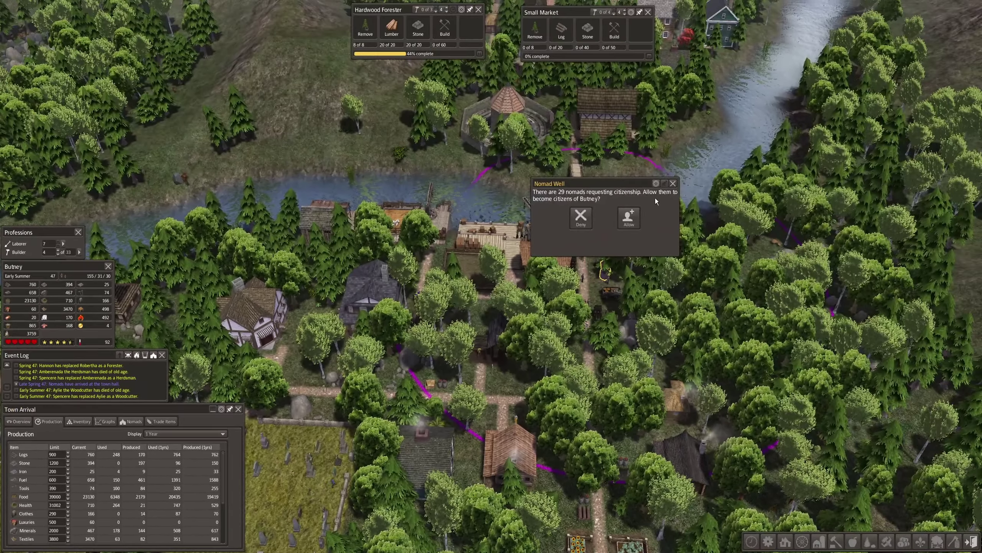
left_click(628, 217)
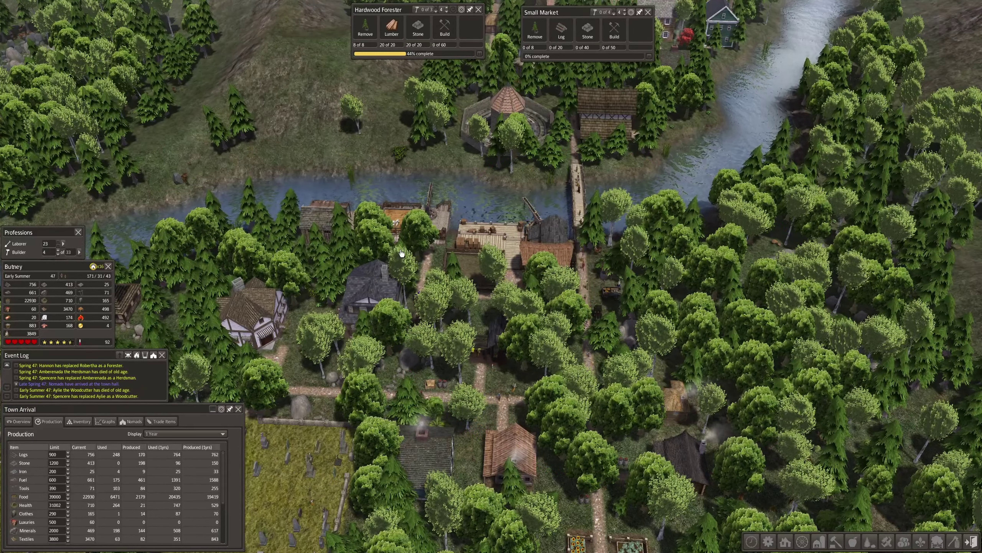
scroll(539, 199, "down", 4)
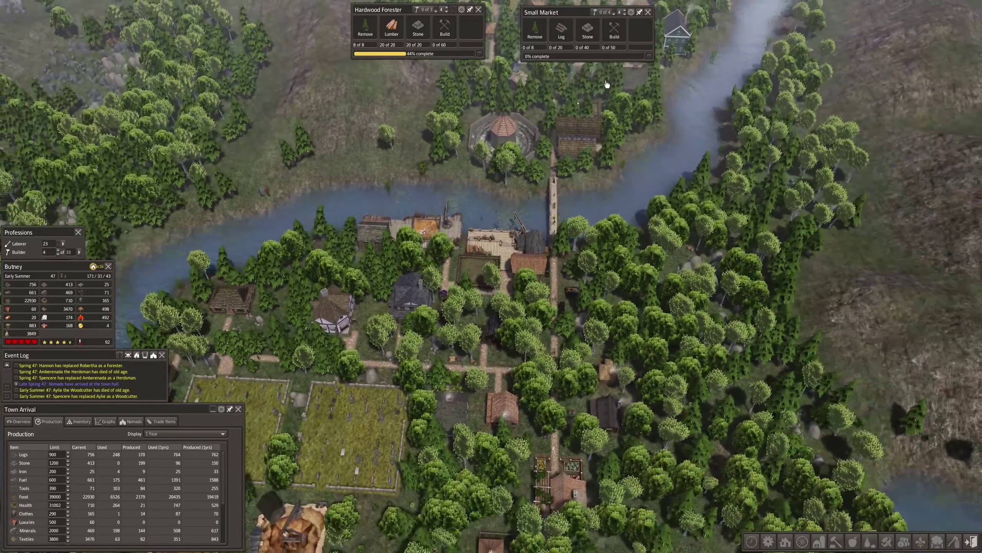
scroll(571, 144, "down", 3)
Step: Pan across the map to the forested town and check the Town Lodging's occupants
key("w")
key("w")
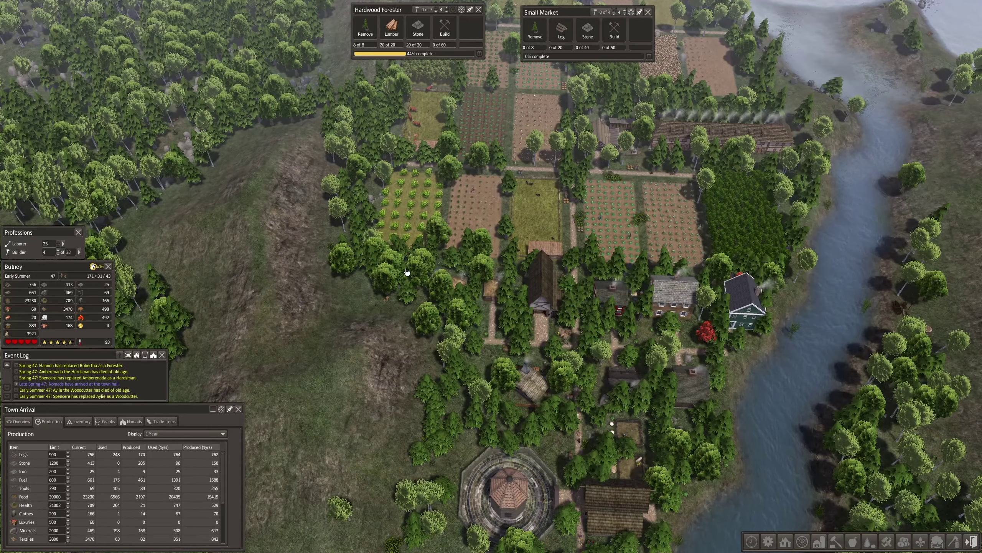
key("w")
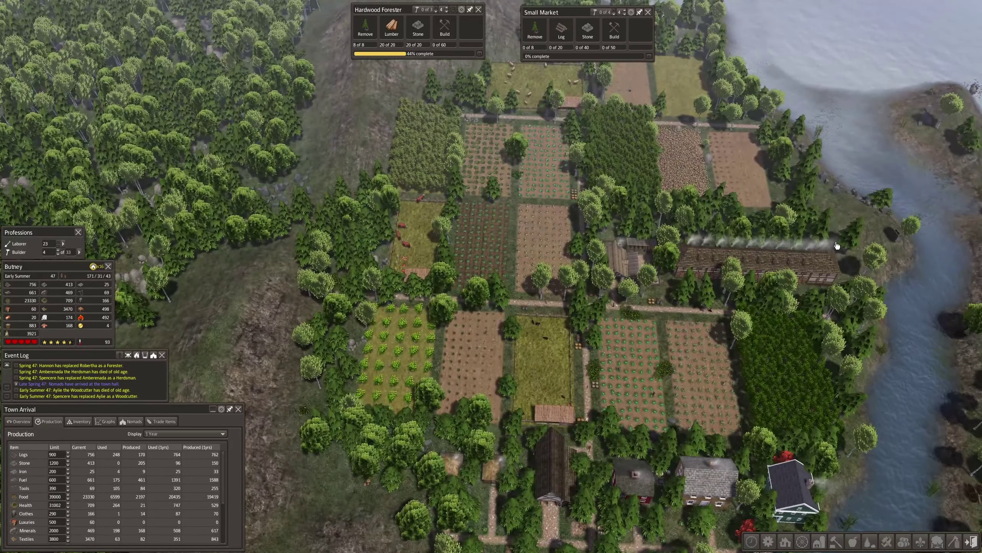
scroll(837, 246, "down", 3)
key("d")
key("d")
key("d")
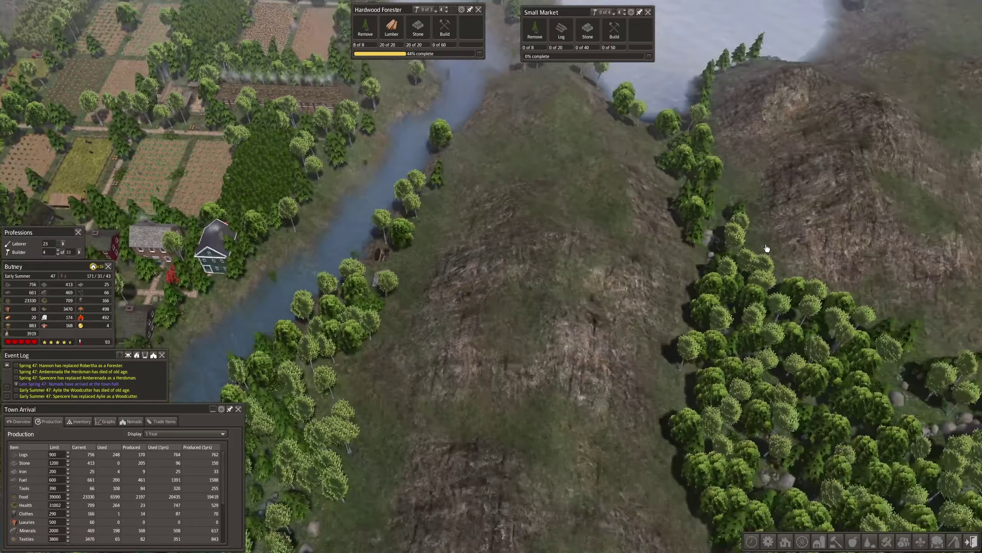
key("d")
key("s")
key("s")
key("s")
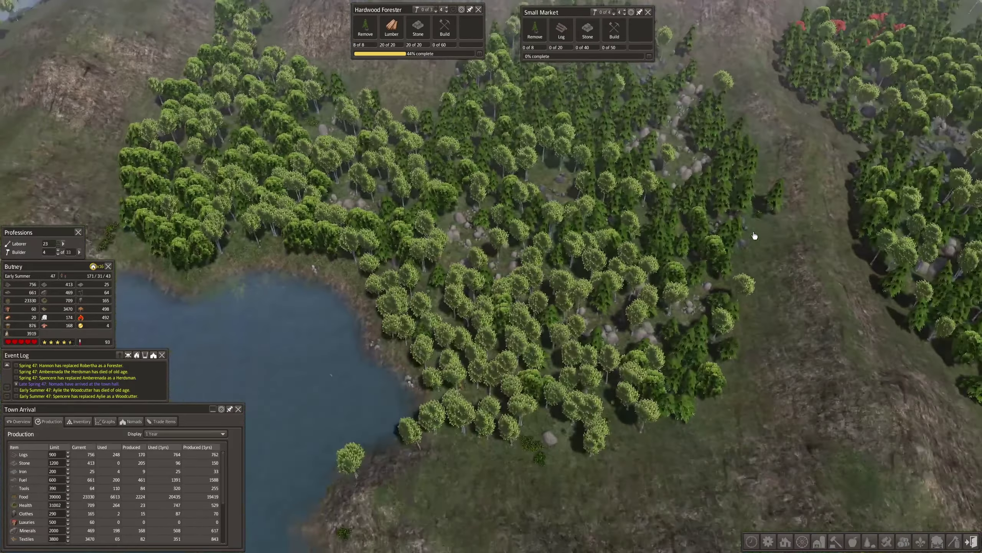
key("s")
key("s")
key("a")
key("a")
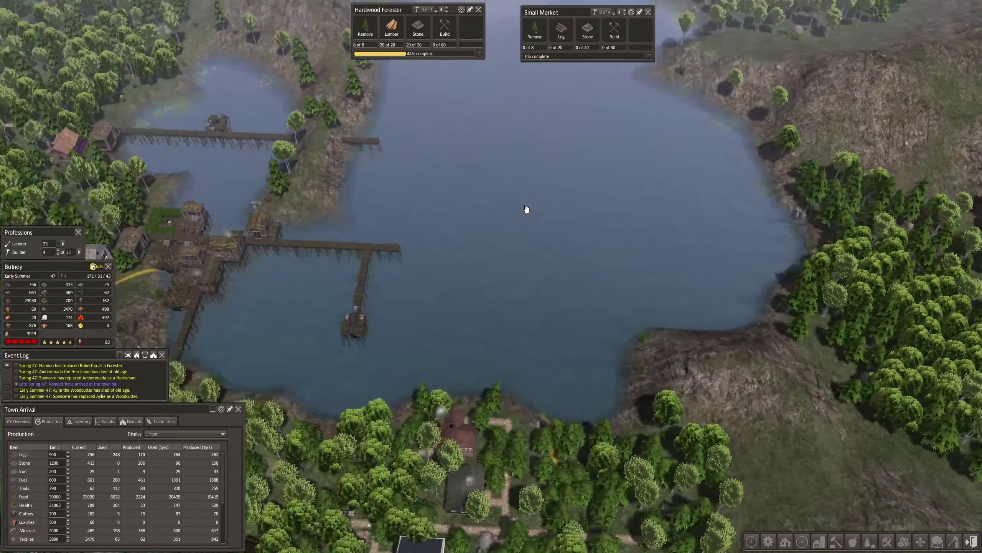
key("s")
key("s")
scroll(526, 209, "up", 2)
key("s")
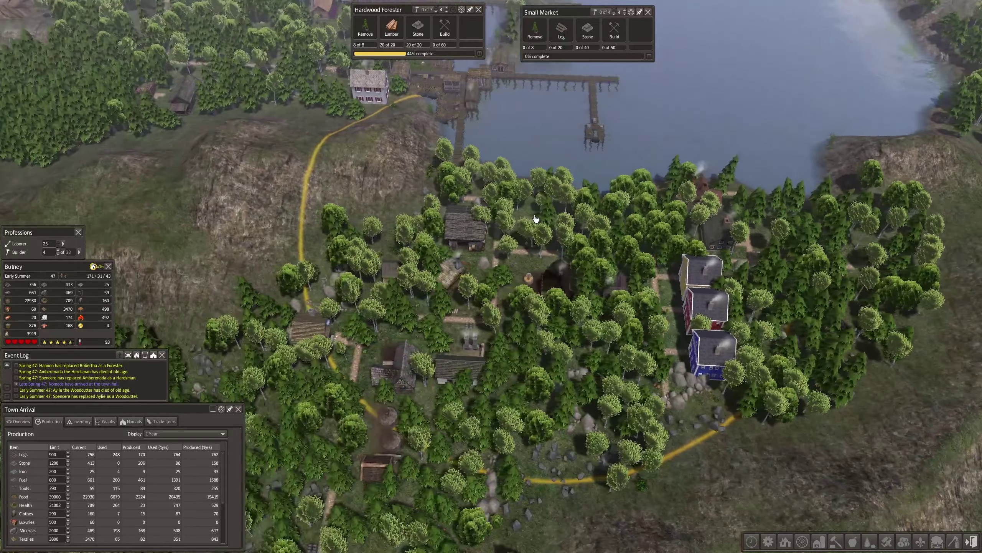
key("a")
key("a")
key("w")
key("w")
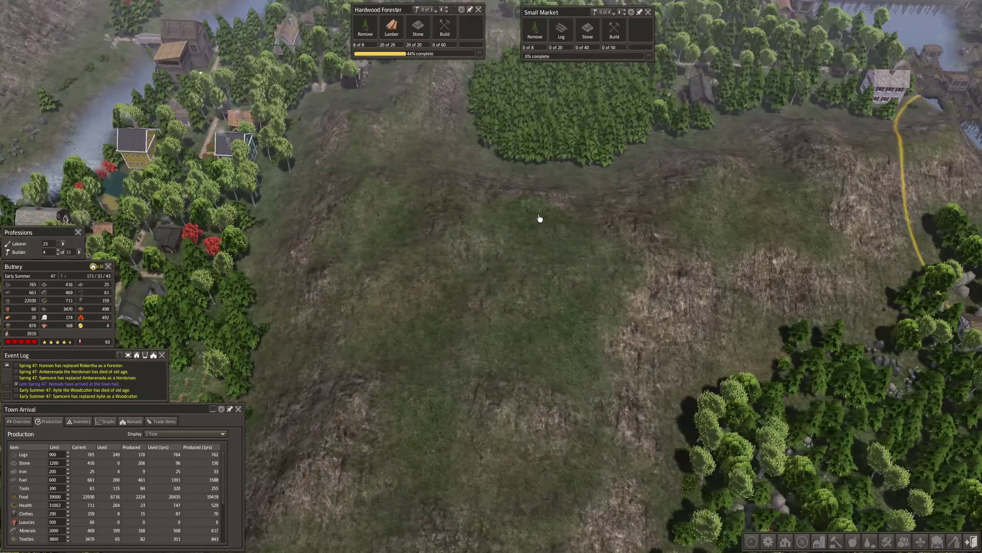
key("a")
key("a")
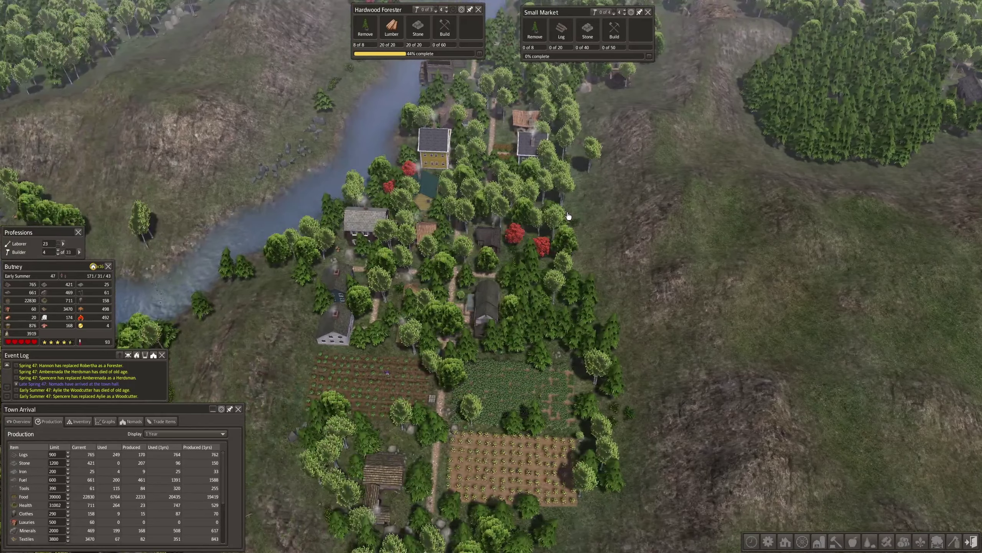
scroll(569, 216, "down", 3)
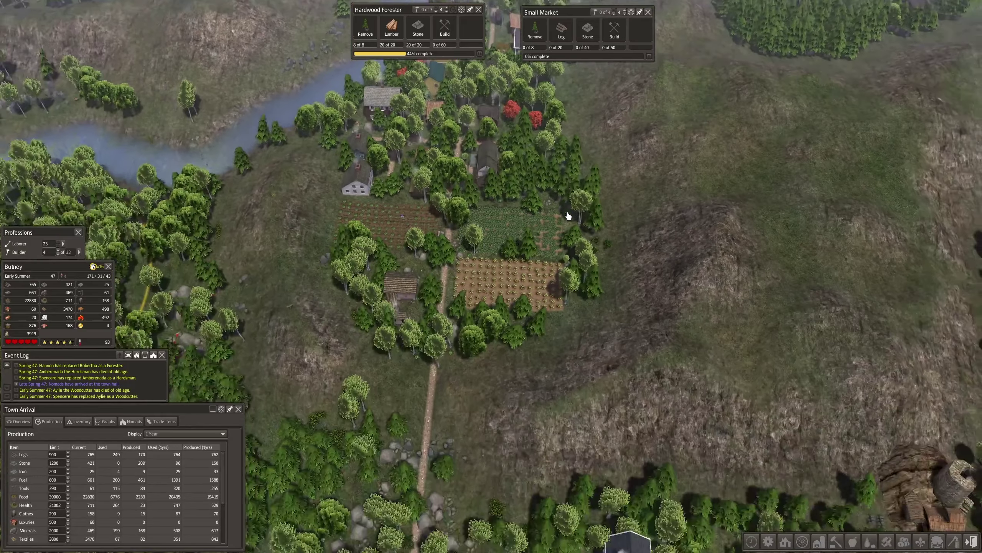
key("s")
key("s")
key("s")
scroll(431, 244, "up", 3)
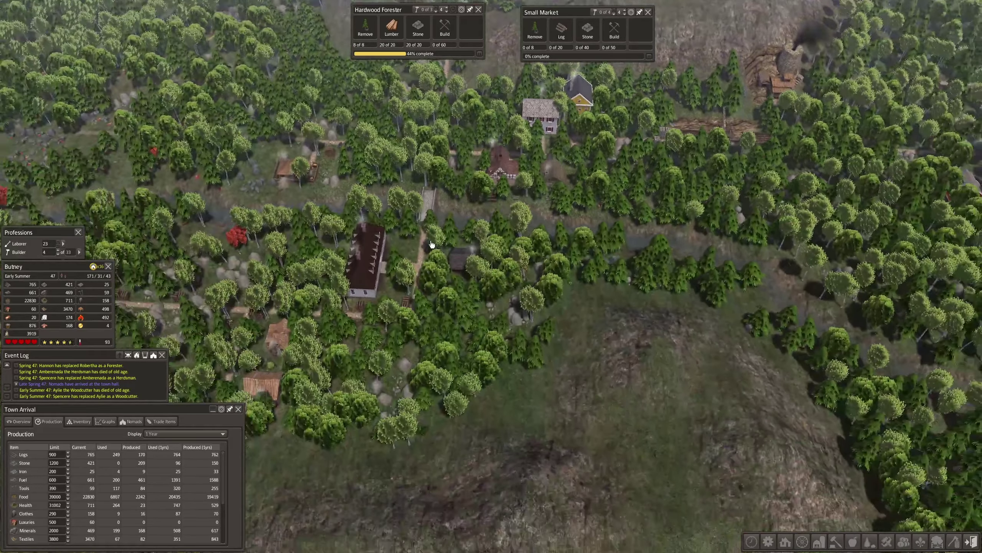
left_click(379, 245)
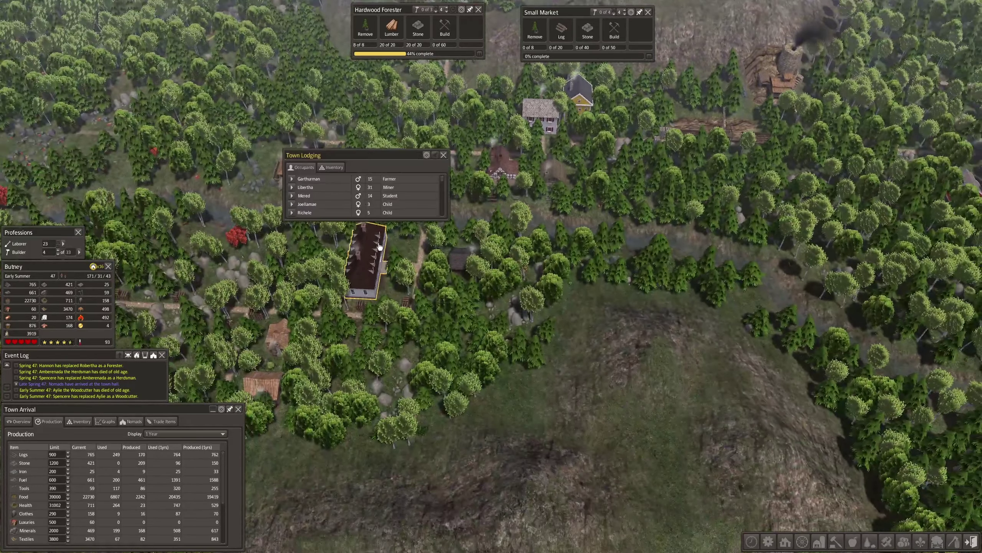
scroll(393, 192, "down", 3)
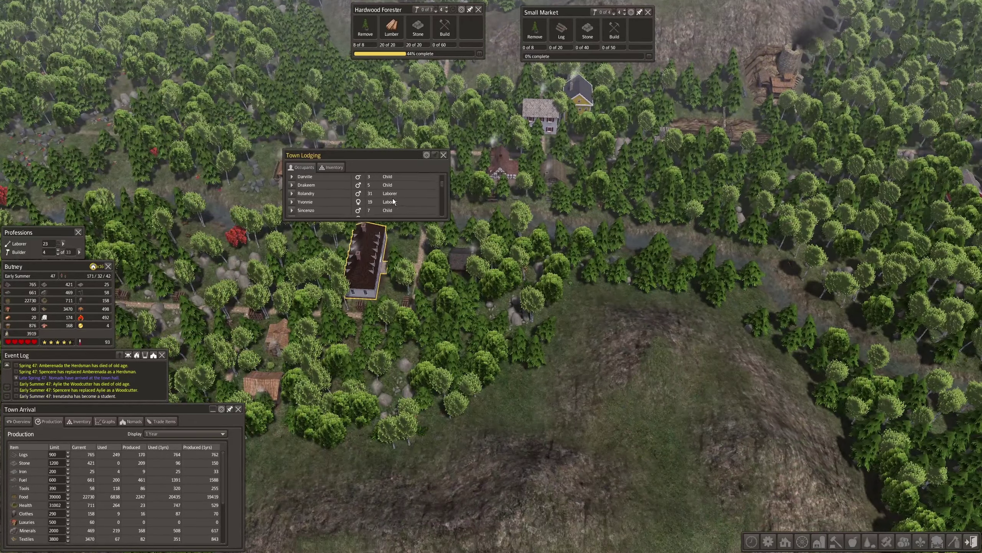
left_click(443, 155)
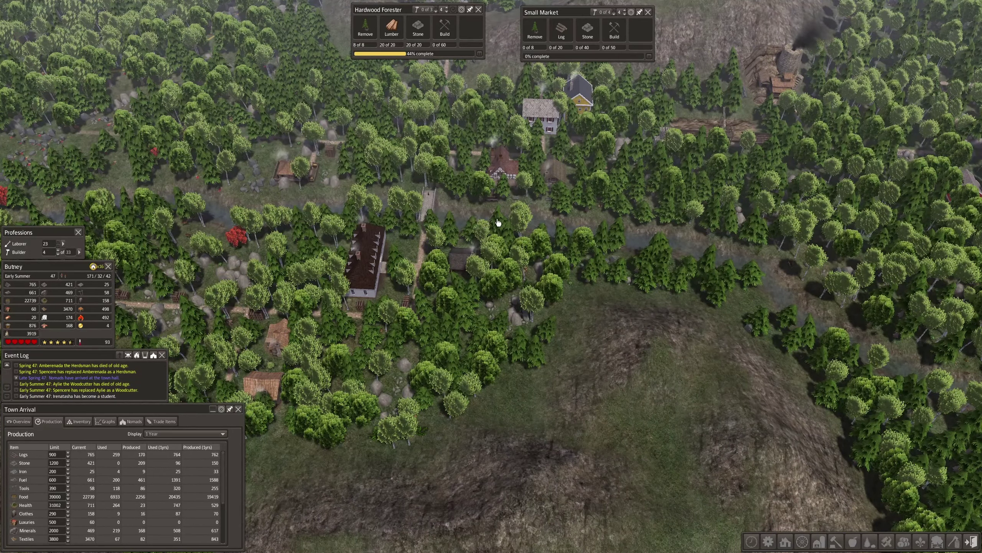
Step: Pan to the cemetery and view the Medieval 1st Floor Hostel's occupants
key("w")
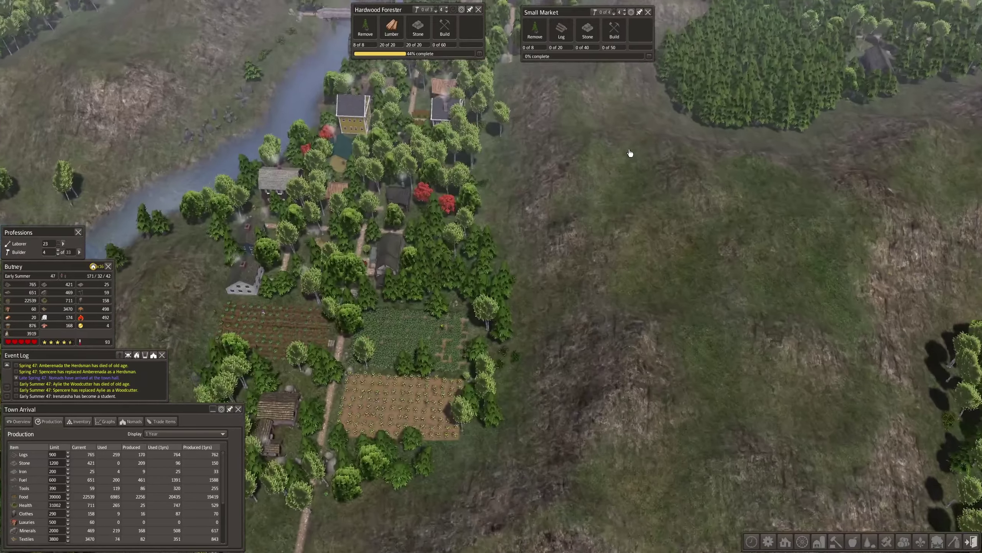
key("w")
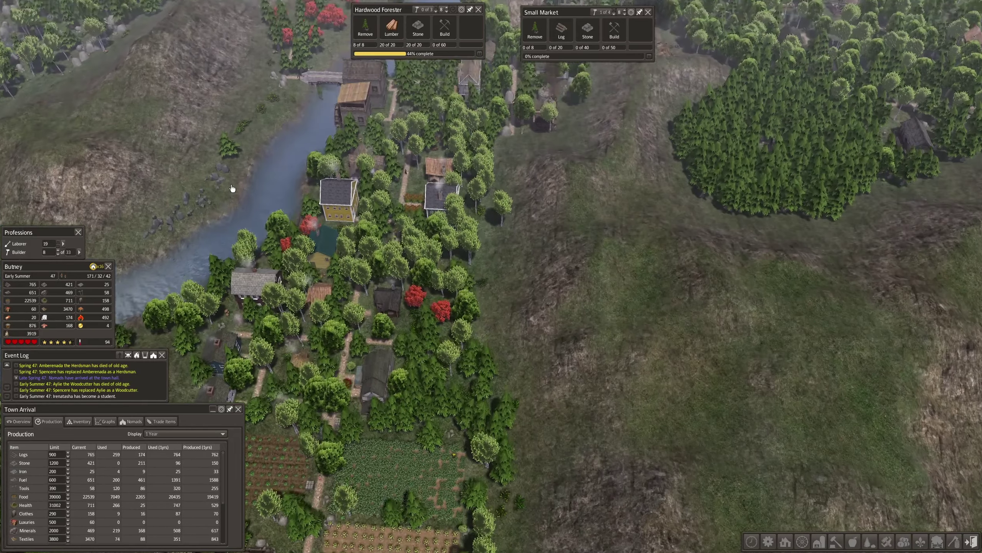
key("w")
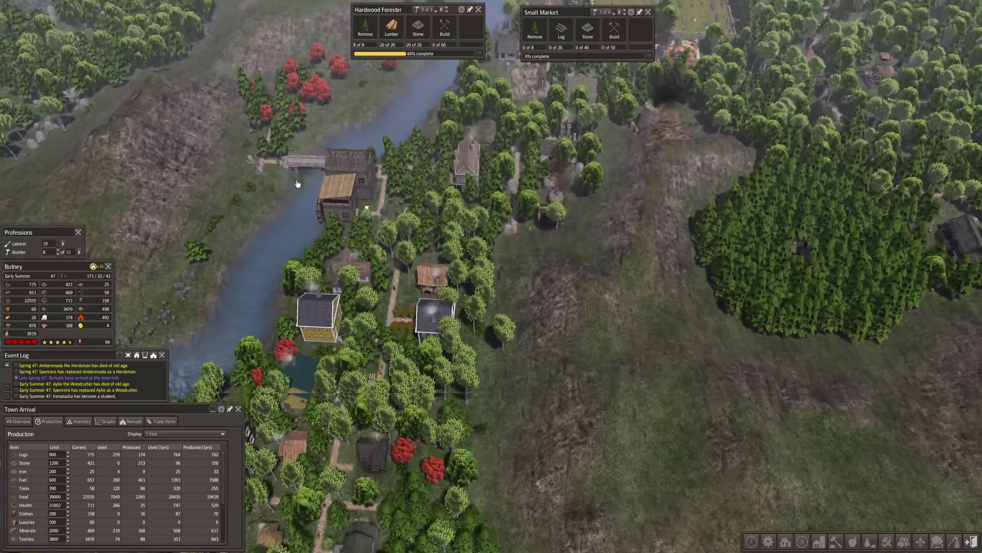
scroll(340, 168, "up", 3)
scroll(340, 168, "down", 3)
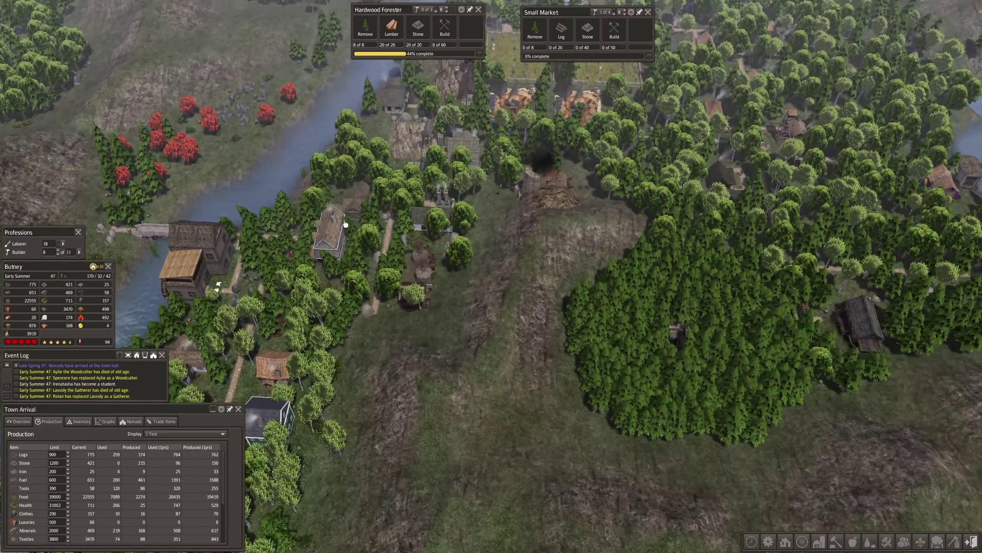
scroll(376, 230, "up", 3)
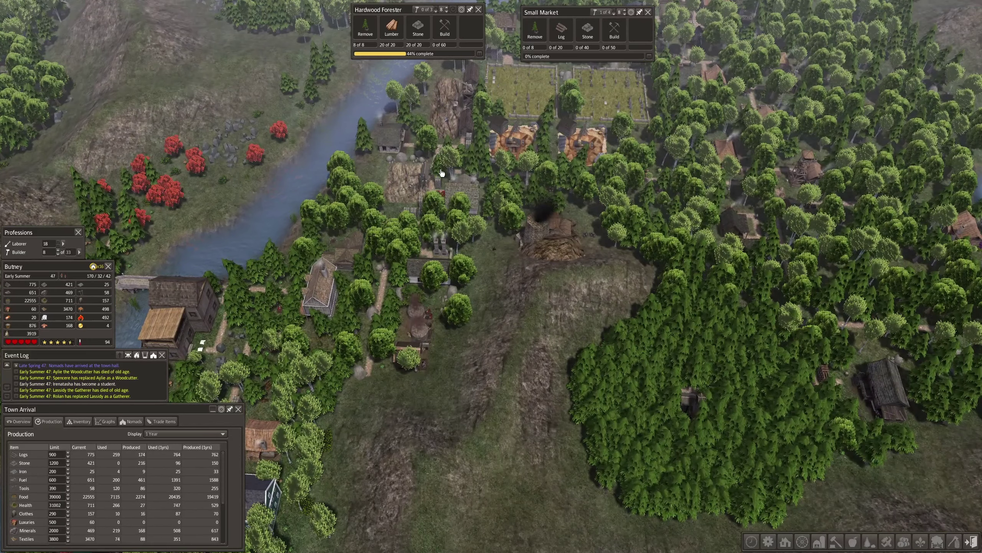
scroll(442, 173, "down", 3)
key("w")
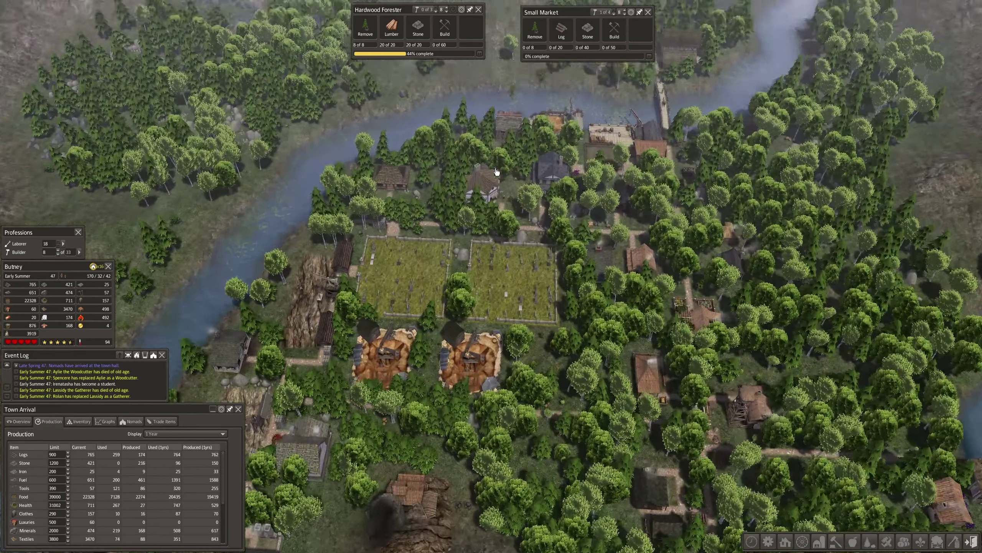
key("s")
left_click(484, 241)
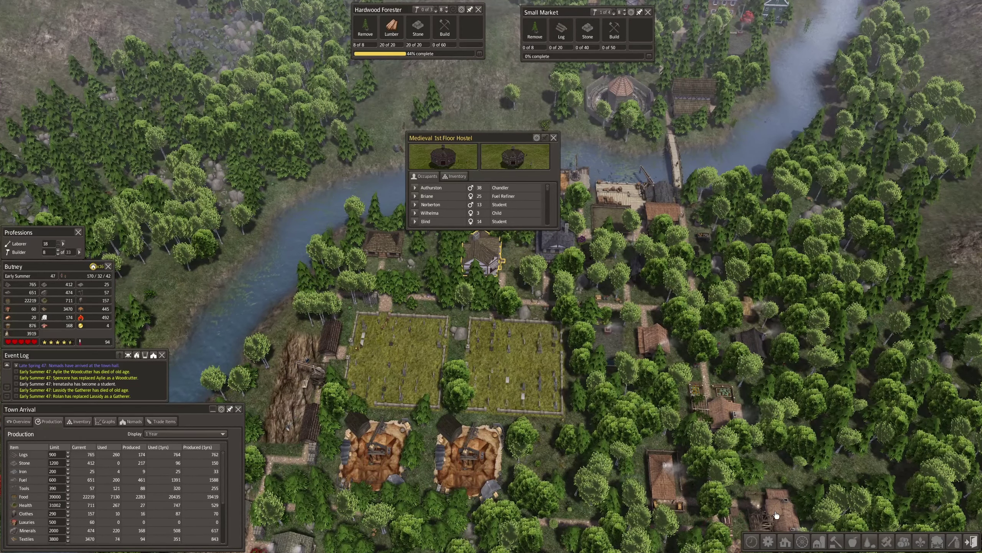
Step: Show the housing choices, including New Medieval 1-, 2- and 3-story hostels
left_click(785, 541)
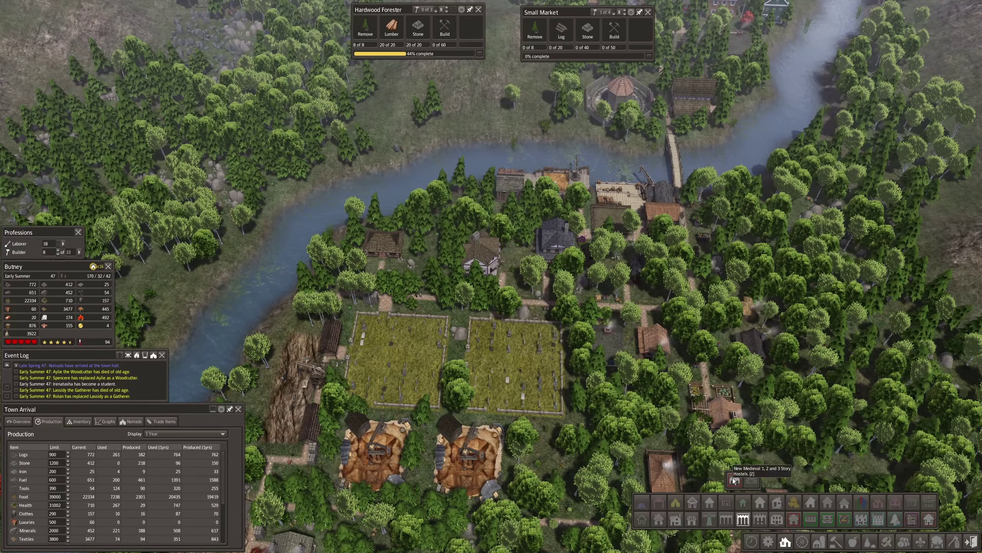
left_click(735, 480)
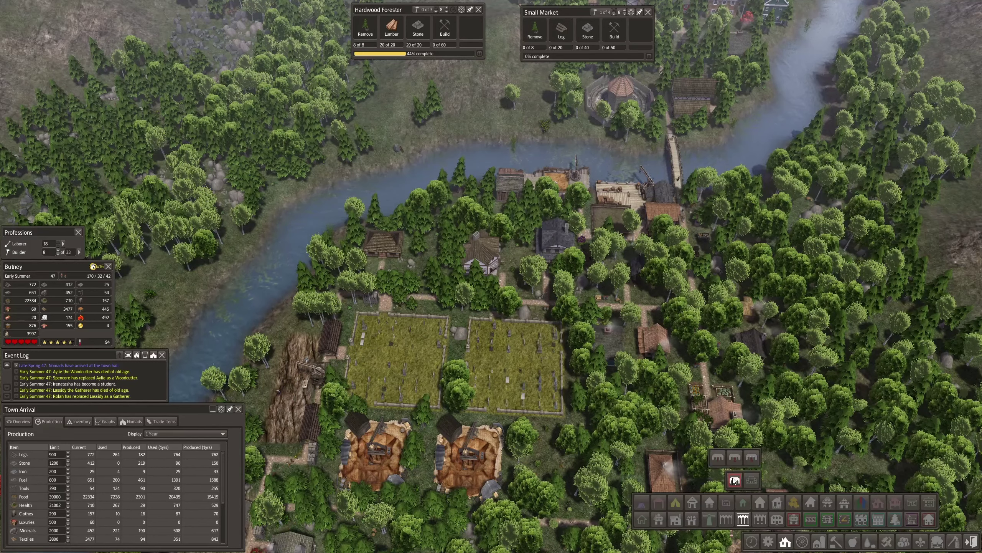
left_click(736, 456)
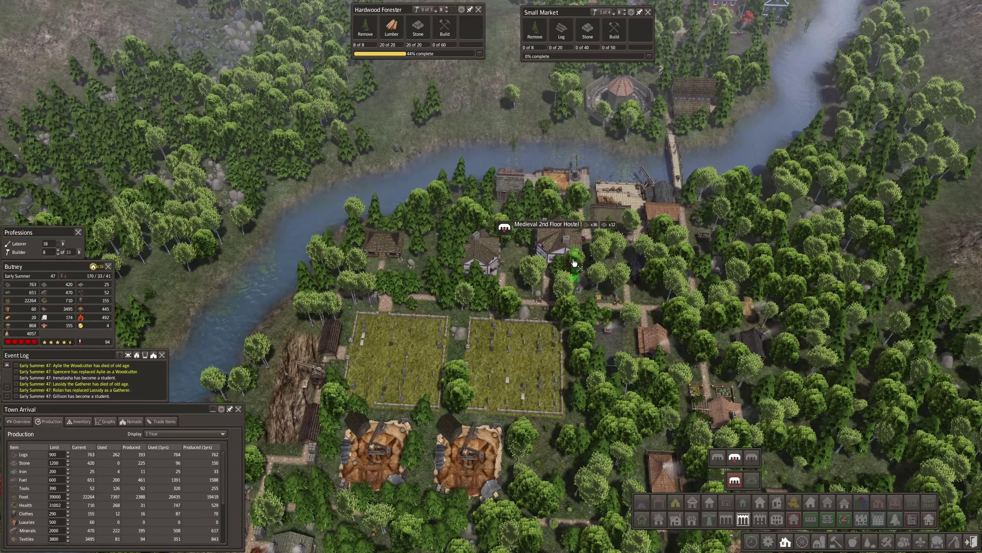
key("Left")
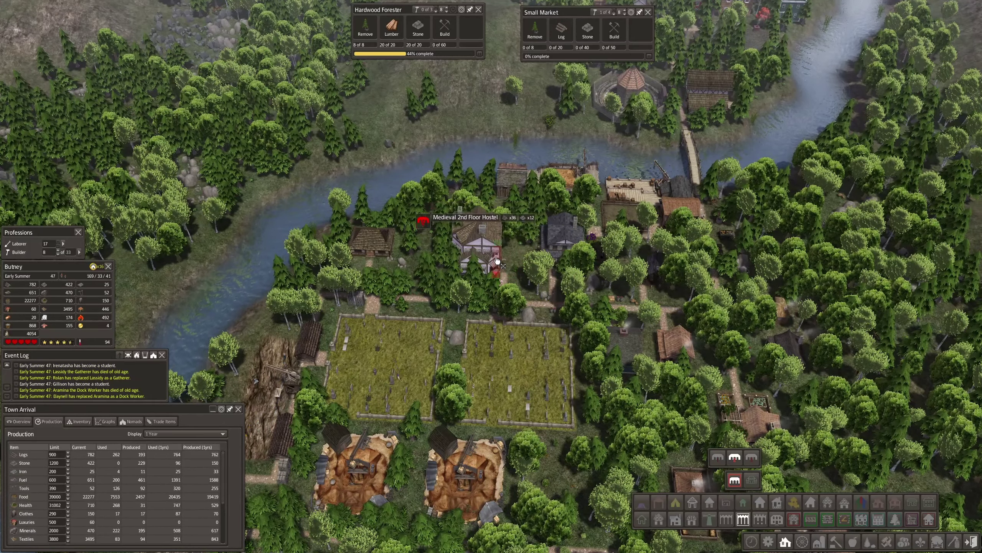
scroll(503, 256, "up", 2)
scroll(507, 249, "up", 2)
scroll(514, 246, "up", 2)
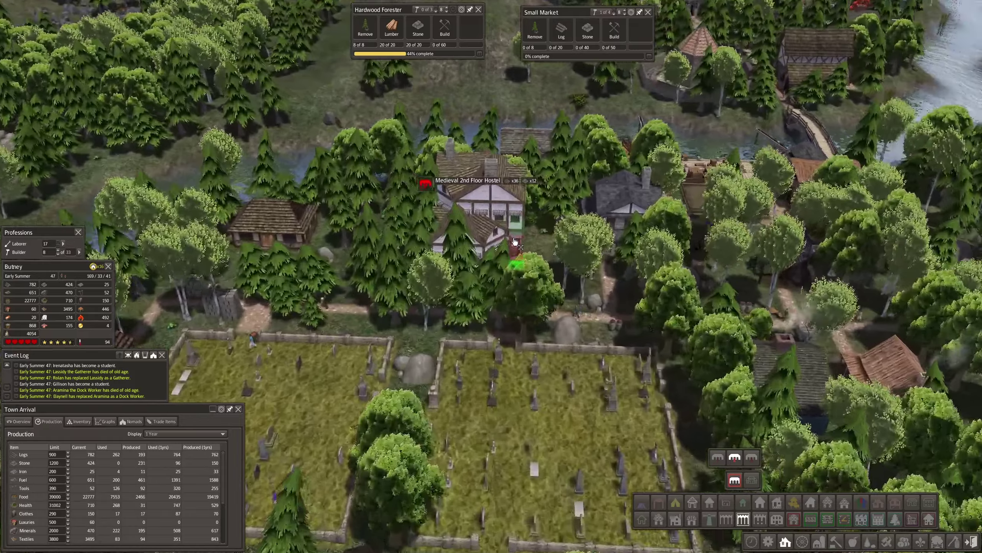
scroll(522, 241, "up", 2)
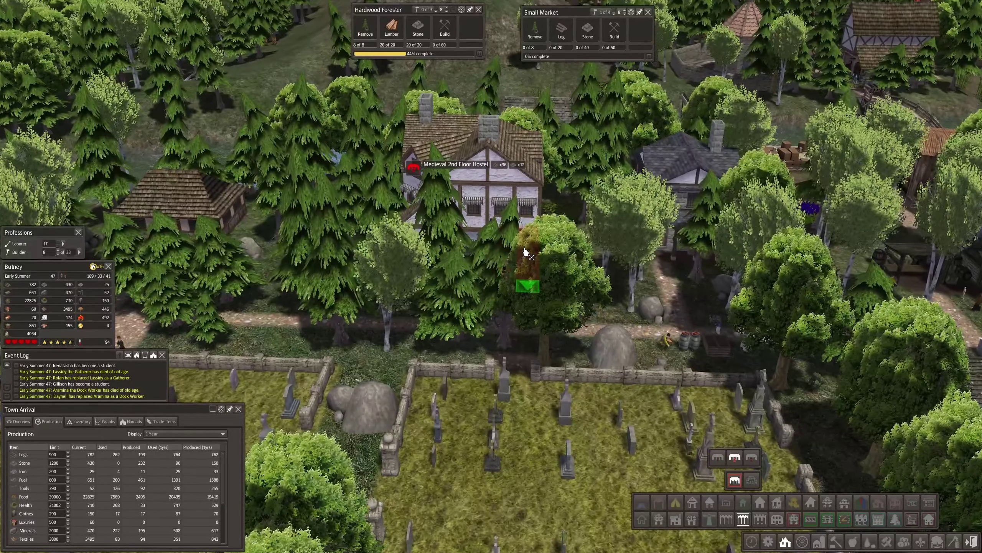
key("r")
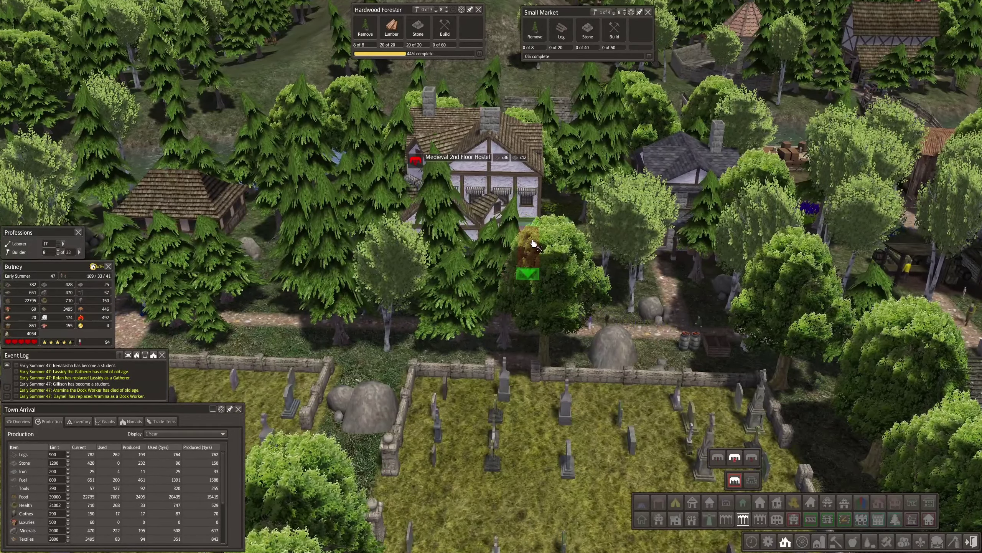
key("e")
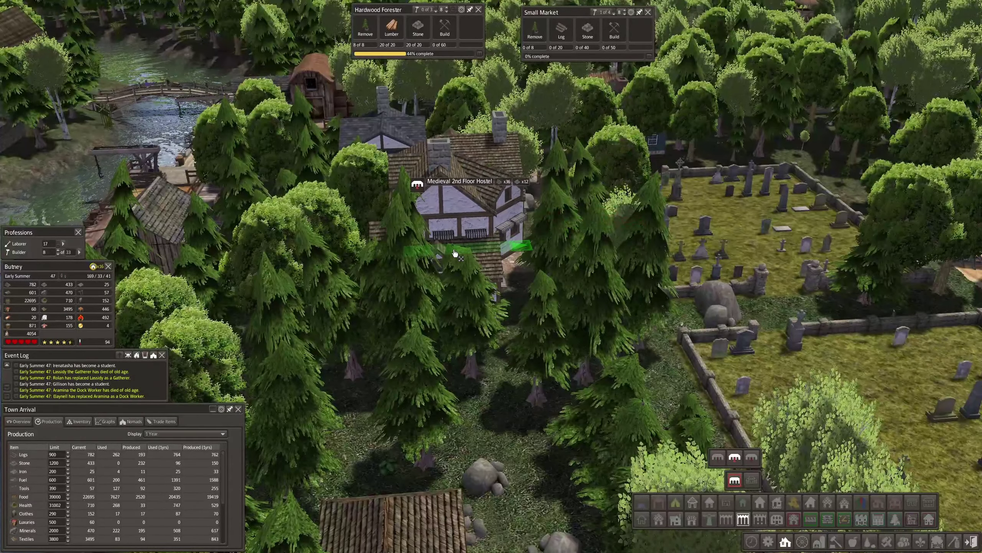
key("r")
key("r")
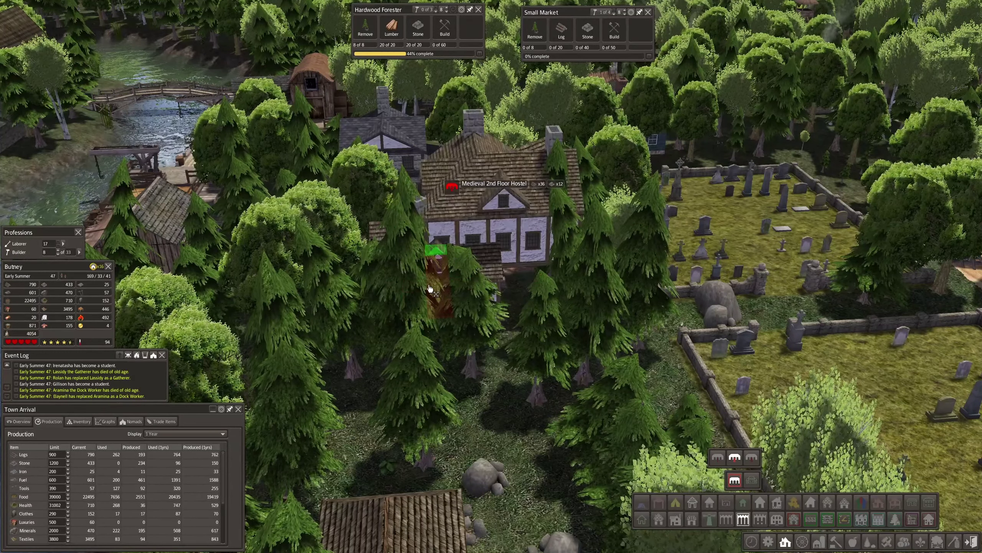
key("r")
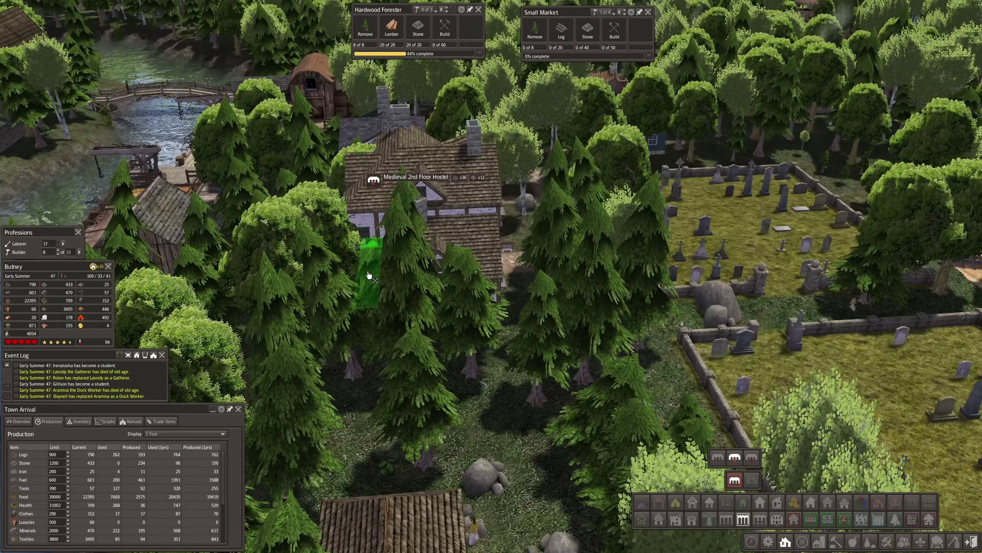
key("r")
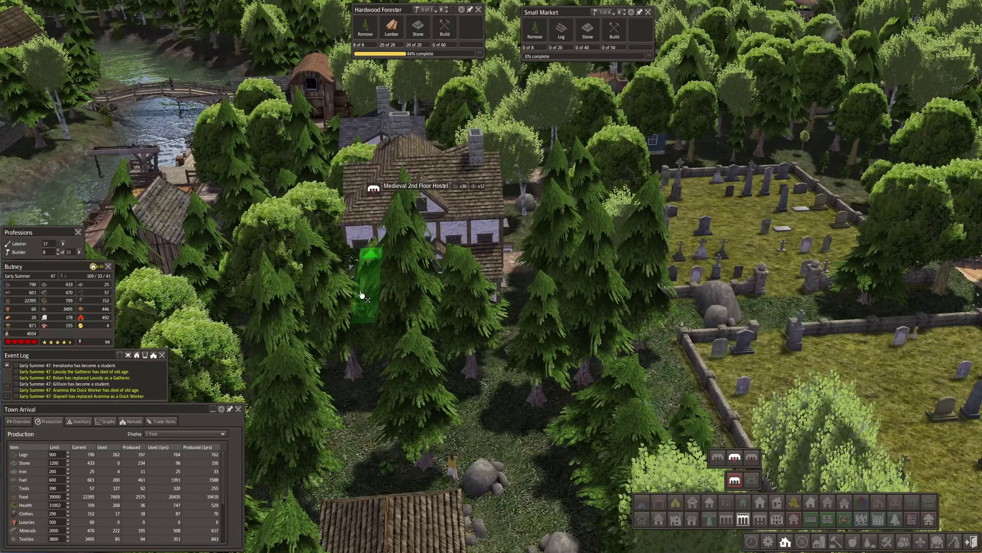
key("r")
key("r")
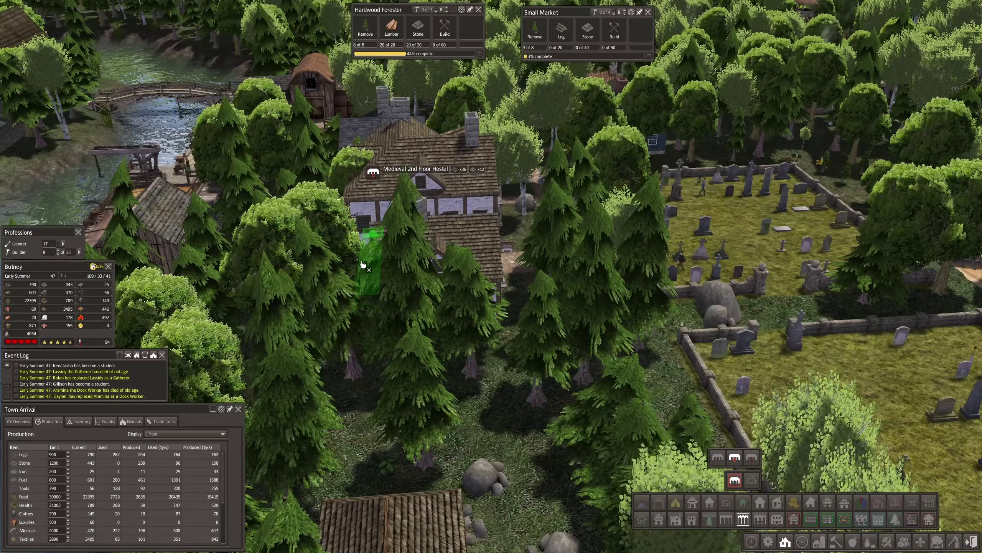
key("r")
key("r")
key("r")
key("r")
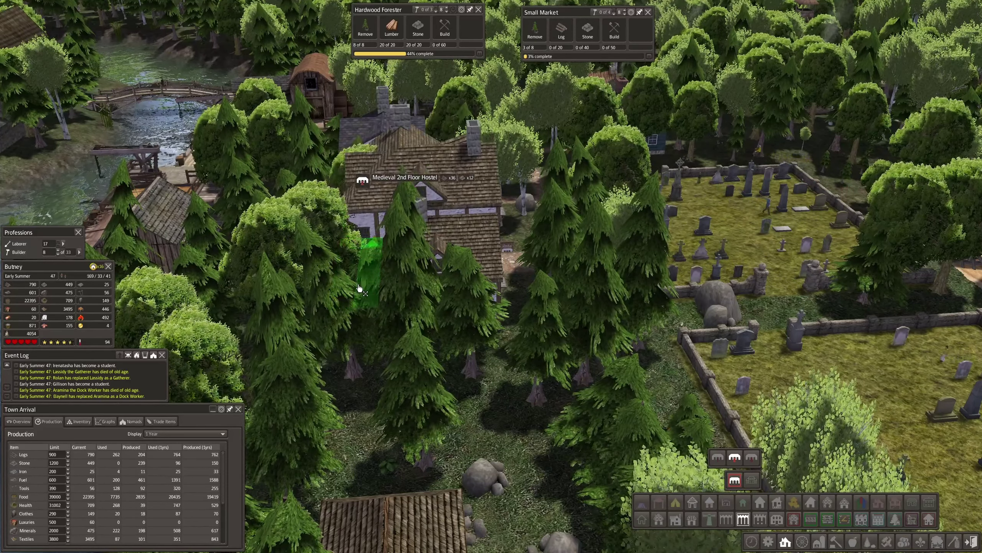
key("r")
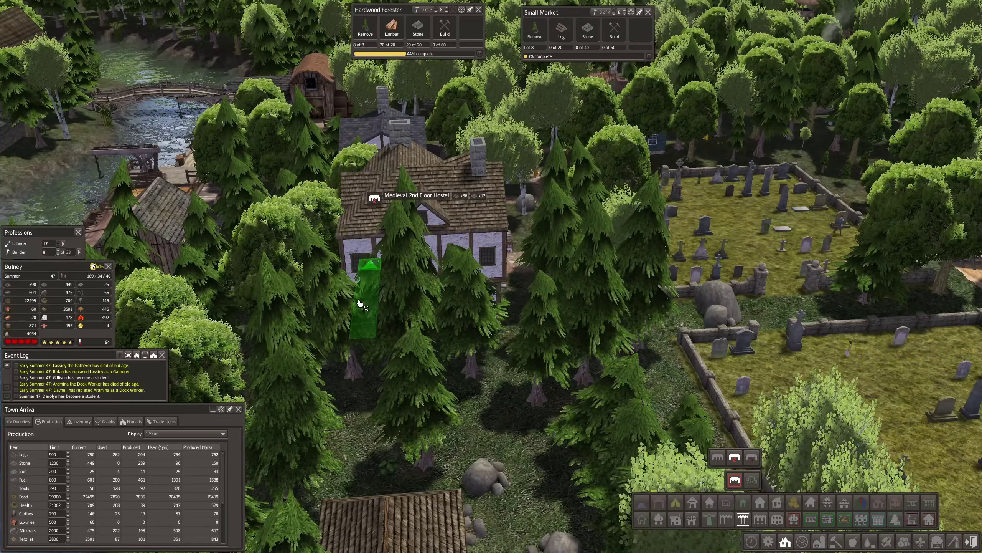
key("e")
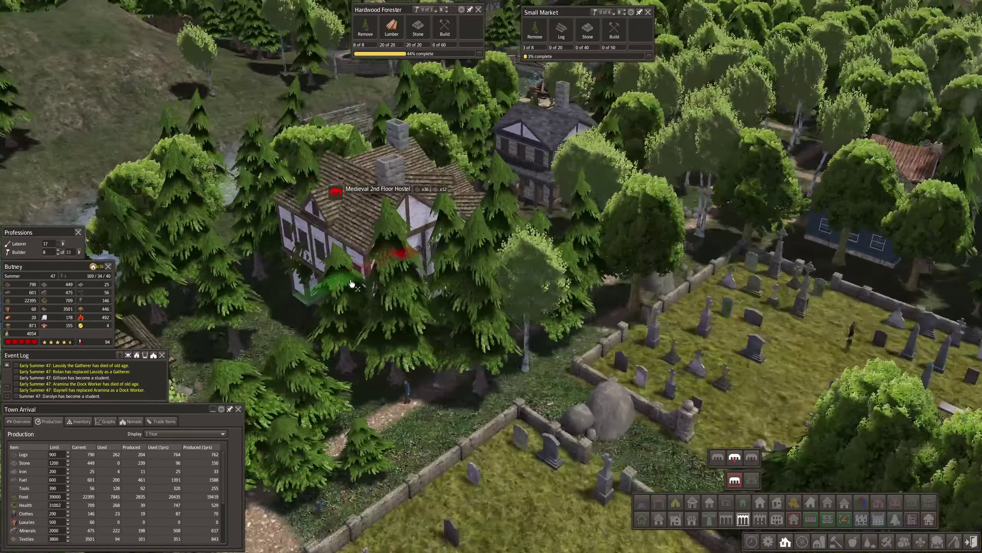
key("e")
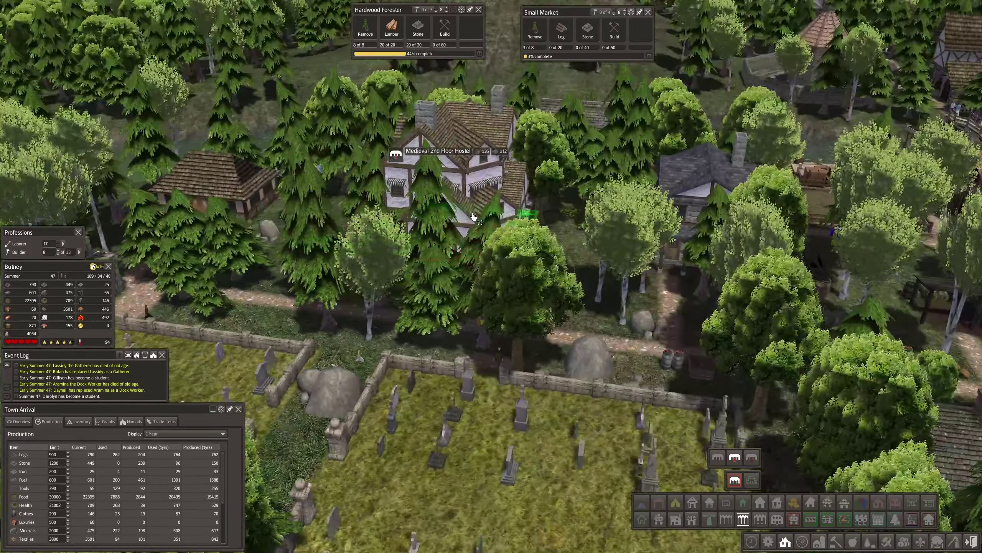
key("r")
key("e")
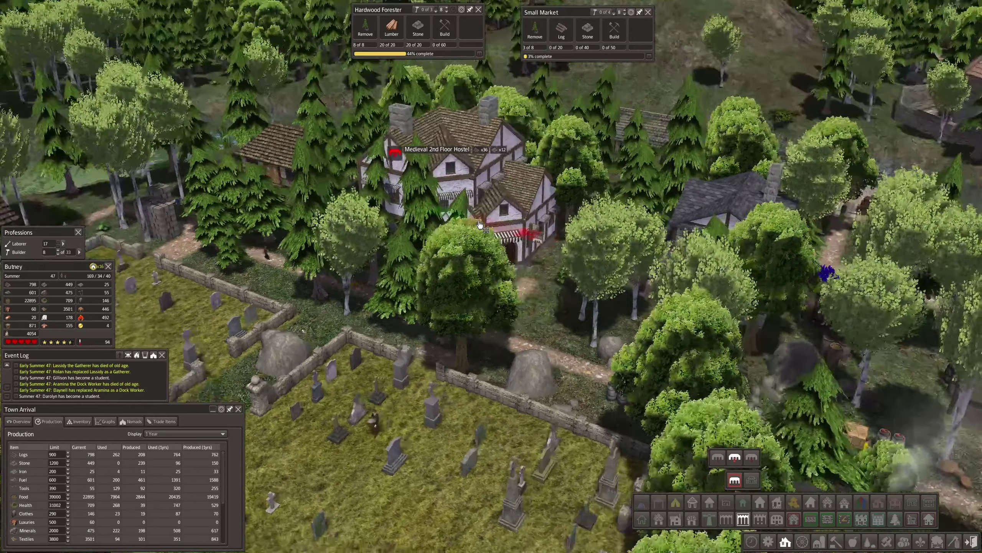
key("e")
key("r")
key("r")
key("r")
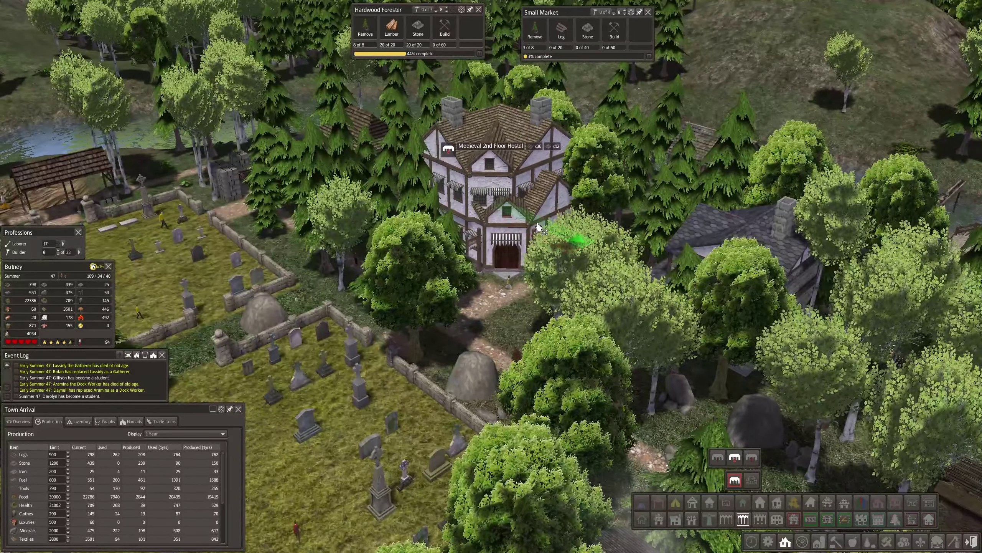
key("r")
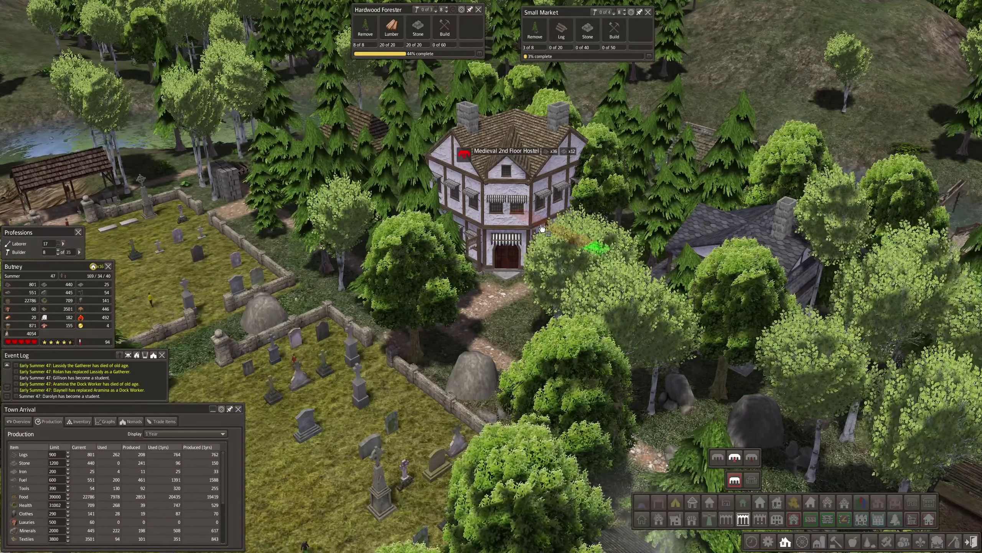
key("r")
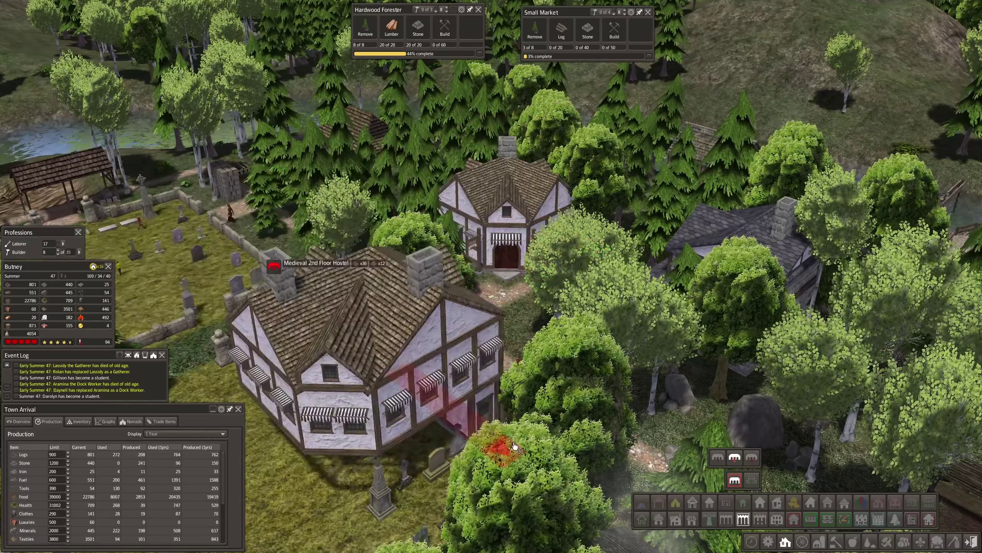
left_click(734, 459)
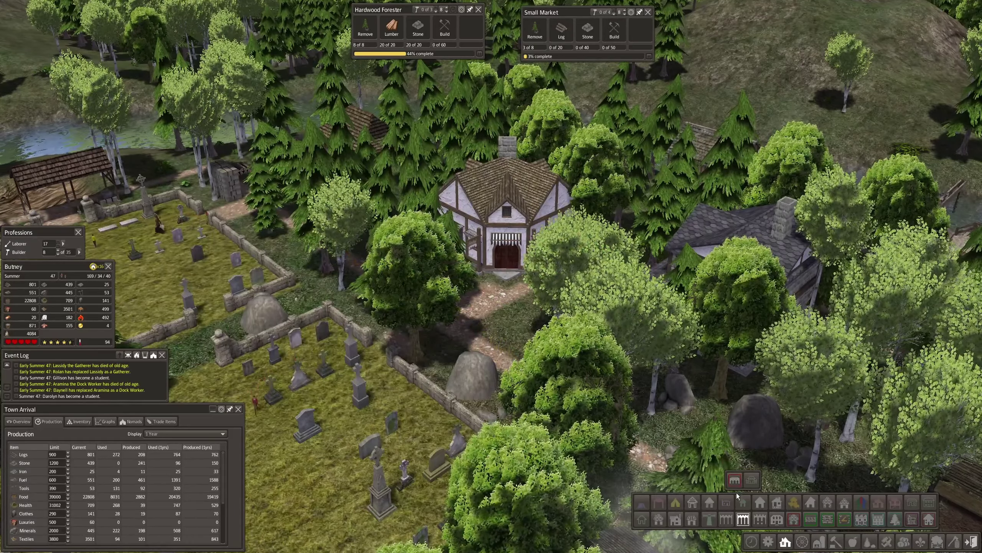
left_click(785, 543)
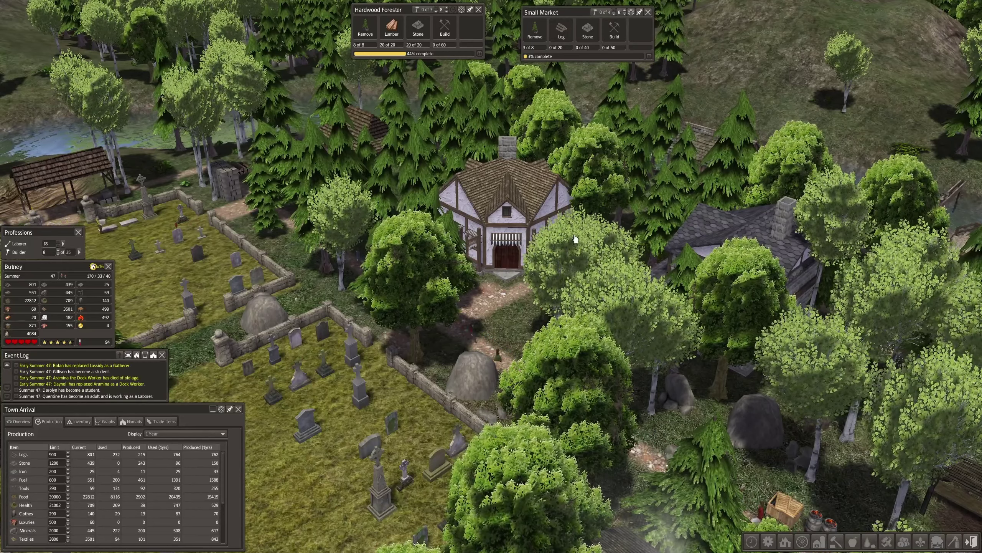
left_click(525, 228)
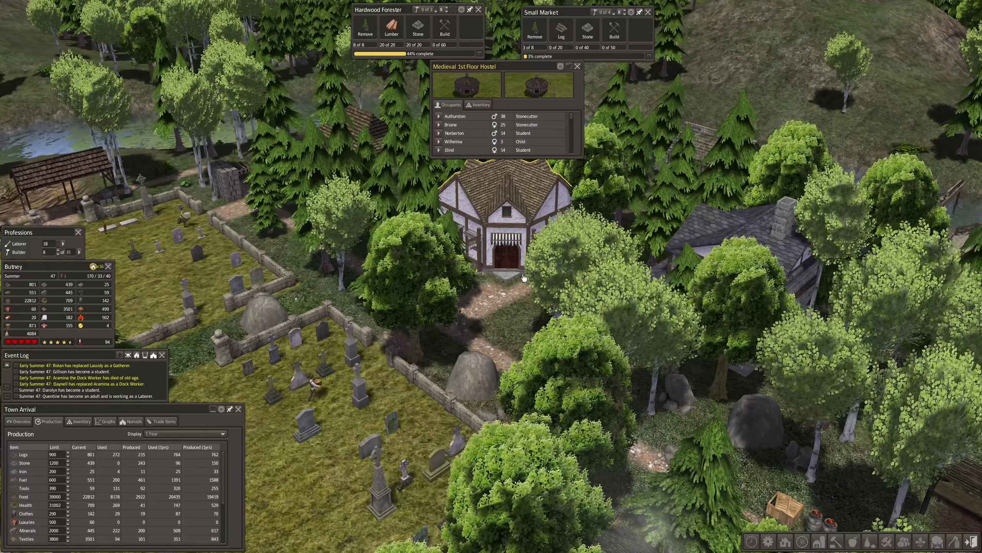
left_click(578, 68)
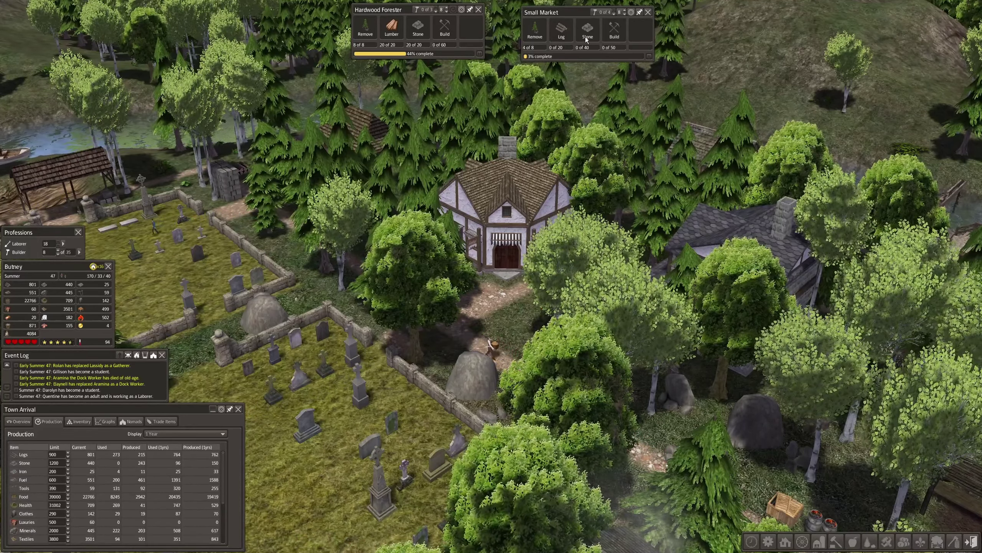
left_click_drag(560, 14, 526, 15)
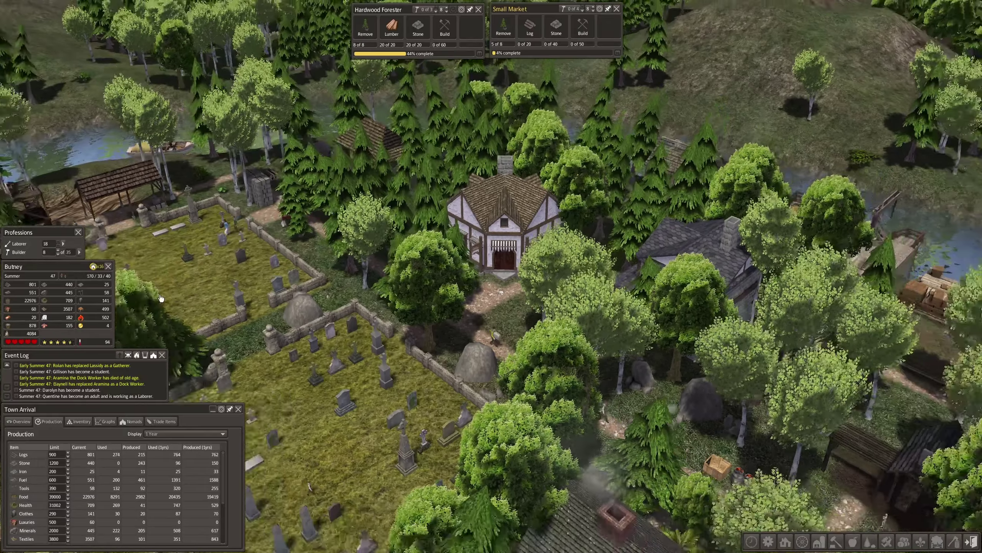
scroll(491, 307, "down", 5)
scroll(244, 301, "down", 1)
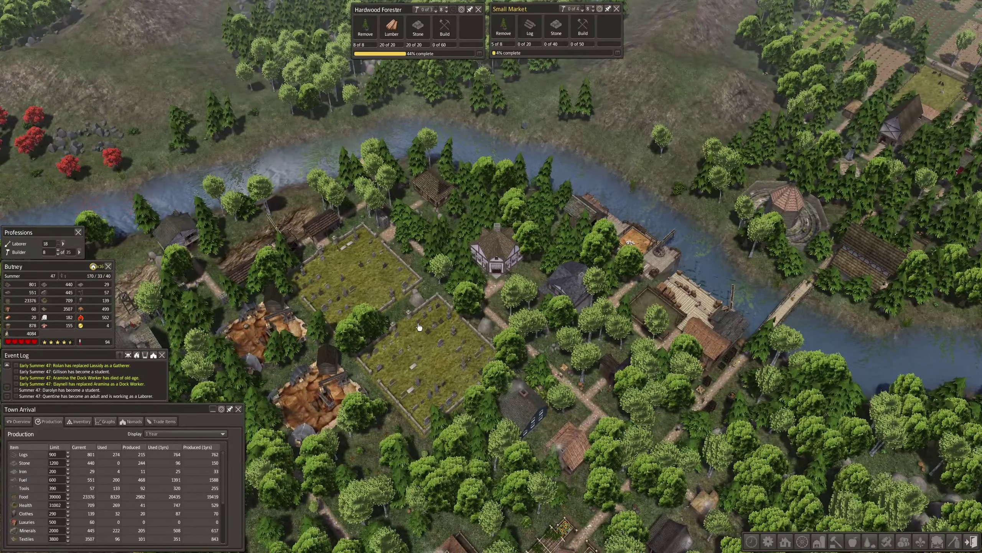
Step: Pan across the river, hillside and docks to the forest beside the crop fields
key("Left")
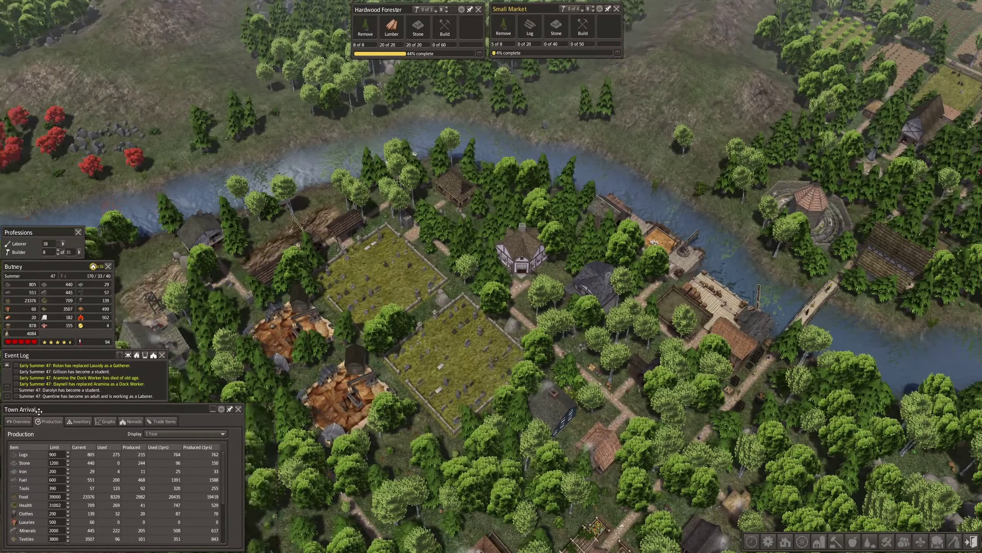
scroll(492, 276, "down", 5)
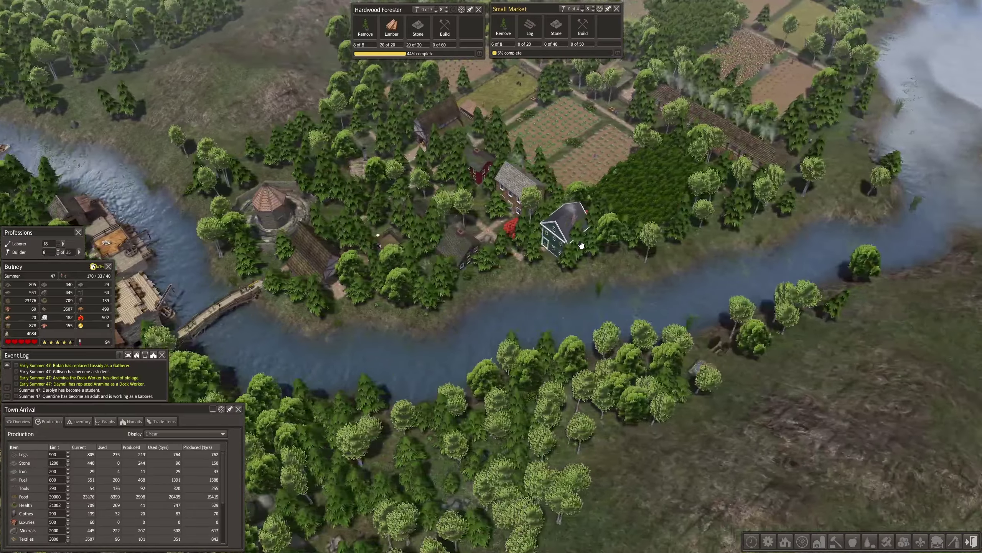
left_click_drag(491, 307, 563, 254)
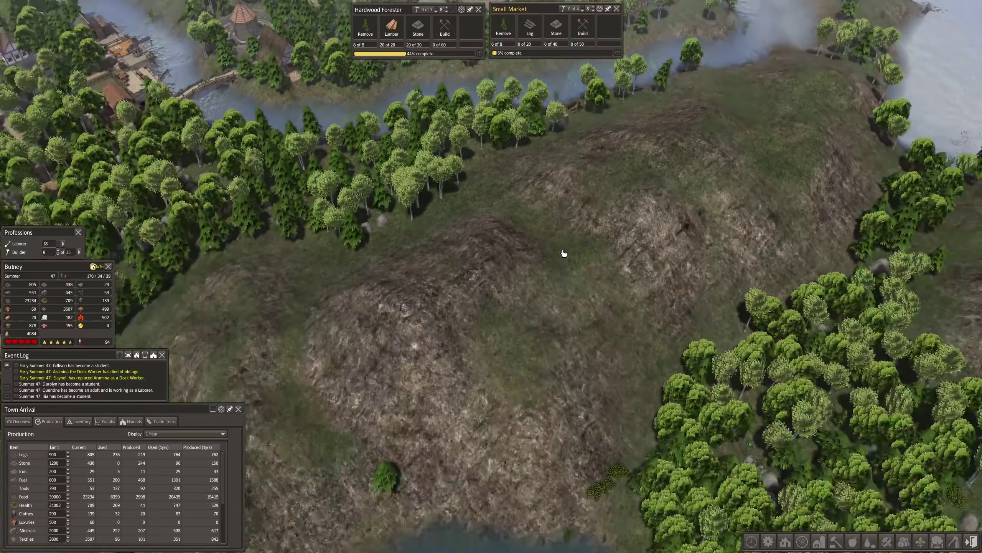
key("Down")
key("Down")
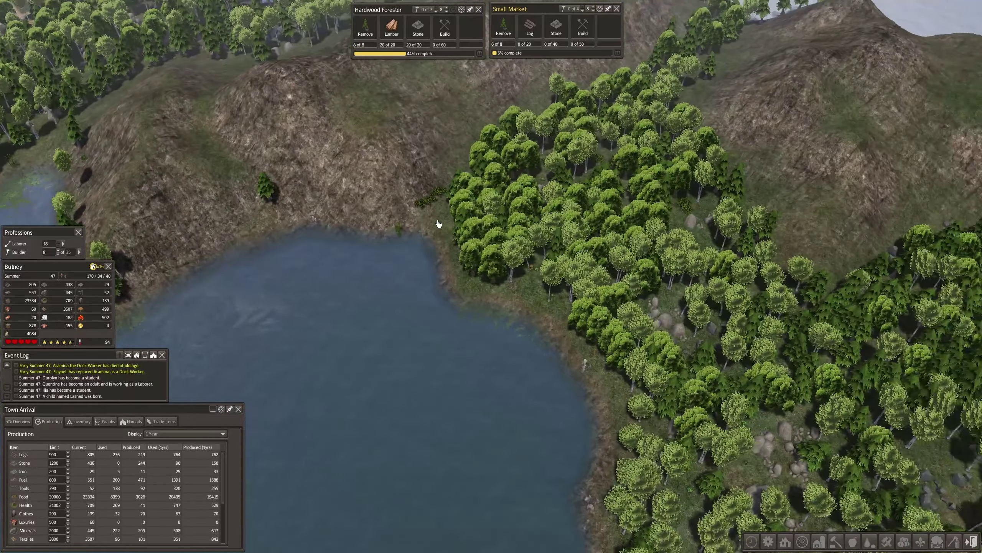
scroll(461, 254, "up", 3)
scroll(313, 241, "down", 4)
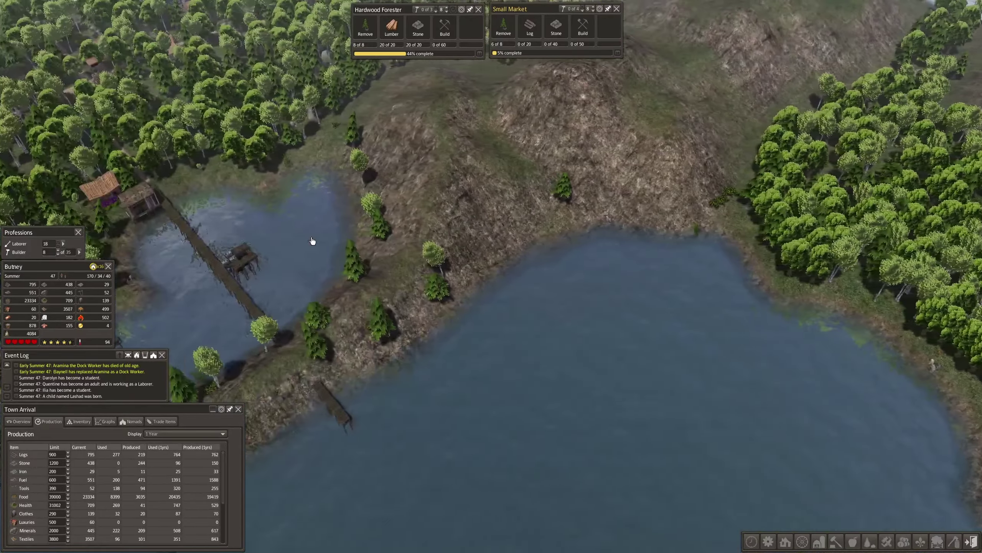
key("Left")
key("Left")
scroll(334, 257, "up", 4)
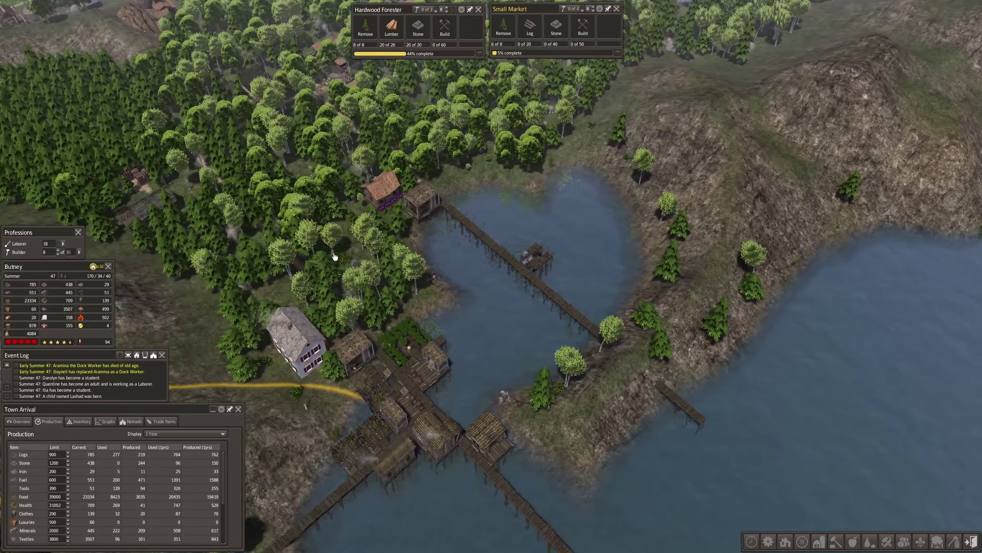
scroll(334, 257, "down", 3)
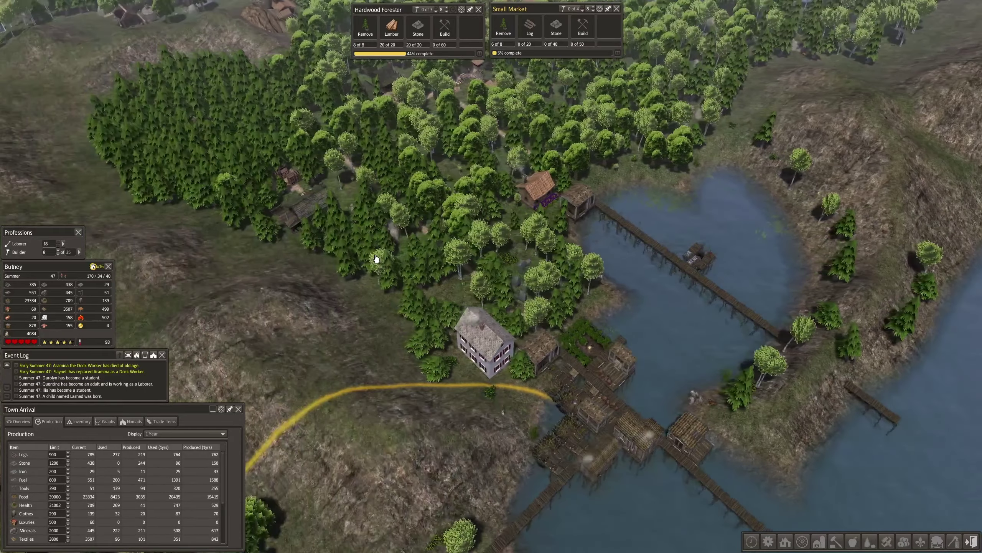
key("Left")
scroll(413, 265, "up", 3)
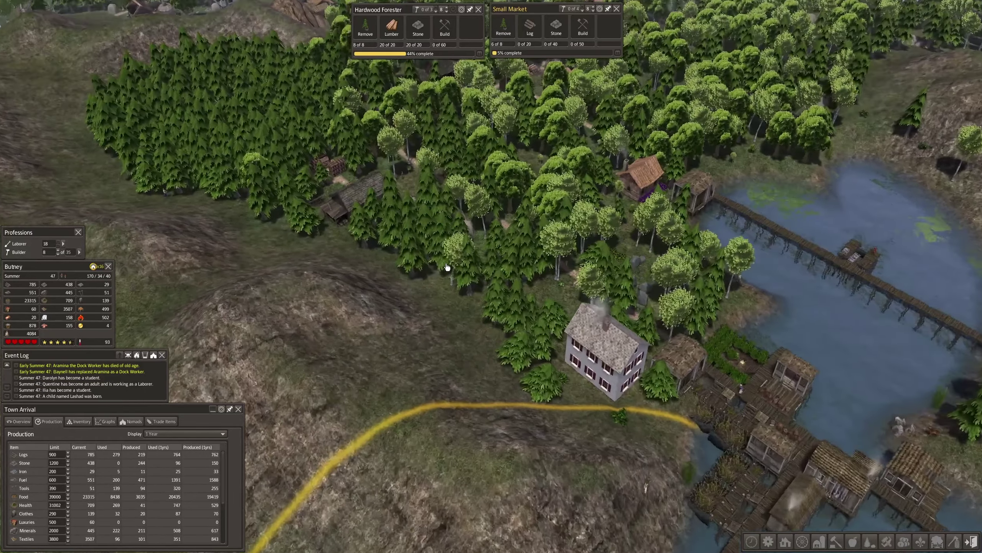
key("Down")
scroll(452, 240, "up", 2)
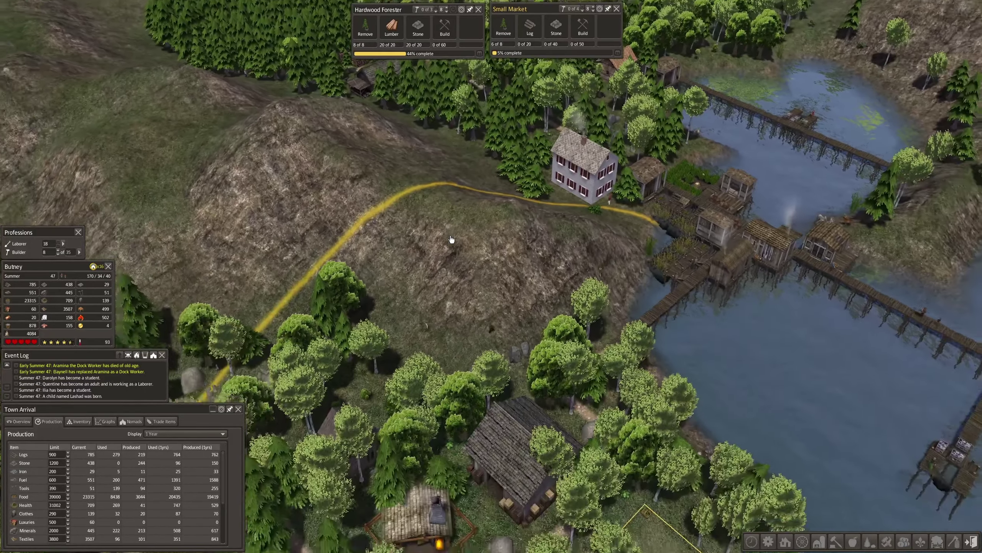
key("Down")
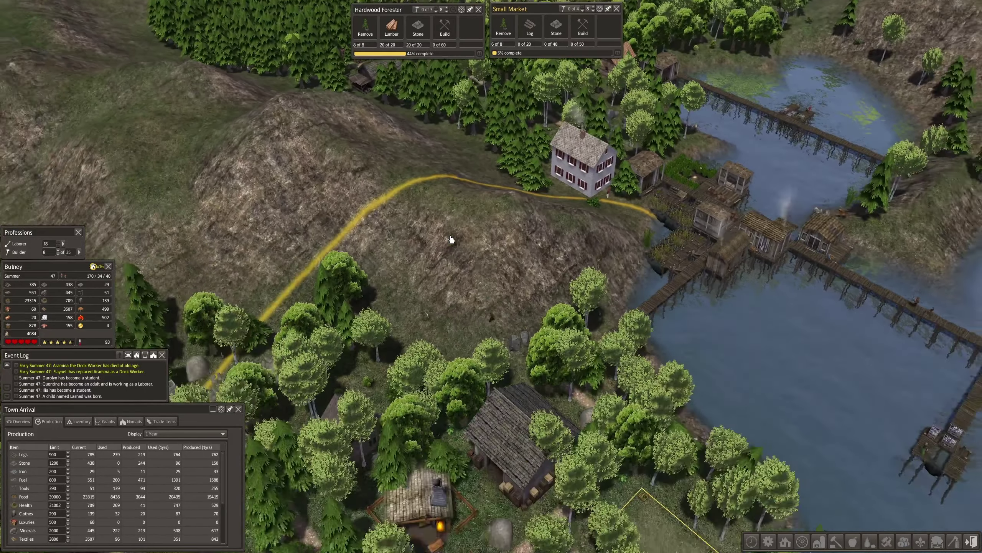
key("Down")
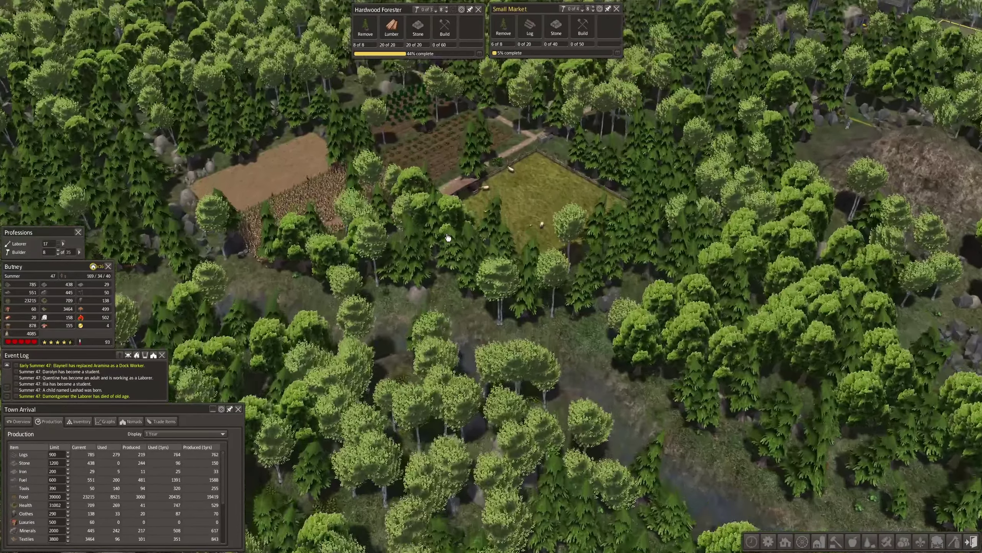
scroll(461, 246, "up", 2)
scroll(465, 248, "up", 2)
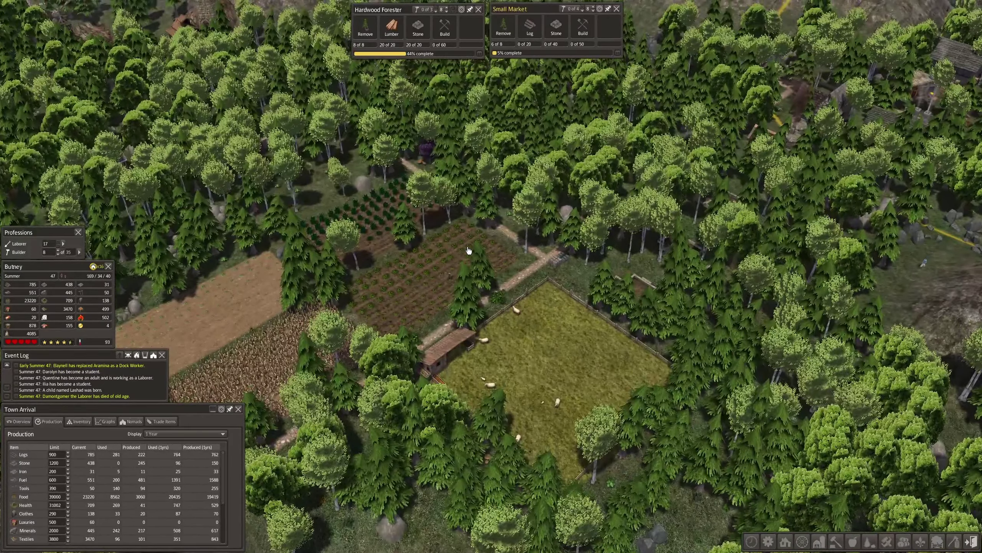
scroll(468, 251, "down", 2)
key("Left")
key("Up")
scroll(580, 286, "up", 2)
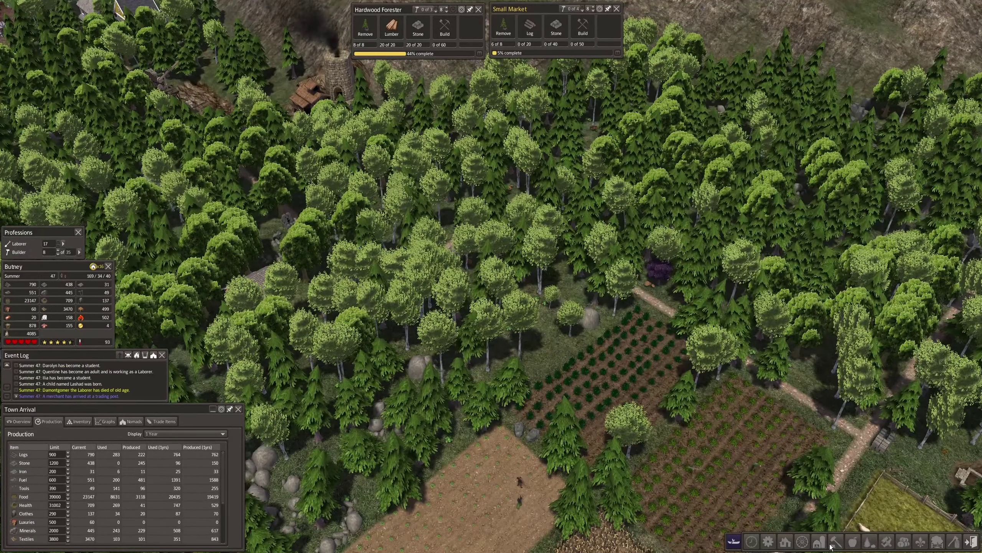
Step: Place a 15x14 Standard Pasture in the forest and move its panel to the top
left_click(853, 544)
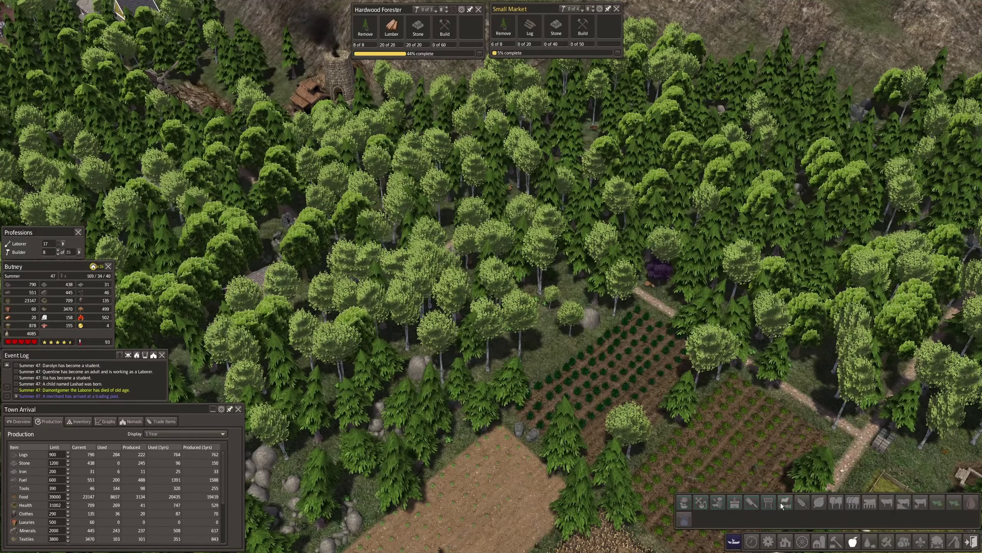
left_click(870, 502)
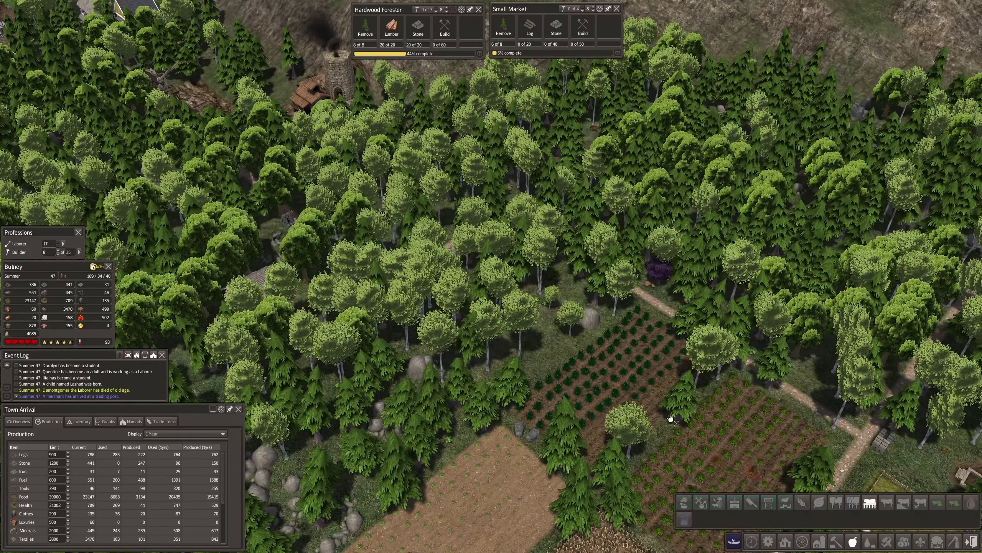
mouse_move(618, 381)
left_mouse_down()
mouse_move(423, 328)
mouse_move(395, 308)
left_mouse_up()
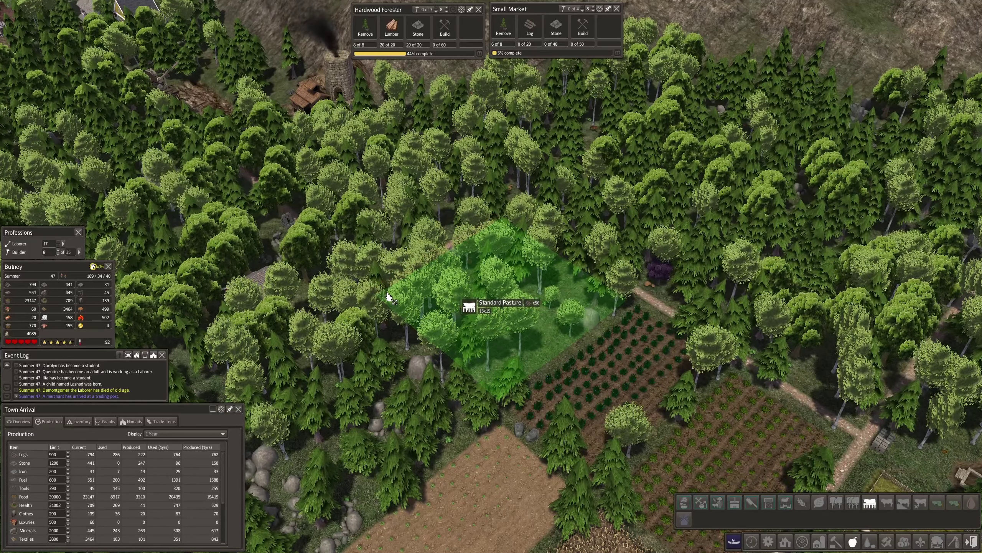
left_click_drag(394, 304, 395, 306)
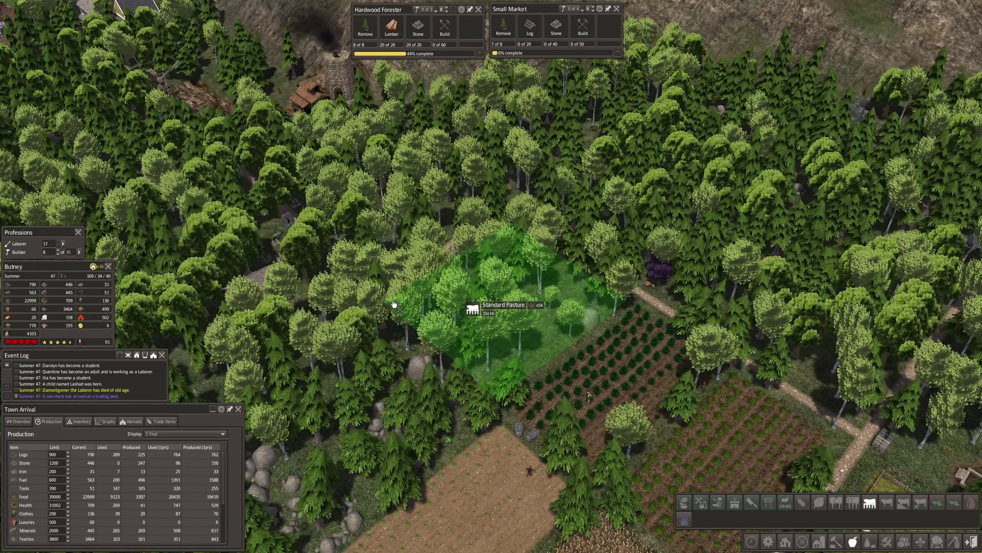
left_click(393, 305)
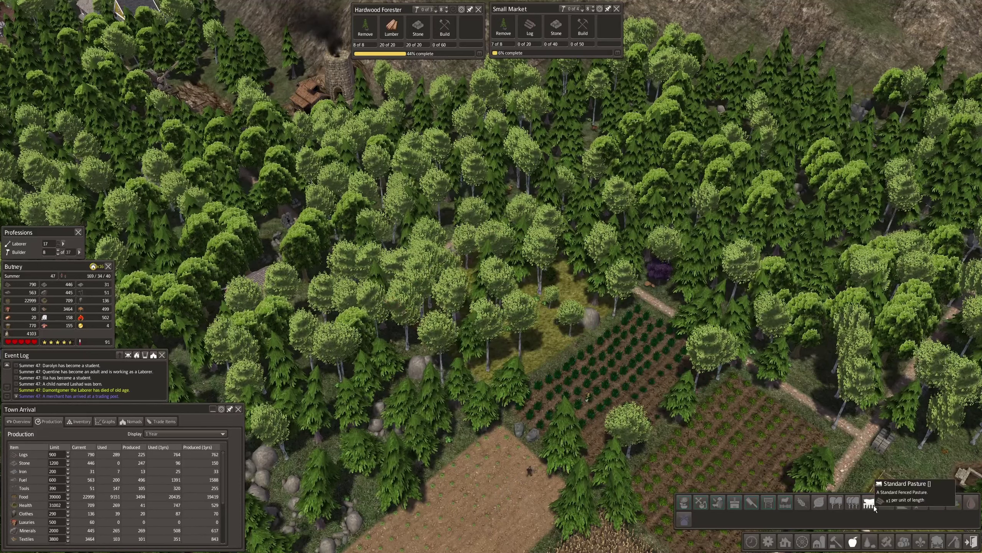
left_click(545, 328)
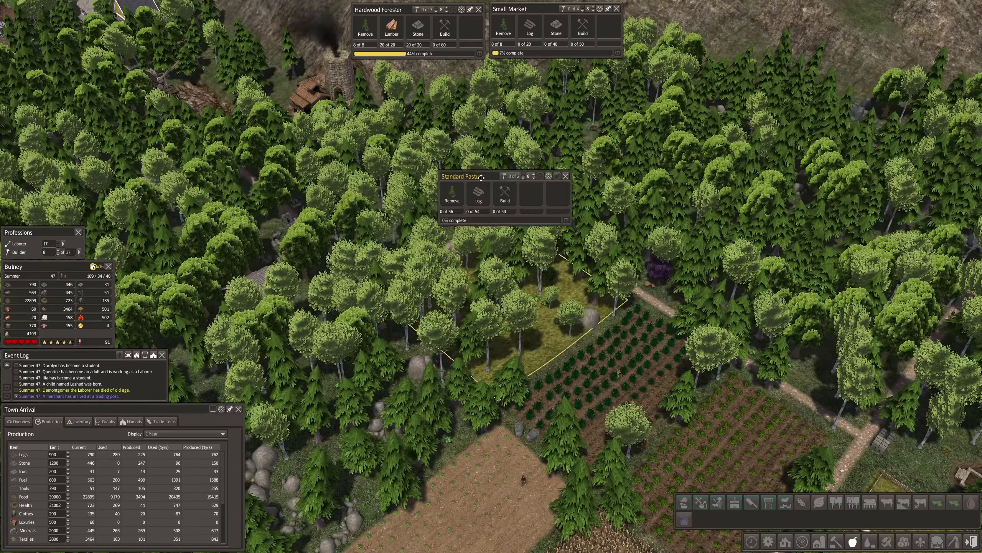
left_click_drag(482, 177, 679, 10)
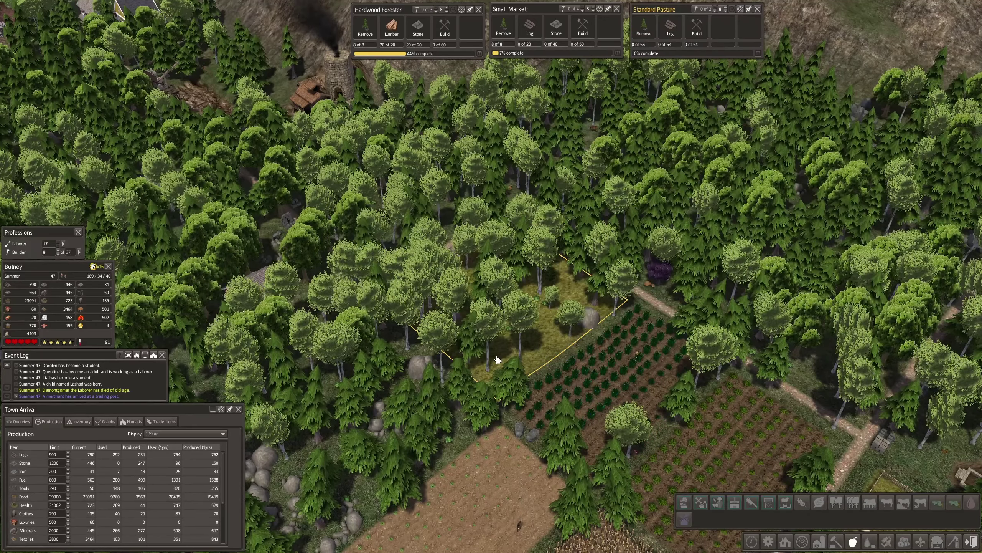
scroll(497, 360, "down", 3)
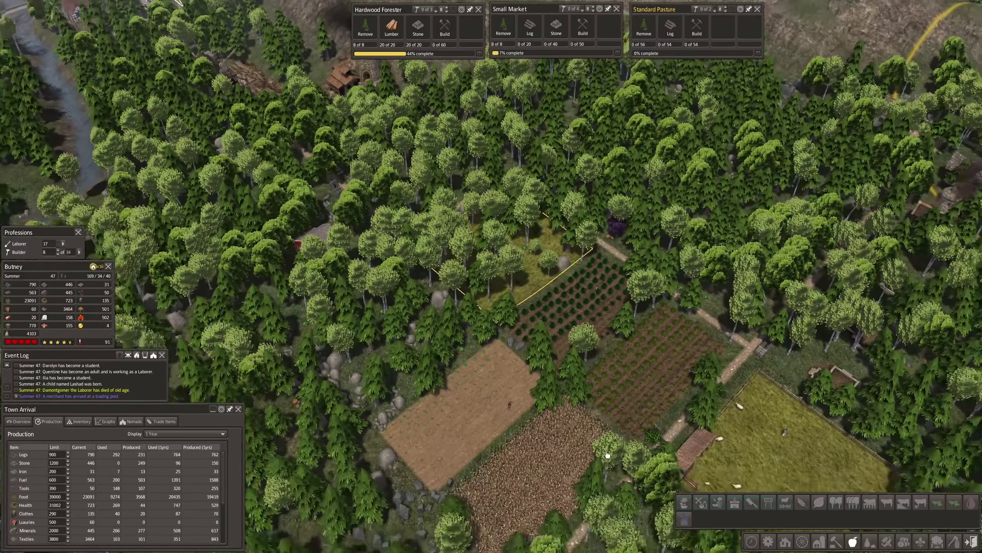
scroll(653, 442, "down", 3)
Step: Check the yields of the cabbage, wheat, plantation and flax fields
left_click(479, 304)
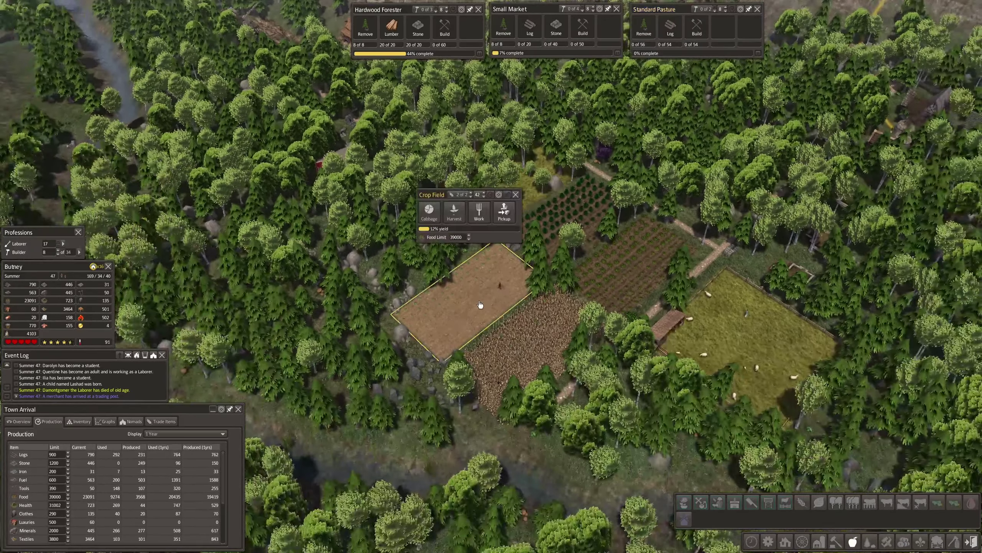
left_click(520, 353)
left_click(612, 261)
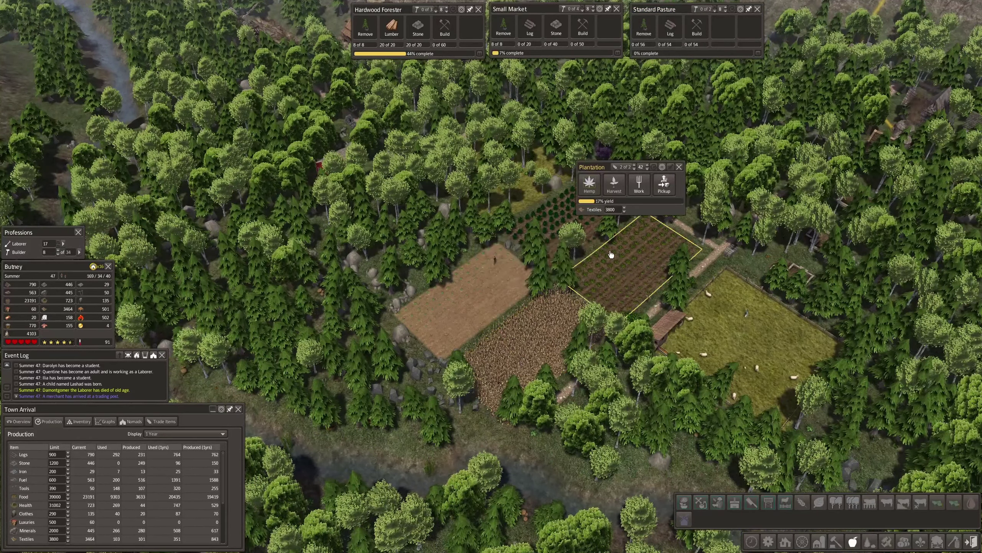
left_click(547, 236)
Step: Review the existing pasture and the stone house under construction
left_click(751, 343)
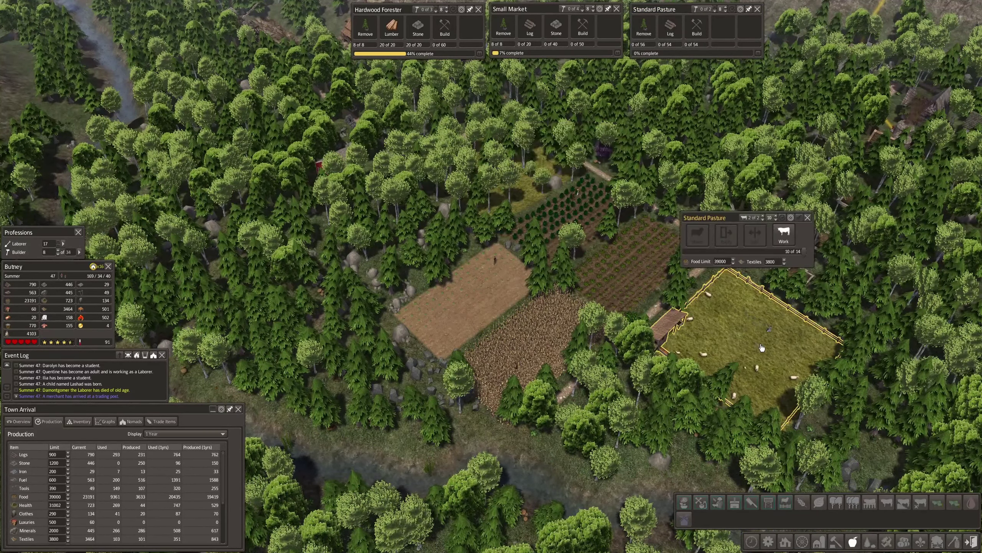
left_click(808, 218)
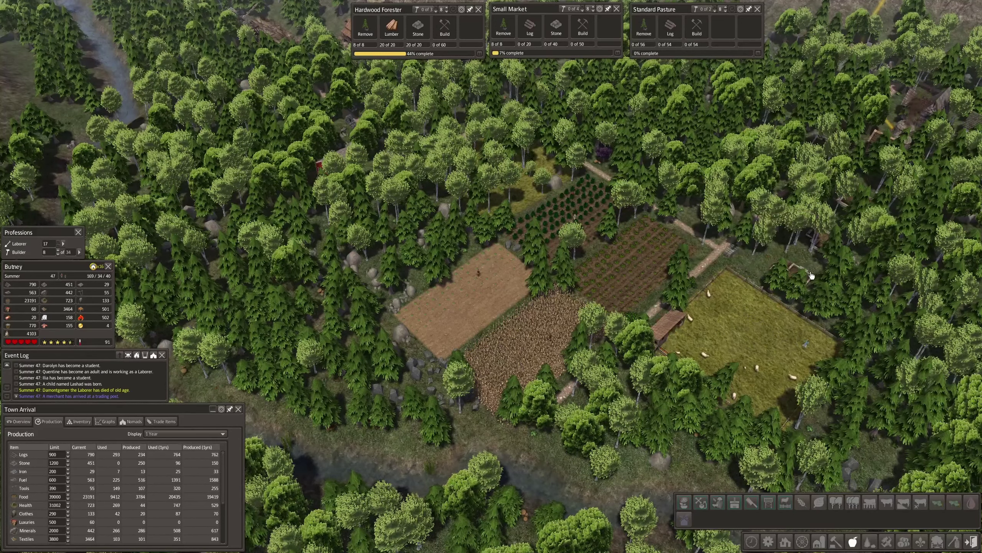
left_click(804, 278)
scroll(803, 278, "down", 3)
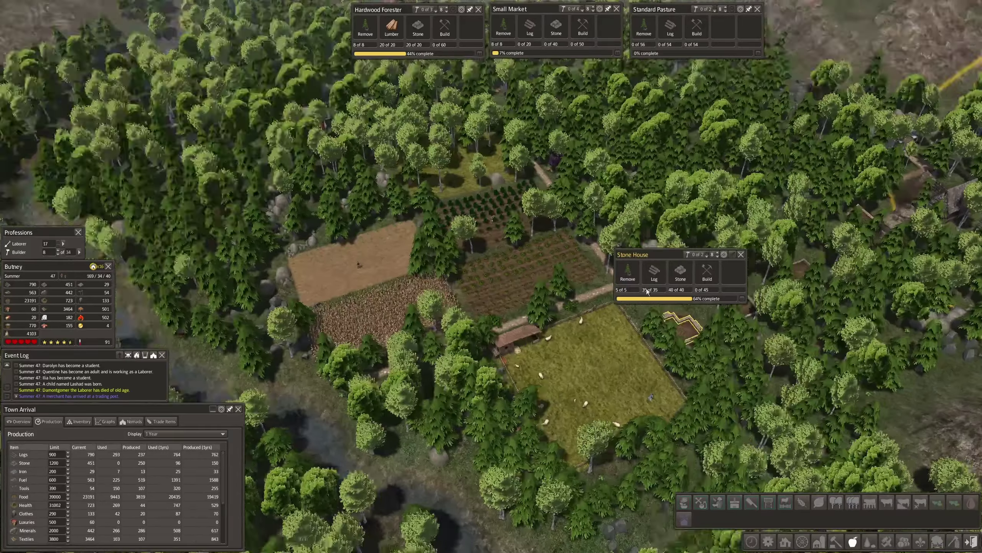
scroll(659, 373, "down", 2)
scroll(658, 374, "up", 2)
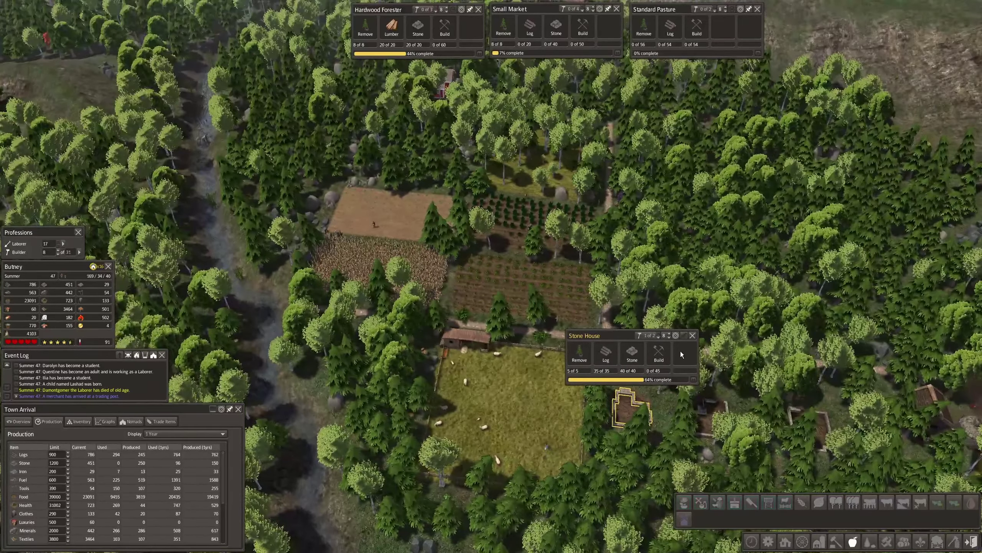
left_click(693, 335)
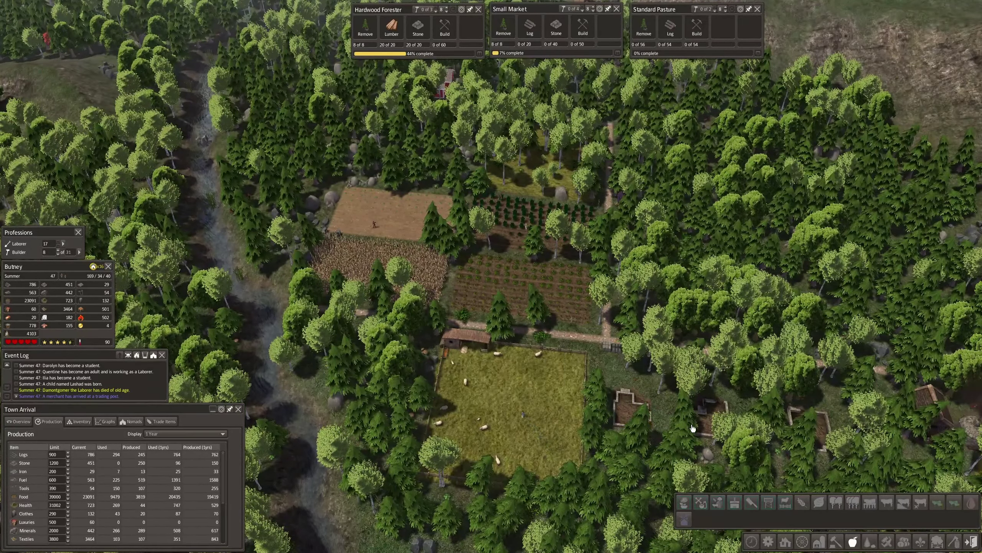
Step: Pan over the forest and bring up the road and building options
left_click_drag(722, 405, 672, 426)
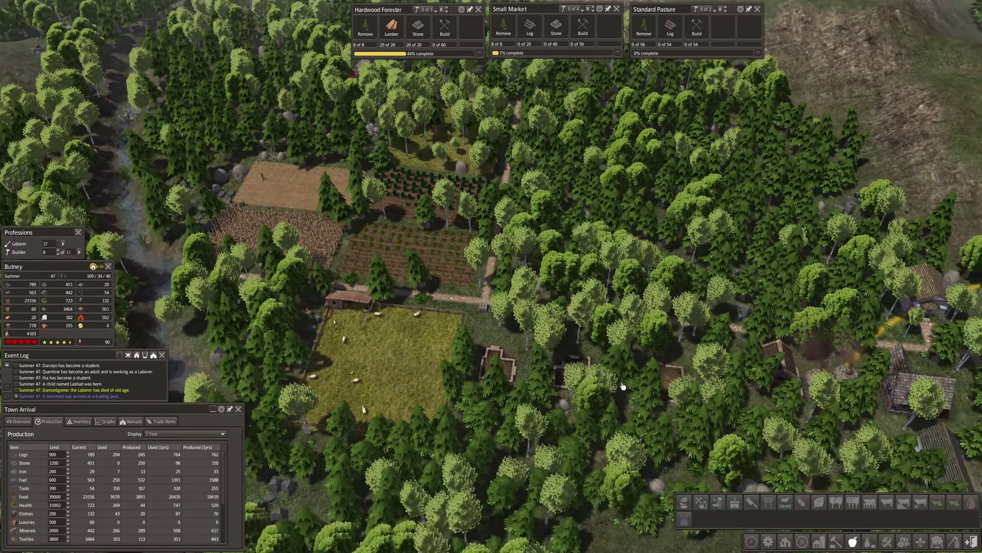
left_click_drag(611, 429, 630, 351)
scroll(667, 366, "up", 3)
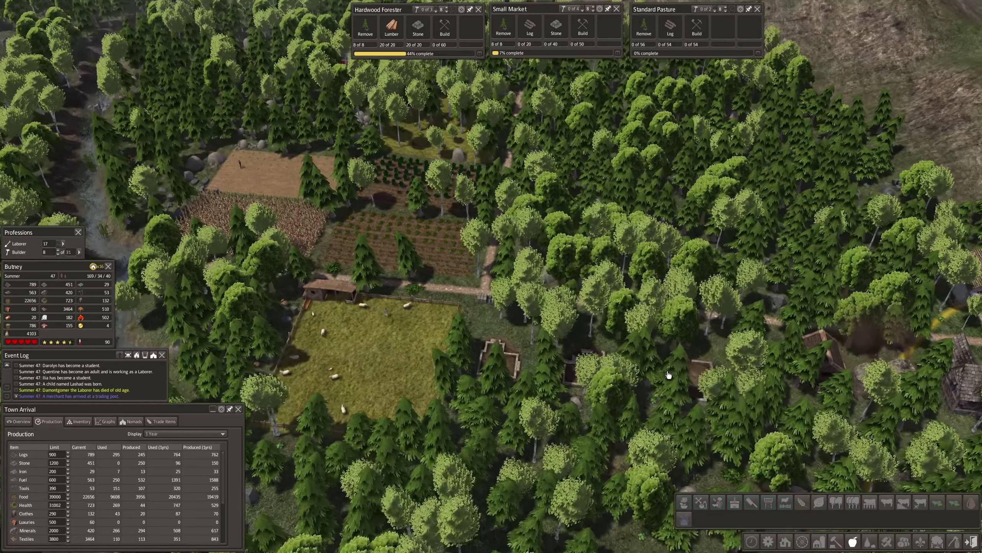
scroll(645, 397, "up", 2)
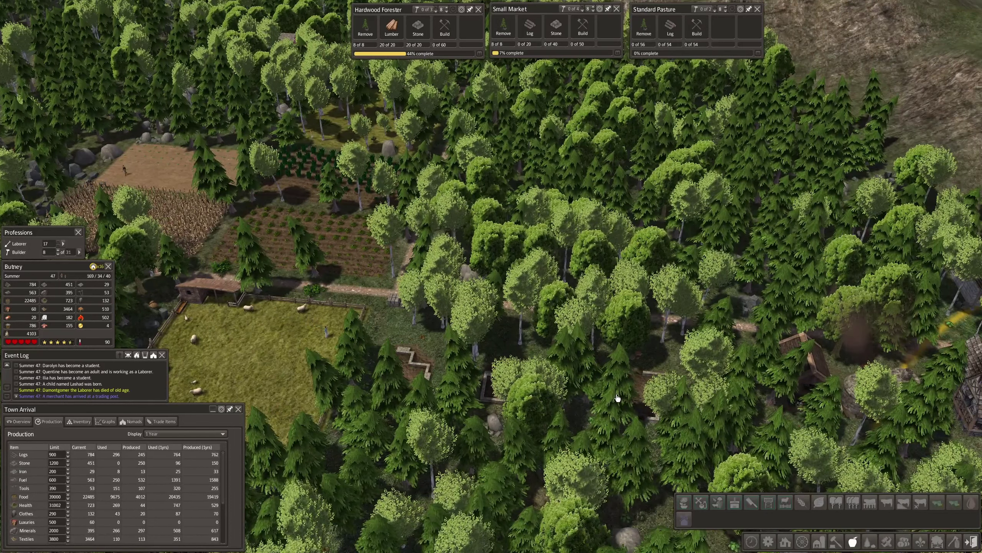
left_click(801, 543)
Step: Lay an L-shaped dirt road to the house sites, rotating the view around the pasture
left_click(658, 503)
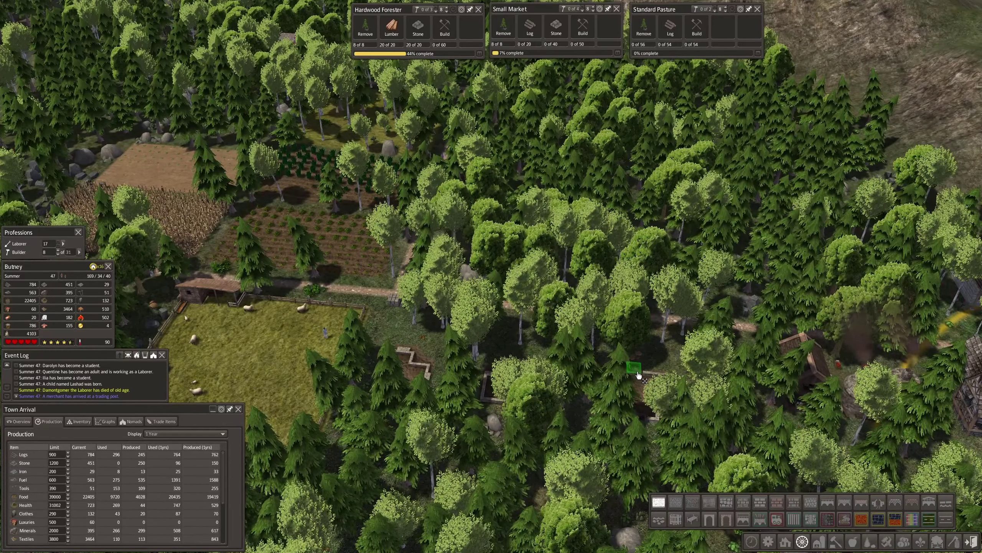
left_click_drag(638, 374, 636, 332)
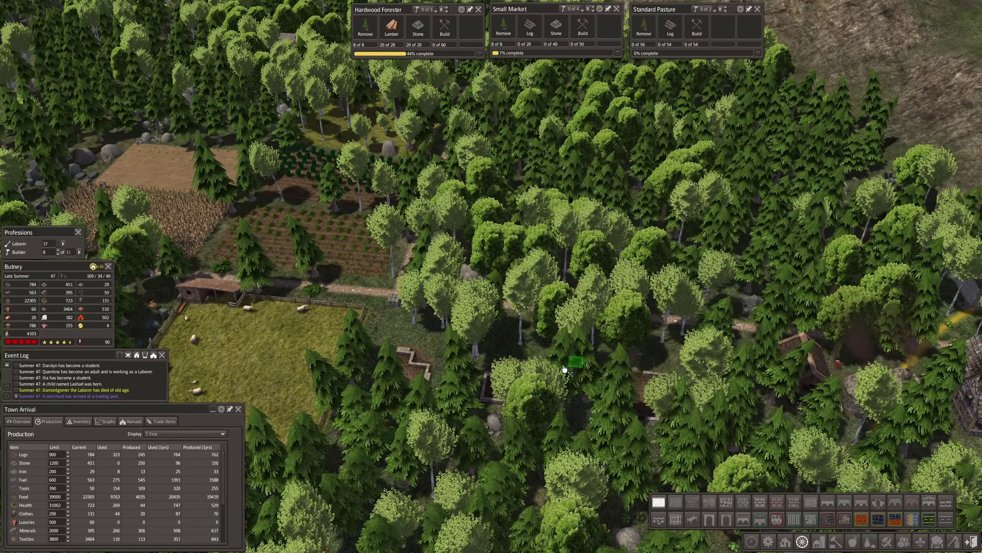
scroll(507, 360, "up", 2)
scroll(506, 361, "up", 1)
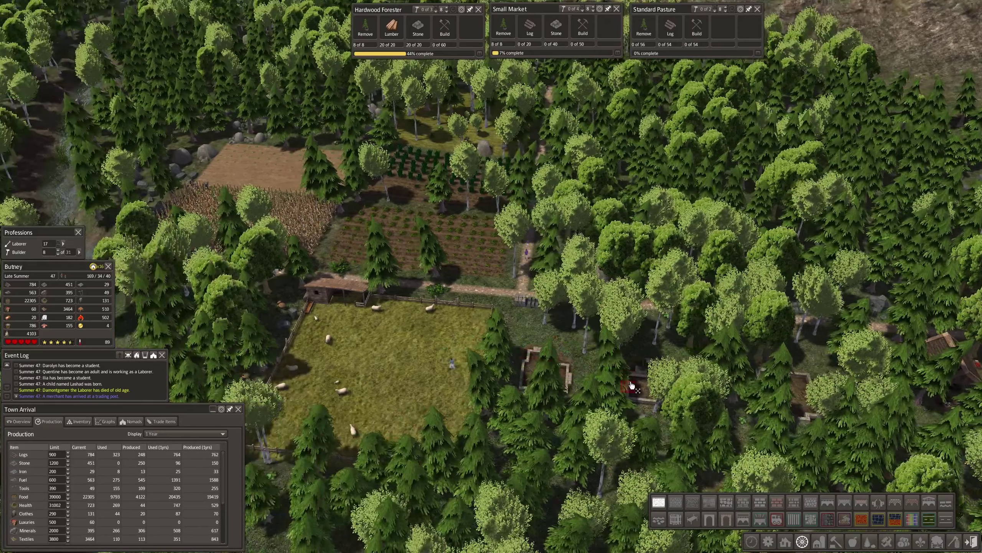
scroll(635, 387, "up", 1)
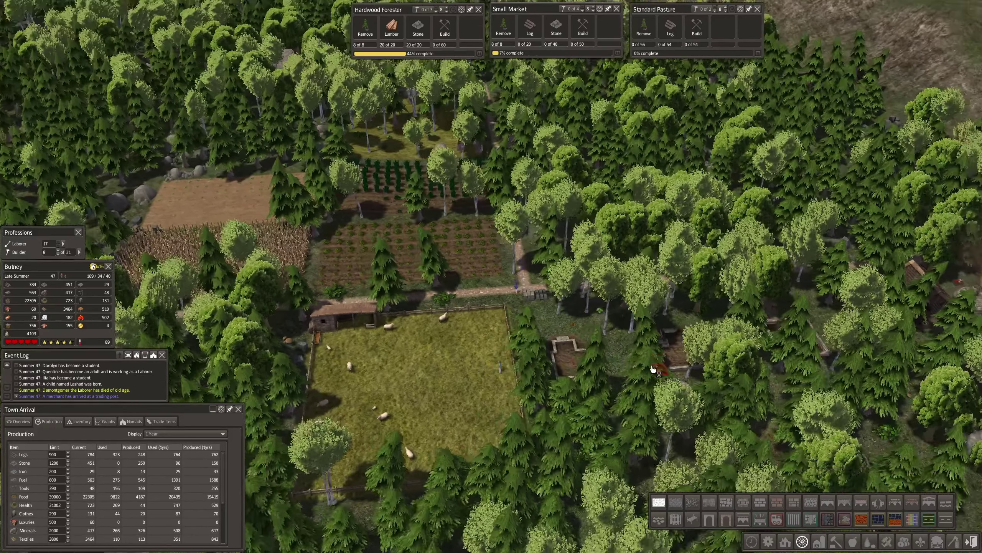
scroll(652, 368, "up", 2)
scroll(656, 369, "up", 1)
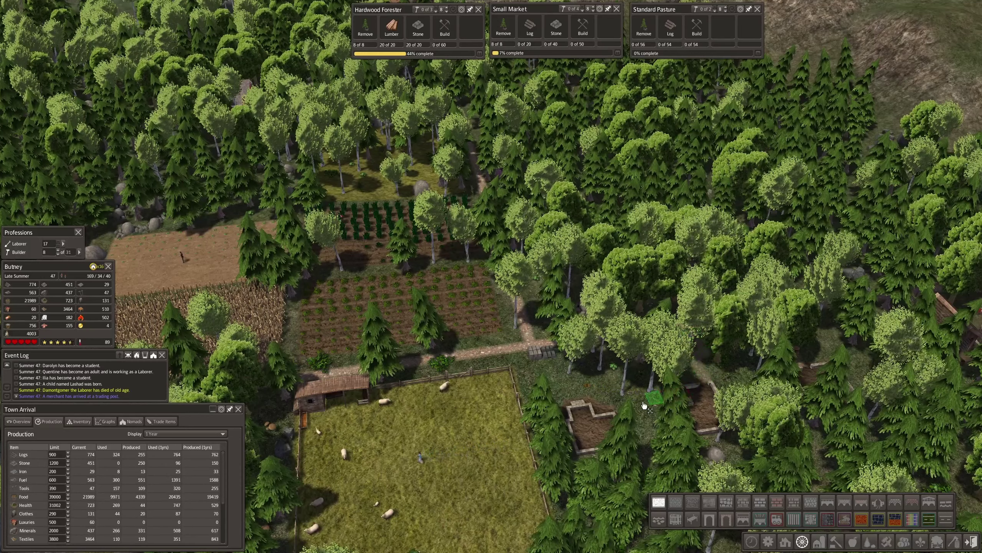
scroll(628, 414, "down", 1)
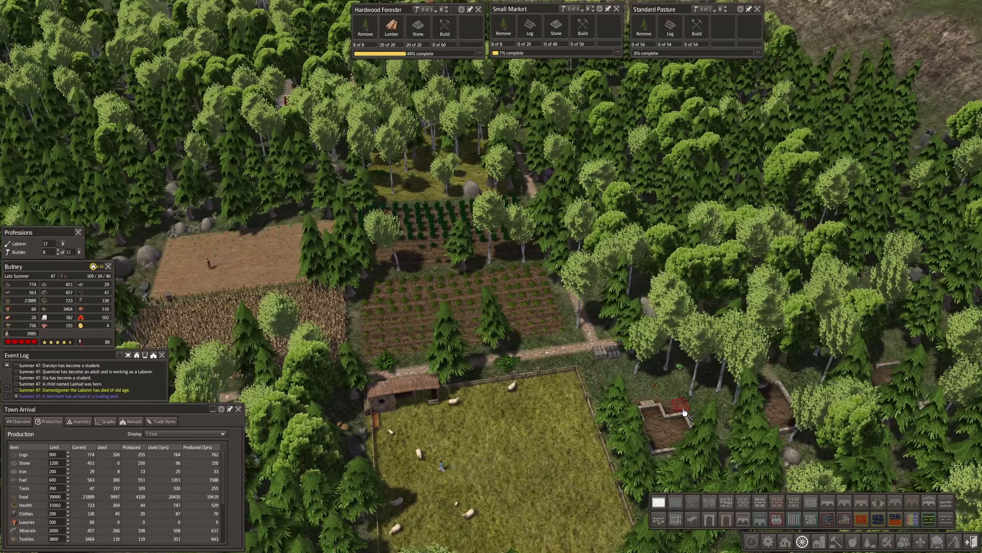
key("q")
key("q")
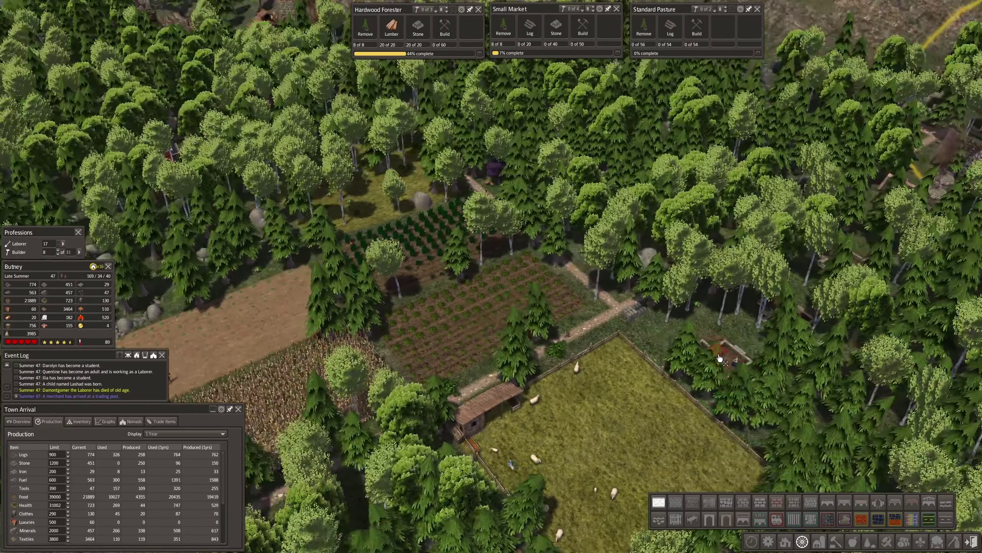
key("e")
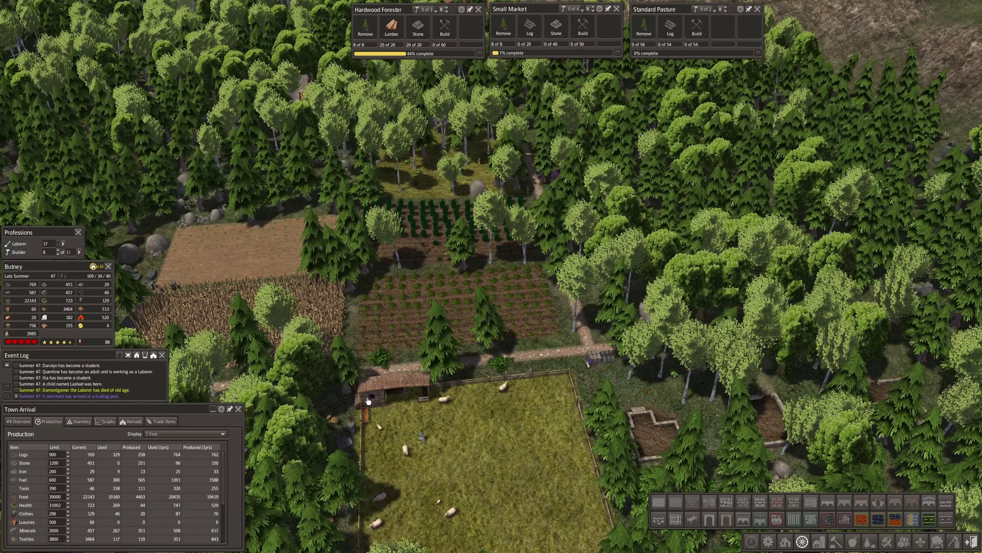
Step: Display the town Overview's status figures and profession counts
left_click(19, 422)
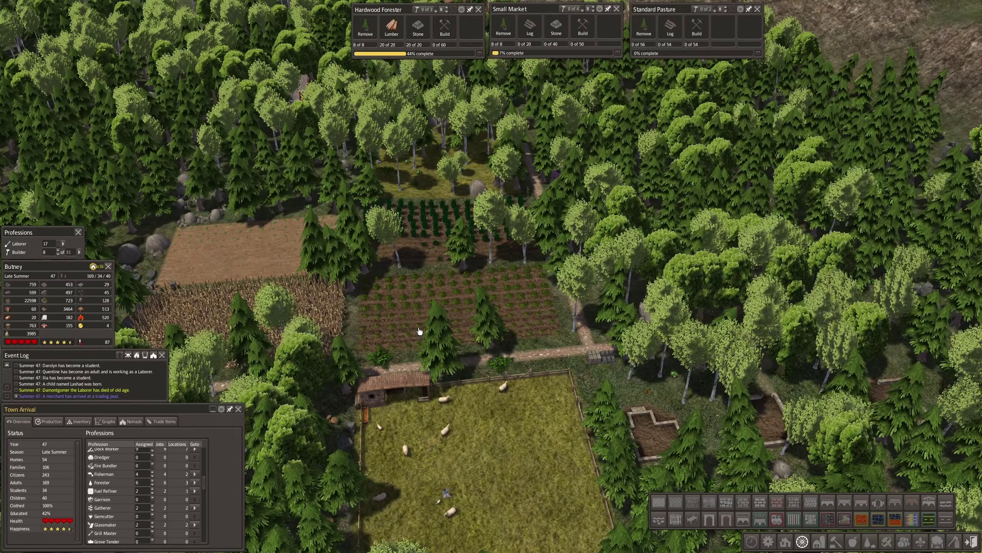
scroll(524, 358, "down", 5)
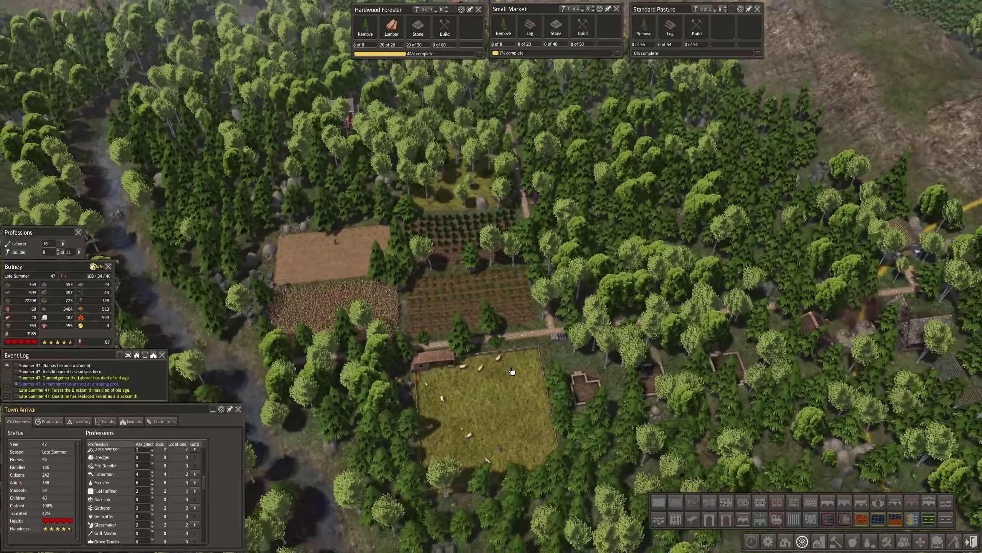
scroll(511, 373, "down", 4)
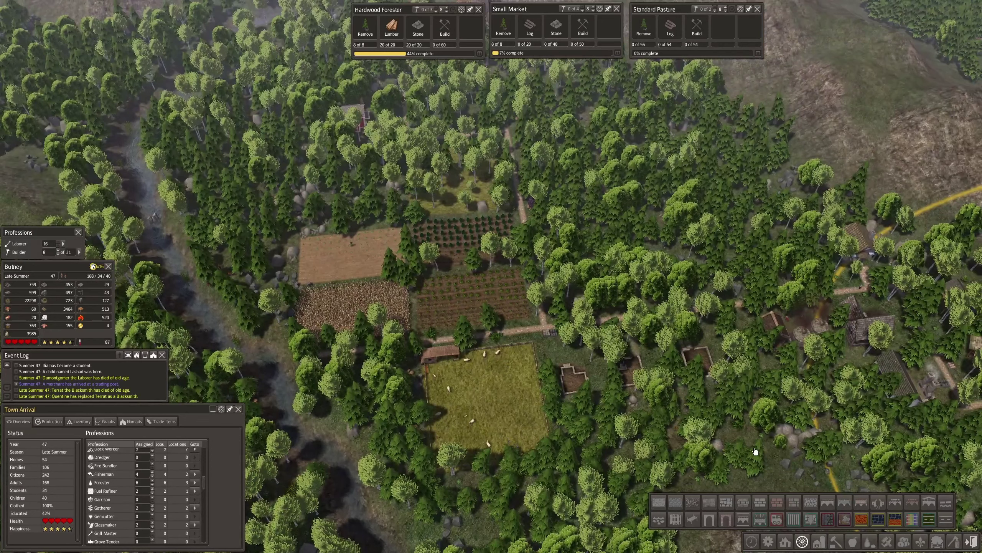
left_click(956, 541)
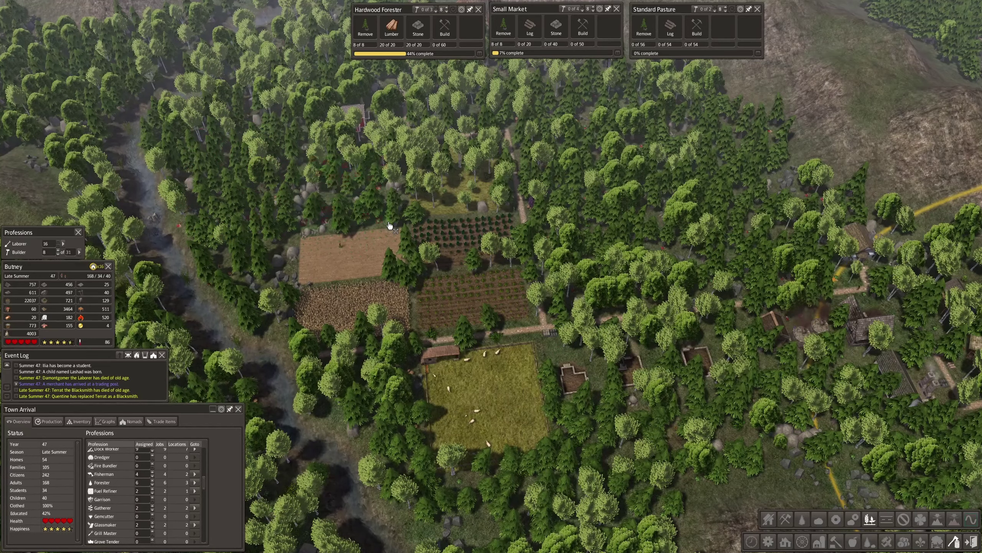
Step: Mark two Collect Wild Foods areas over the forest south of the pasture
left_click_drag(588, 385, 853, 466)
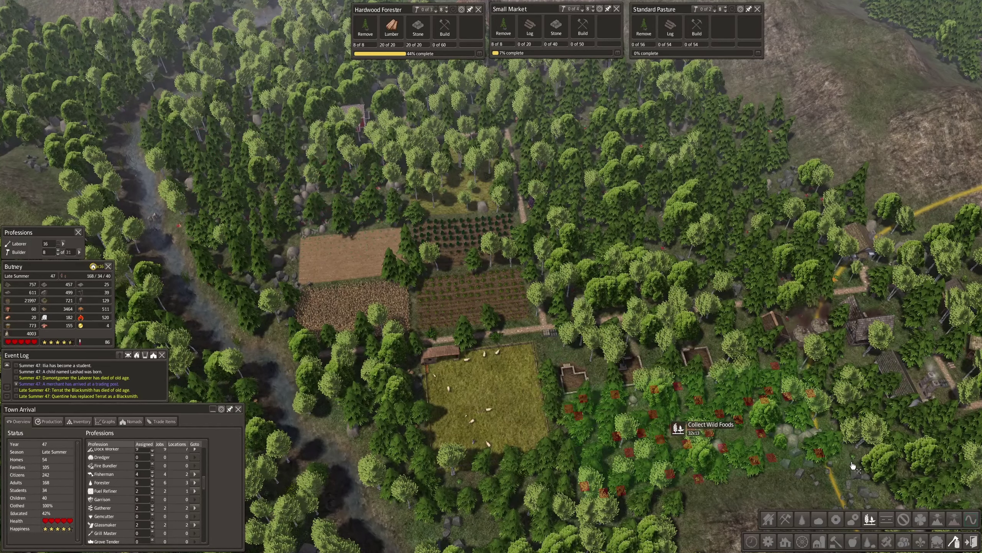
left_click_drag(853, 467, 854, 466)
key("s")
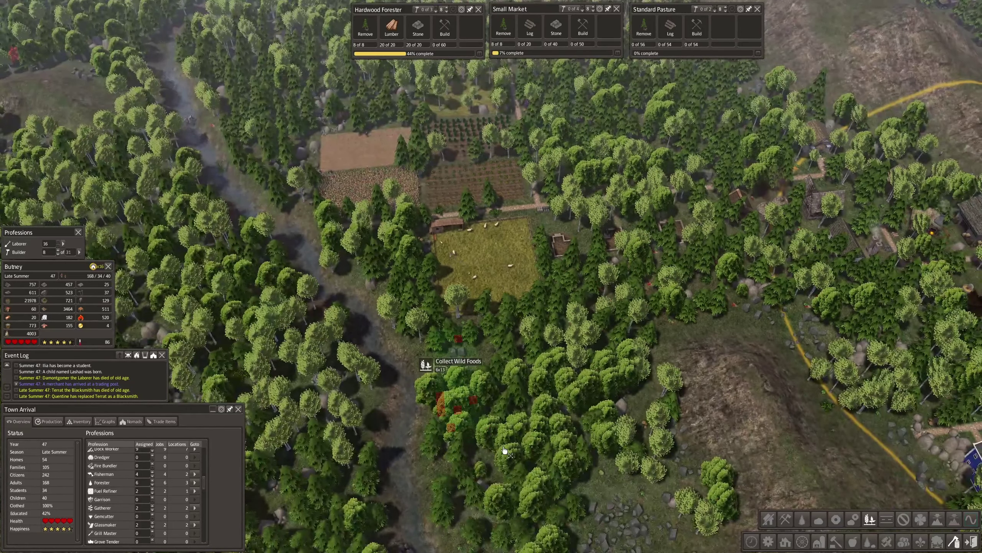
left_click_drag(453, 350, 683, 483)
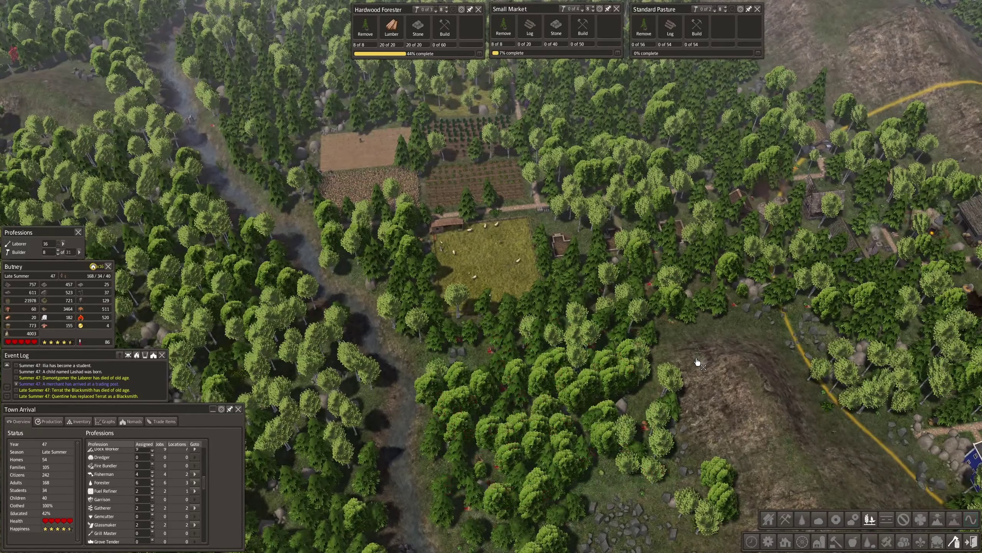
Step: Pan to the riverside trading post and dismiss Clarkin the Rancher without trading
key("d")
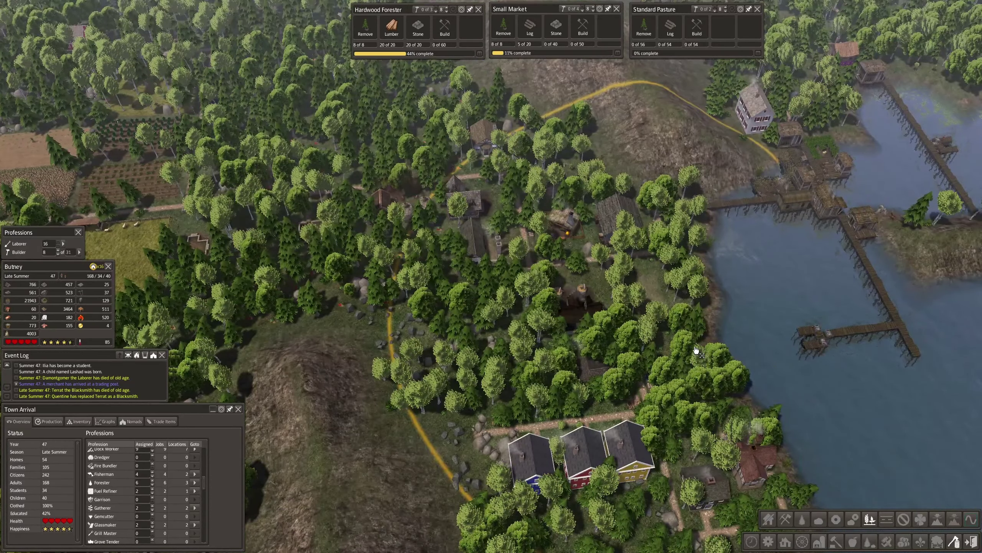
key("a")
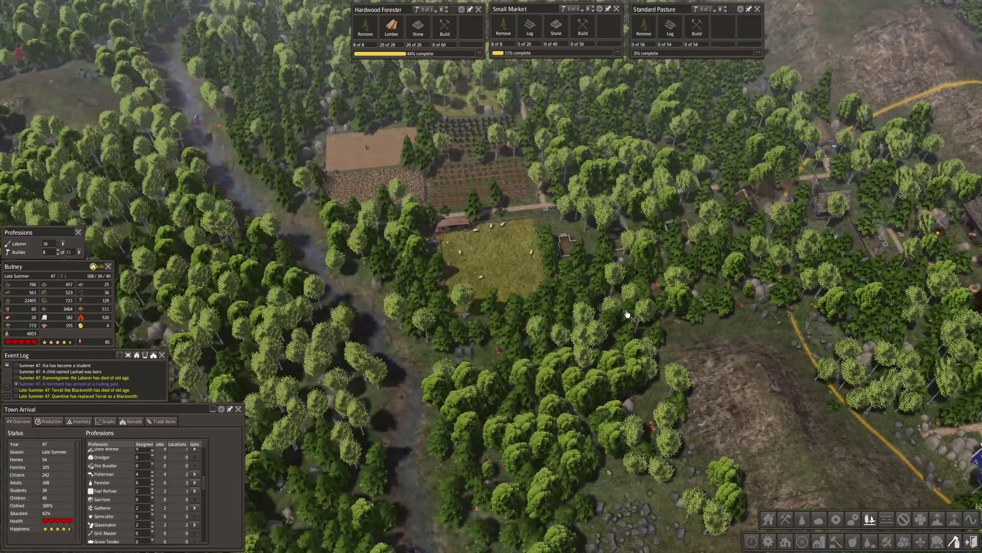
scroll(627, 315, "down", 3)
key("w")
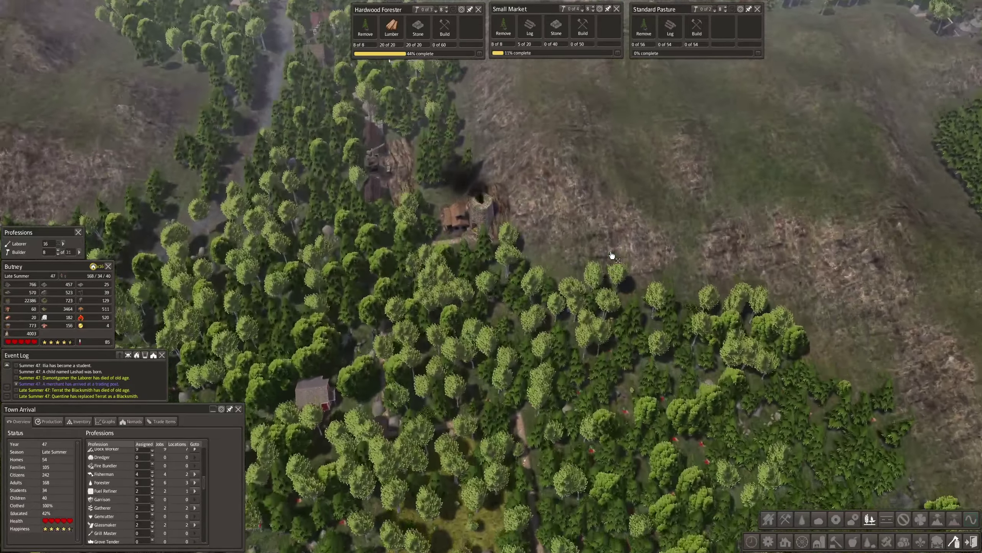
scroll(613, 256, "down", 3)
key("w")
scroll(628, 242, "up", 2)
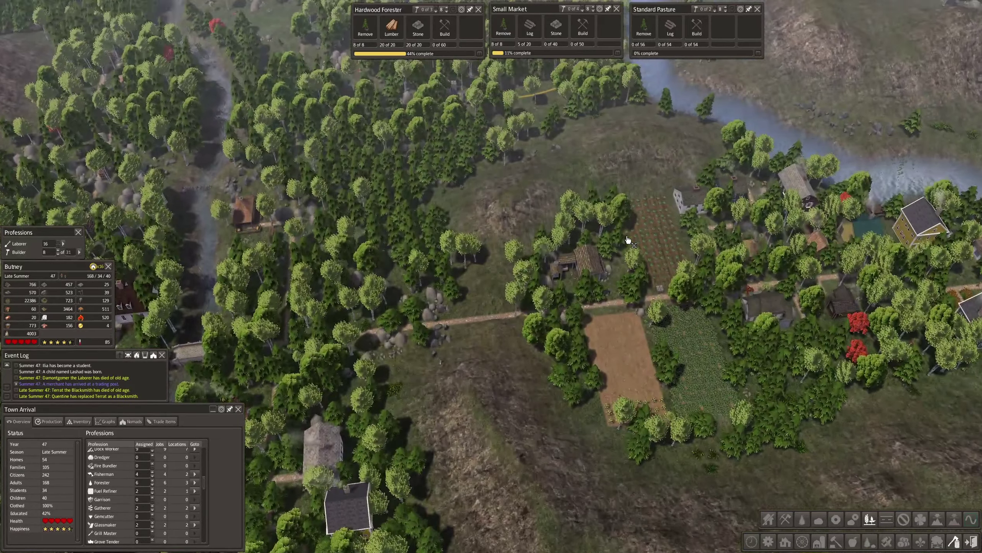
key("w")
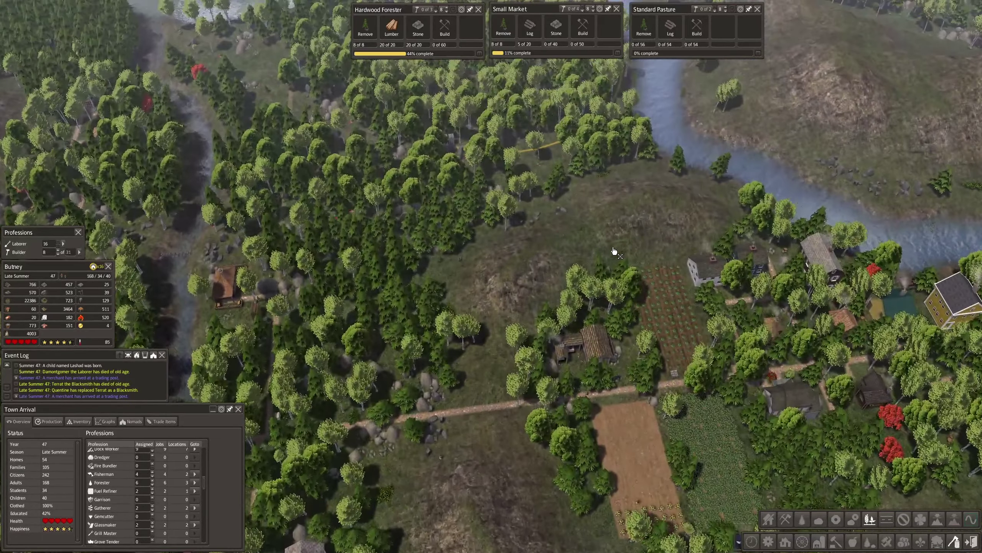
scroll(614, 252, "down", 4)
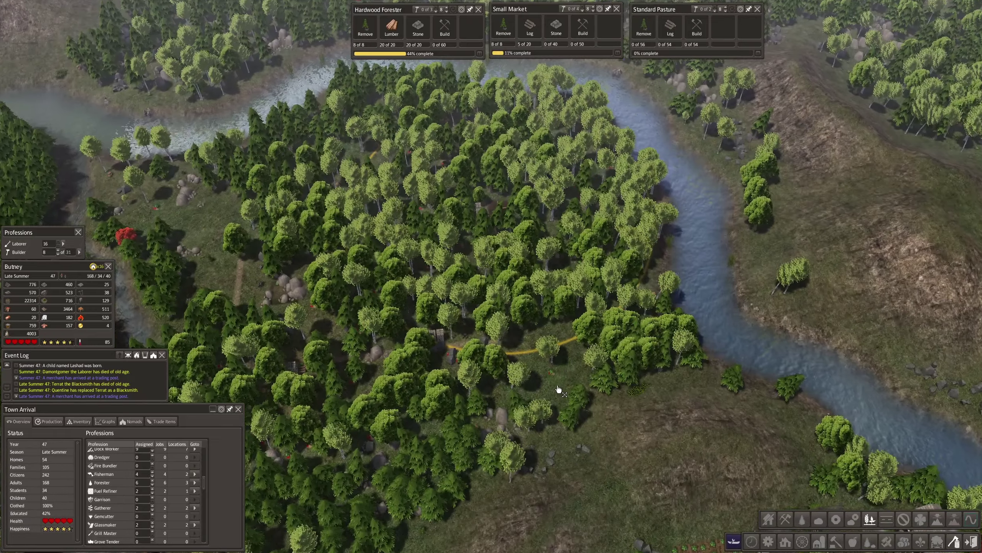
scroll(607, 384, "up", 3)
scroll(607, 424, "up", 2)
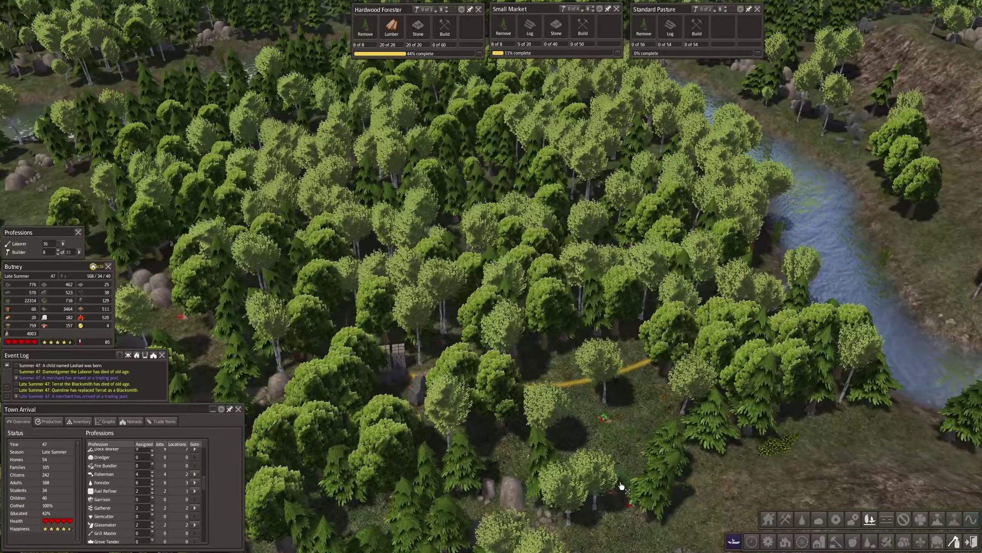
key("a")
key("a")
key("a")
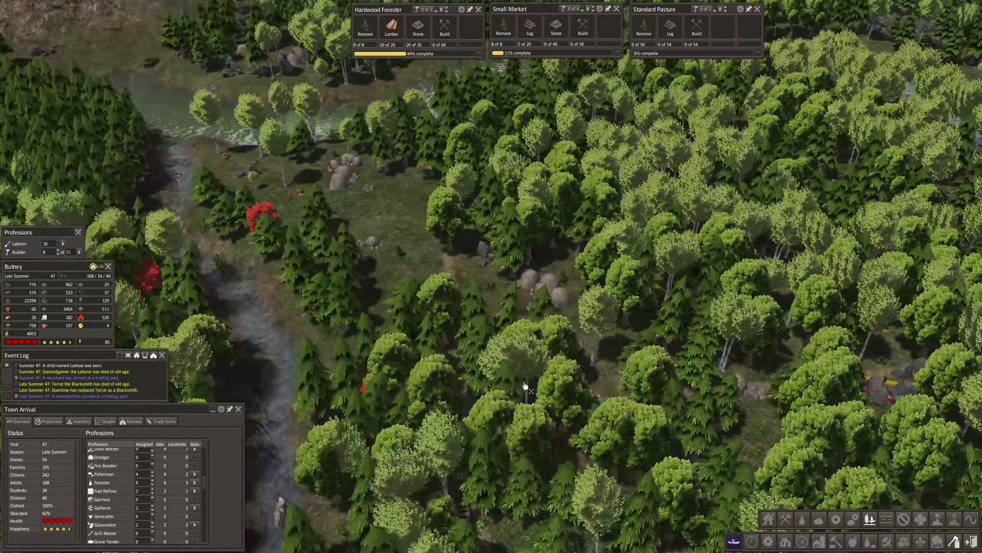
key("s")
key("s")
key("s")
key("s")
key("s")
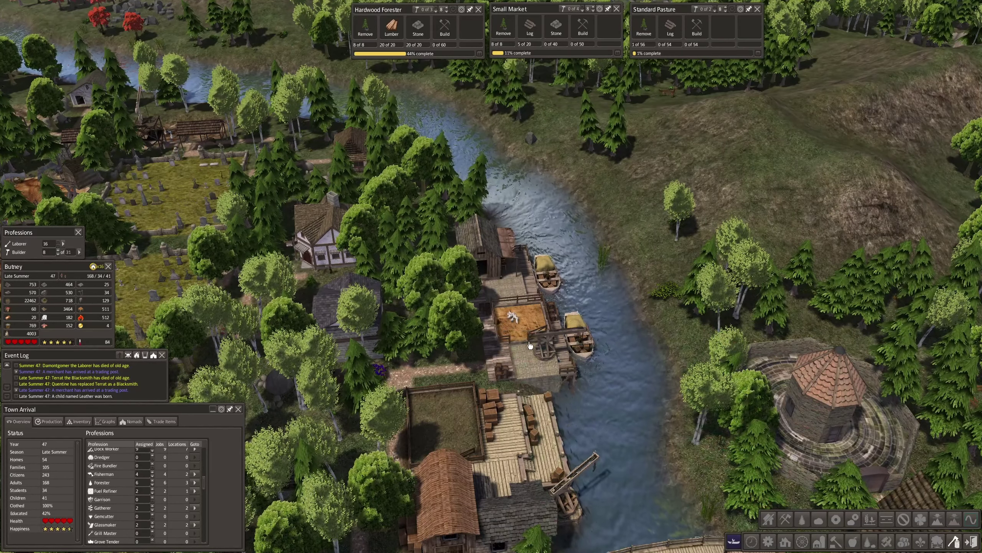
left_click(519, 339)
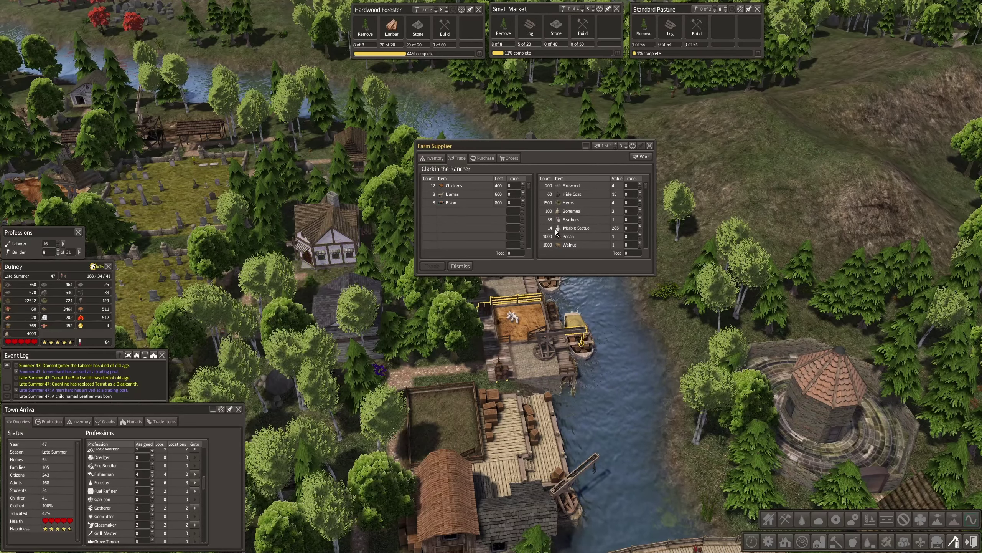
left_click(458, 266)
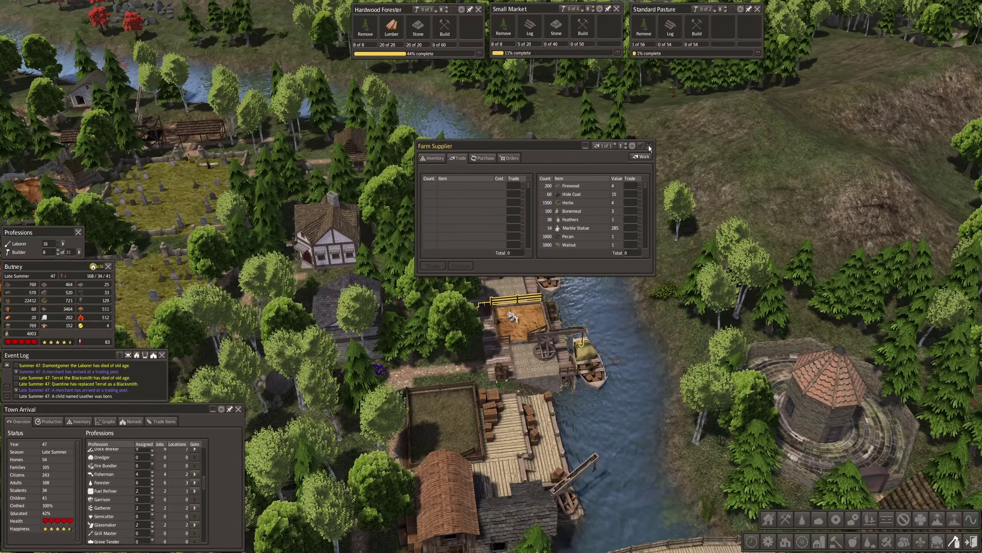
left_click(527, 267)
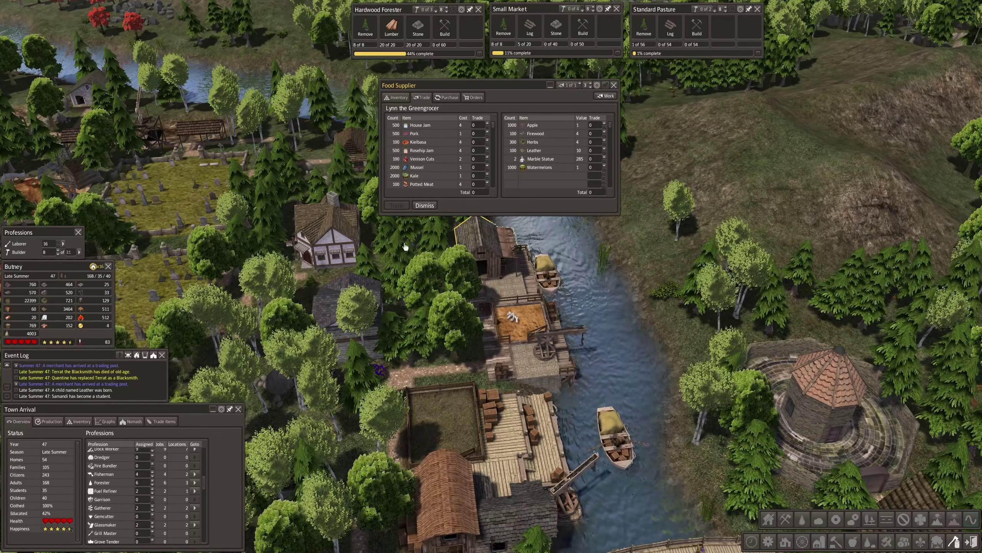
Step: Show Production figures and offer marble statues to Lynn the Greengrocer
left_click(51, 420)
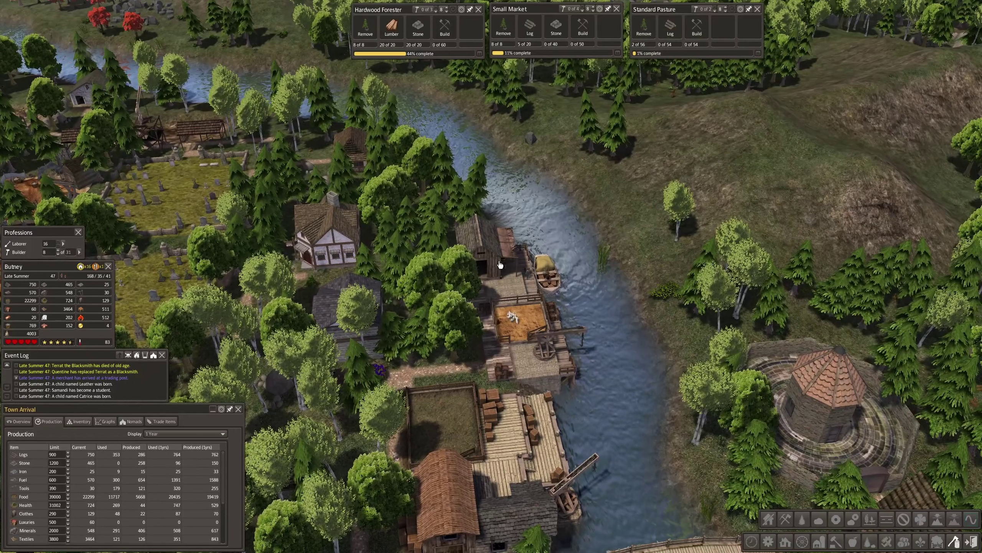
left_click(499, 265)
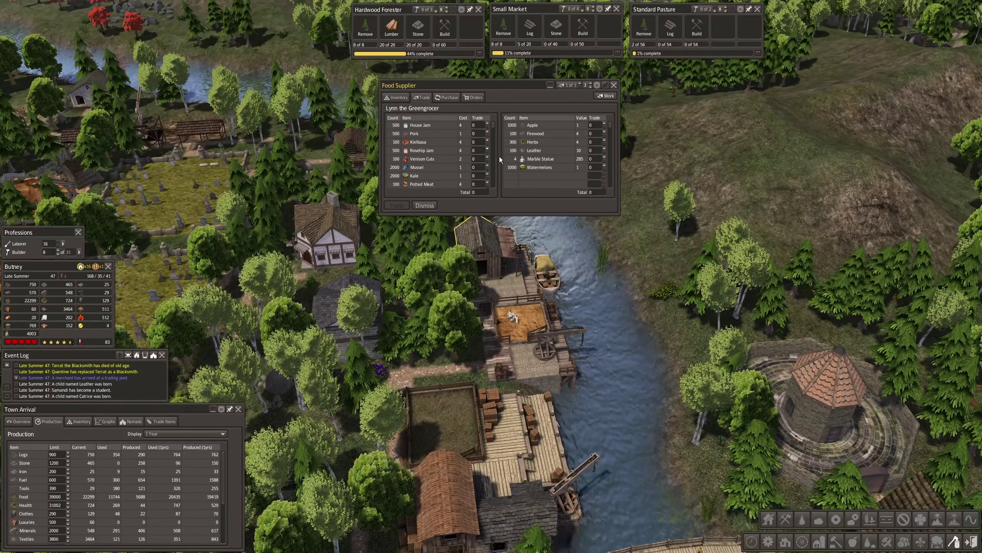
left_click(605, 156)
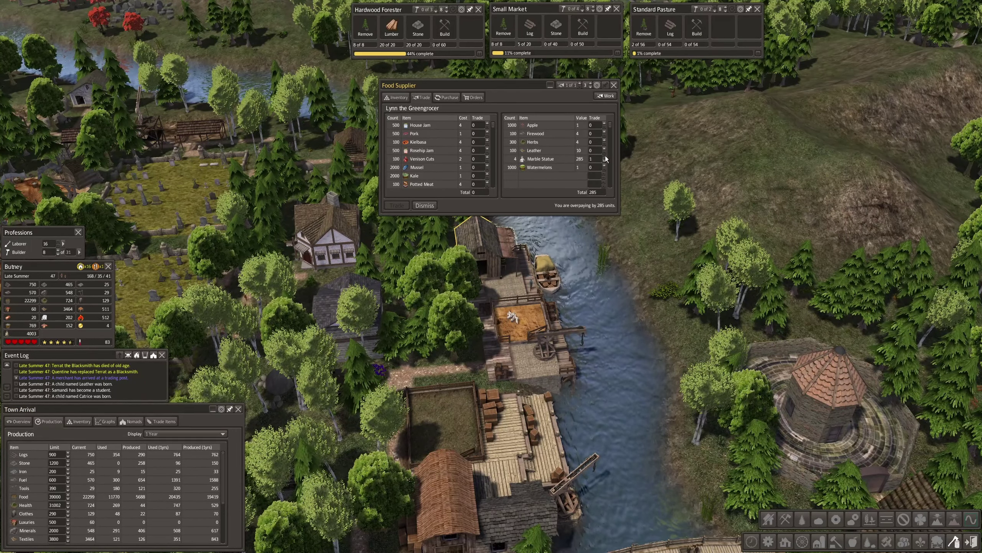
left_click(605, 157)
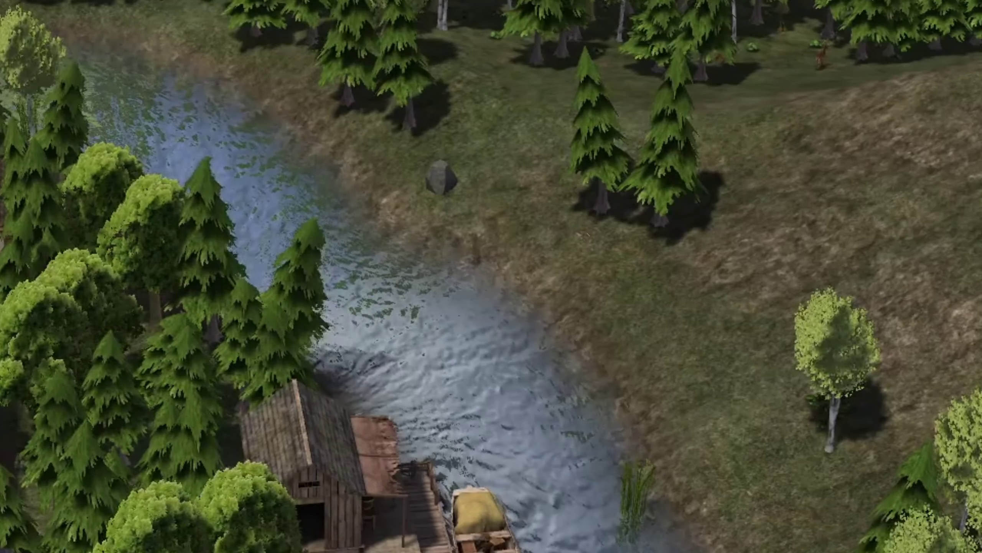
left_click(419, 492)
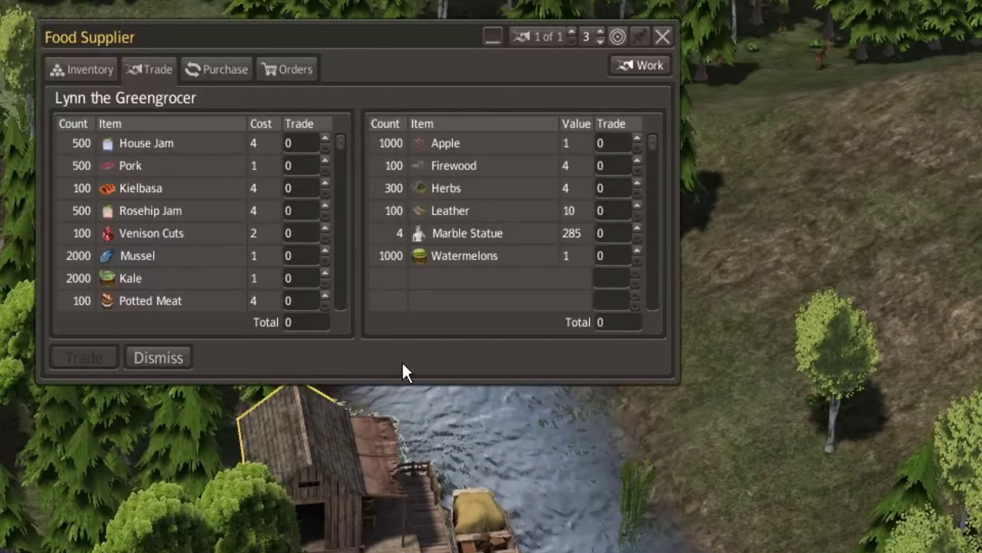
Step: Offer 4 marble statues, 100 leather, 300 herbs and 100 firewood
left_click_drag(349, 54, 893, 138)
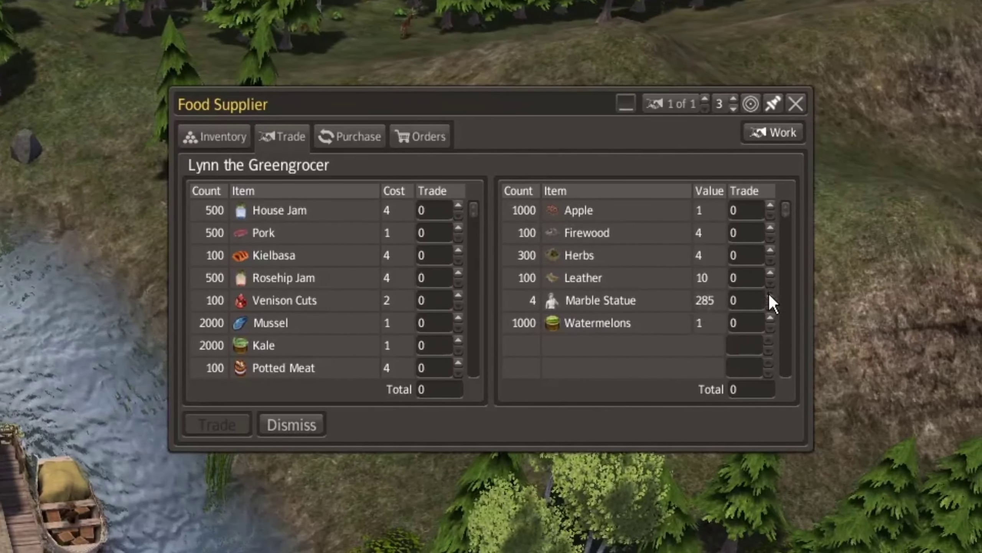
left_click(981, 318)
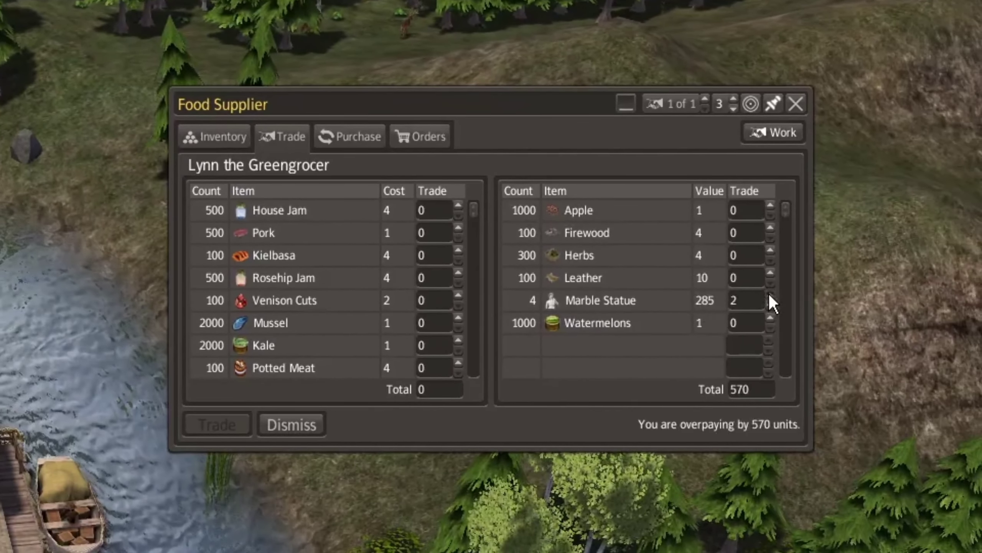
left_click(748, 277)
type("10")
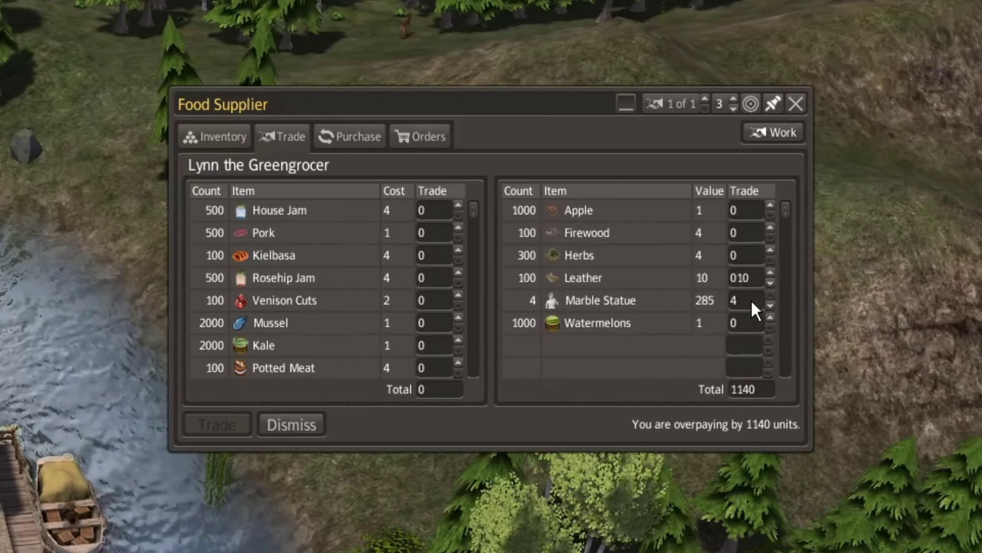
type("0")
left_click(753, 304)
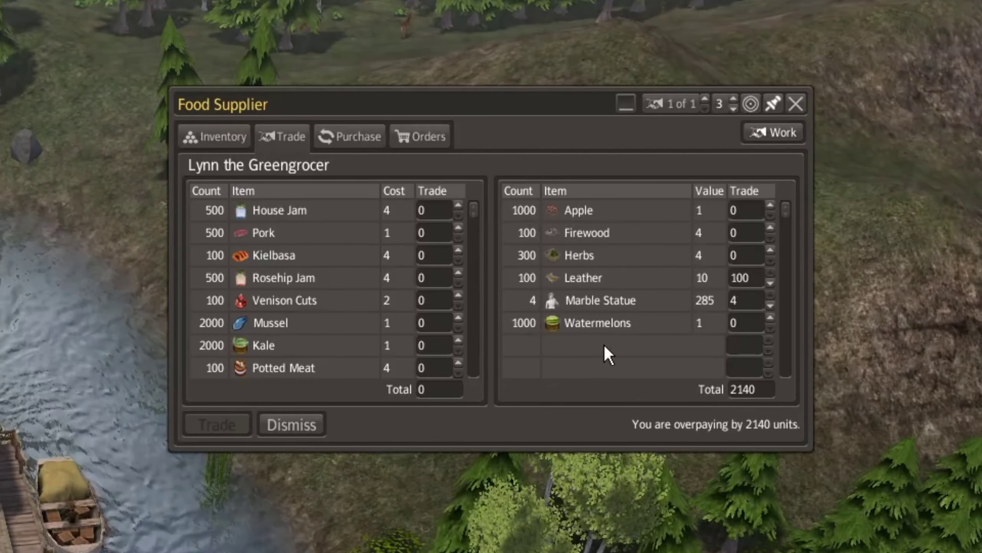
left_click(732, 256)
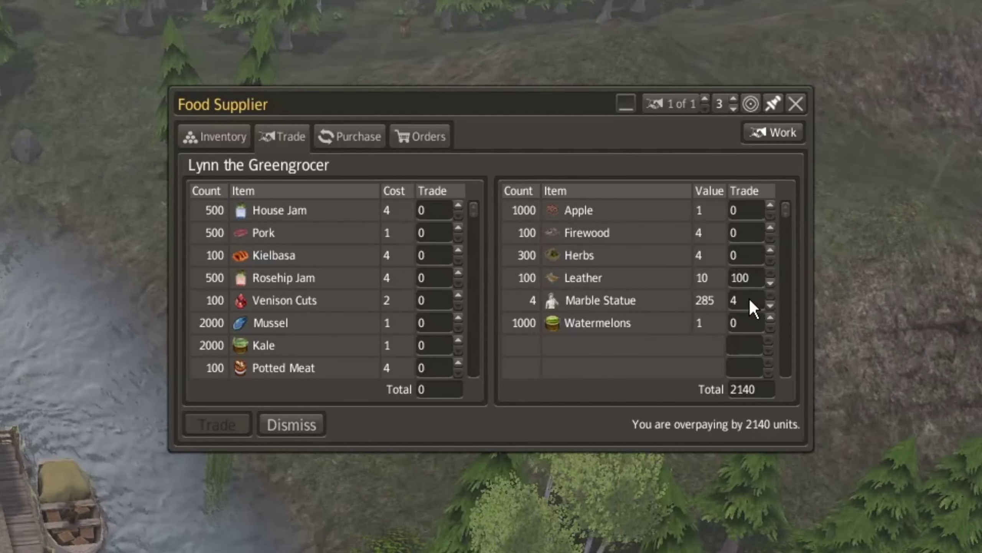
type("300")
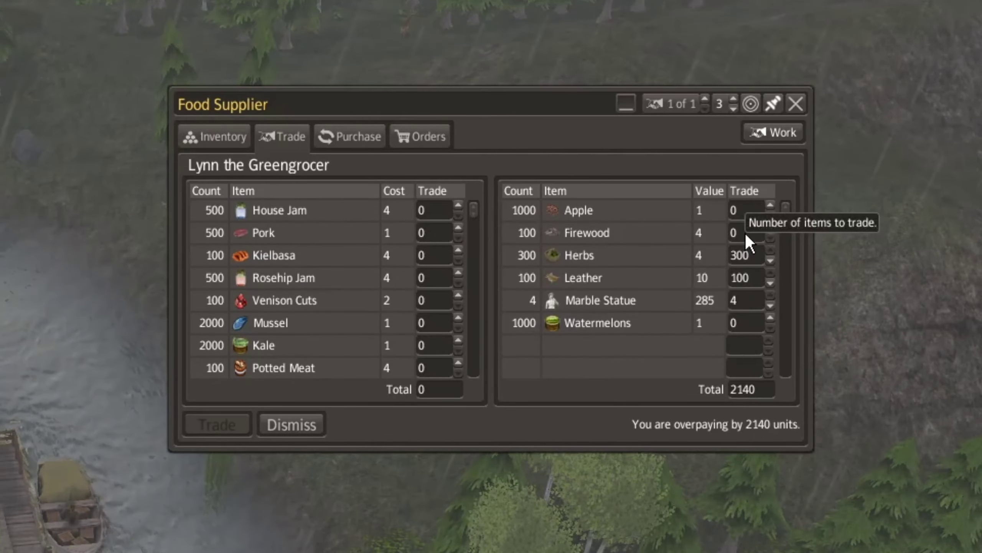
key("Return")
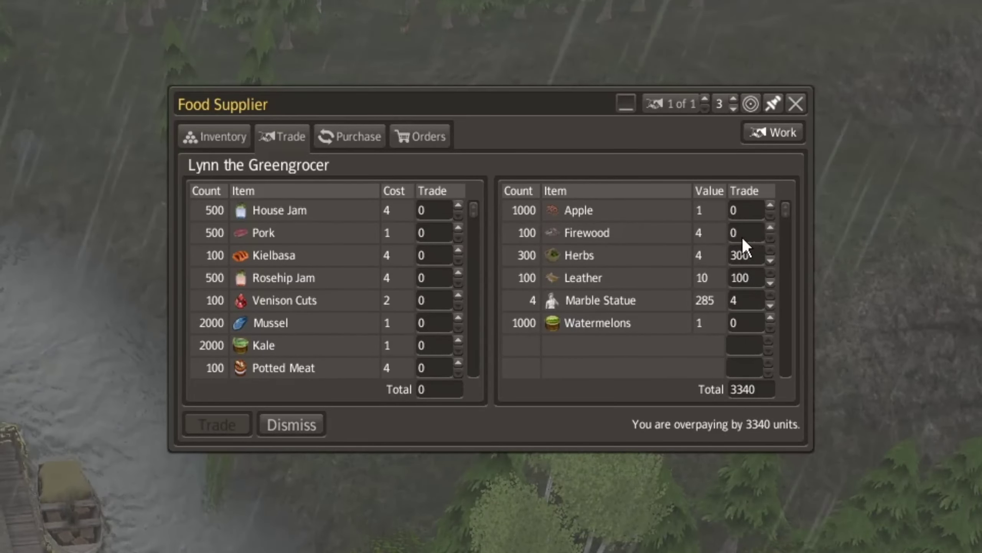
left_click(742, 233)
type("10")
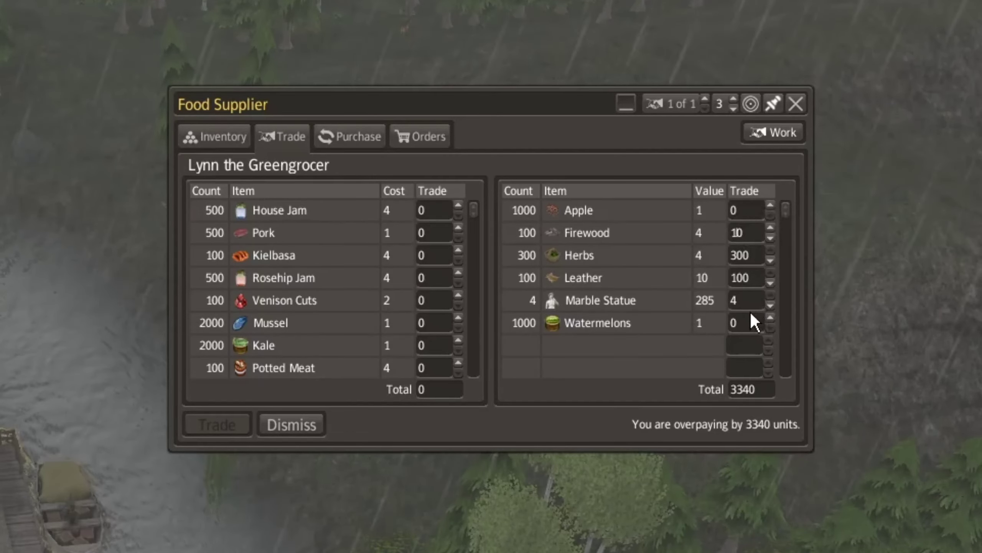
type("0")
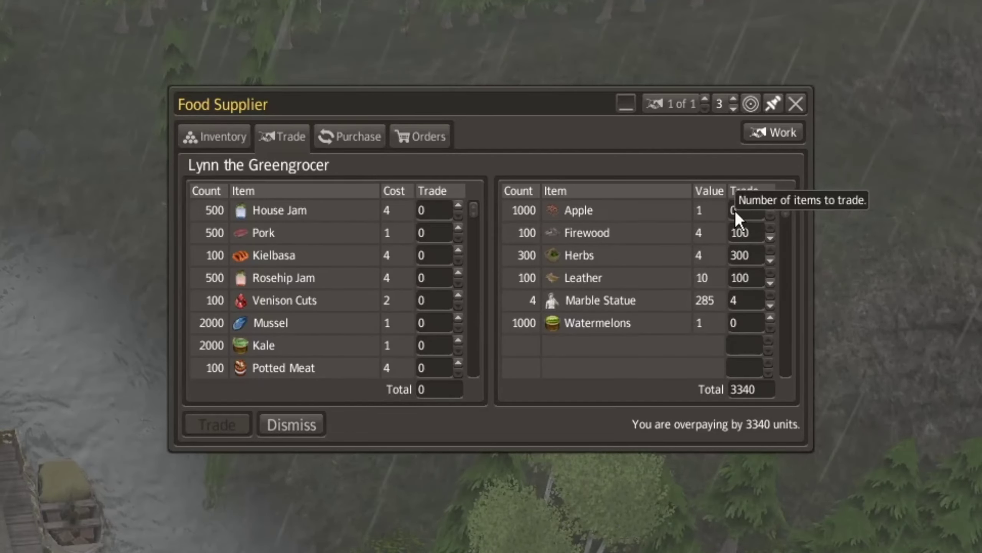
left_click(748, 300)
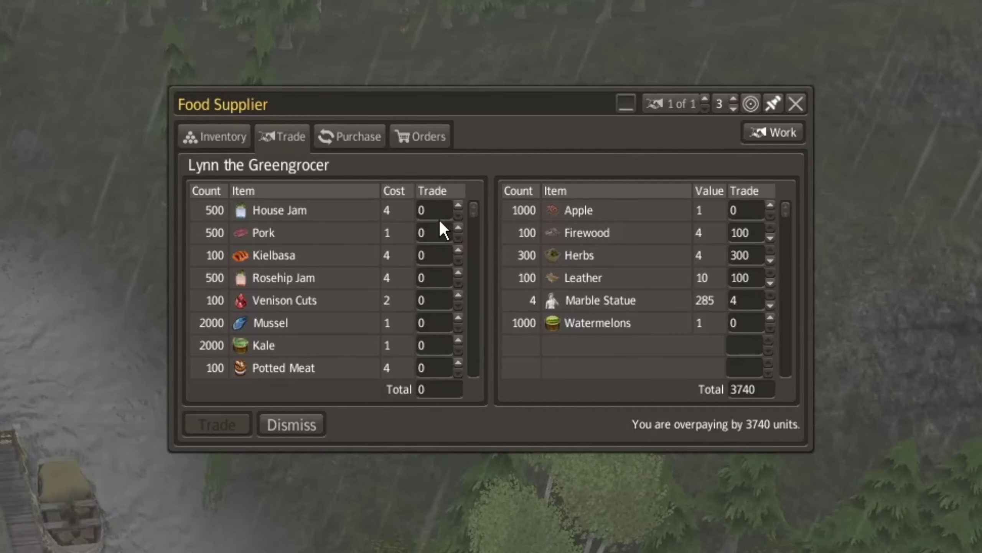
Step: Request 500 pork, 2000 mussels and 1240 kale, and complete the trade
left_click(425, 233)
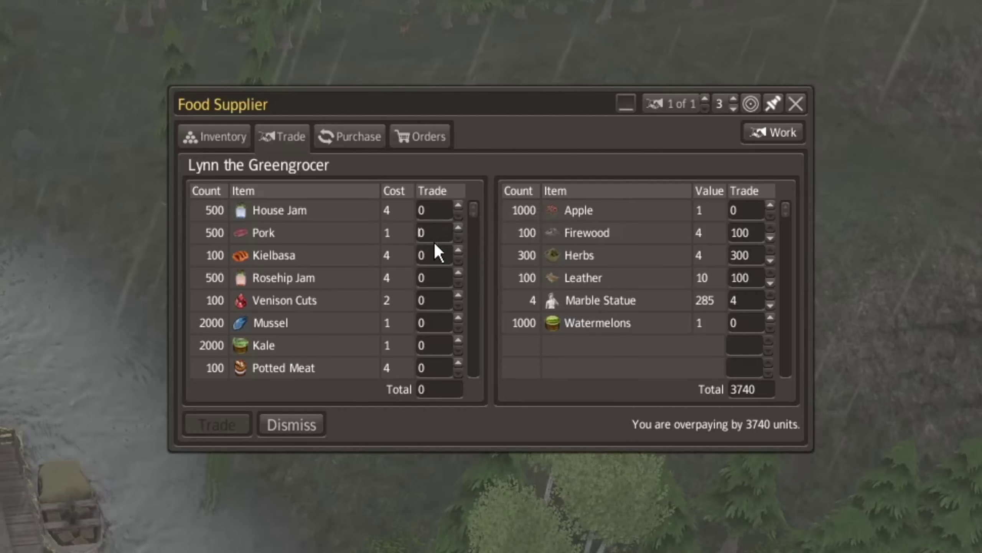
type("500")
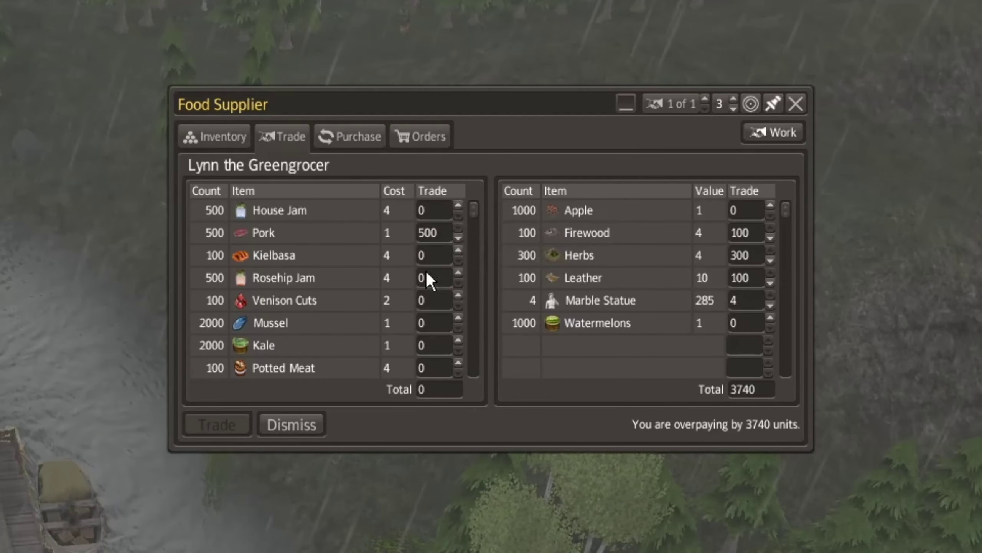
left_click(427, 323)
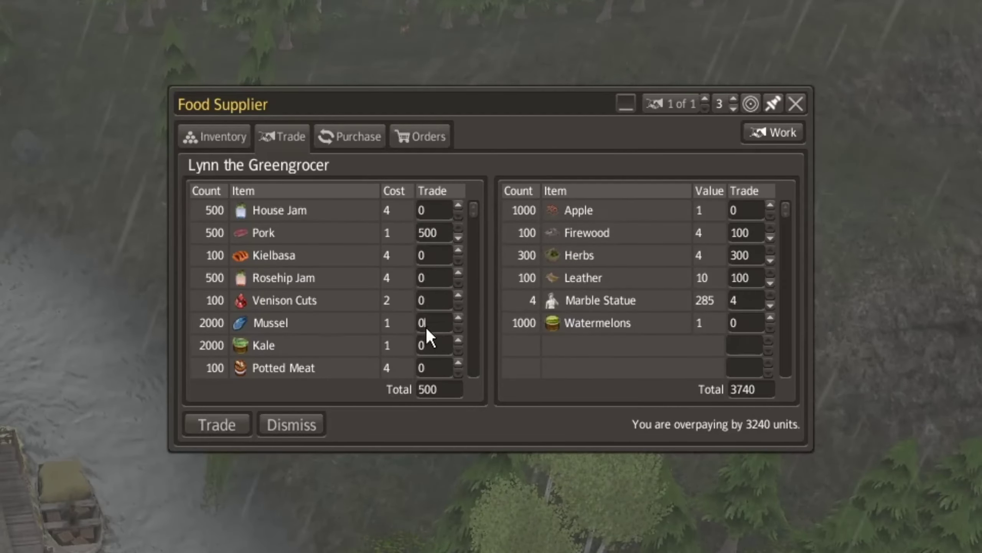
type("2")
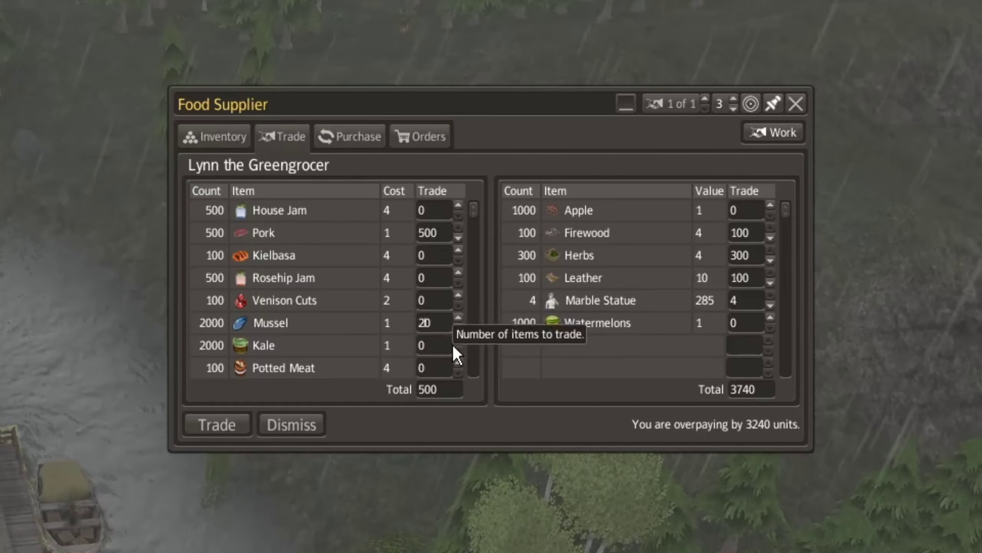
type("00")
left_click(433, 346)
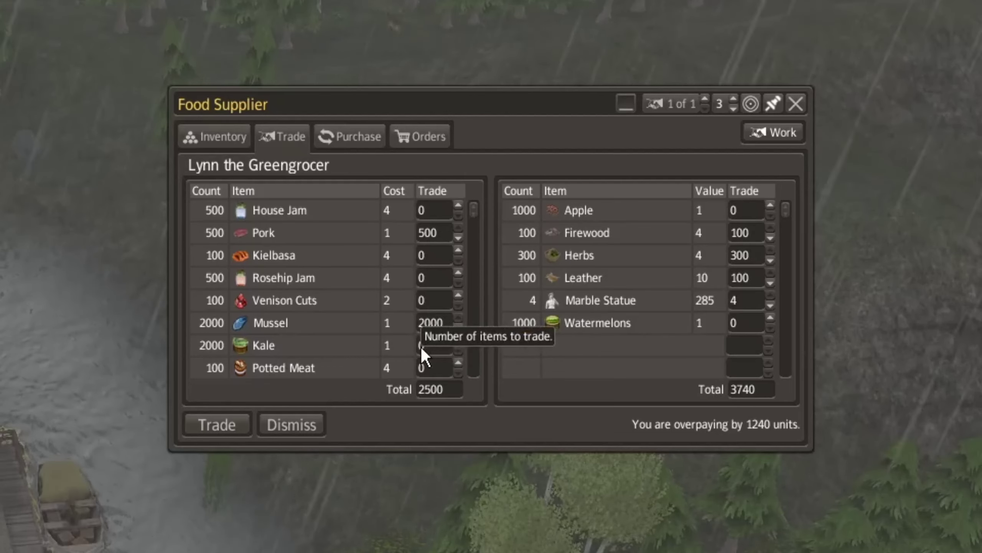
type("12")
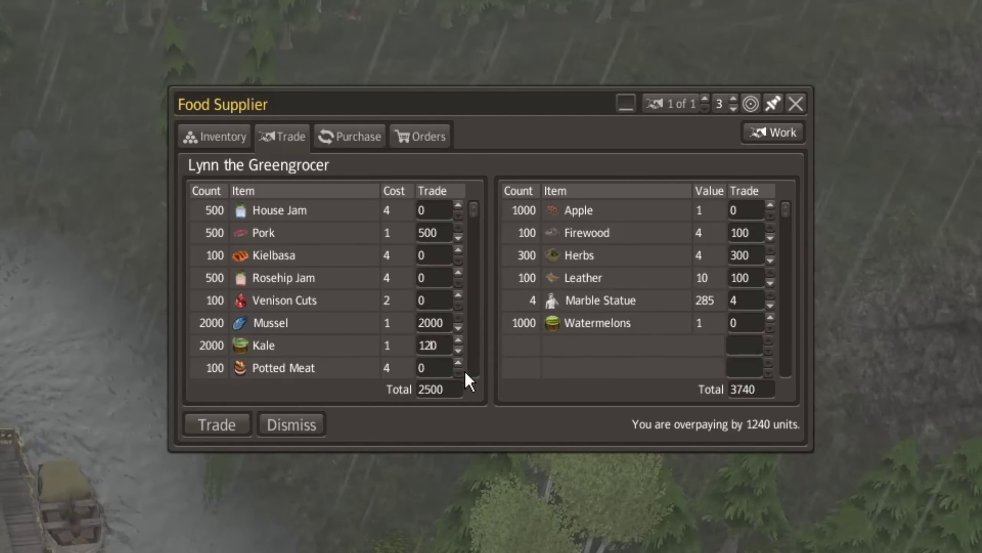
type("4")
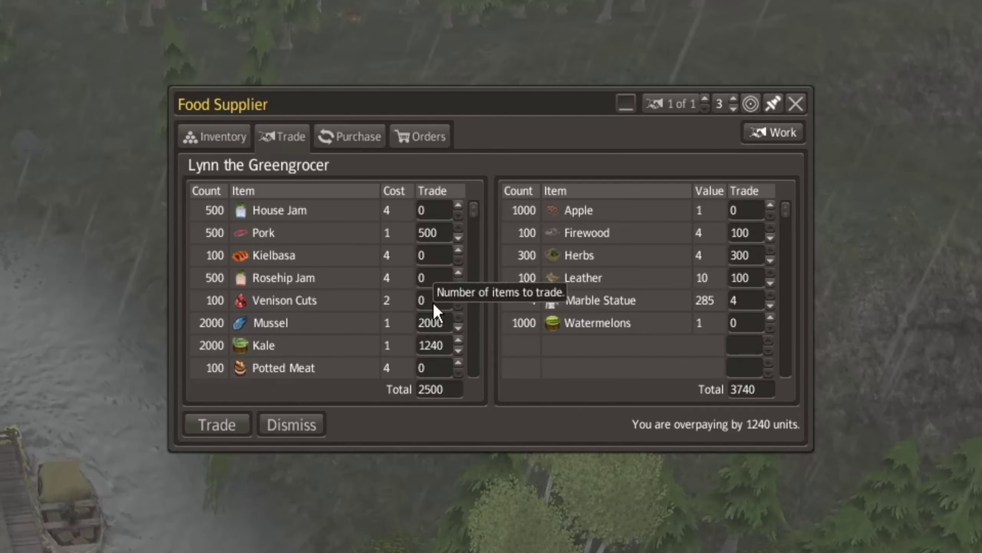
key("Return")
left_click(220, 427)
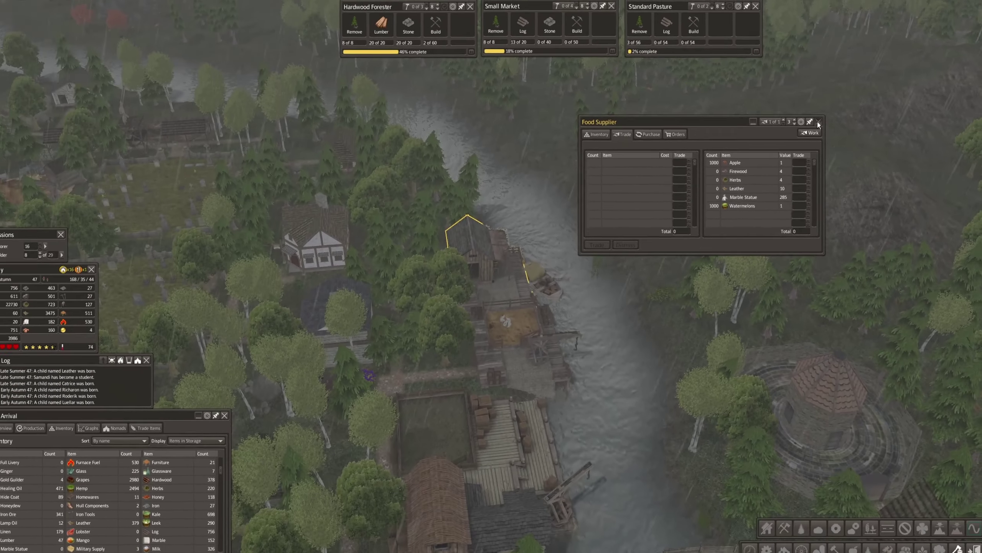
Step: Close the Food Supplier window and pan past the stone tower toward the riverside mill
left_click(818, 122)
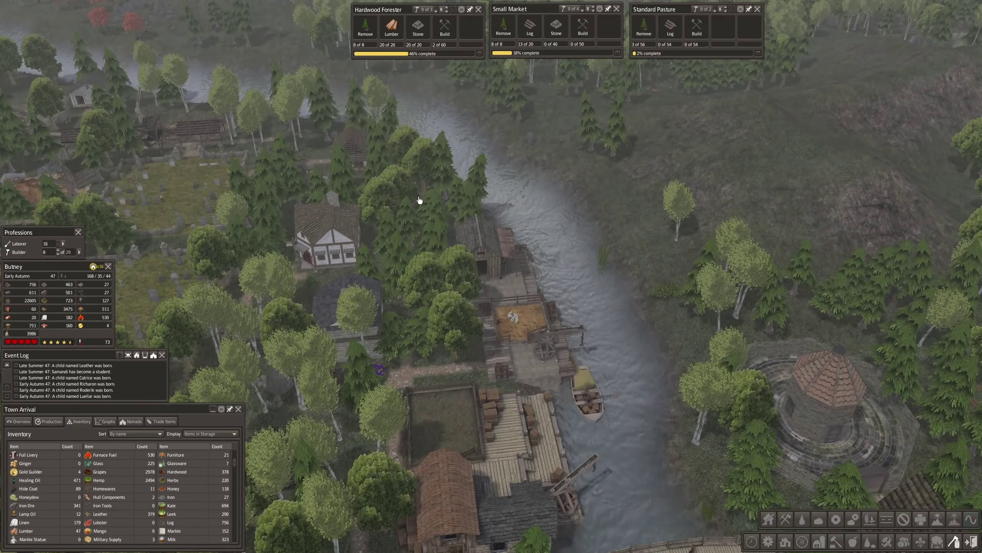
key("e")
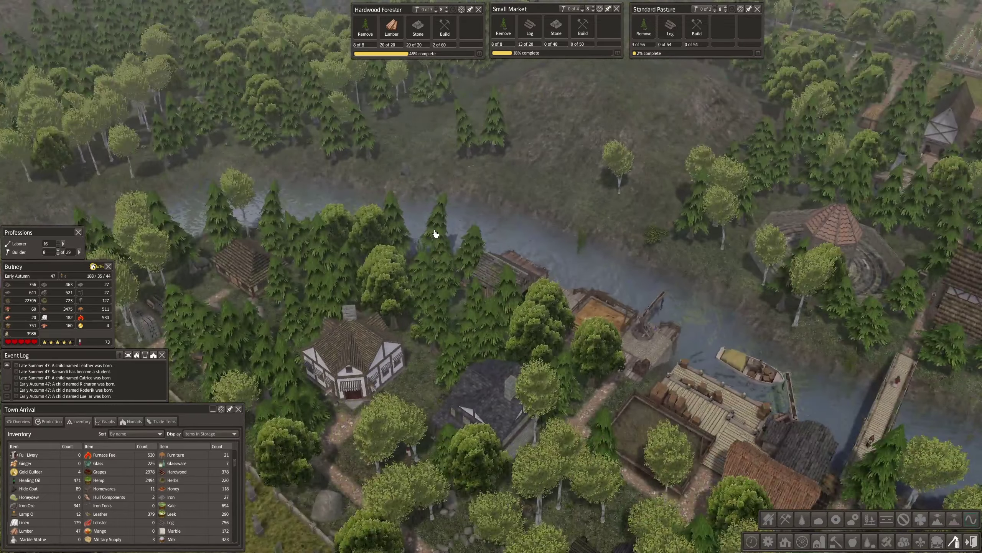
key("w")
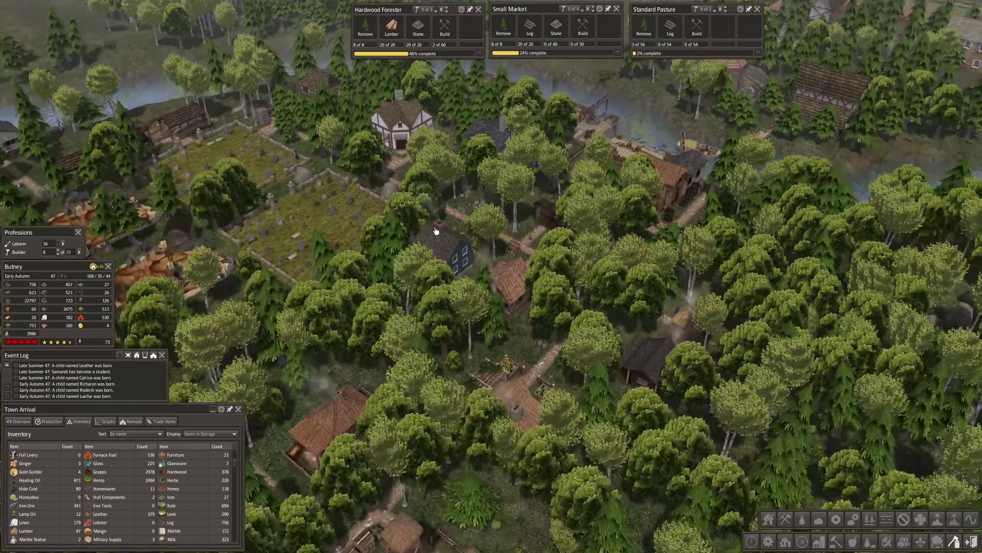
key("e")
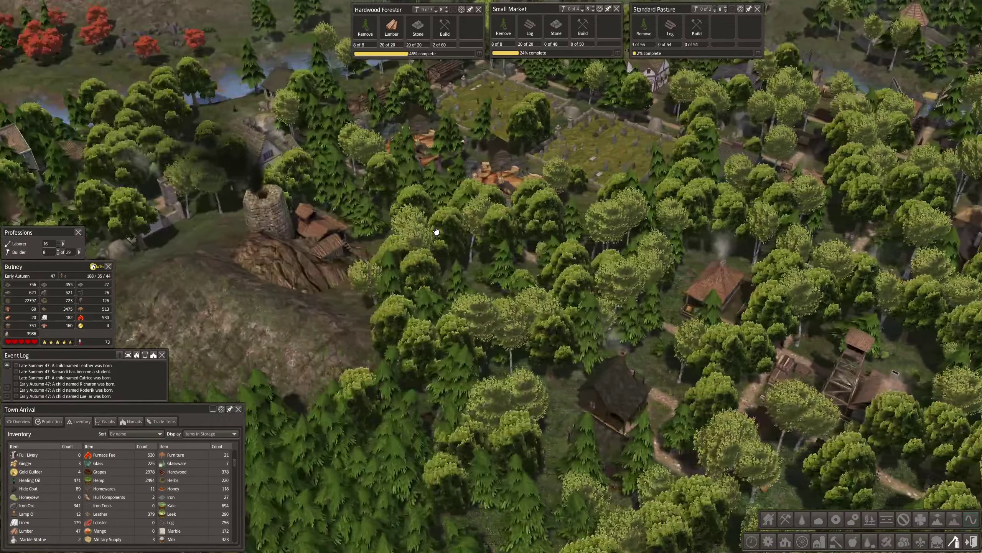
key("a")
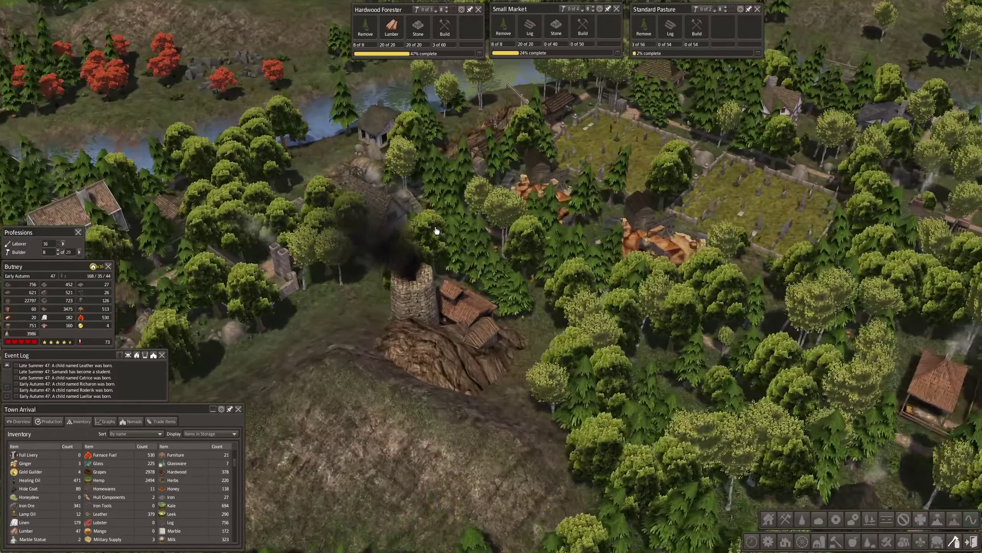
key("q")
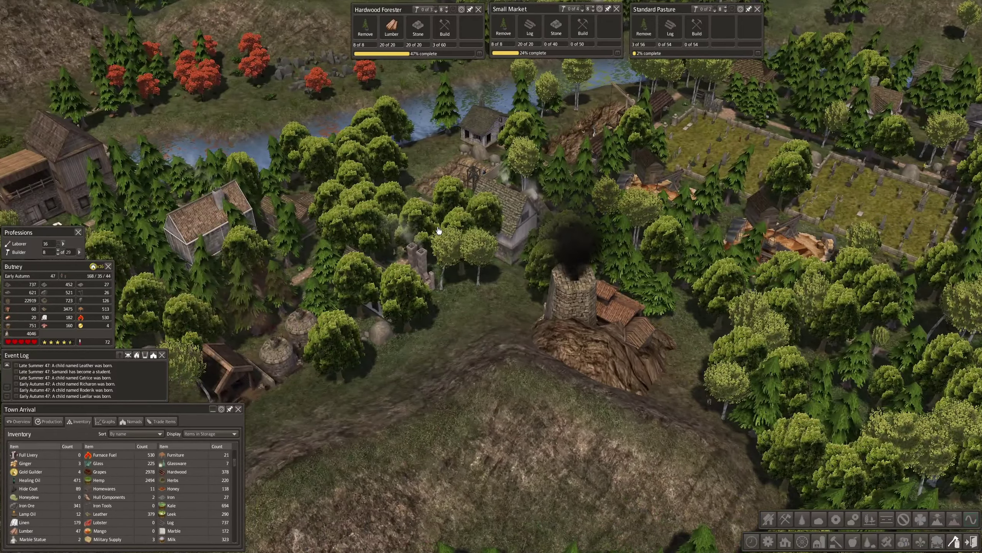
key("a")
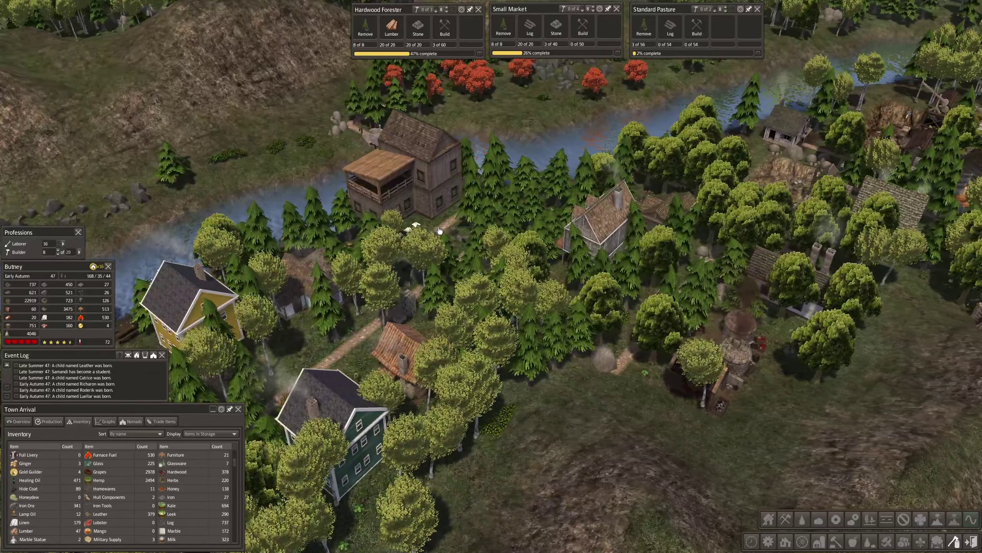
key("a")
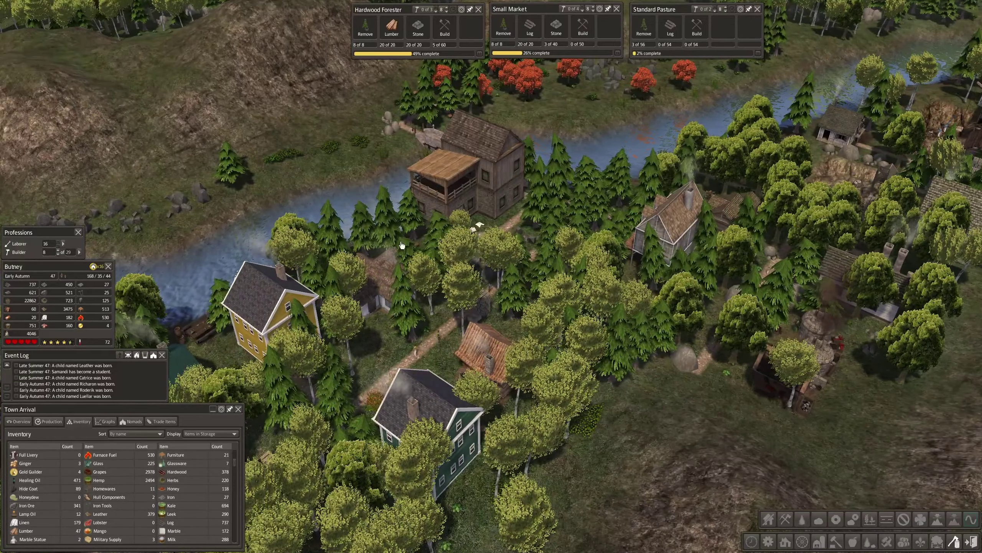
scroll(401, 245, "up", 3)
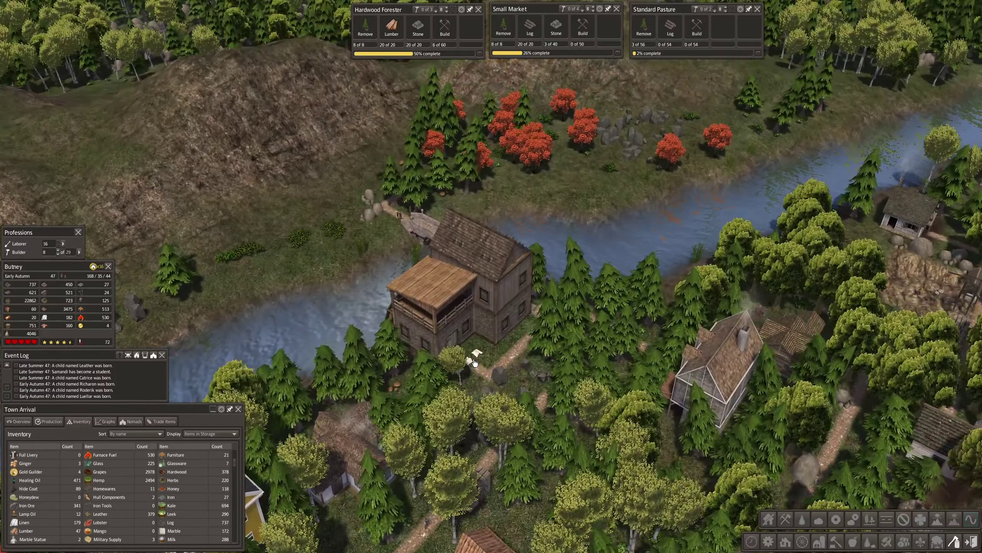
Step: Open the Fiber Watermill's details, which show flax for linen, and pin them to the top bar
left_click(459, 315)
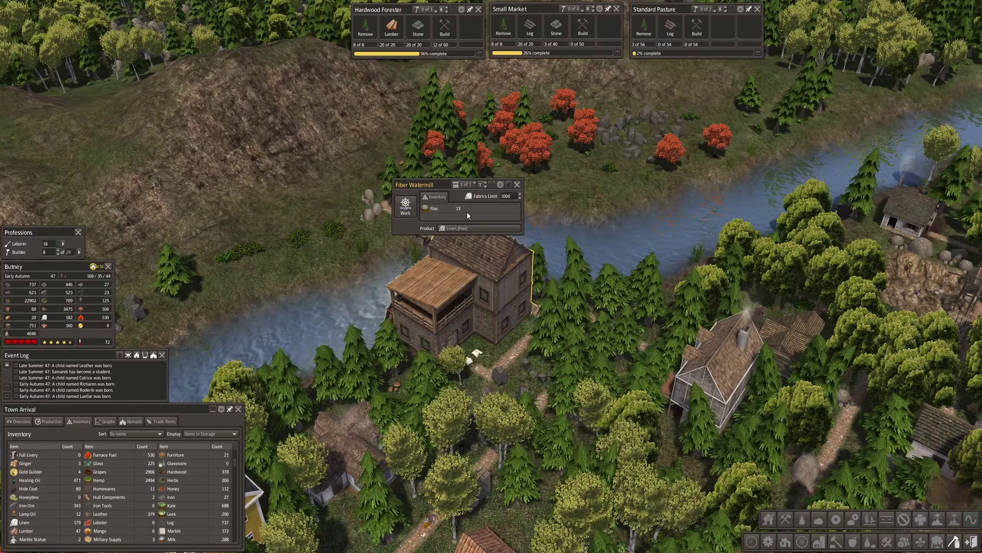
left_click(509, 184)
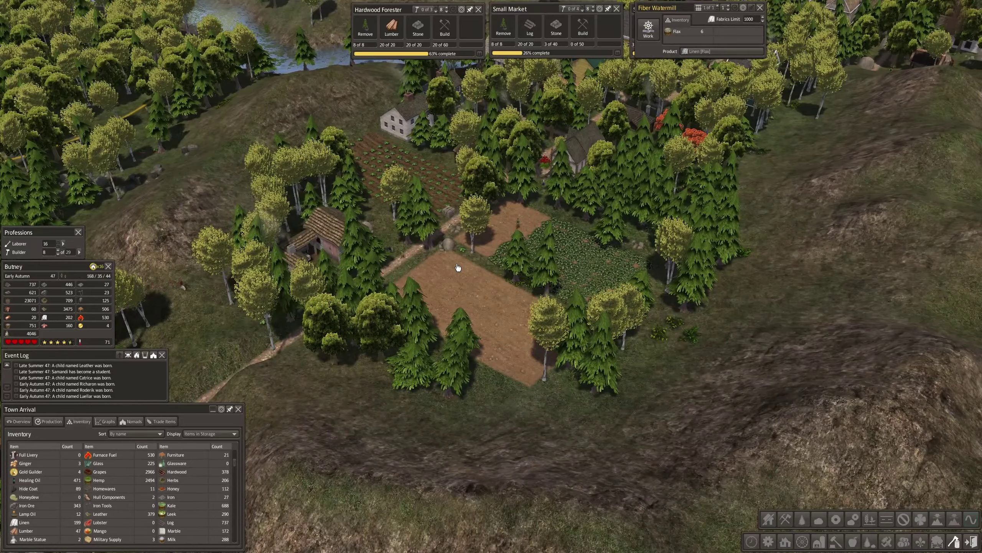
key("s")
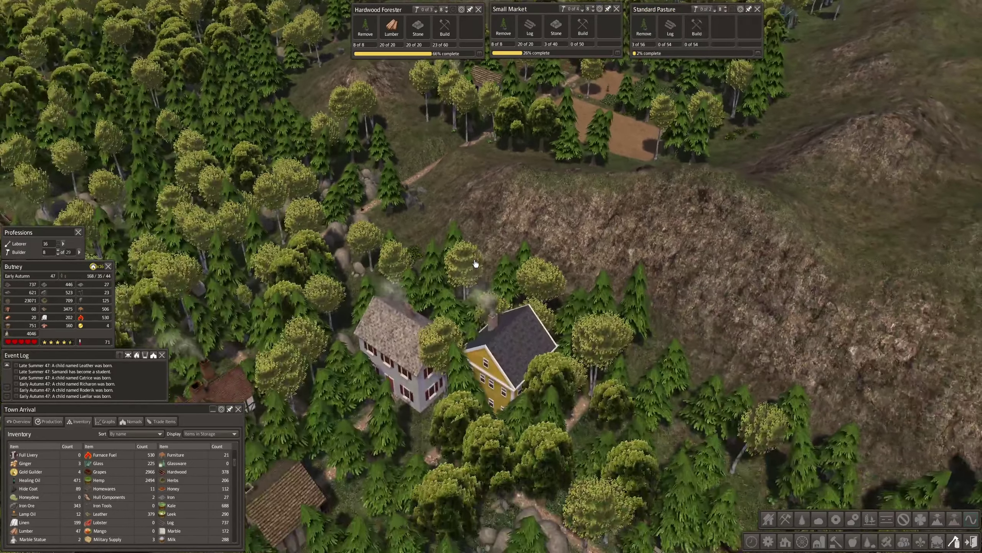
scroll(476, 264, "down", 3)
scroll(476, 264, "up", 3)
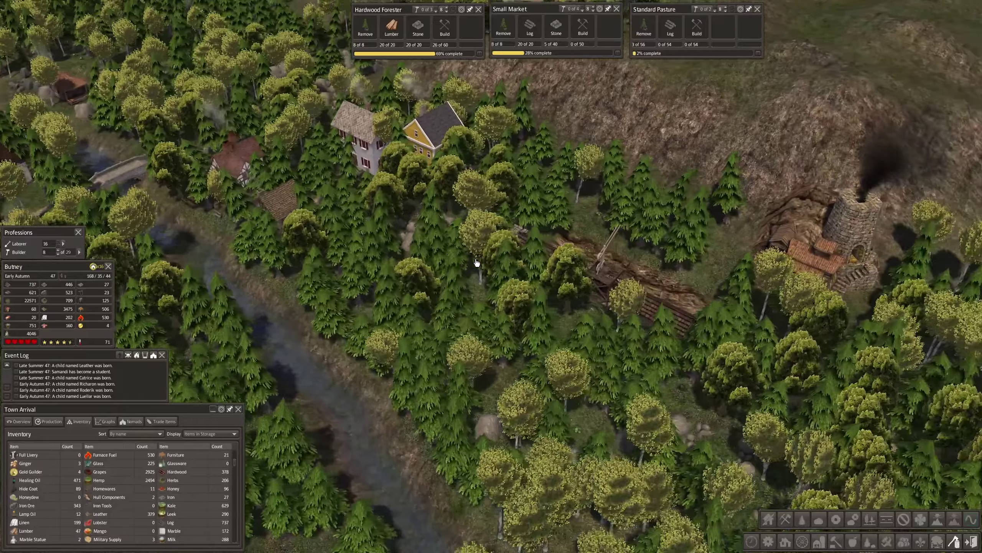
key("w")
key("w")
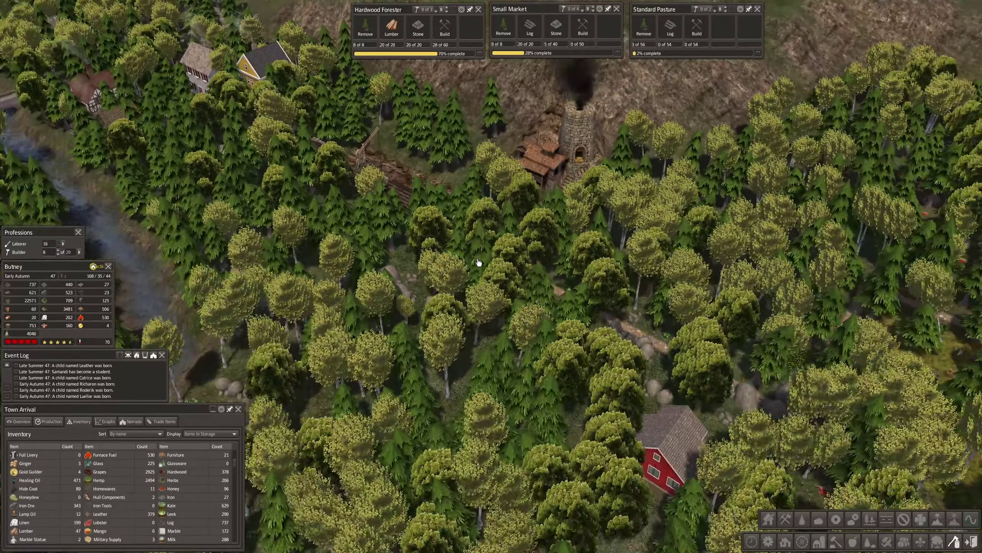
key("s")
key("d")
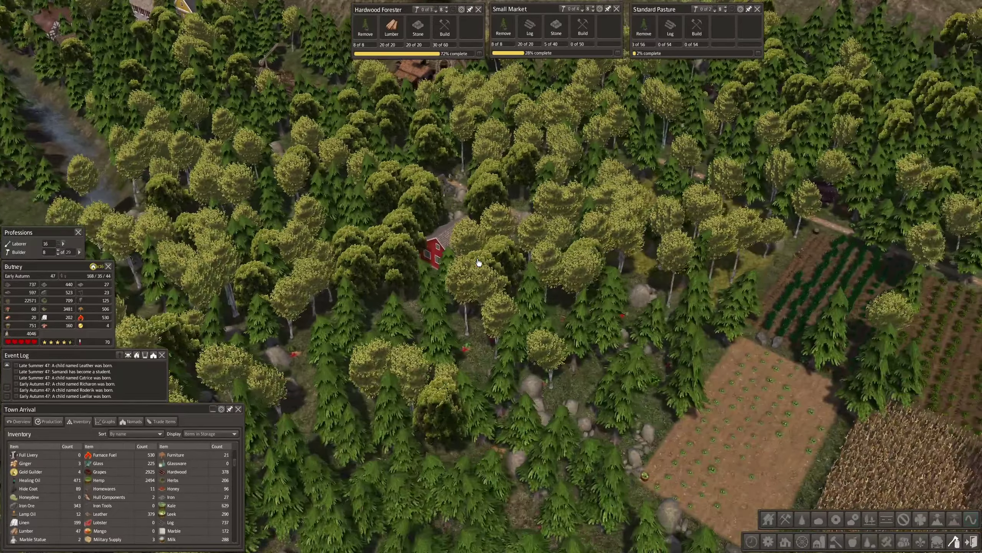
key("s")
key("d")
key("s")
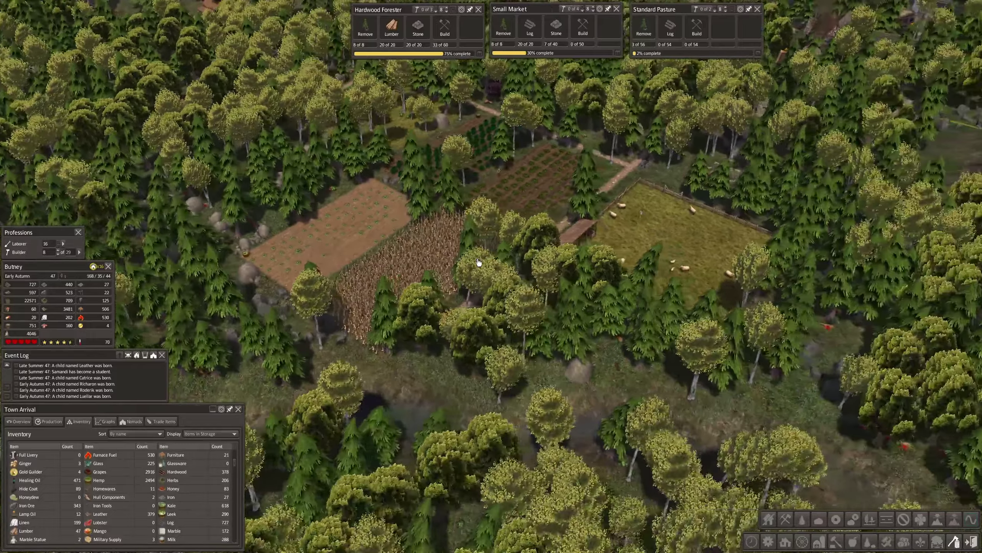
scroll(476, 263, "down", 3)
scroll(468, 257, "up", 3)
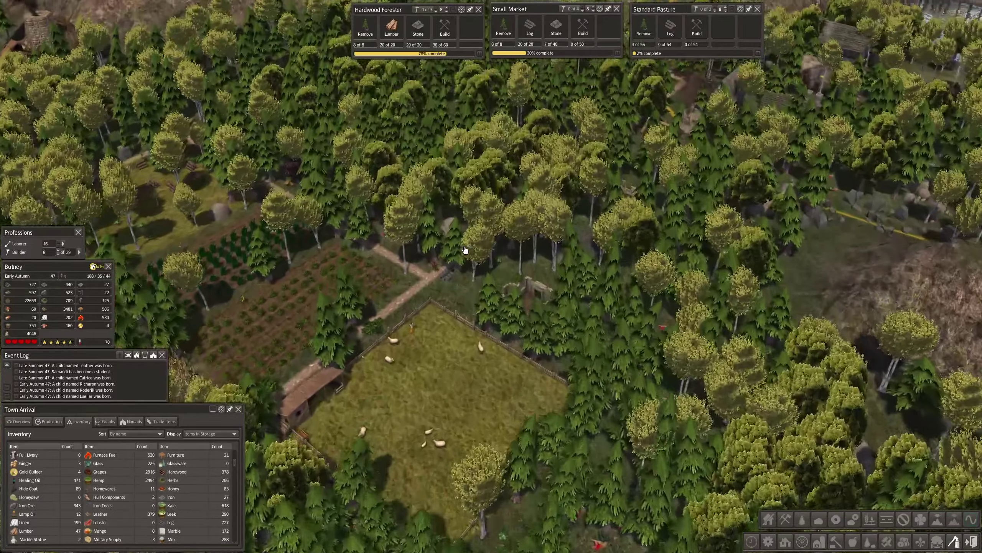
key("w")
scroll(462, 251, "up", 2)
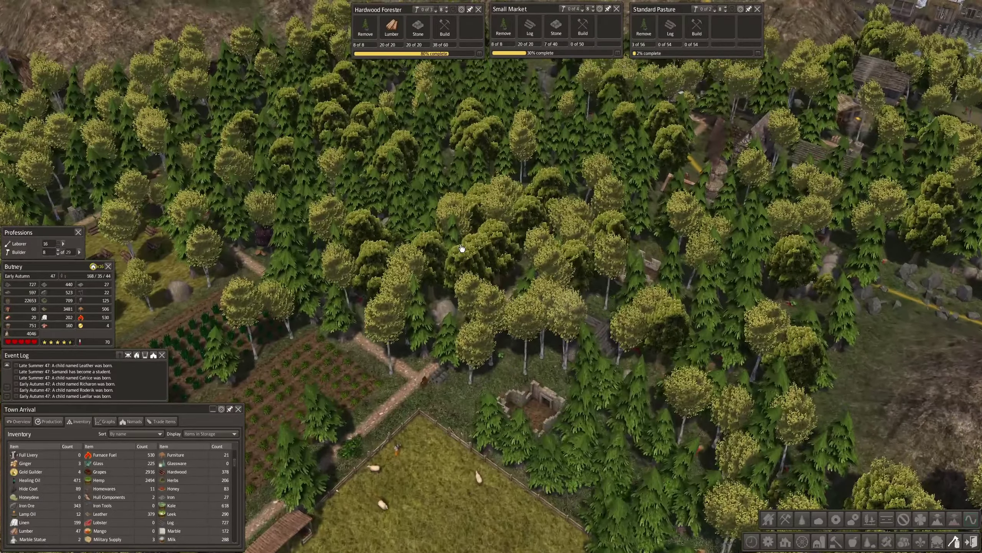
key("w")
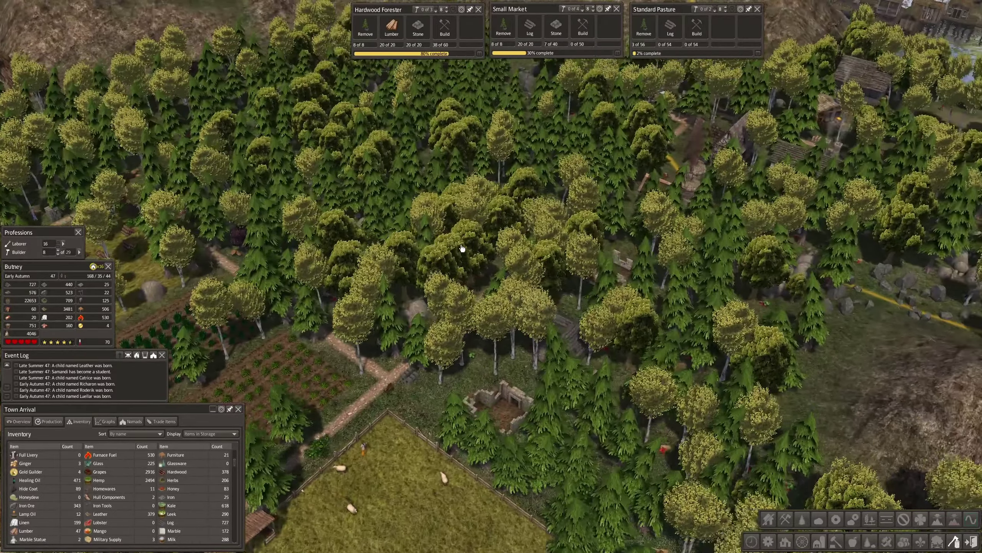
key("d")
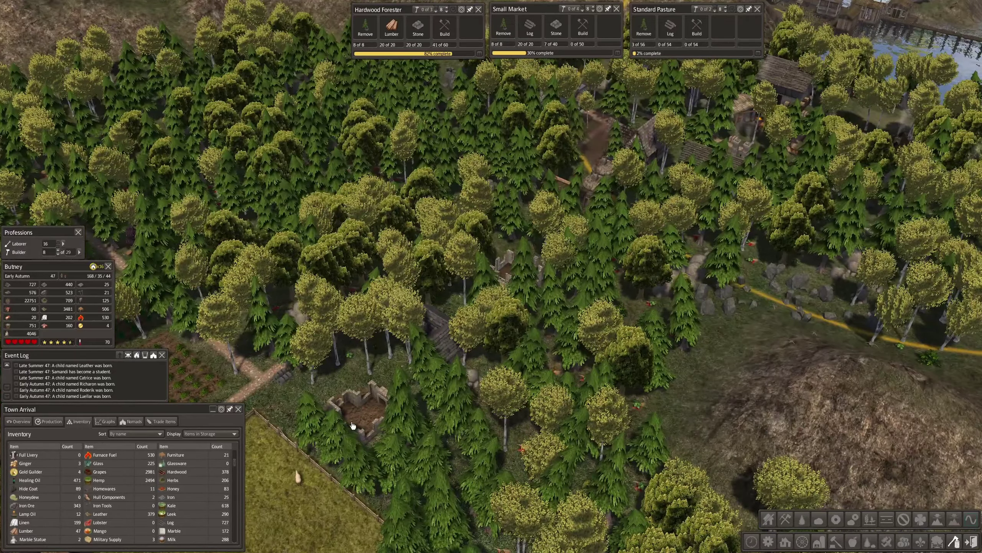
left_click(354, 425)
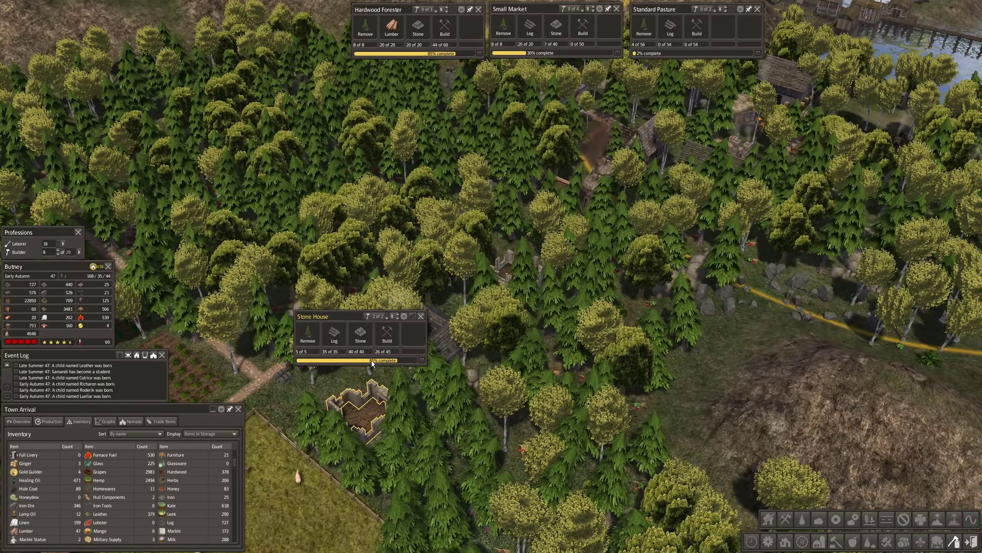
left_click(419, 316)
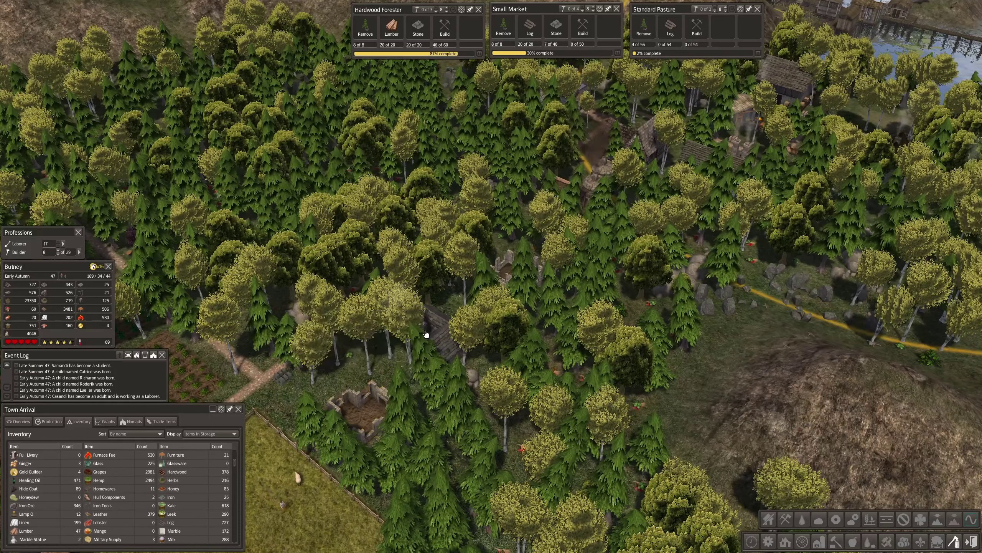
left_click(440, 347)
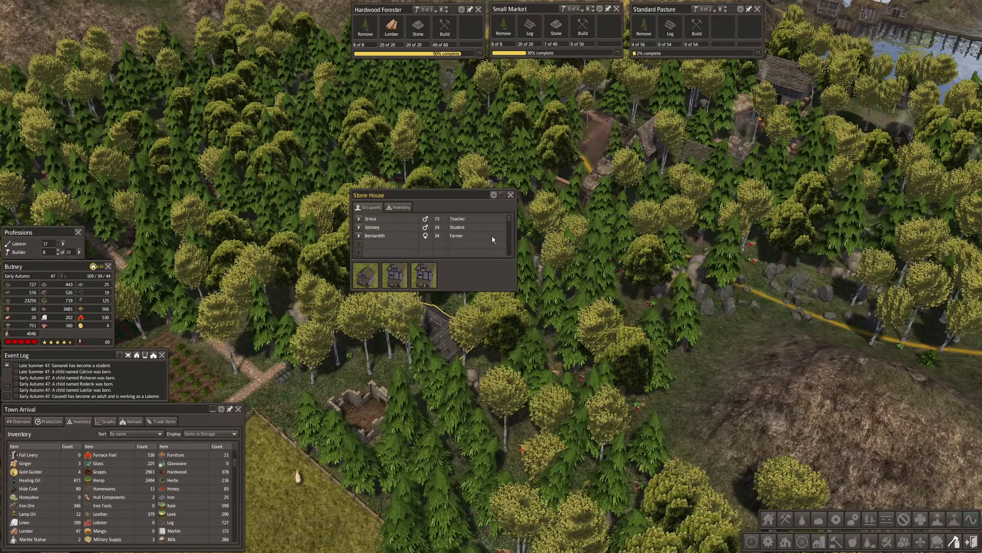
left_click(512, 195)
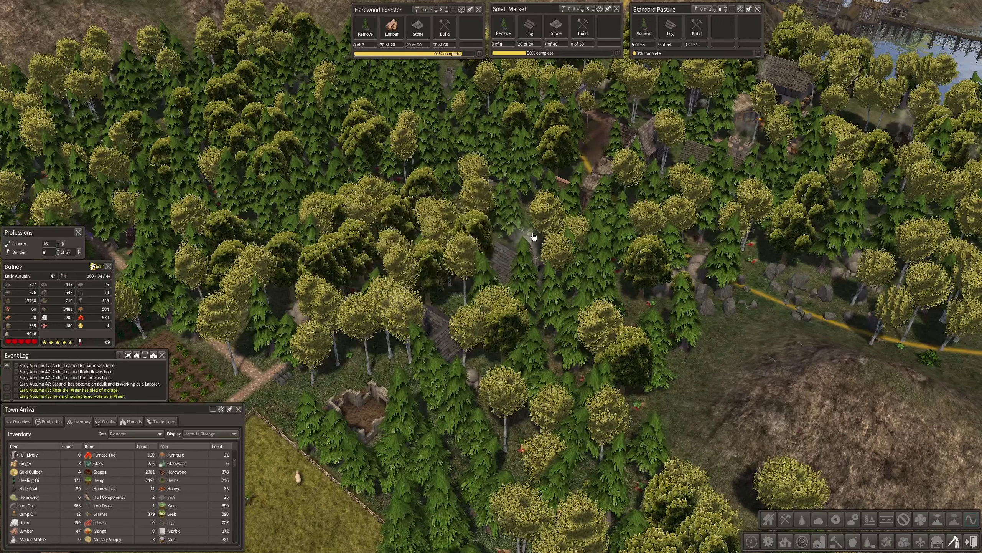
left_click(535, 269)
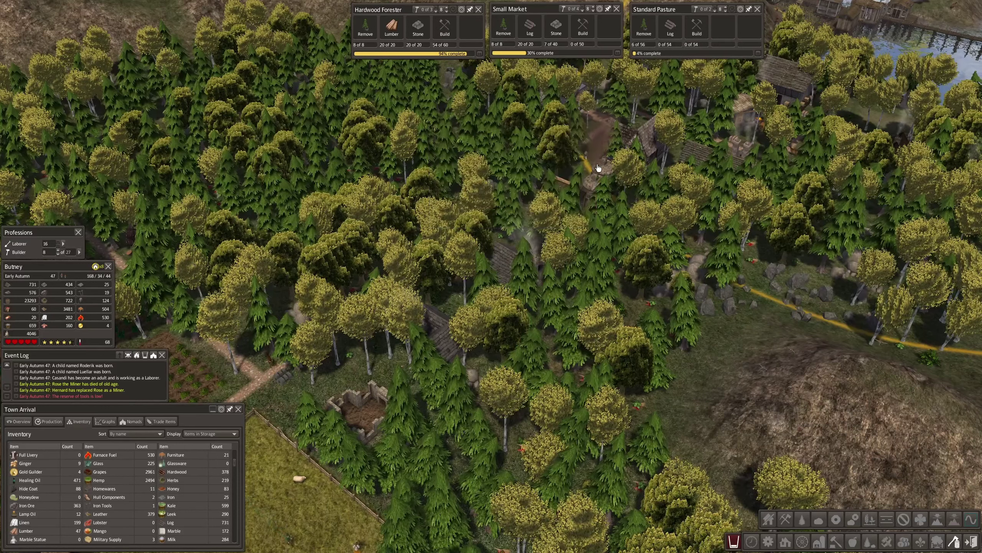
left_click(591, 132)
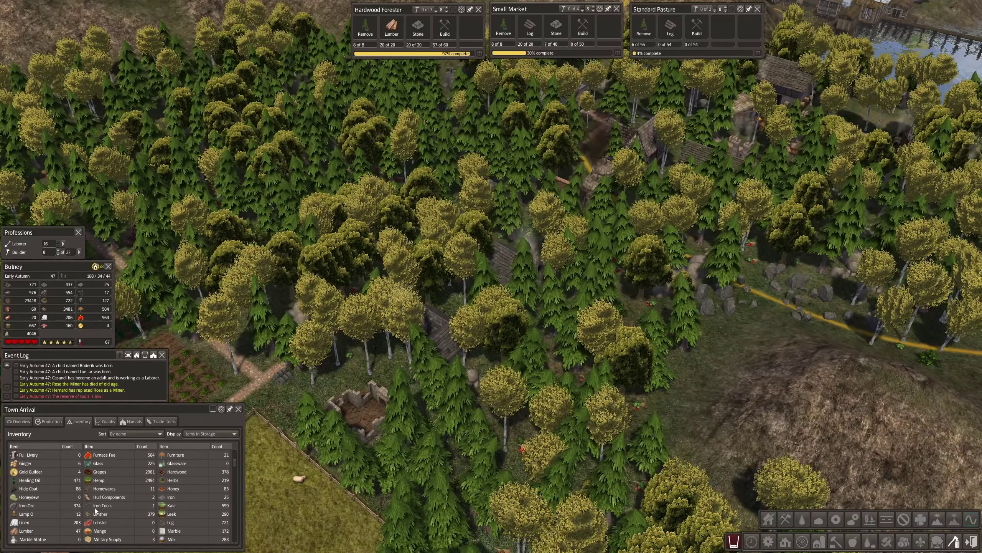
scroll(492, 307, "down", 5)
key("q")
key("q")
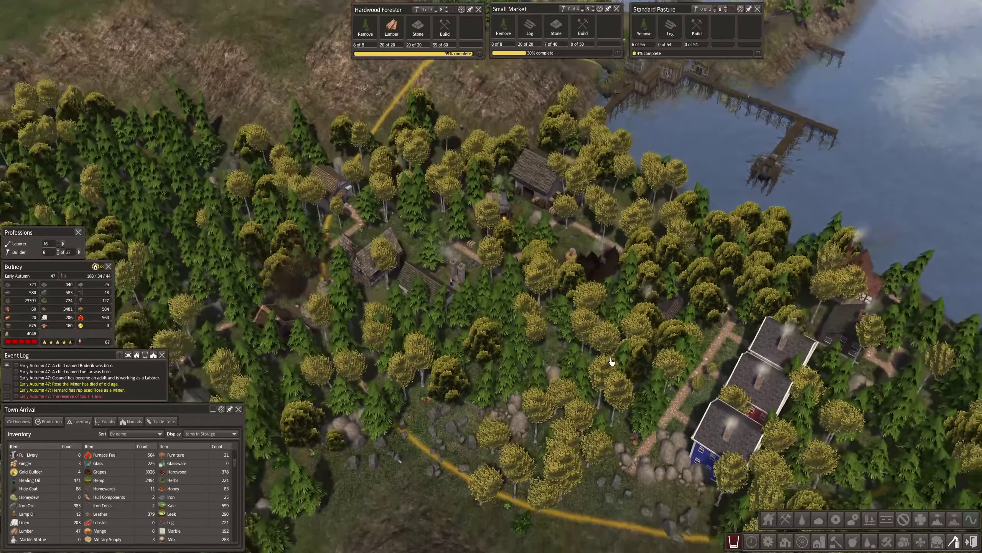
scroll(612, 363, "down", 3)
scroll(619, 373, "up", 3)
Step: Open the rough-tools Medieval Blacksmith's details and move the window to the top-left
left_click(507, 341)
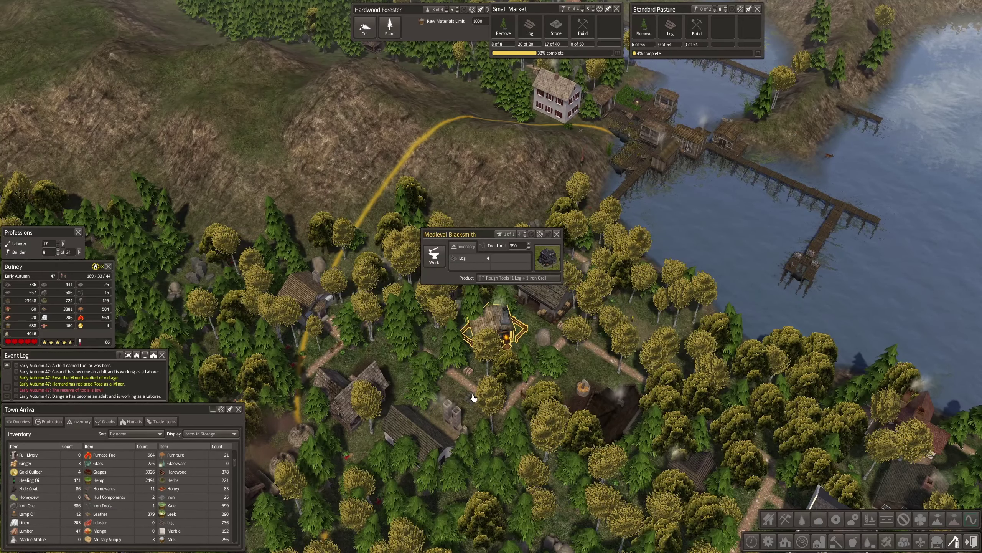
scroll(591, 355, "up", 4)
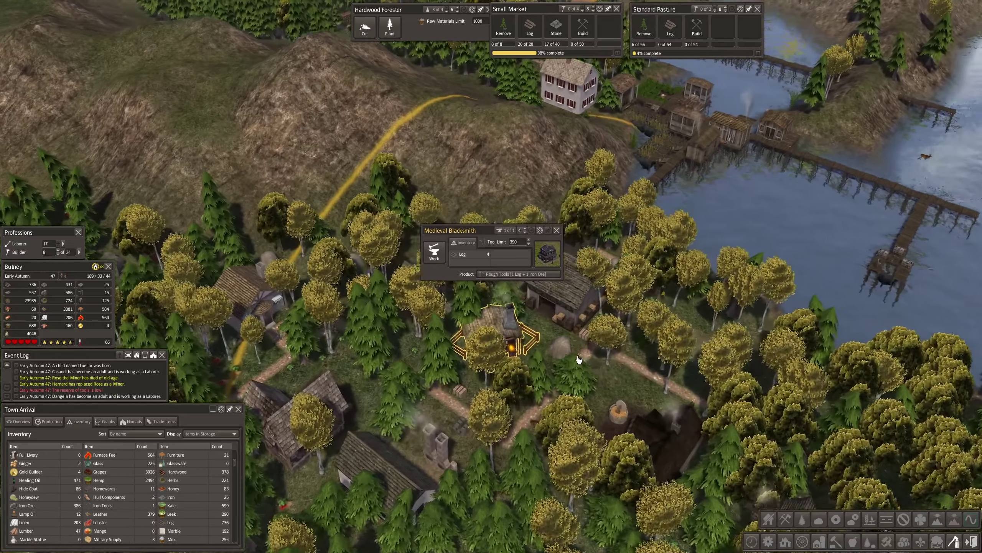
scroll(563, 390, "up", 2)
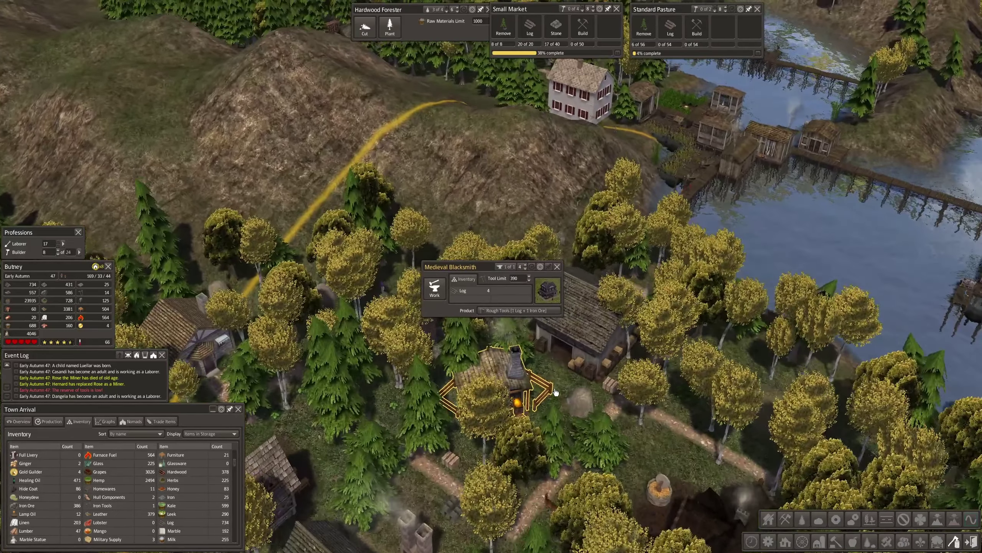
scroll(573, 399, "up", 2)
scroll(579, 406, "up", 2)
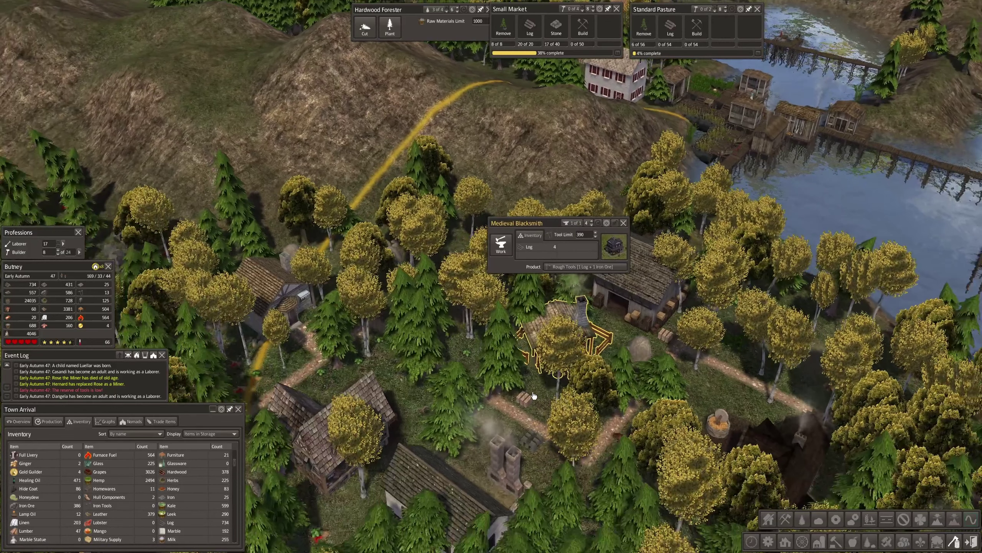
scroll(512, 401, "up", 2)
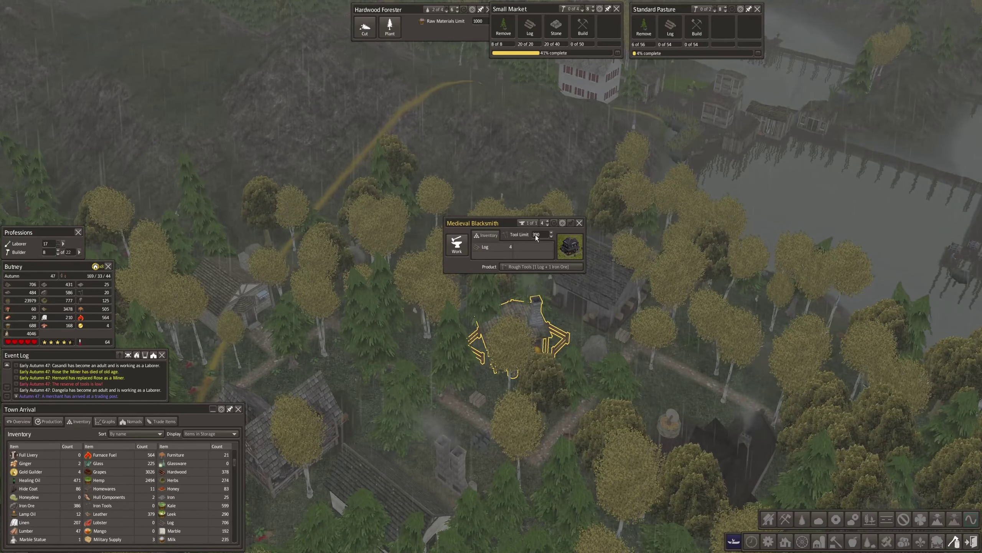
mouse_move(501, 223)
left_mouse_down()
mouse_move(462, 144)
mouse_move(366, 52)
left_mouse_up()
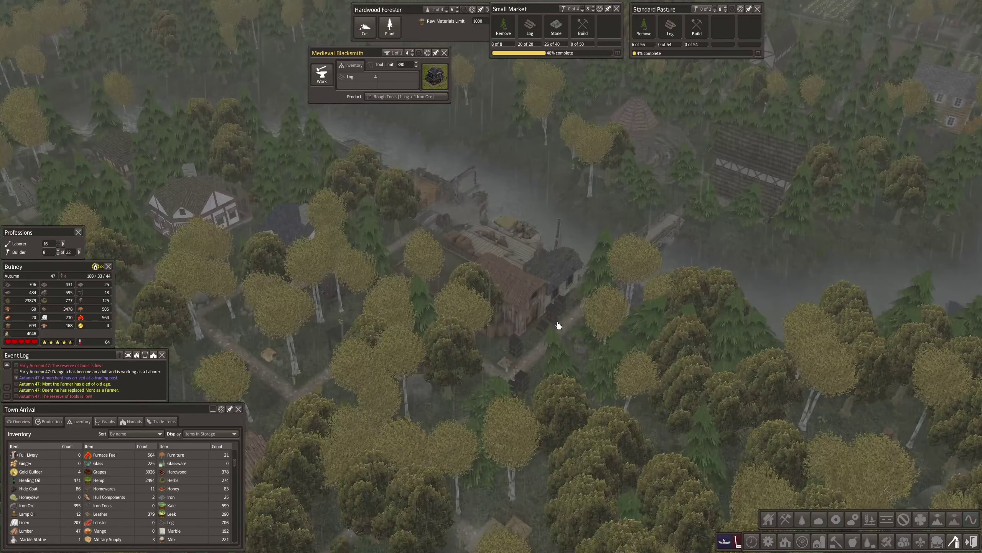
Step: Dismiss Josephine the Fibers and Fabrics Trader untraded, close the Trading Post, and open the Nomad Well
left_click(510, 246)
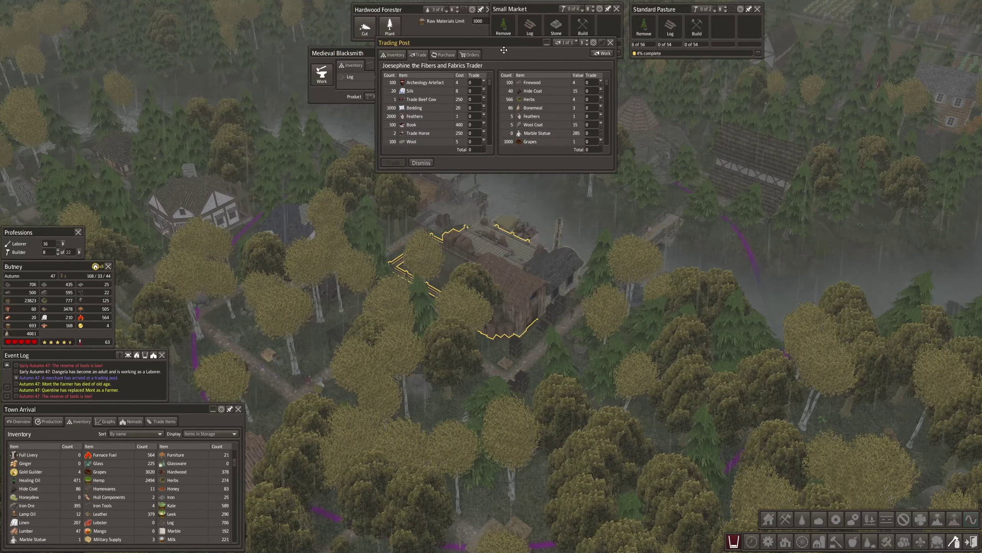
left_click_drag(505, 54, 743, 317)
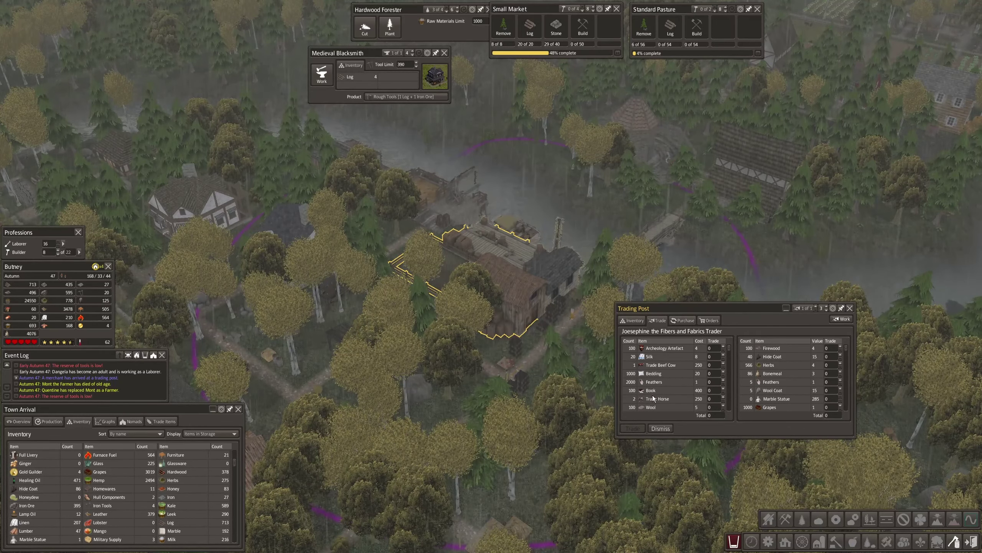
scroll(654, 399, "down", 3)
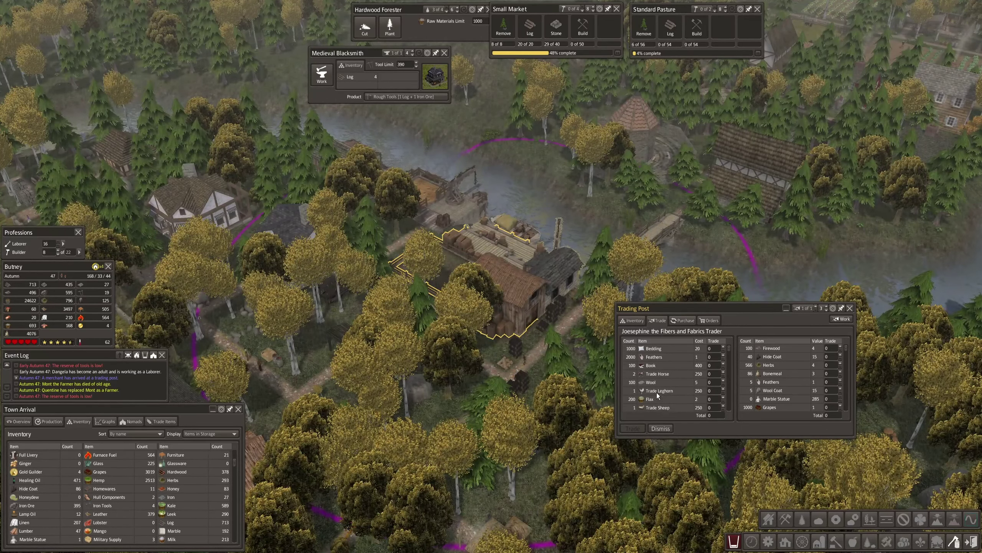
scroll(652, 391, "down", 3)
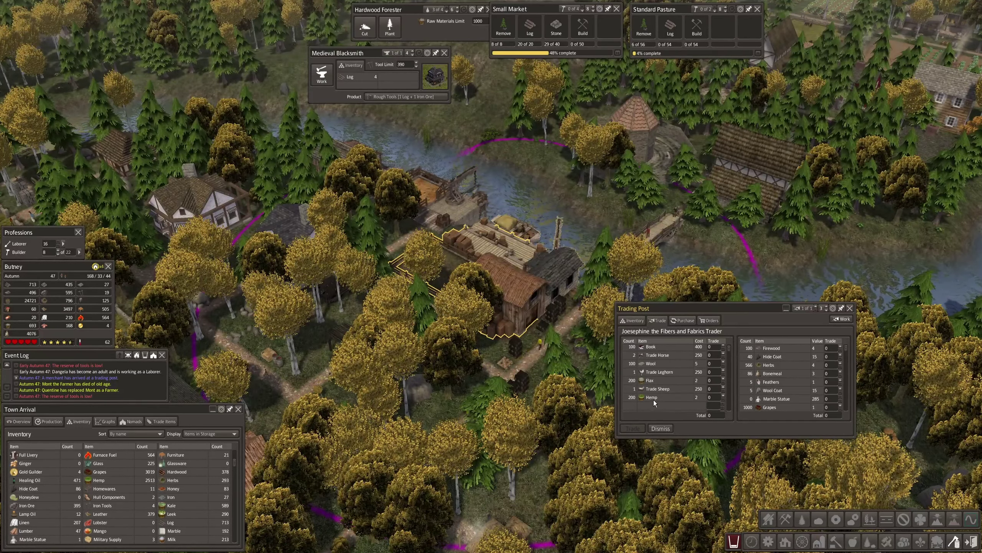
scroll(682, 397, "down", 3)
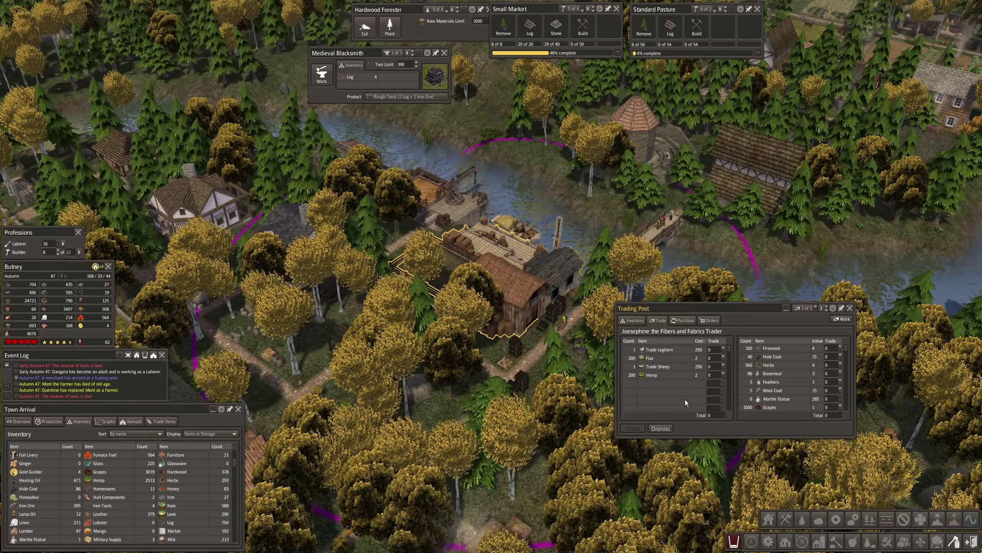
left_click(658, 428)
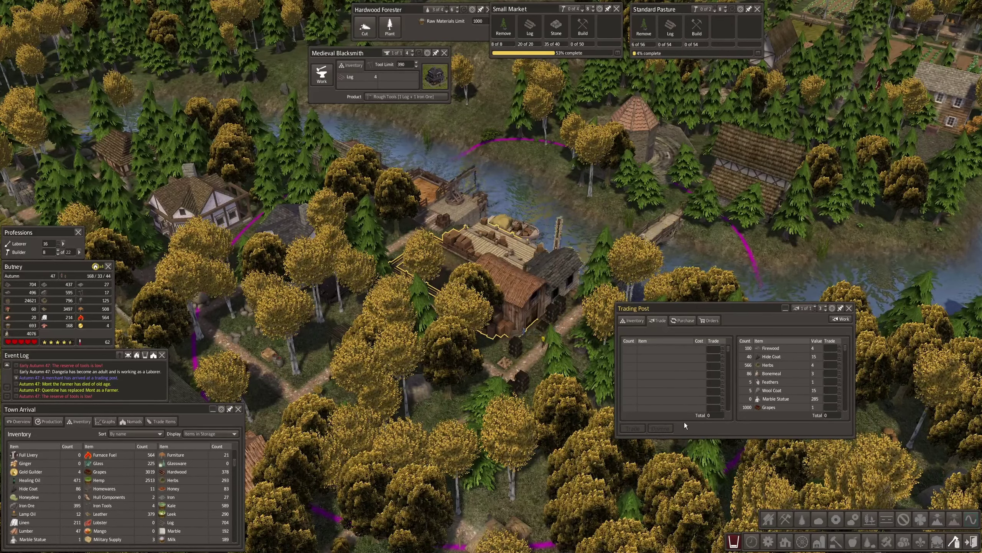
left_click(850, 310)
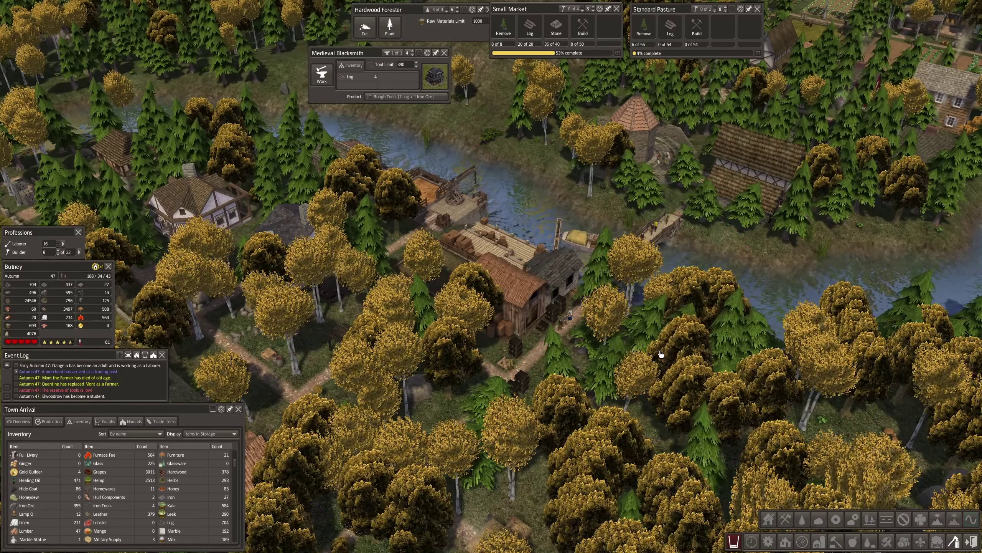
left_click(581, 347)
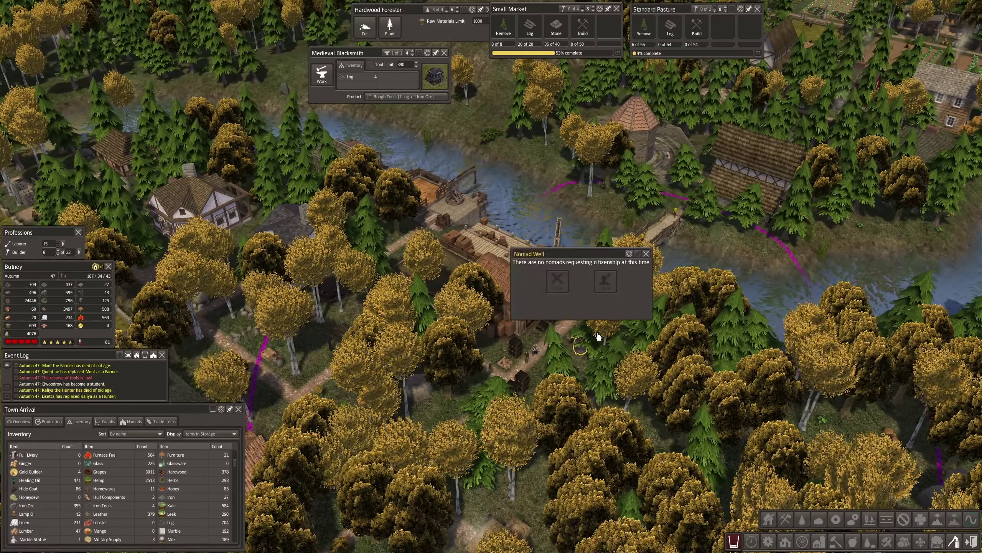
Step: Close the Nomad Well and open the Workshop's details from the Professions overview, placed at the top
left_click(647, 255)
scroll(650, 315, "up", 4)
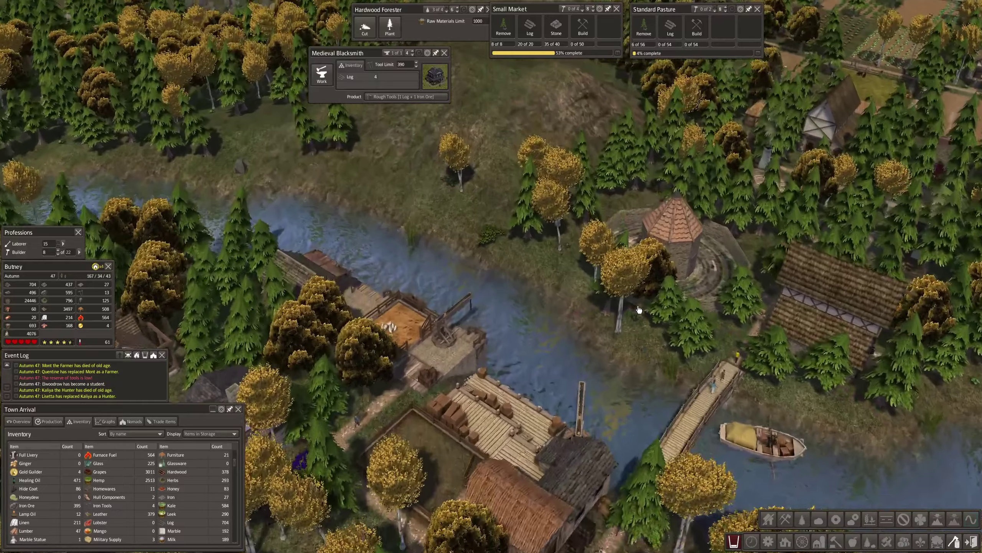
key("Down")
key("Down")
key("Down")
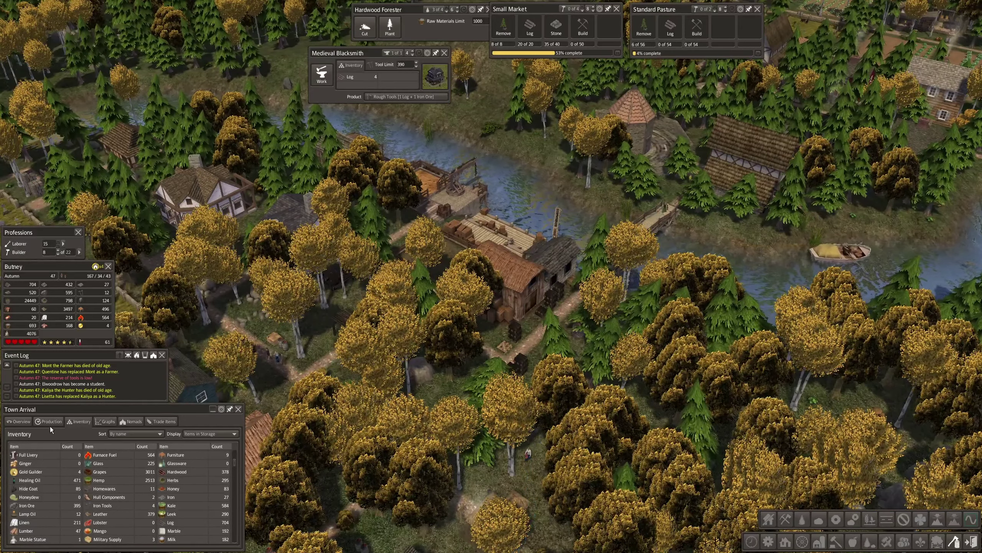
left_click(25, 422)
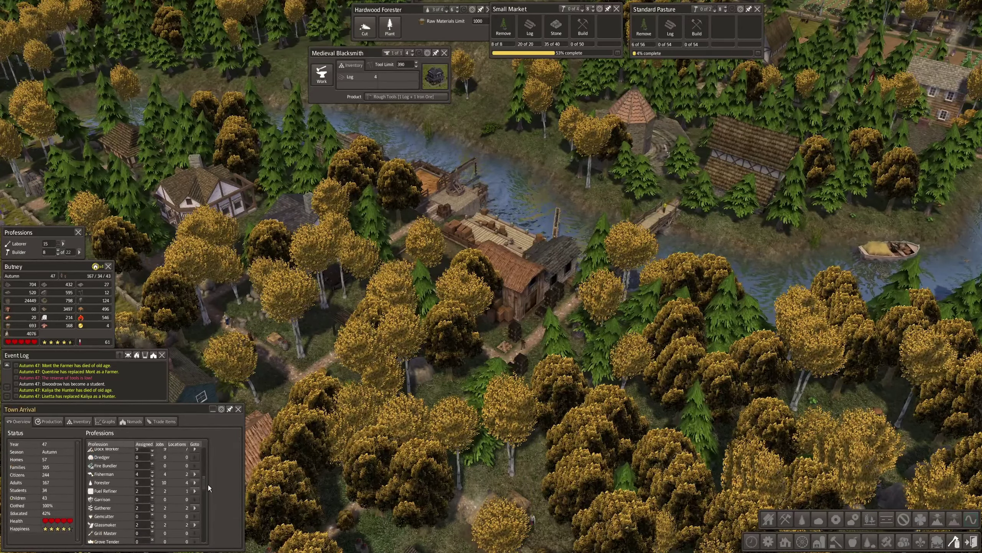
left_click_drag(207, 483, 205, 465)
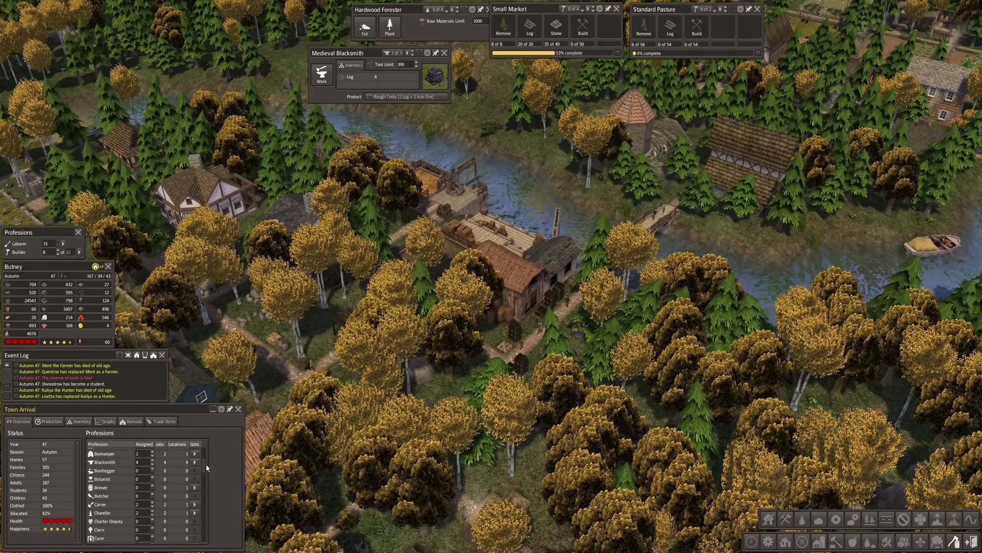
scroll(206, 464, "up", 1)
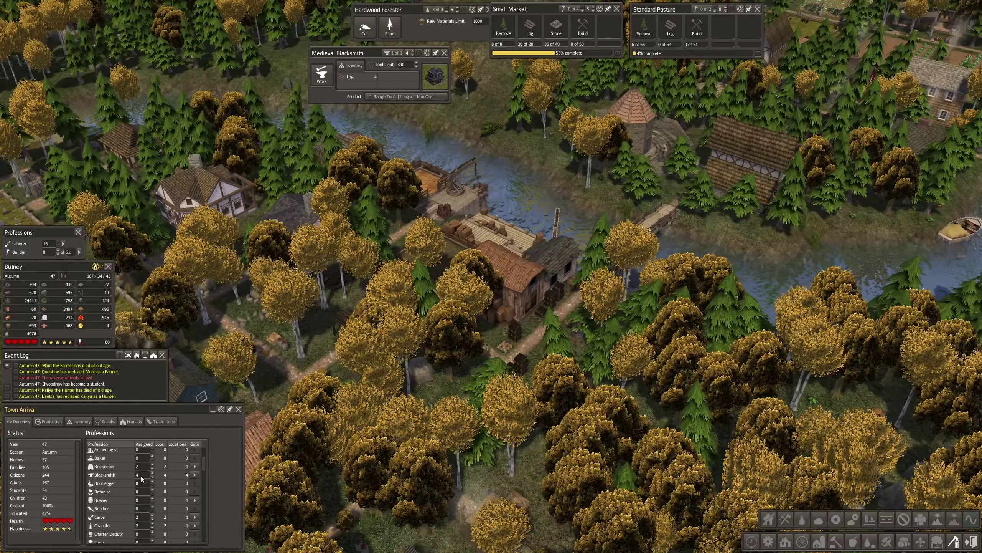
left_click(196, 475)
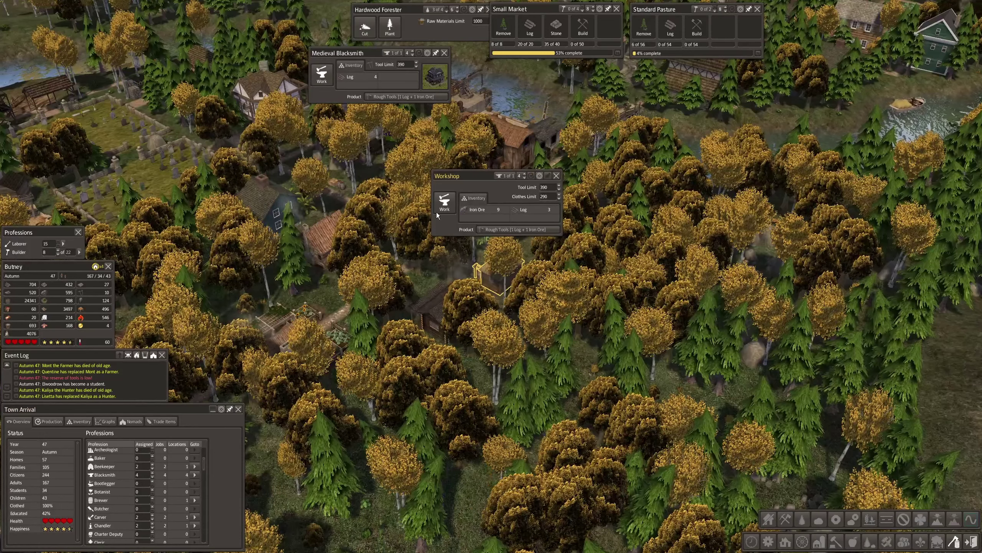
left_click_drag(453, 176, 193, 50)
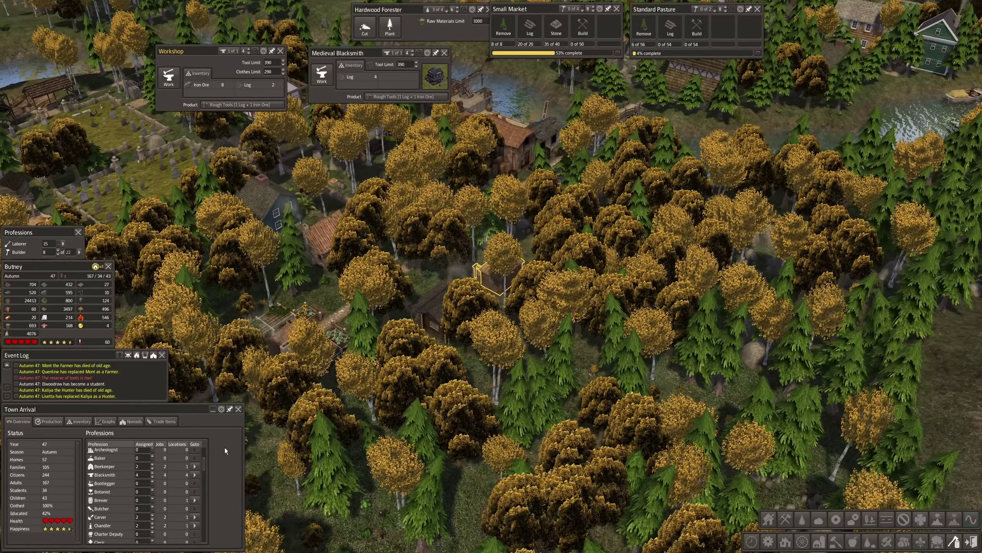
Step: Open a second Medieval Blacksmith and the Old Blacksmith, moving the Old Blacksmith window up
left_click(194, 484)
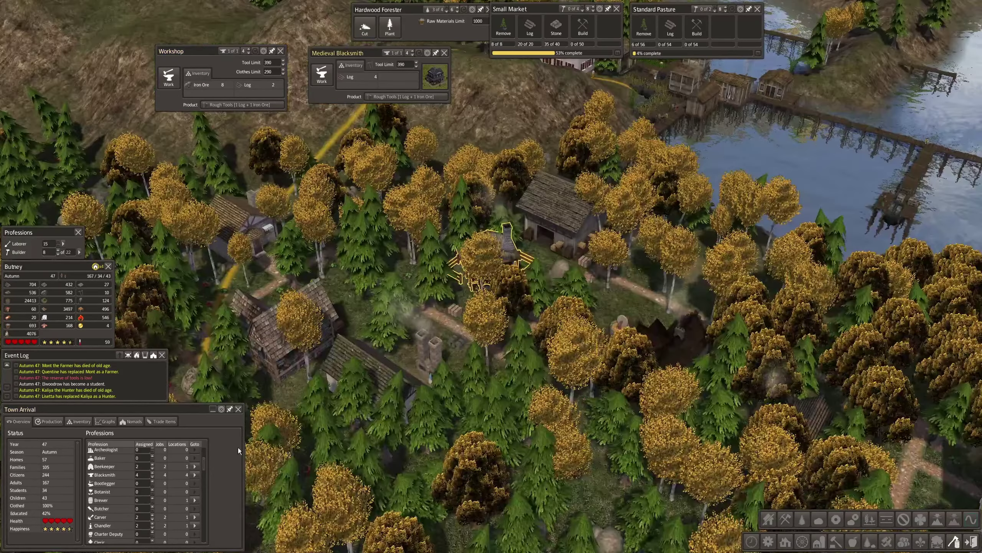
left_click(460, 301)
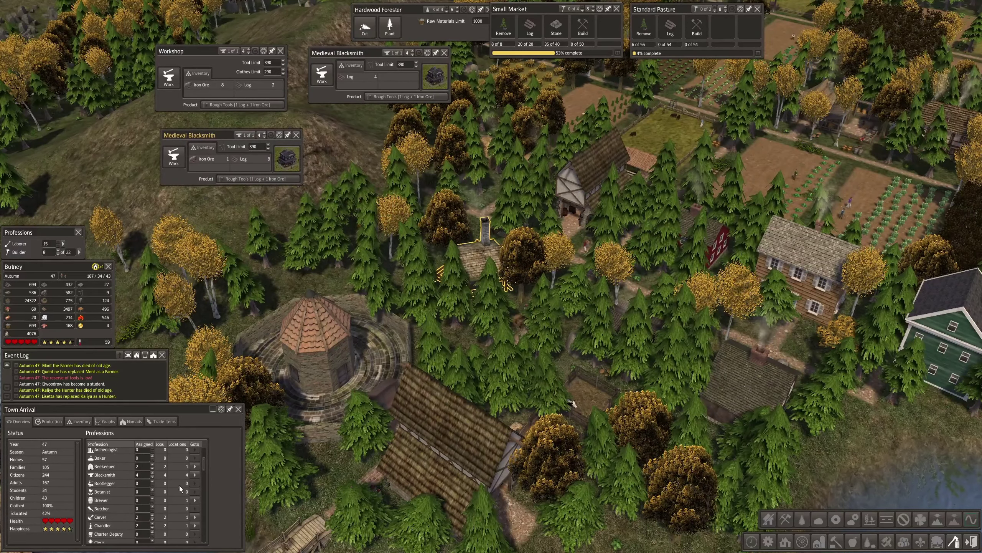
left_click(196, 476)
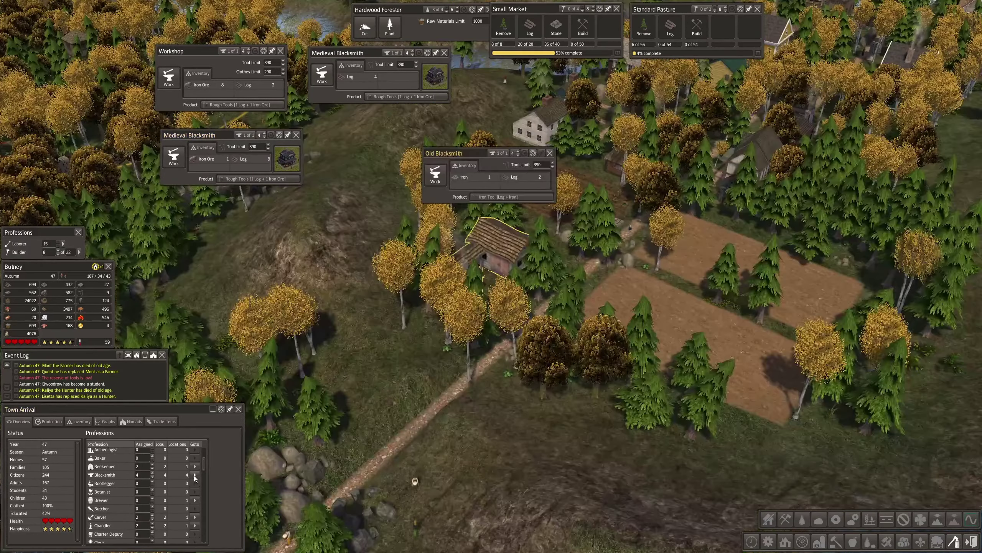
left_click_drag(498, 198, 537, 115)
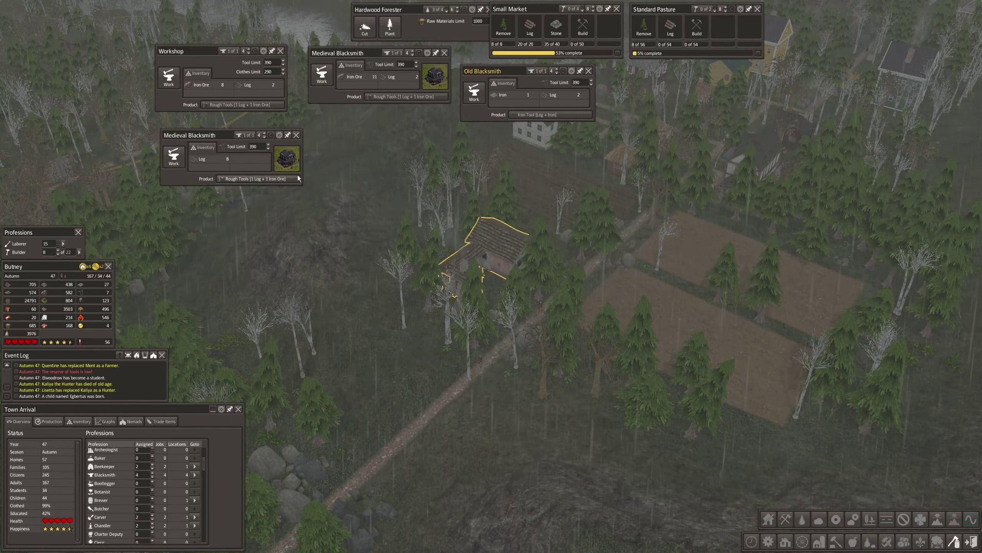
Step: Close the Workshop, both Medieval Blacksmith and Old Blacksmith detail windows
left_click(297, 137)
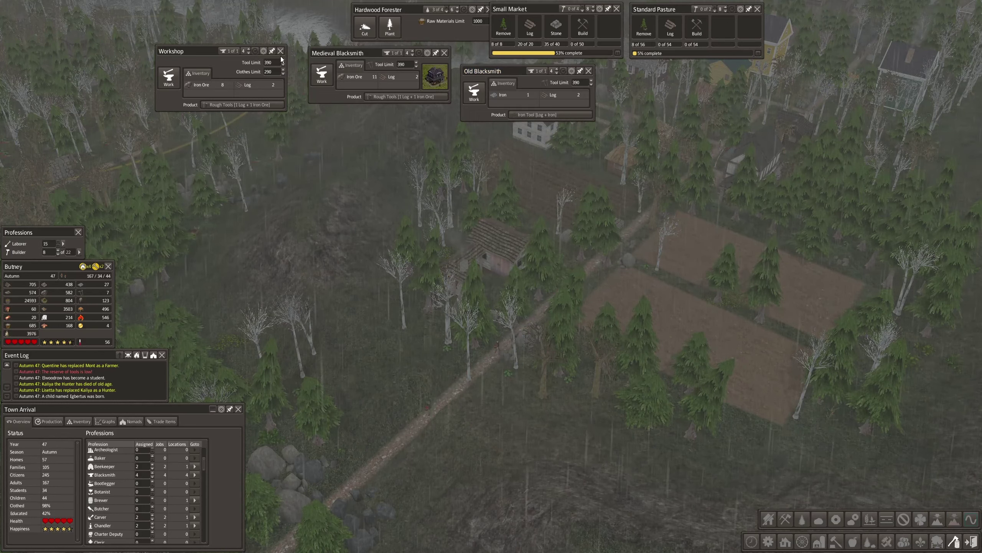
left_click(280, 51)
left_click(444, 54)
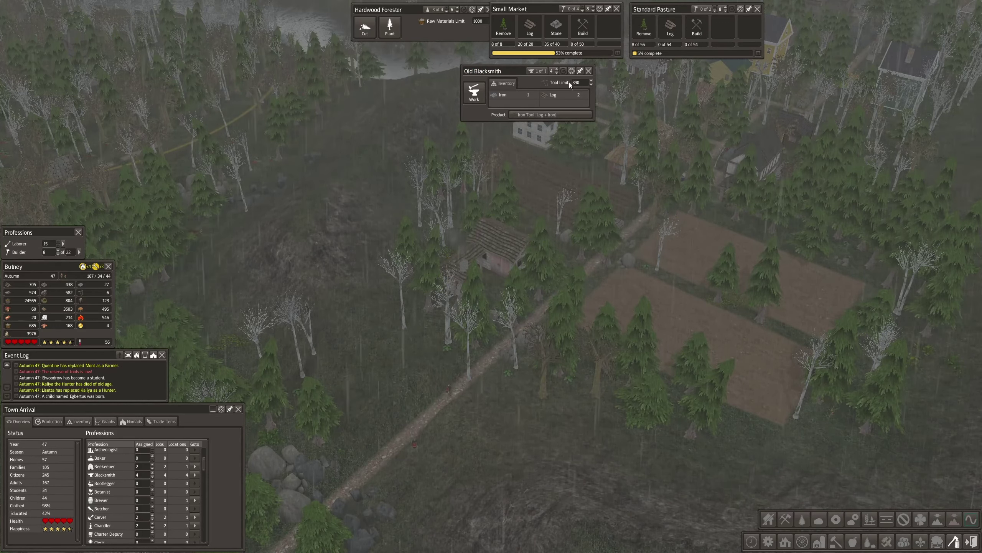
left_click(589, 70)
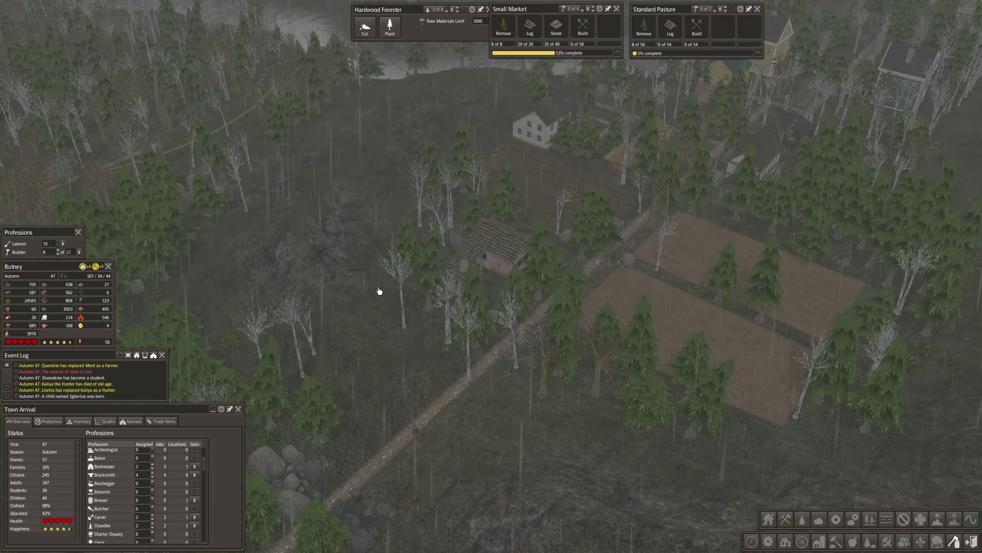
scroll(396, 370, "down", 1)
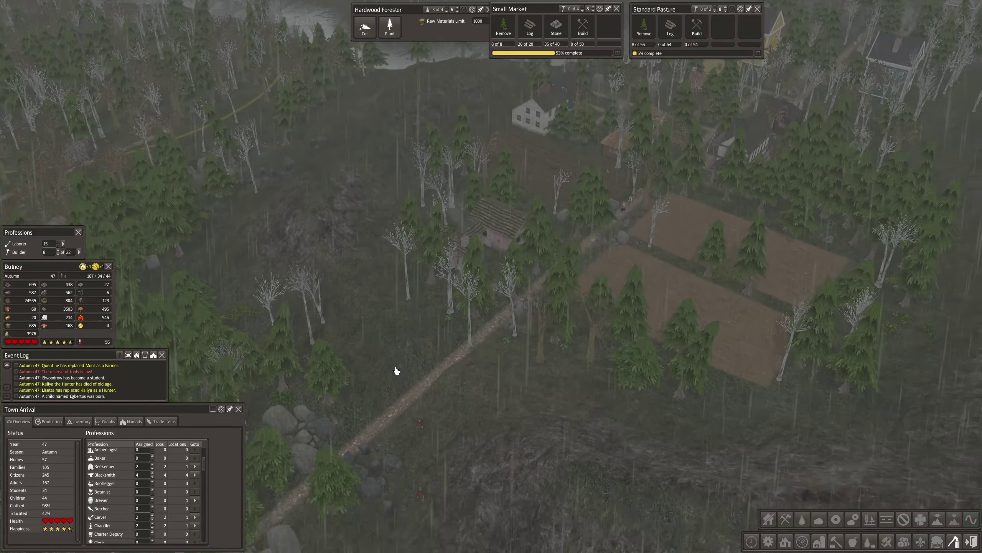
Step: Show the town's stored inventory and open the iron ore Mine's details
key("s")
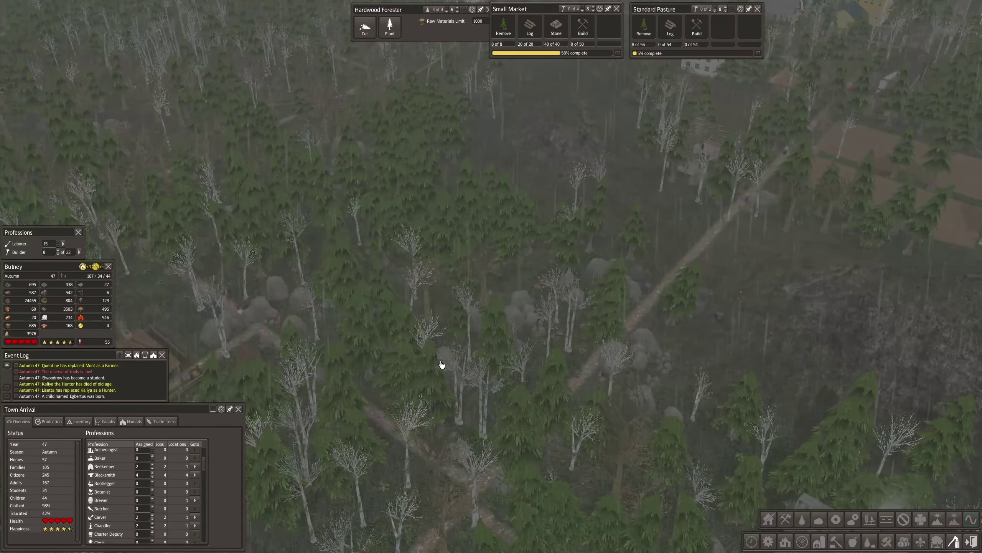
key("s")
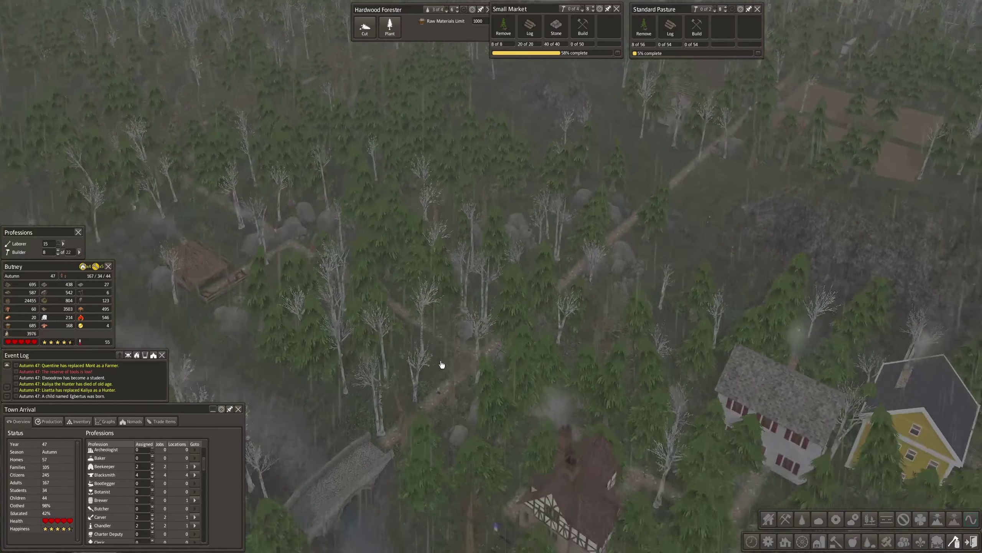
scroll(466, 351, "up", 2)
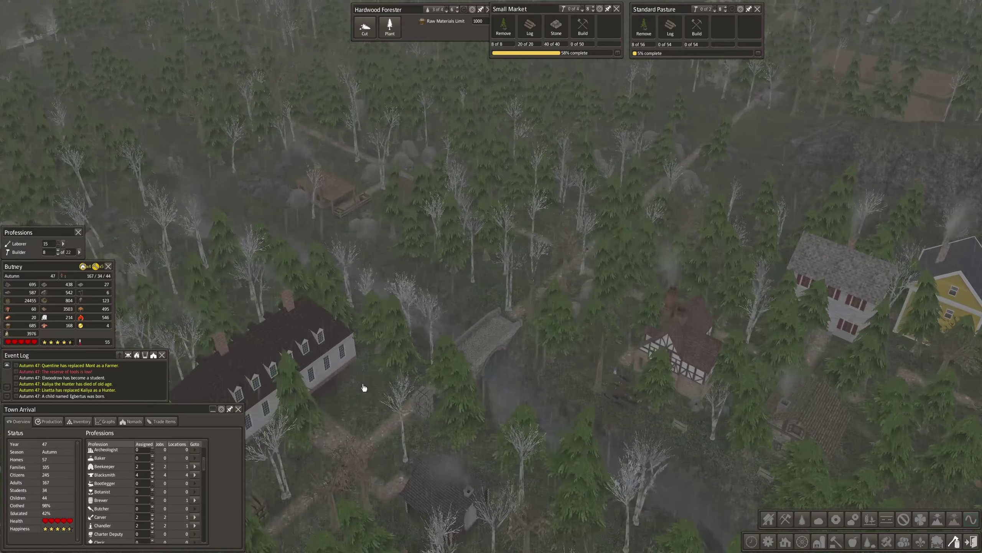
left_click(81, 421)
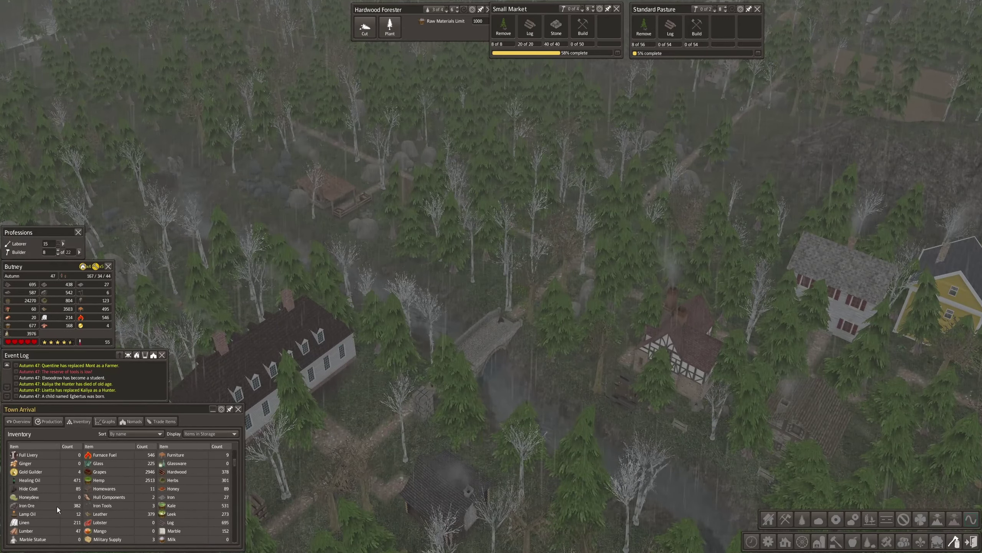
scroll(274, 381, "down", 5)
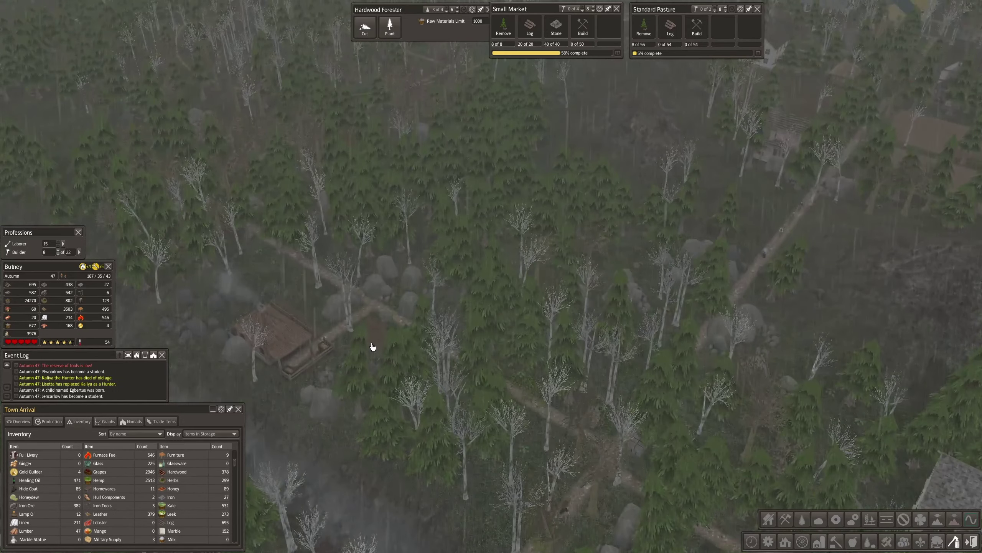
scroll(384, 346, "down", 2)
key("w")
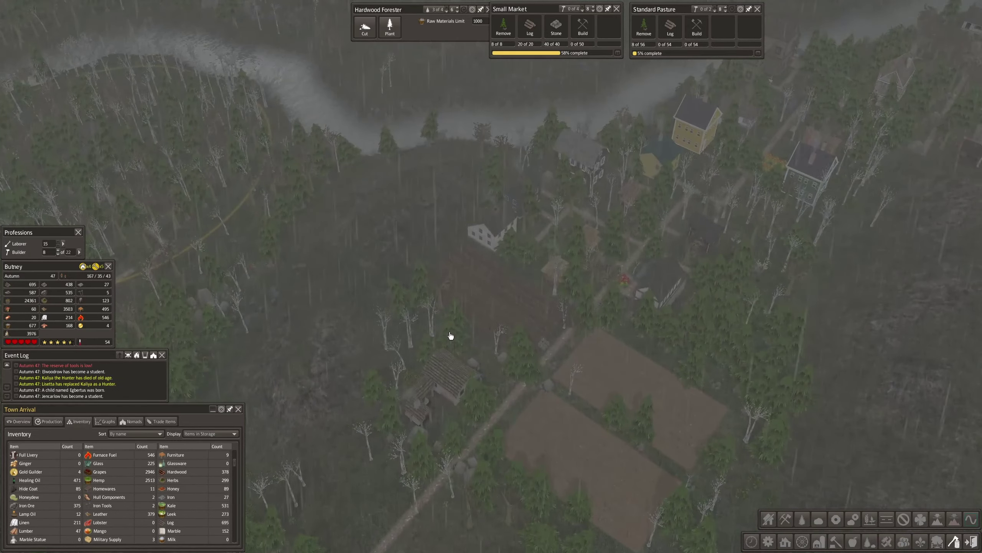
scroll(451, 336, "up", 3)
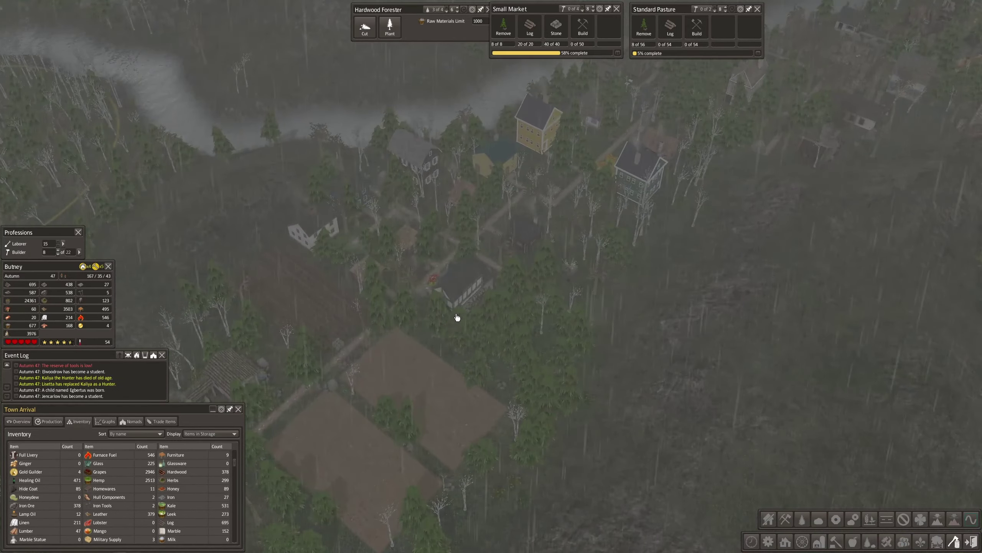
left_click(538, 238)
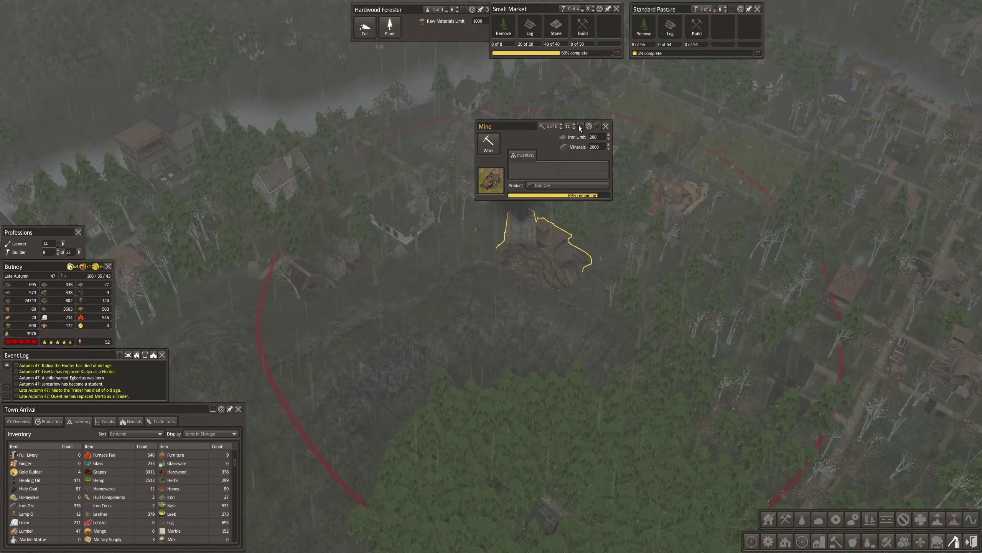
Step: Compare the Mine's 40 iron ore this season against 72 last season, then close the Mine's details
left_click(589, 126)
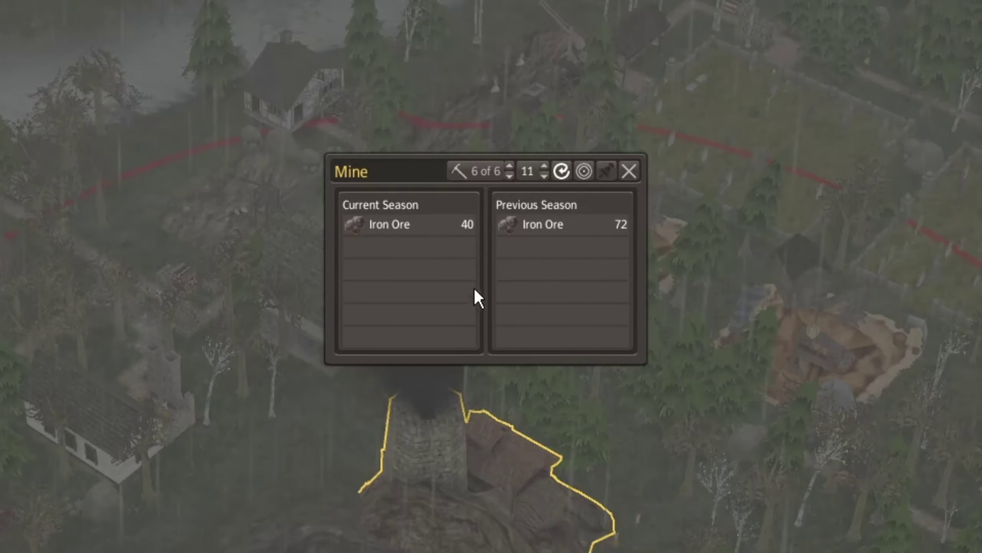
left_click(630, 171)
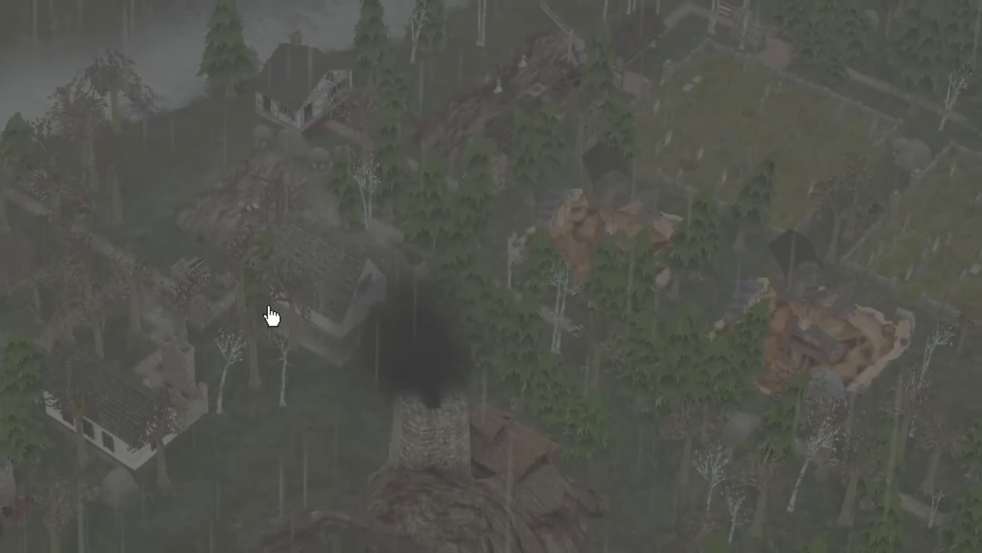
scroll(421, 195, "down", 3)
key("w")
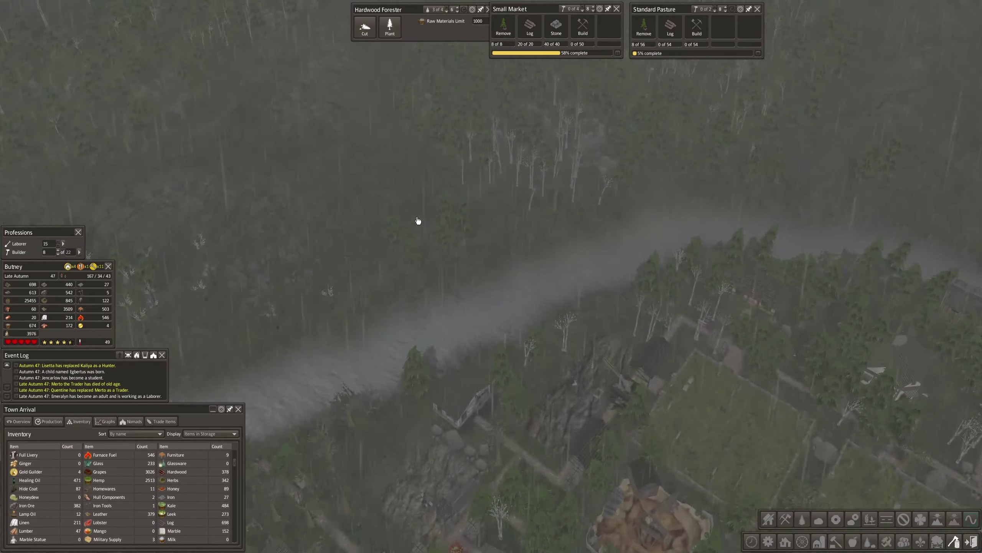
key("w")
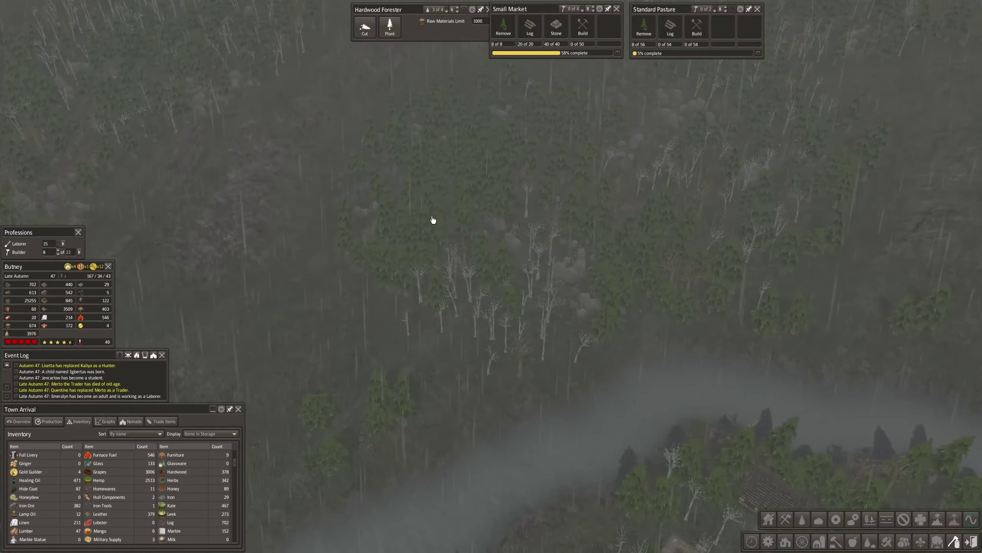
Step: Scan the farmland, forest and lakeside village, then inspect the Medieval Blacksmith's details
key("s")
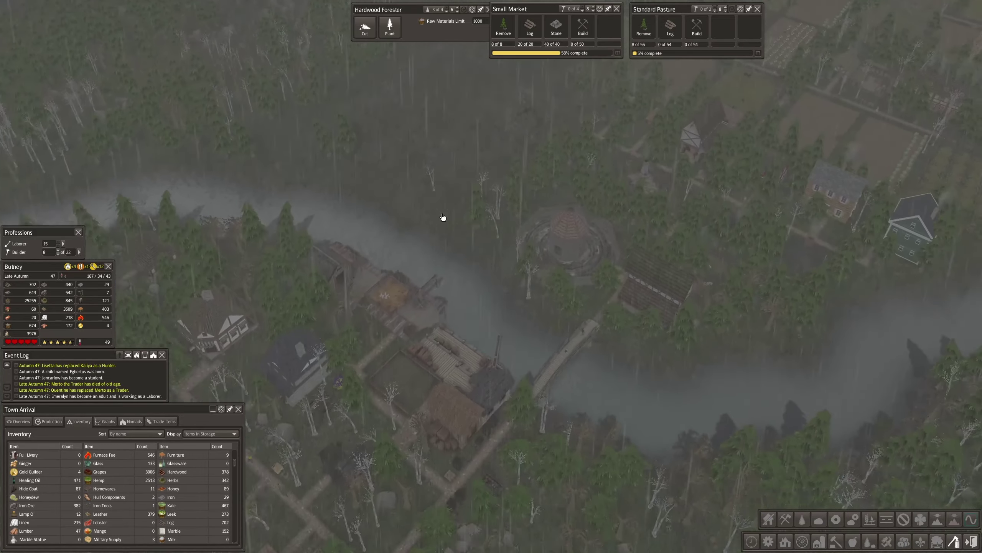
key("w")
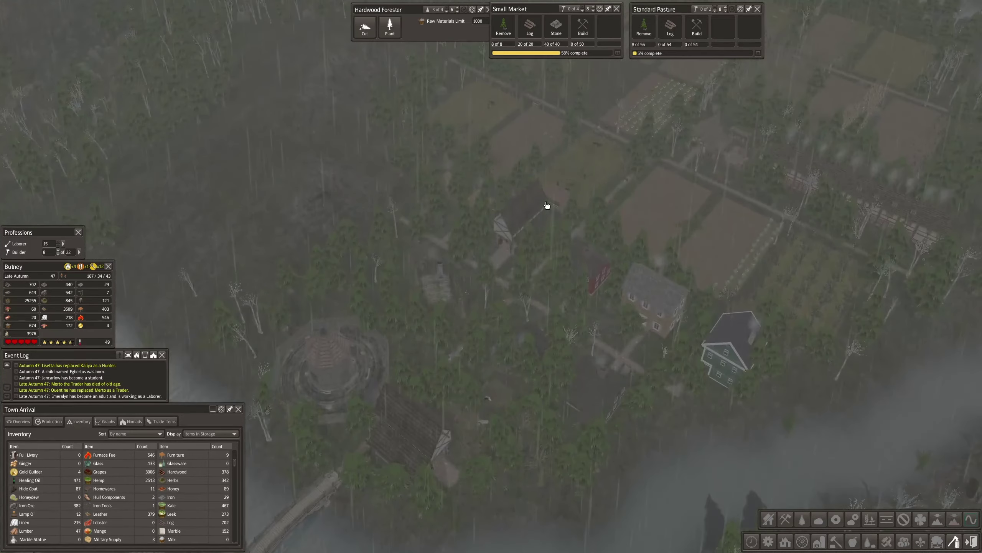
key("w")
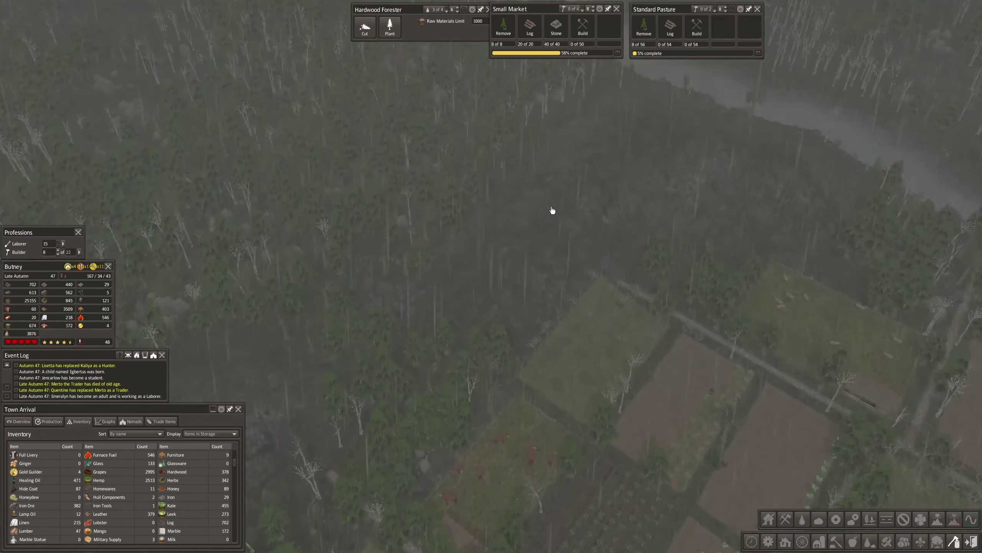
key("w")
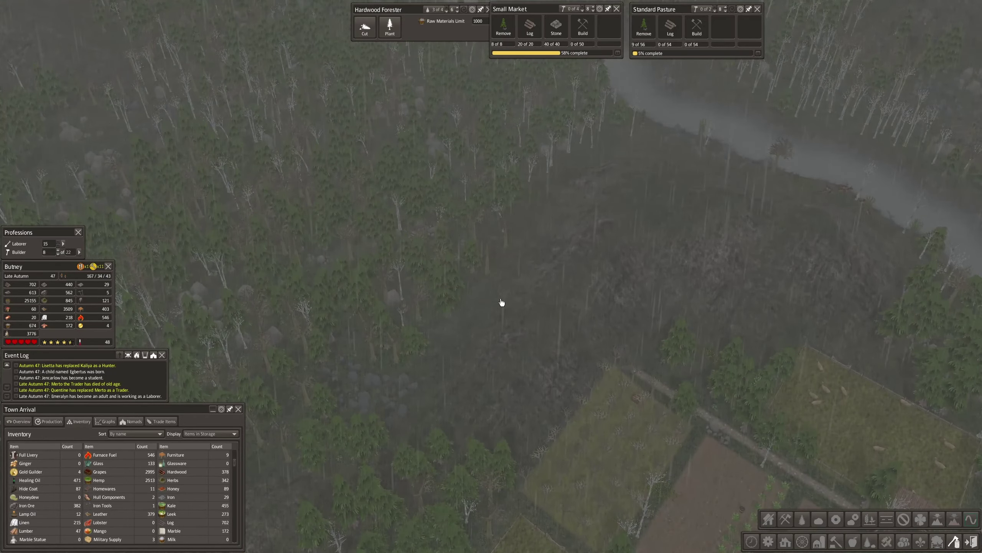
key("s")
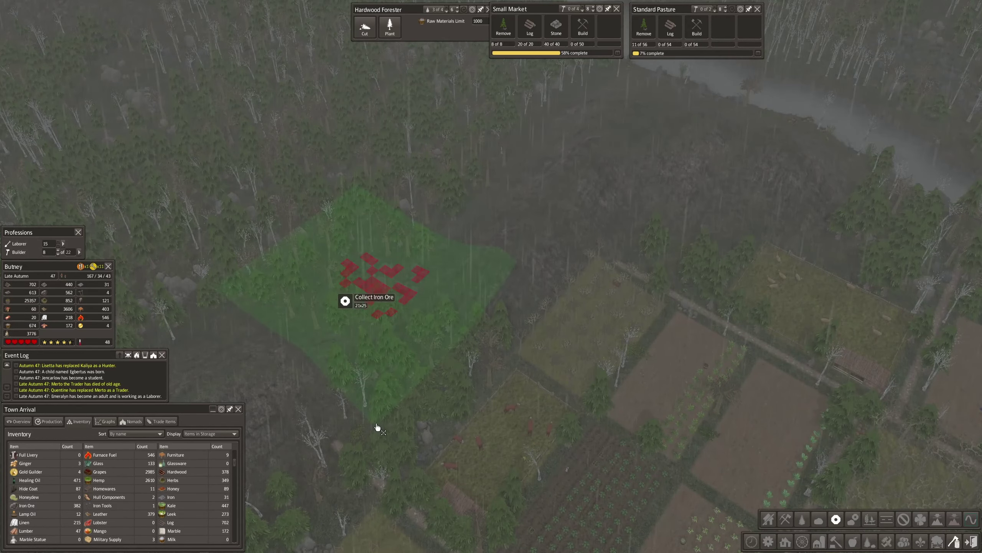
key("d")
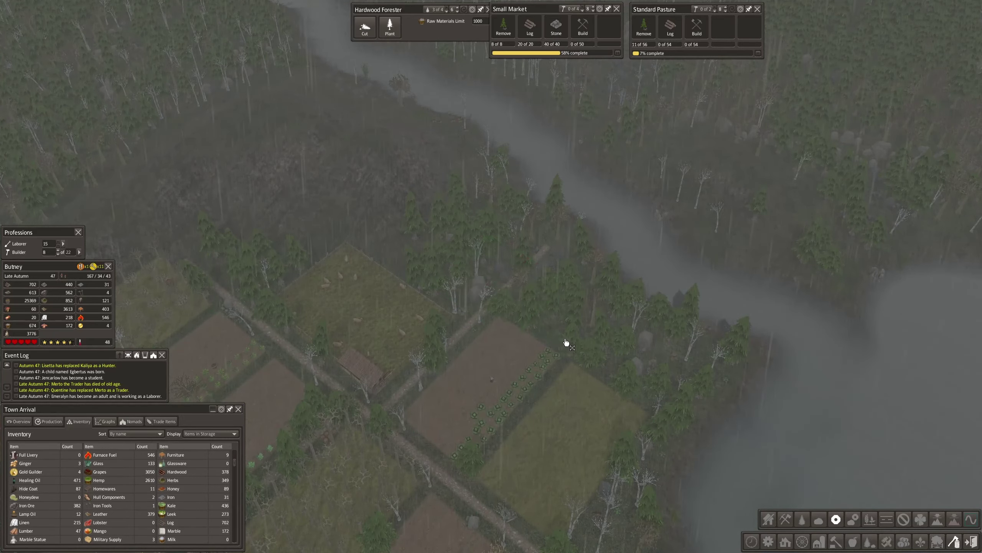
scroll(566, 343, "down", 3)
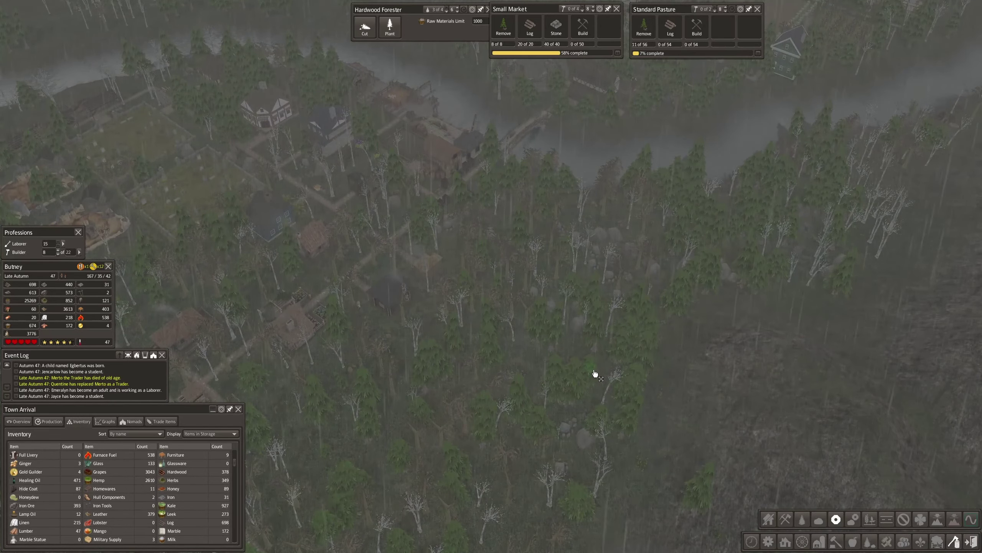
key("s")
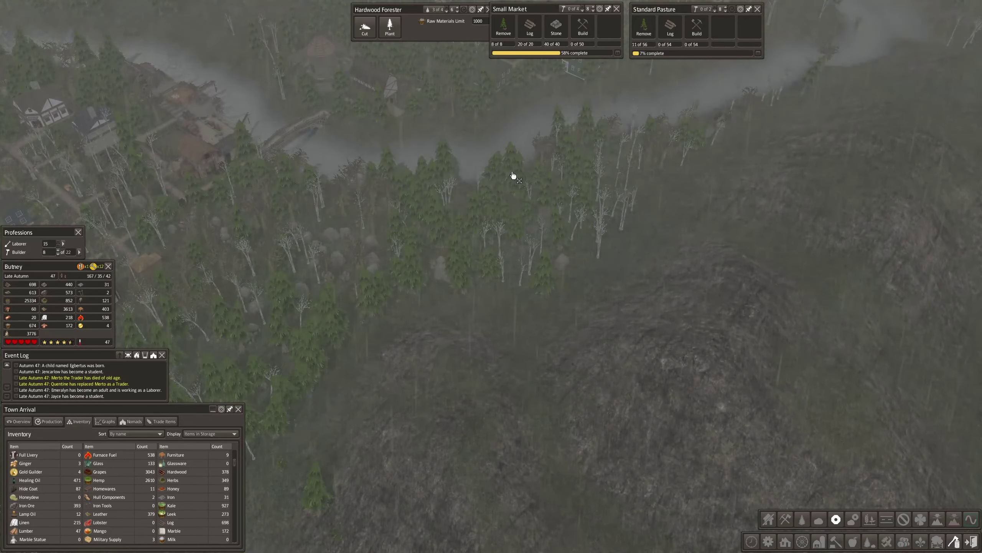
key("w")
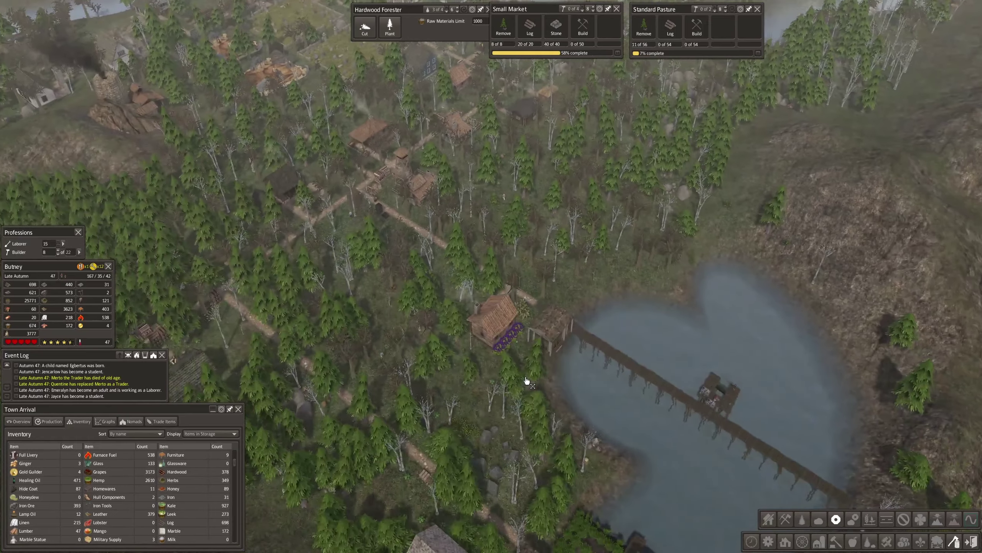
scroll(561, 389, "up", 3)
key("s")
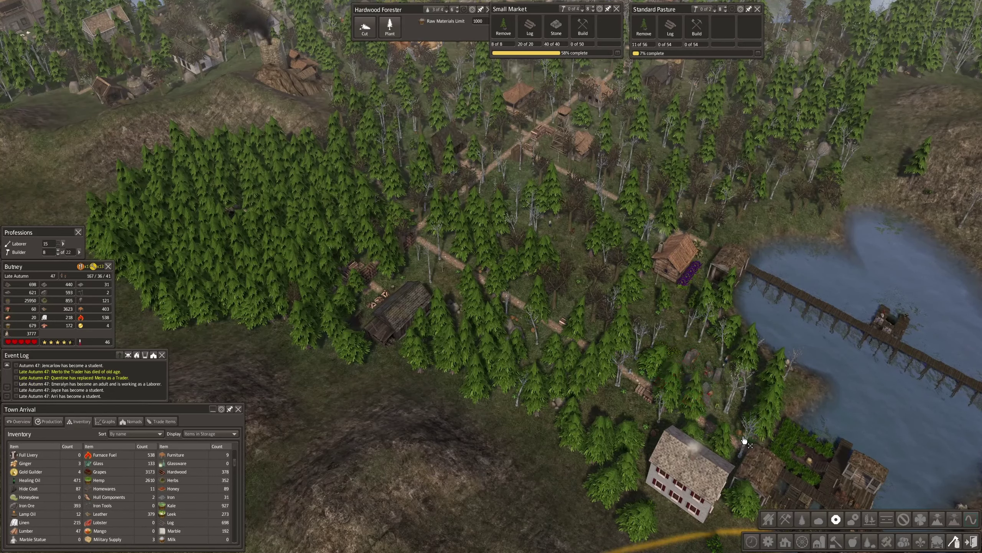
key("s")
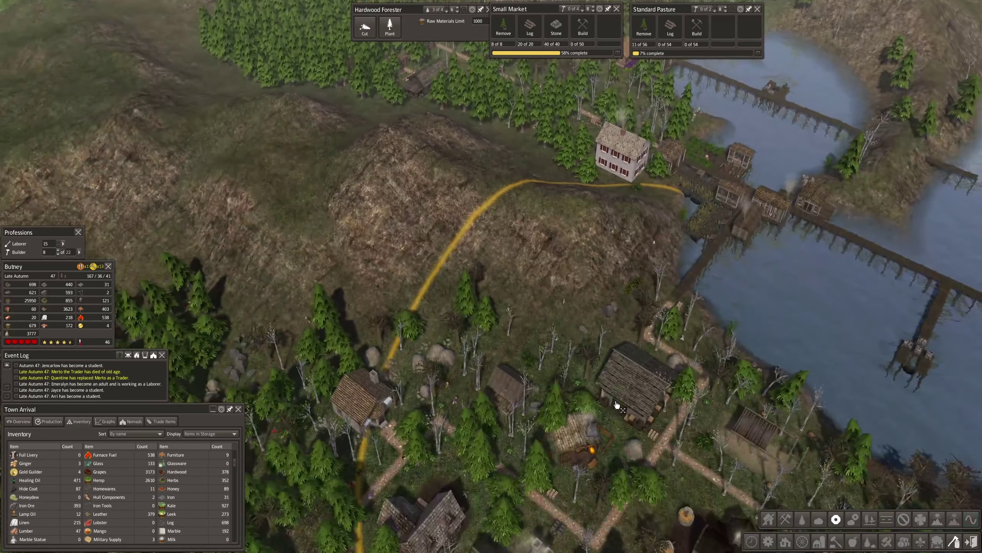
key("s")
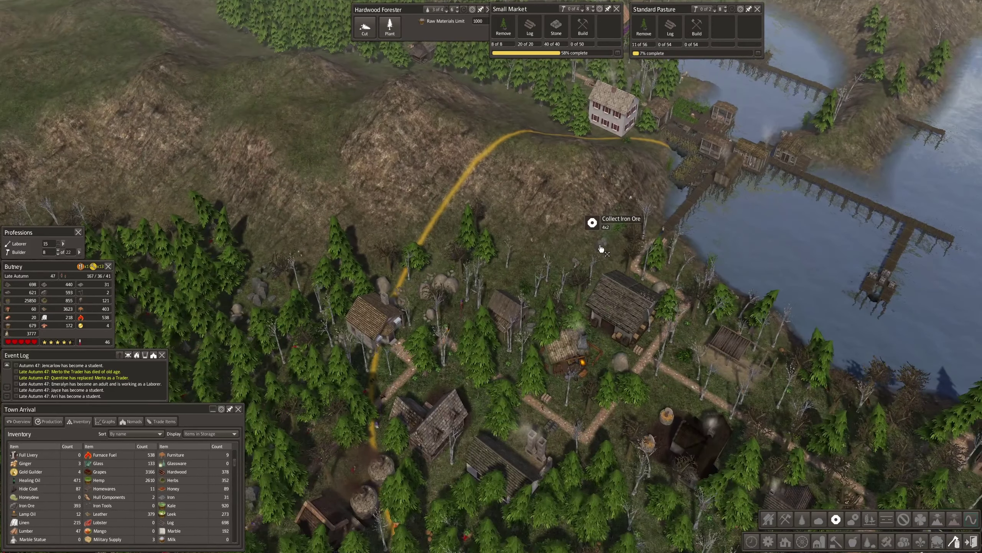
left_click(570, 323)
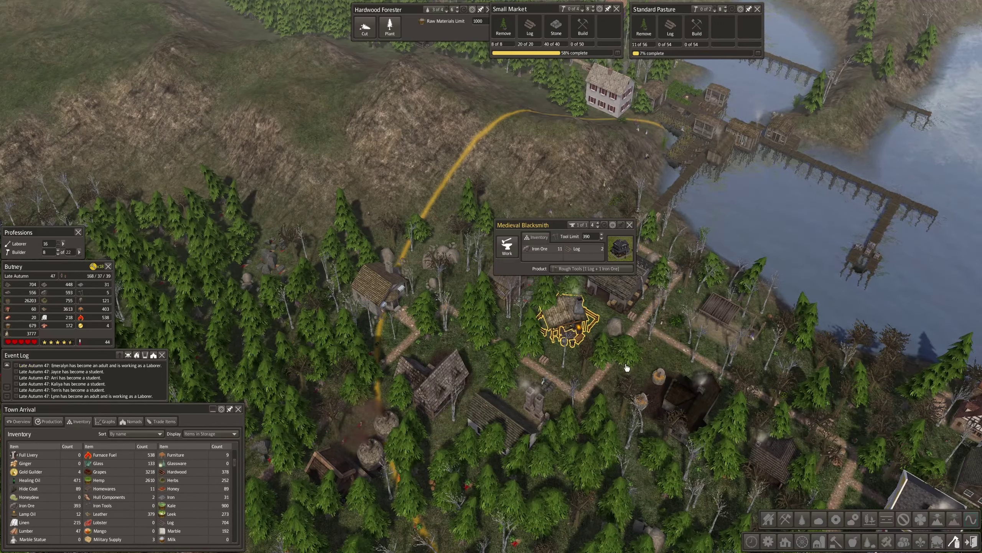
Step: Choose a house type from the housing build category for the roadside row
left_click(819, 541)
left_click(709, 503)
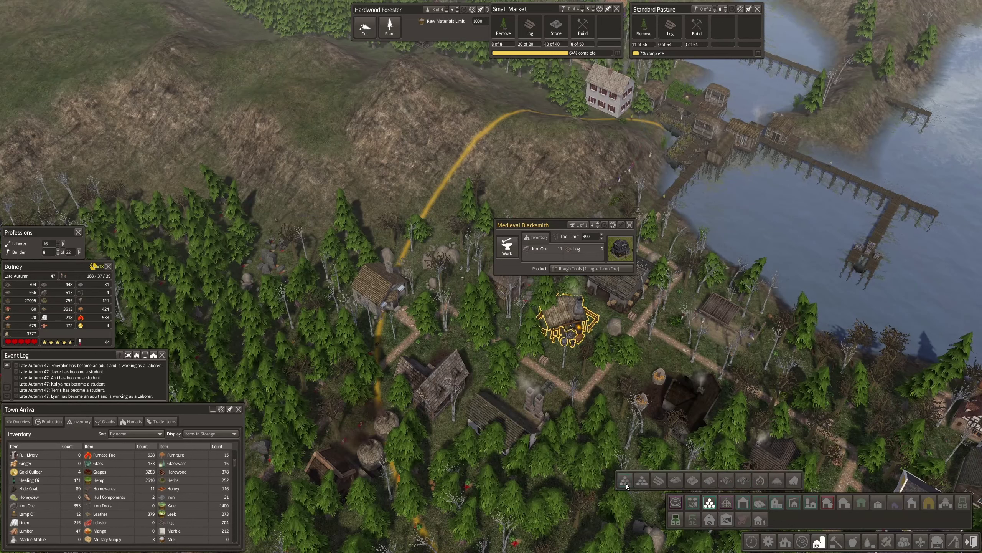
left_click(625, 480)
left_click(556, 459)
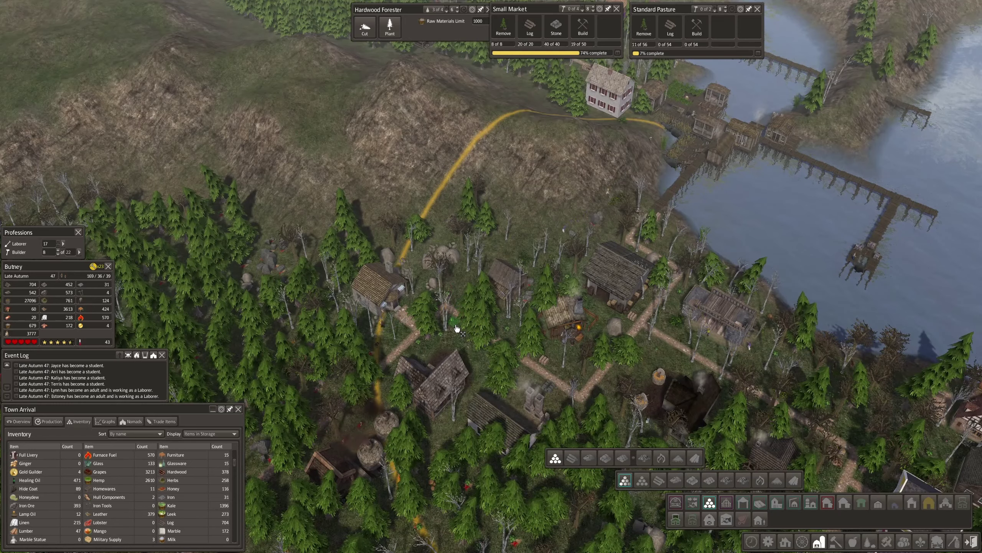
scroll(460, 311, "up", 1)
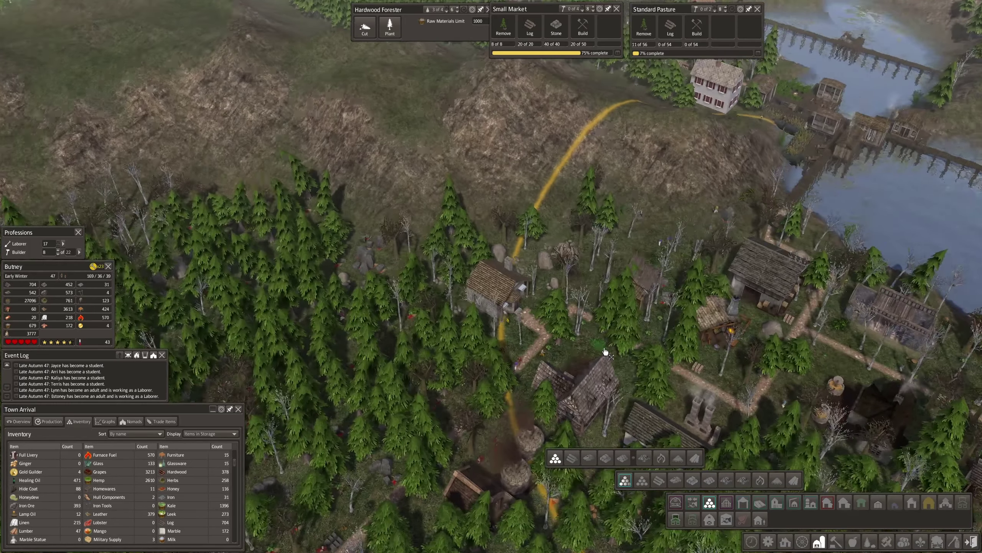
scroll(540, 342, "up", 2)
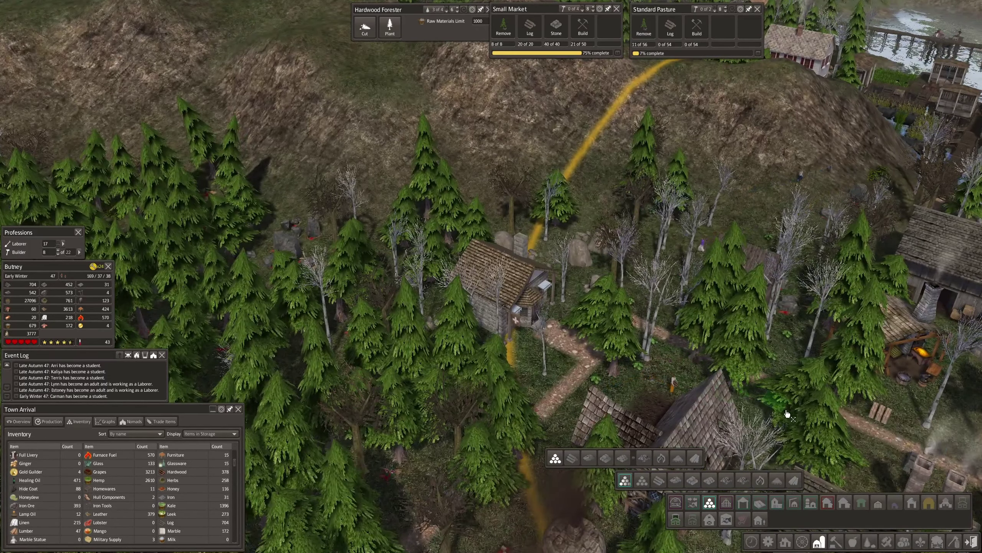
scroll(790, 414, "down", 5)
scroll(706, 376, "up", 2)
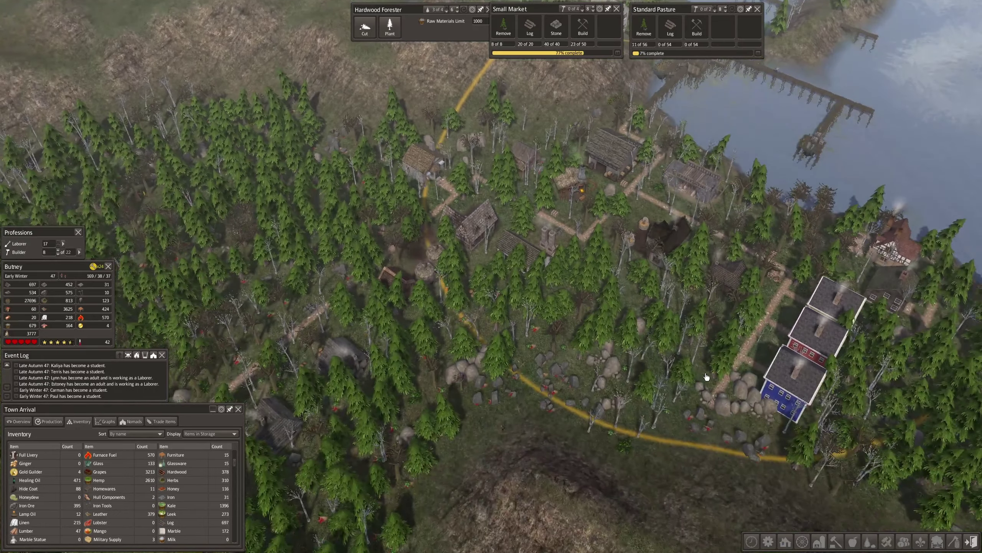
scroll(799, 360, "up", 1)
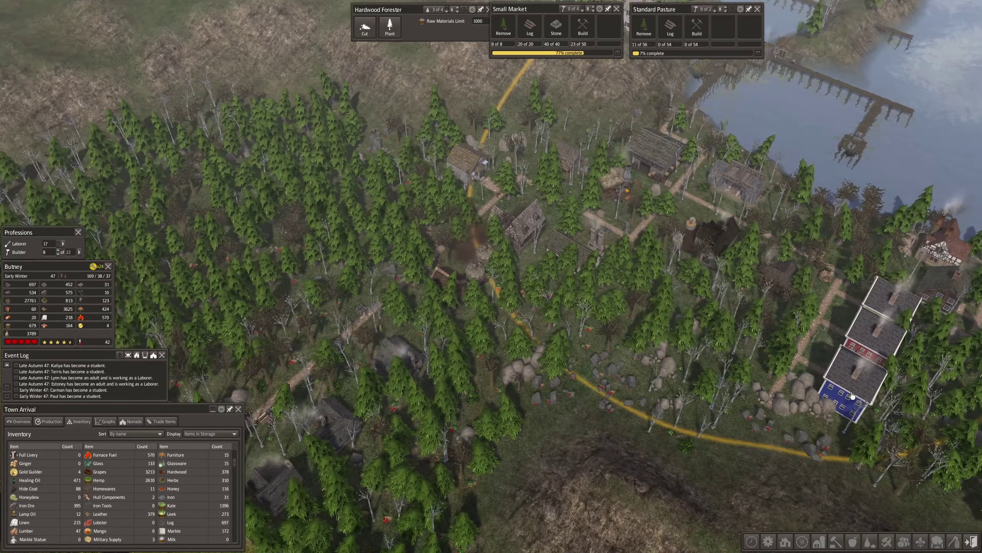
left_click_drag(852, 395, 433, 122)
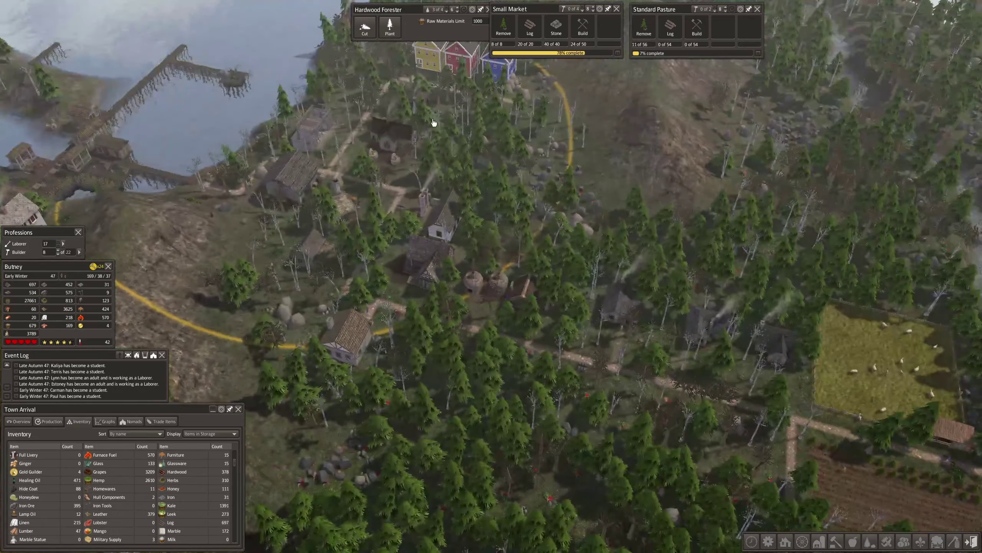
scroll(433, 123, "down", 3)
scroll(384, 130, "up", 3)
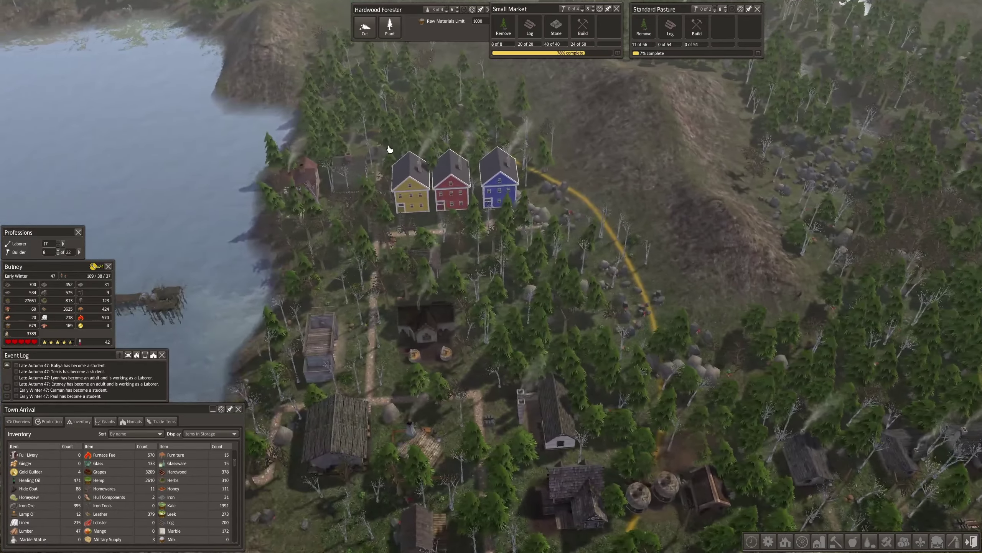
scroll(389, 148, "down", 2)
left_click_drag(399, 208, 418, 208)
scroll(426, 212, "up", 2)
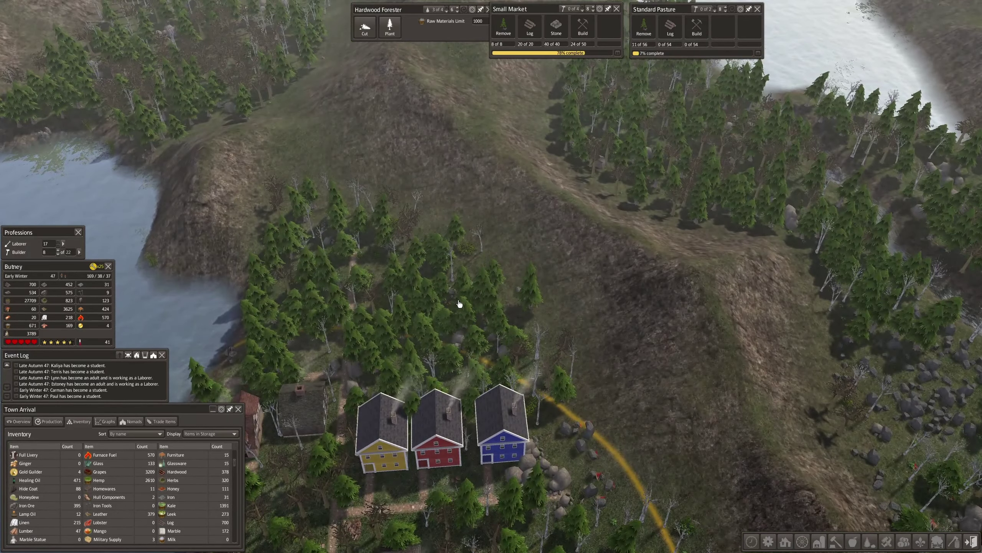
scroll(458, 303, "down", 4)
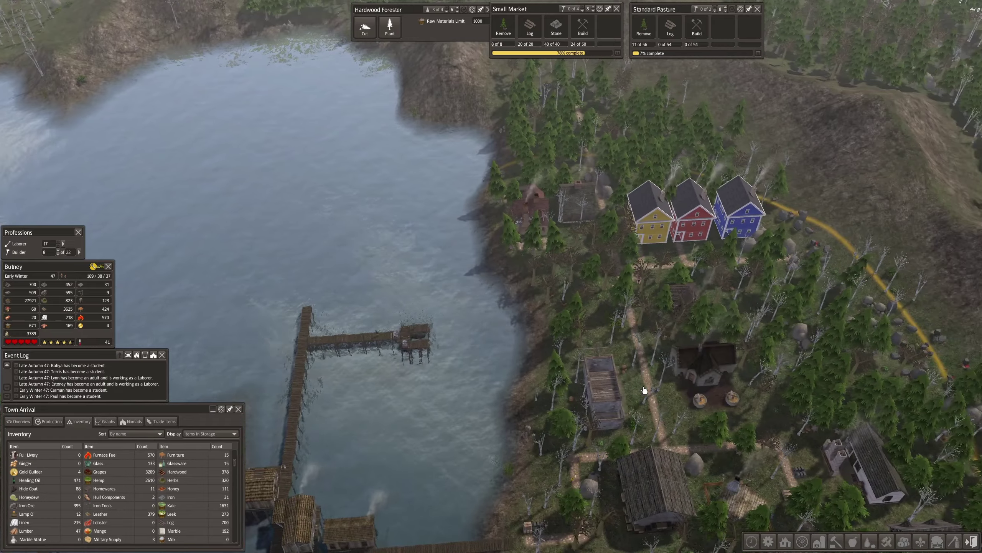
left_click_drag(661, 468, 460, 384)
scroll(383, 368, "up", 3)
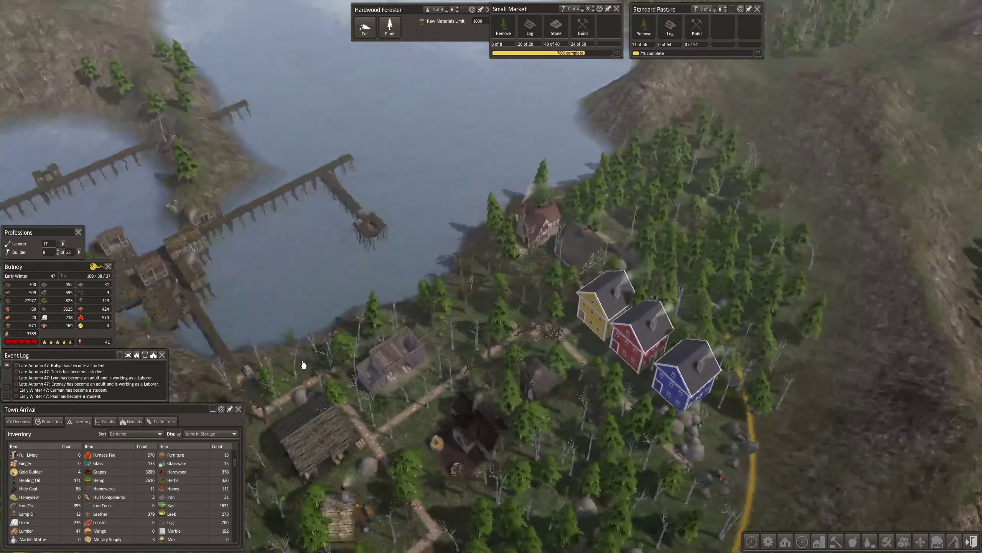
scroll(303, 365, "down", 2)
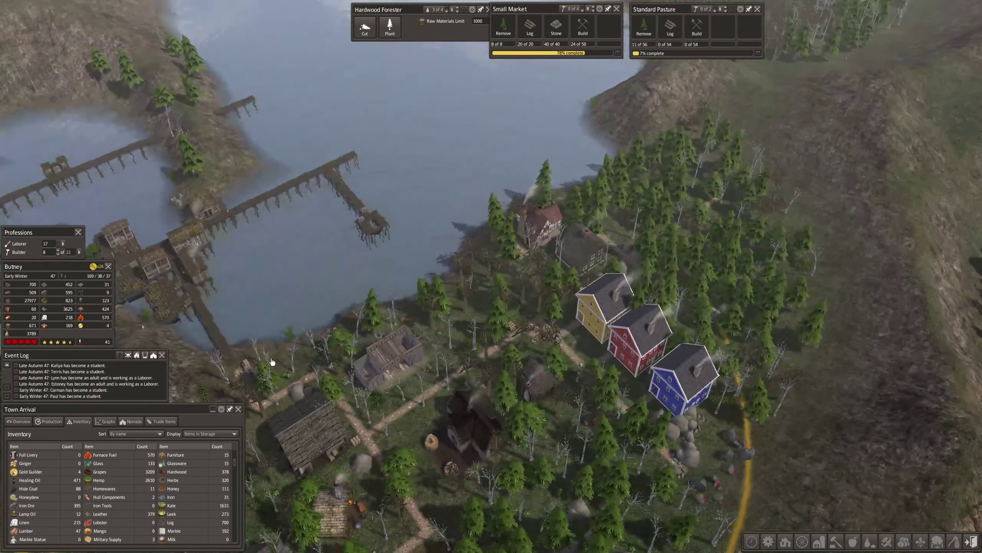
scroll(384, 346, "up", 2)
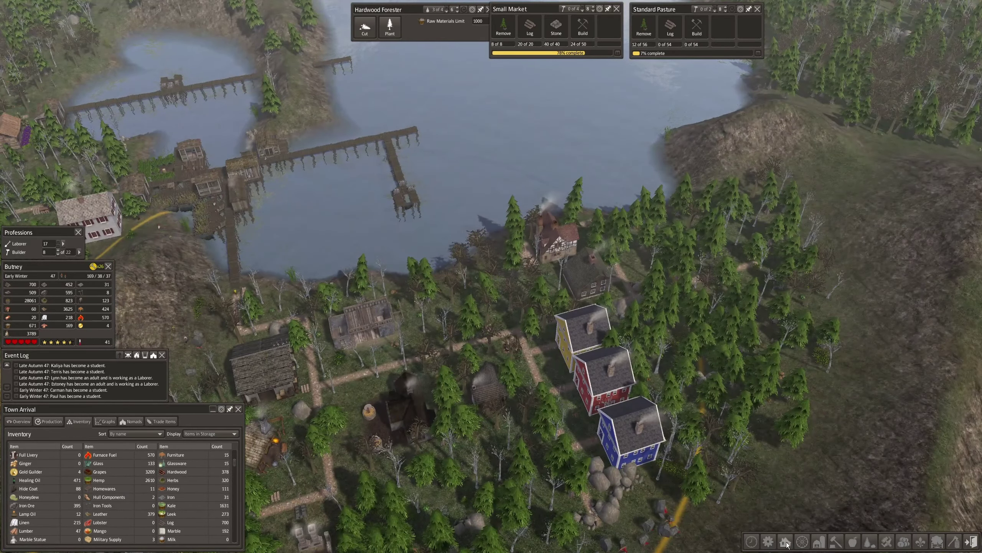
left_click(802, 542)
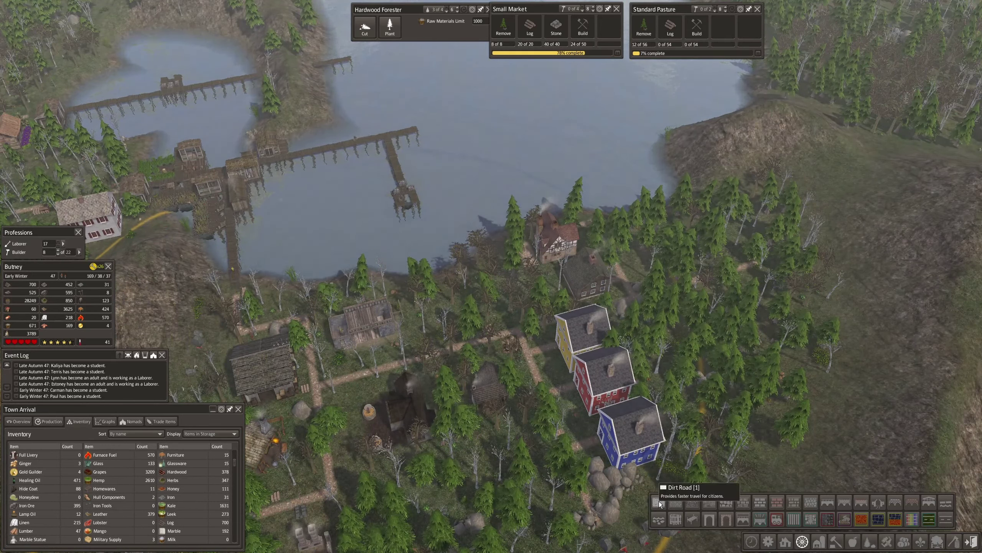
Step: Lay a Red Brick Road strip and extend it along an L-shaped route
left_click(777, 500)
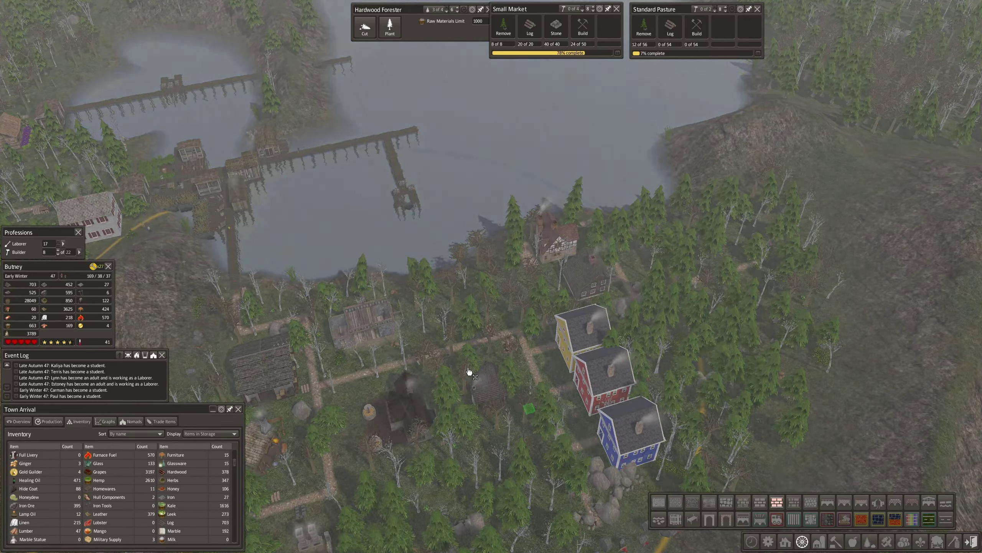
left_click_drag(363, 359, 383, 362)
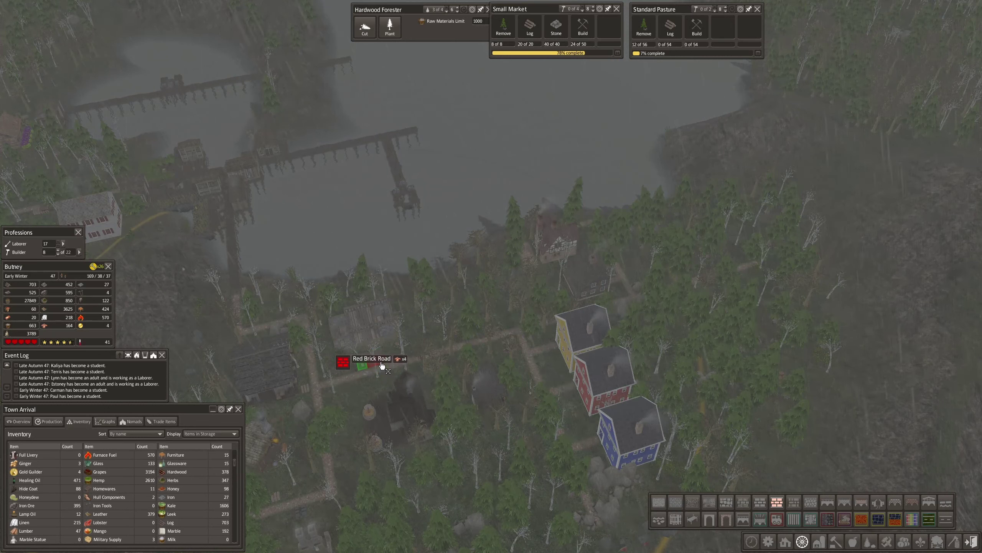
left_click_drag(365, 370, 476, 415)
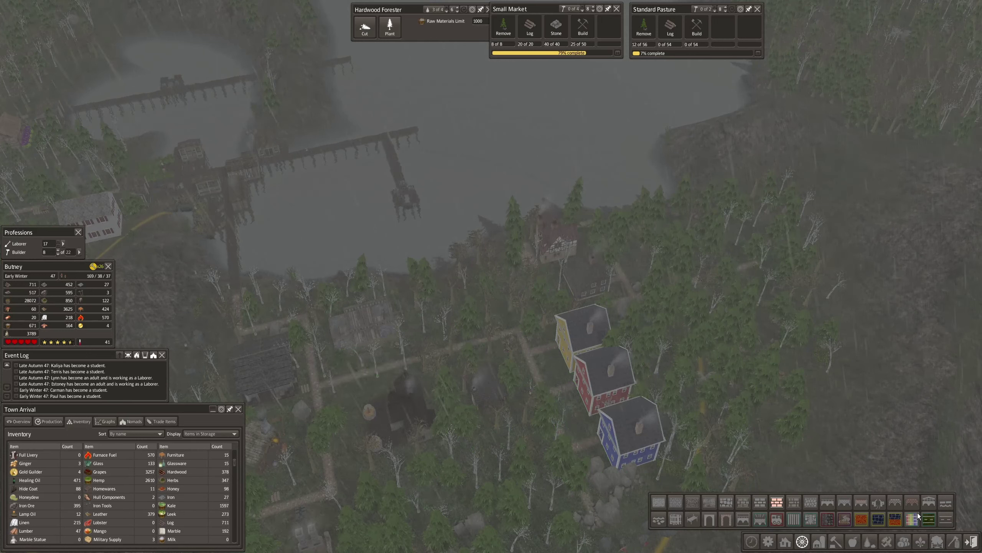
Step: Mark a tile beside the new road for removal and select the market building
left_click(955, 539)
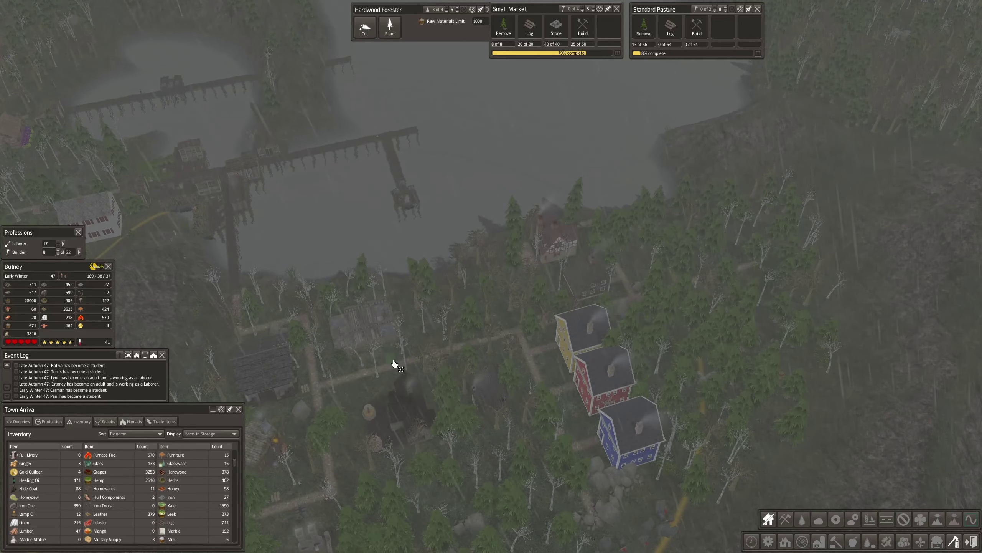
left_click(379, 362)
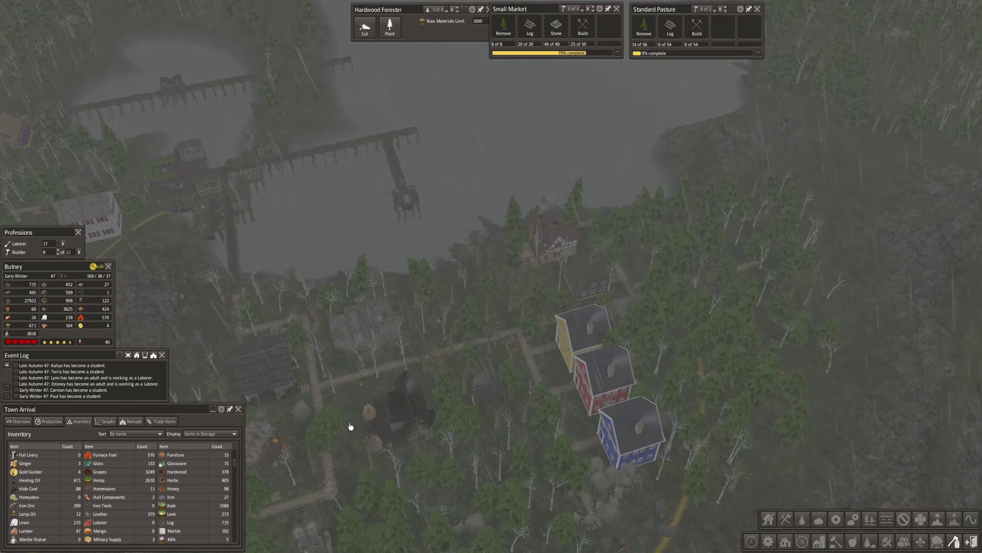
scroll(333, 392, "up", 3)
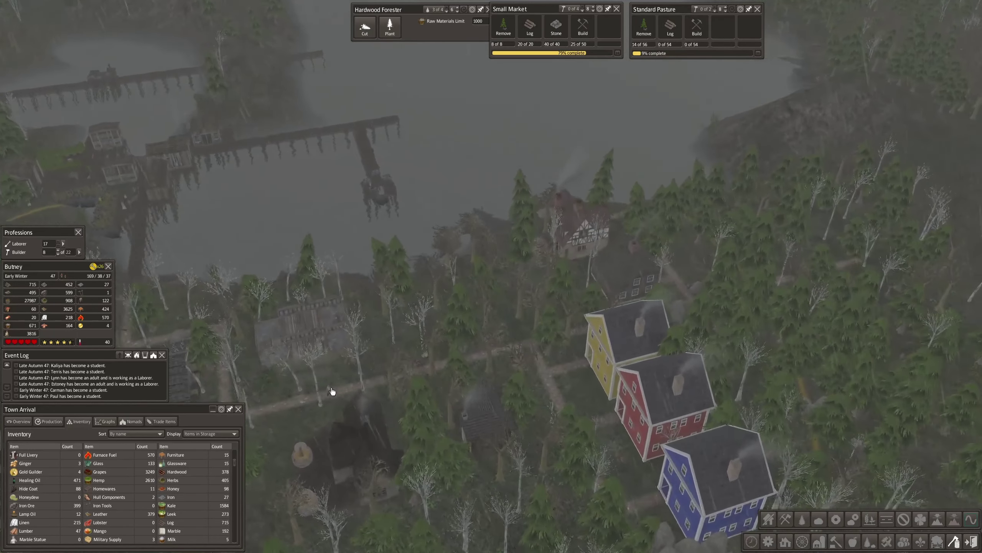
scroll(333, 392, "up", 2)
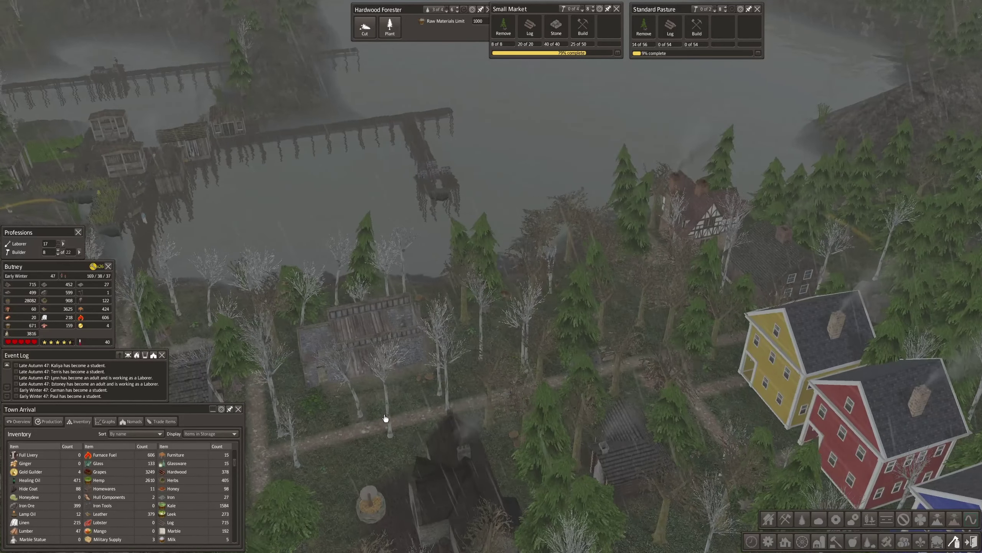
key("a")
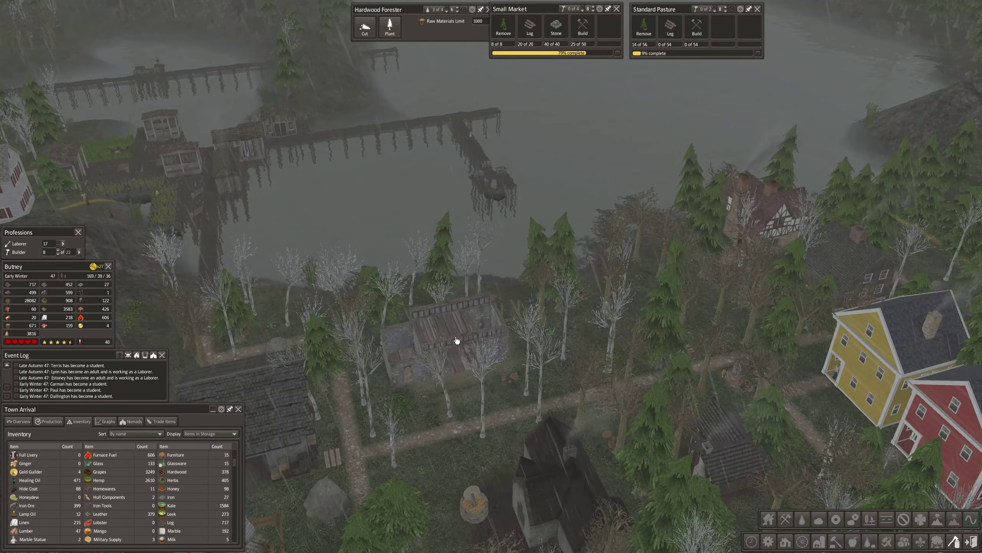
left_click(450, 349)
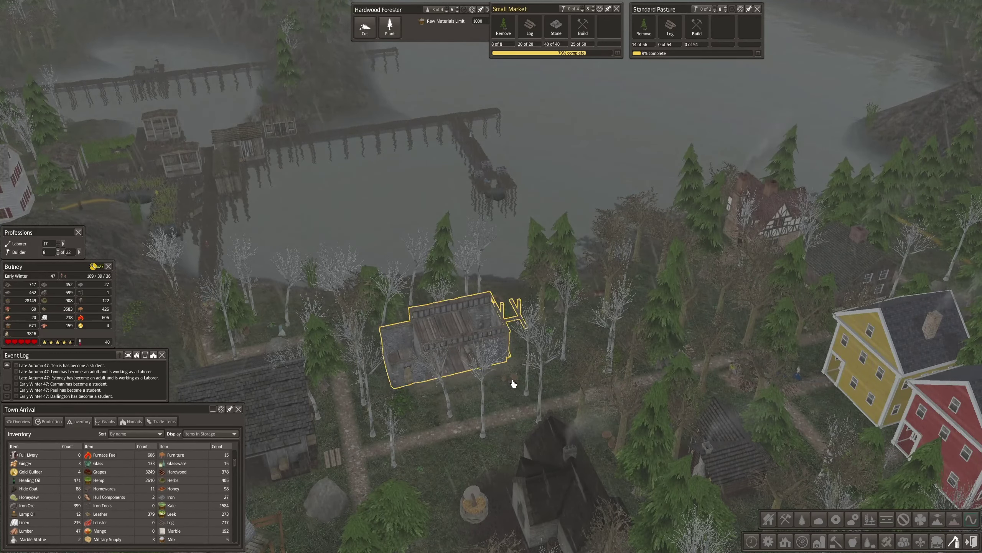
Step: Add two workers to the Hardwood Forester
left_click(428, 26)
left_click_drag(412, 11, 352, 190)
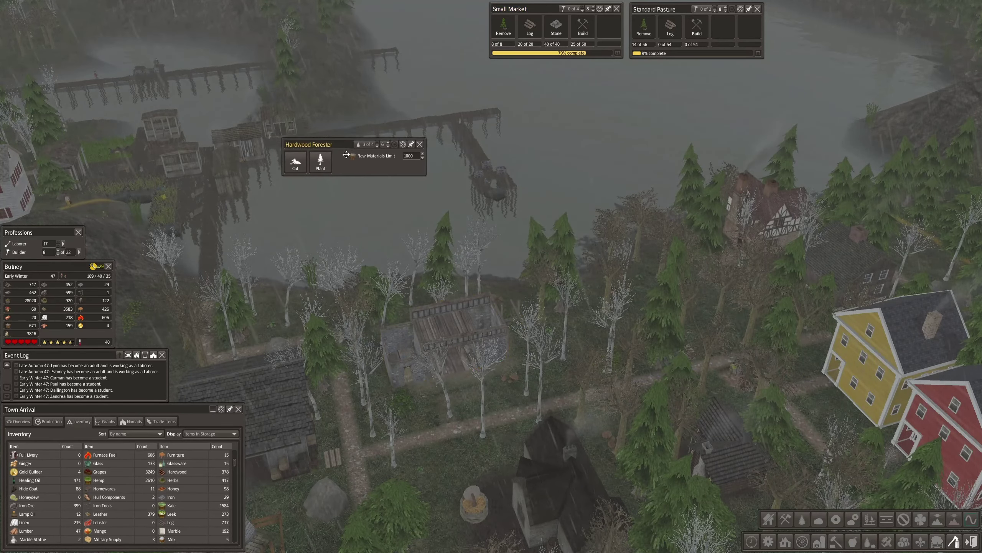
left_click(387, 191)
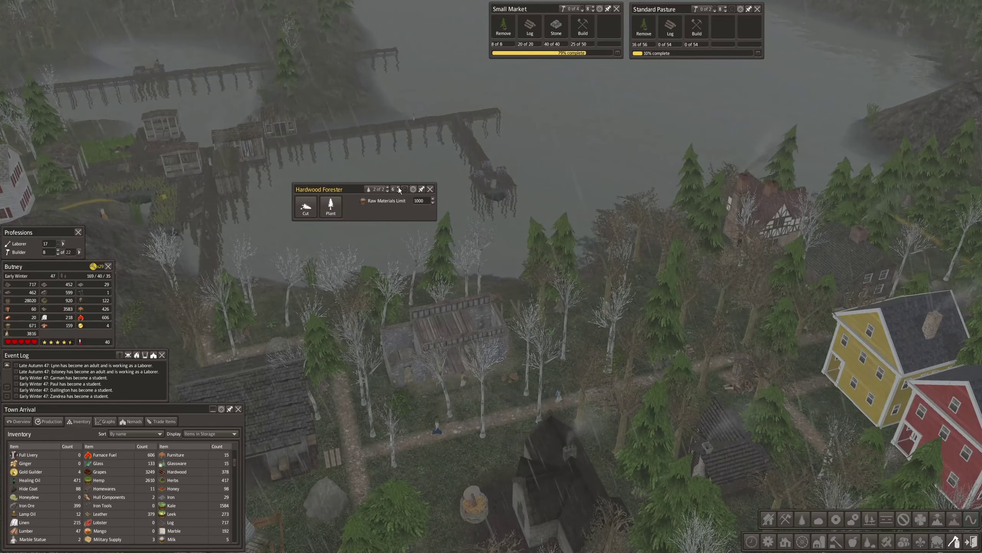
left_click(397, 187)
left_click(397, 188)
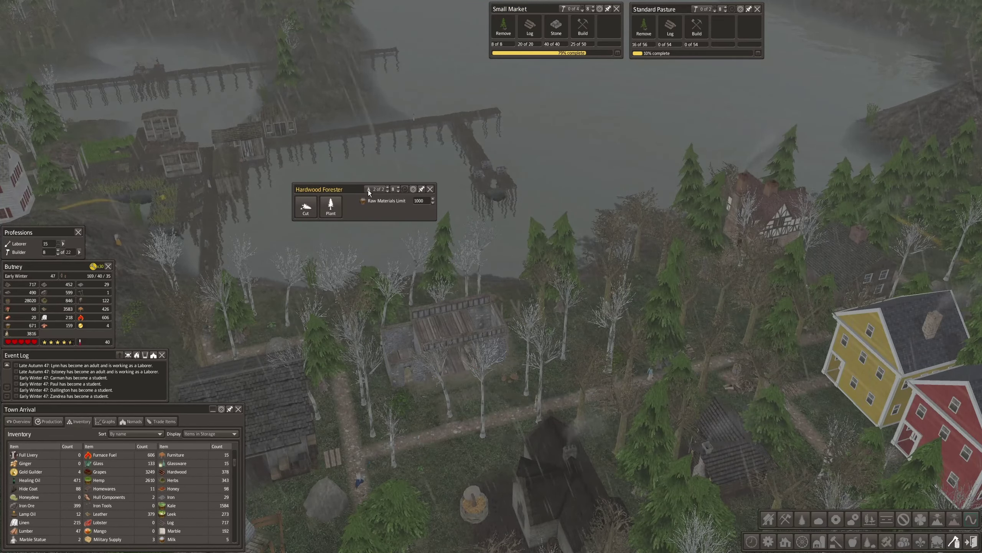
left_click_drag(342, 189, 334, 165)
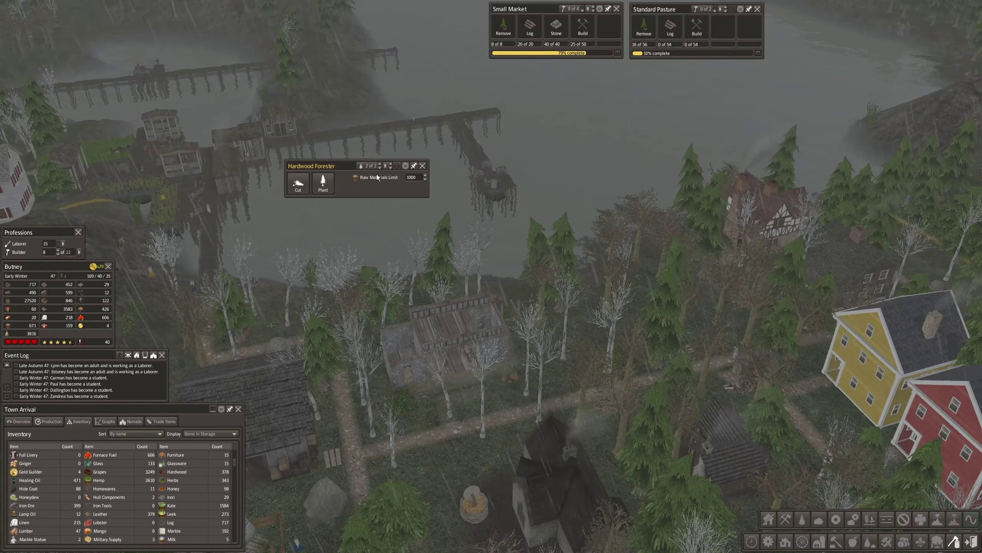
Step: Center on the Hardwood Forester and check its production: 15 logs this season
left_click(405, 166)
mouse_move(346, 166)
left_mouse_down()
mouse_move(323, 228)
mouse_move(346, 213)
mouse_move(348, 228)
left_mouse_up()
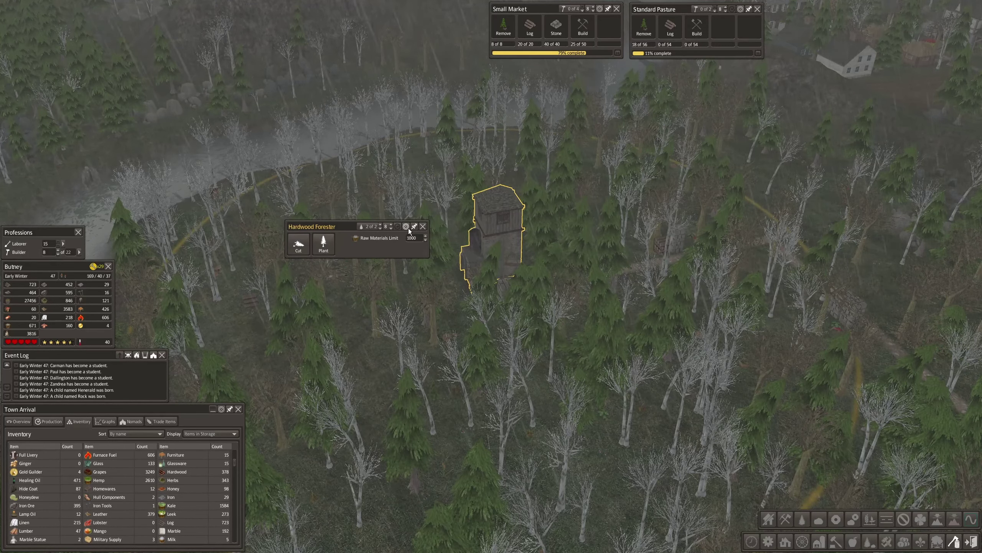
left_click(396, 227)
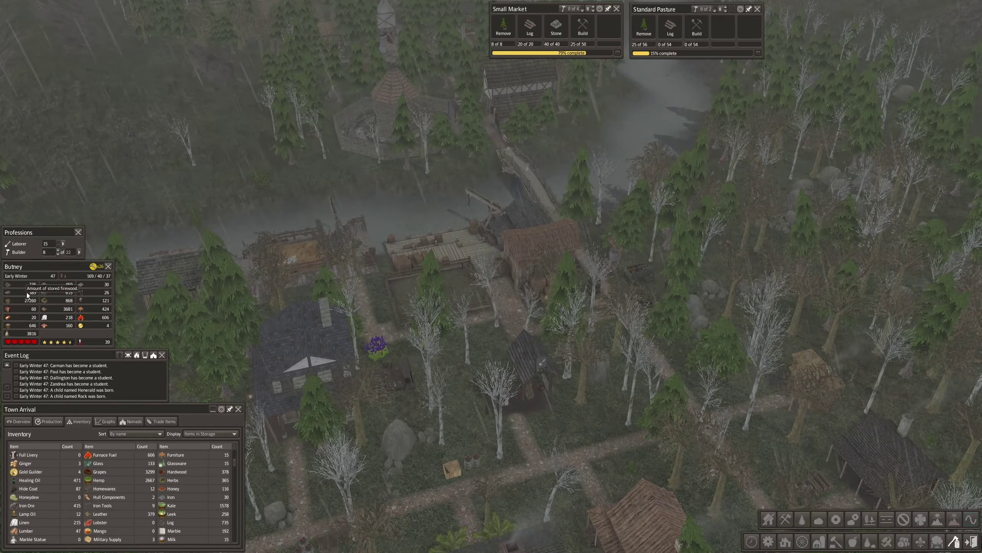
Step: Pan and rotate the camera across the riverside town
key("Left")
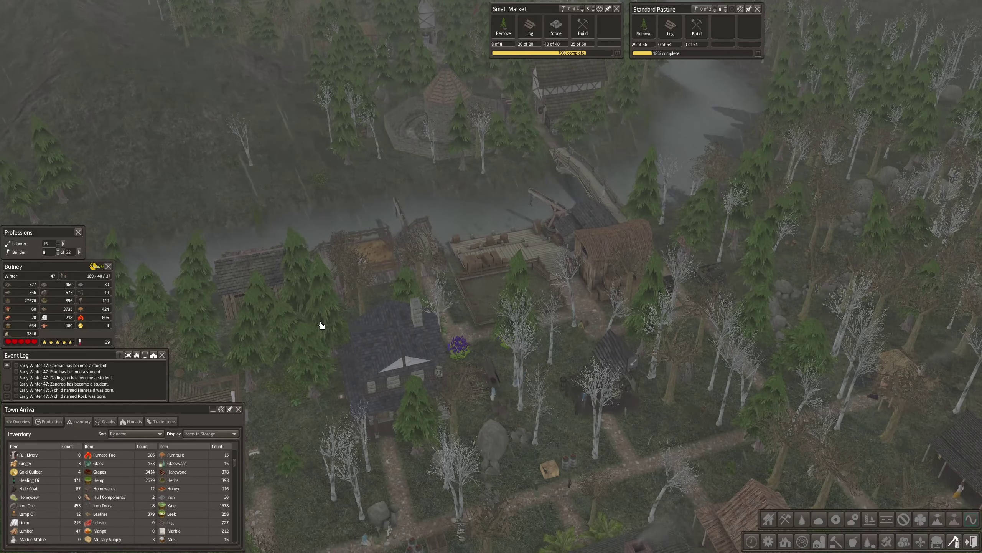
key("e")
scroll(322, 326, "up", 3)
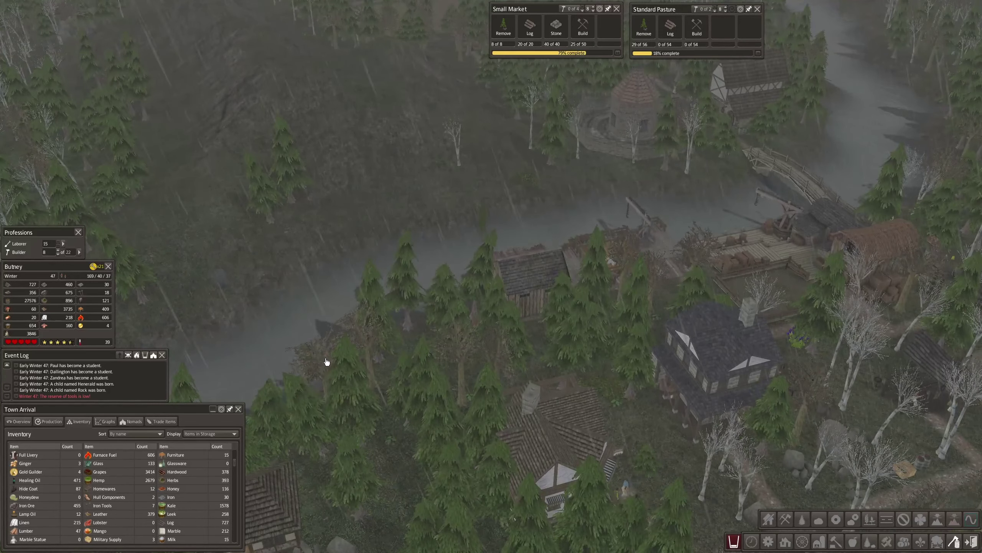
key("s")
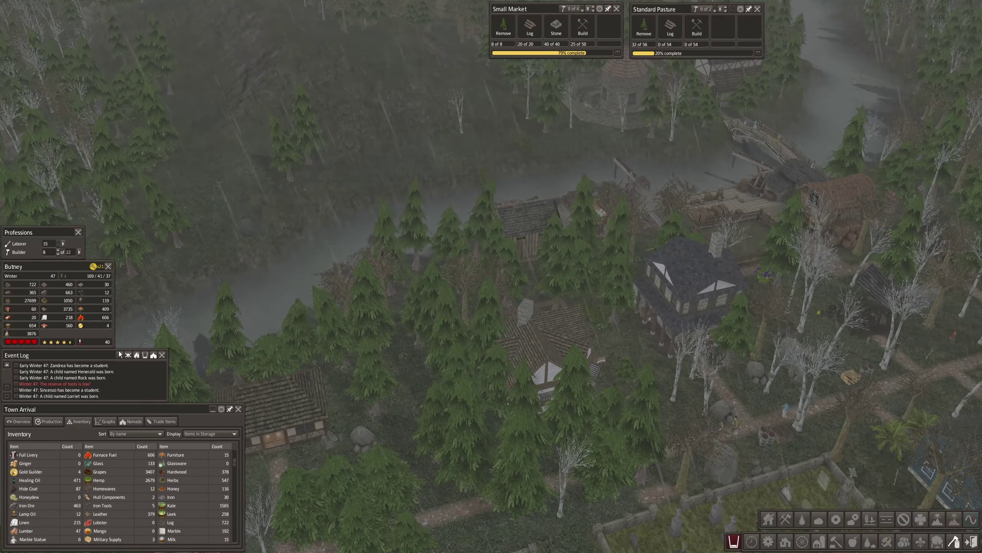
left_click(23, 421)
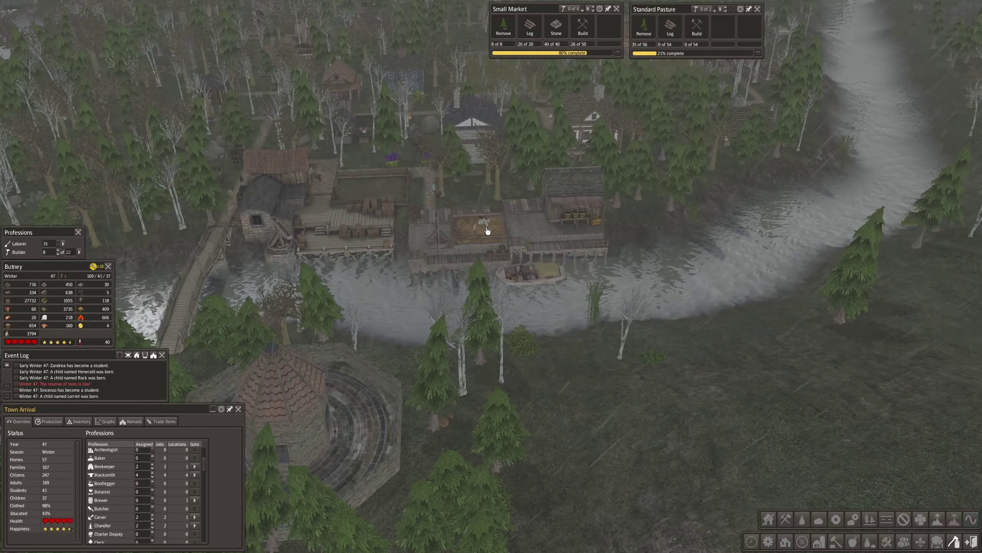
Step: Order one Sugar Beet Seeds from the Farm Supplier, then view acquired seeds and livestock
left_click(433, 251)
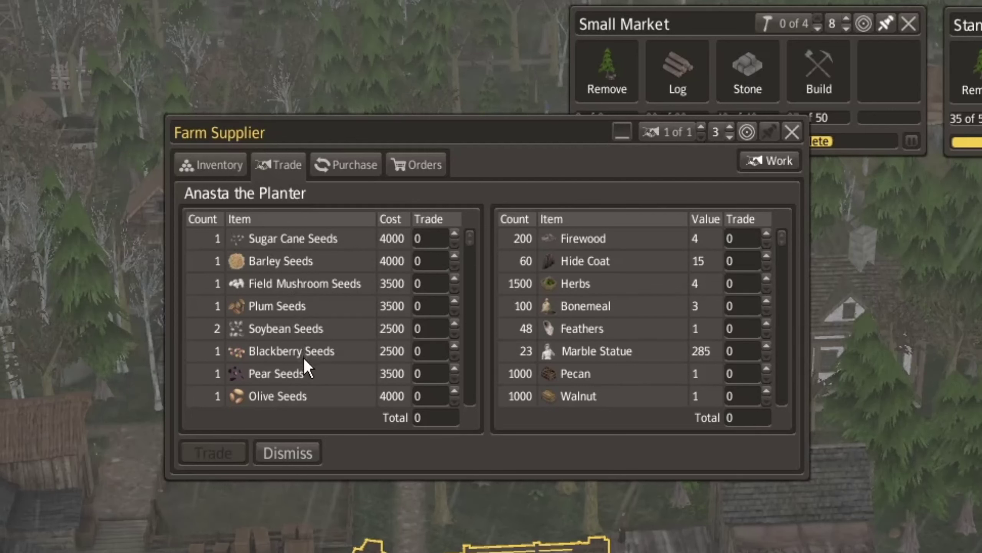
scroll(311, 357, "down", 3)
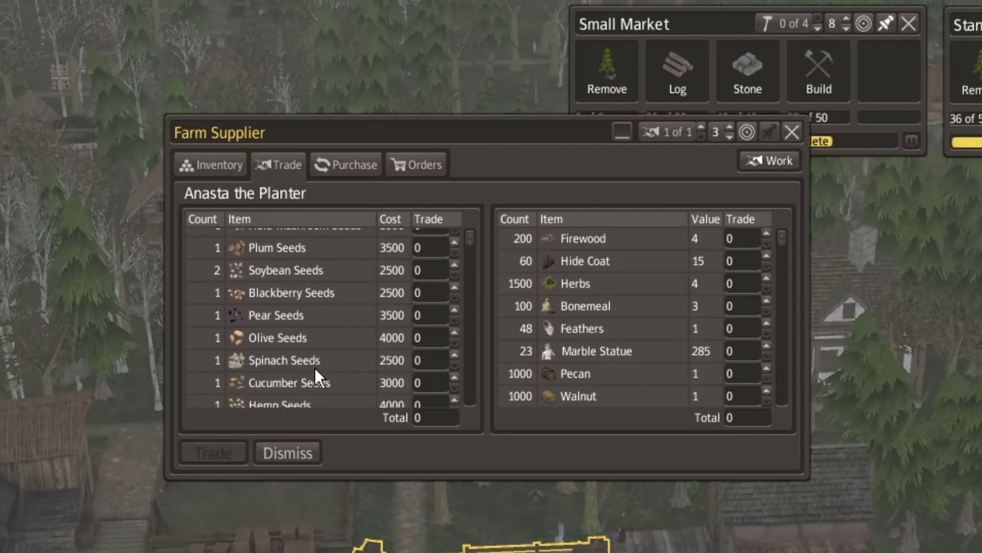
scroll(323, 398, "down", 3)
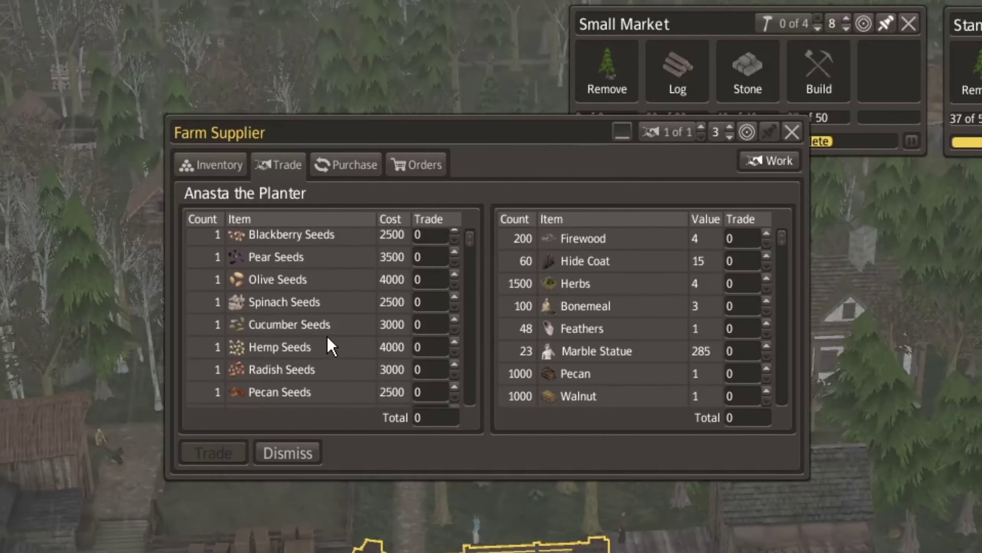
scroll(327, 349, "down", 3)
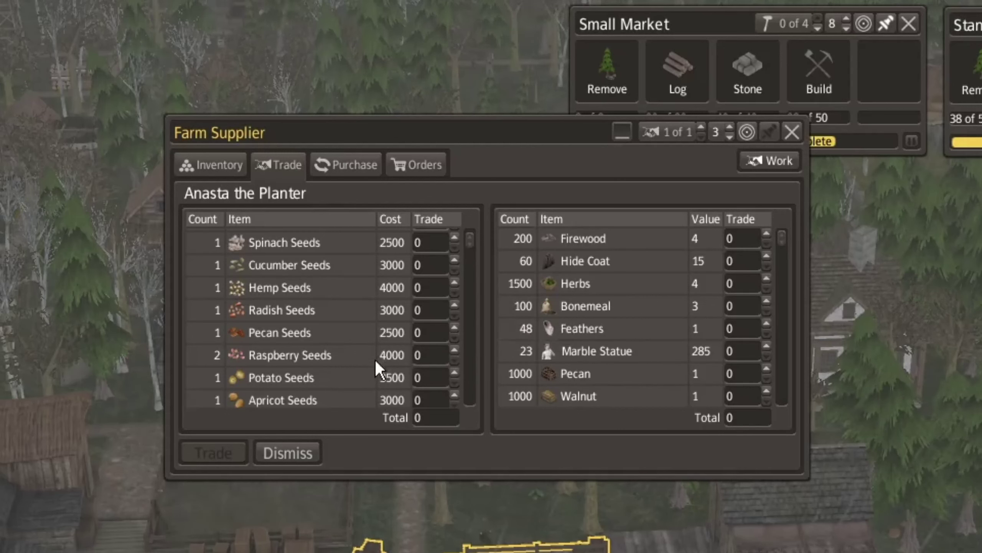
scroll(313, 385, "down", 3)
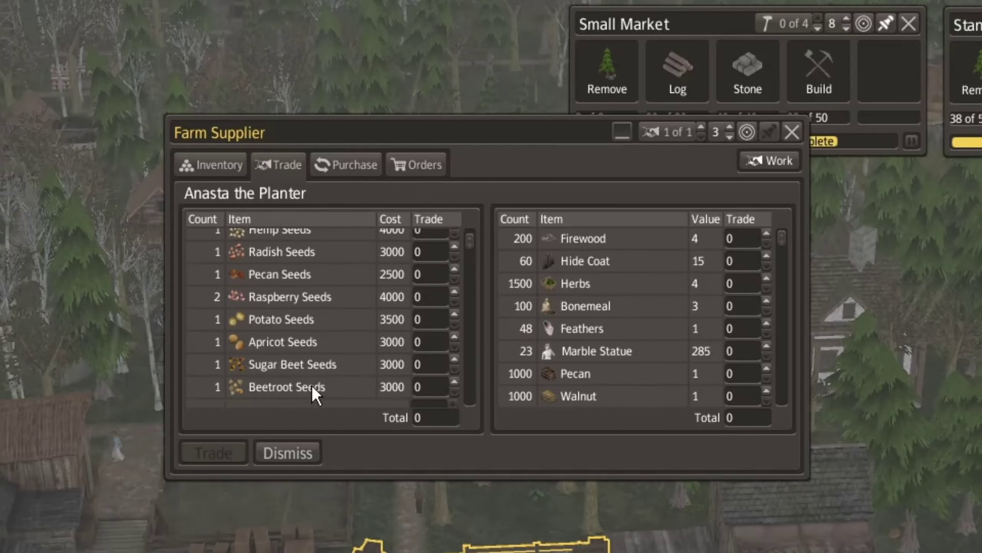
scroll(312, 386, "down", 3)
scroll(312, 384, "up", 2)
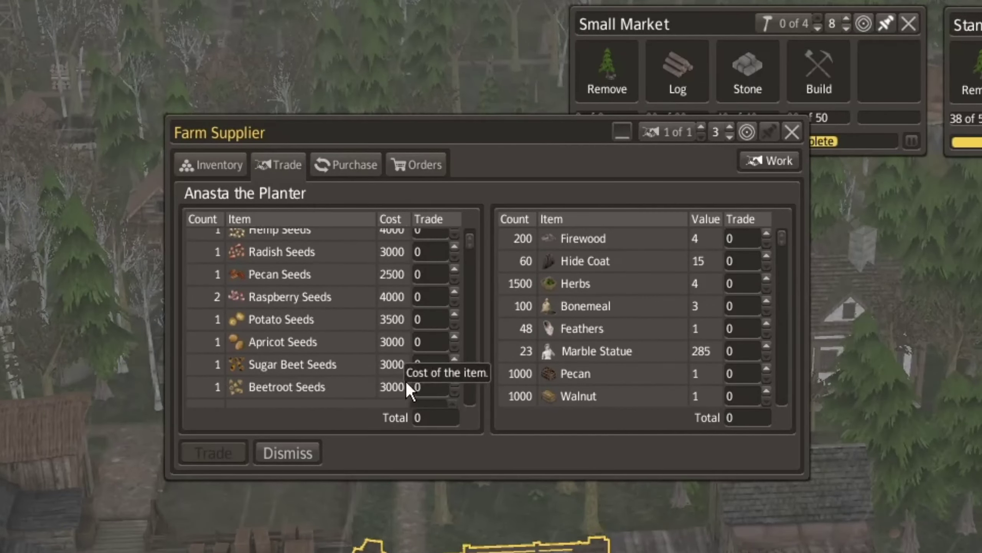
left_click(456, 358)
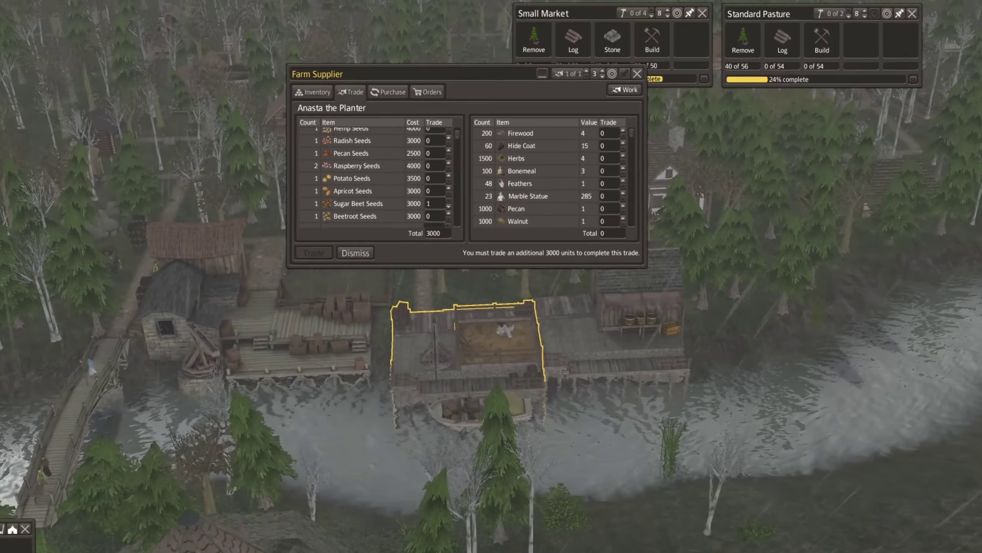
key("Escape")
left_click(167, 421)
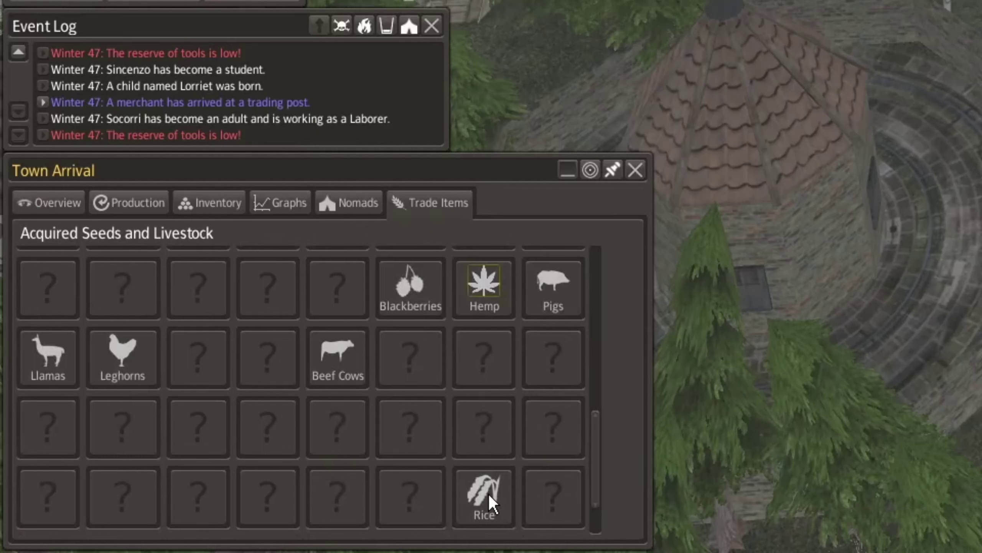
scroll(197, 497, "down", 3)
scroll(197, 498, "down", 2)
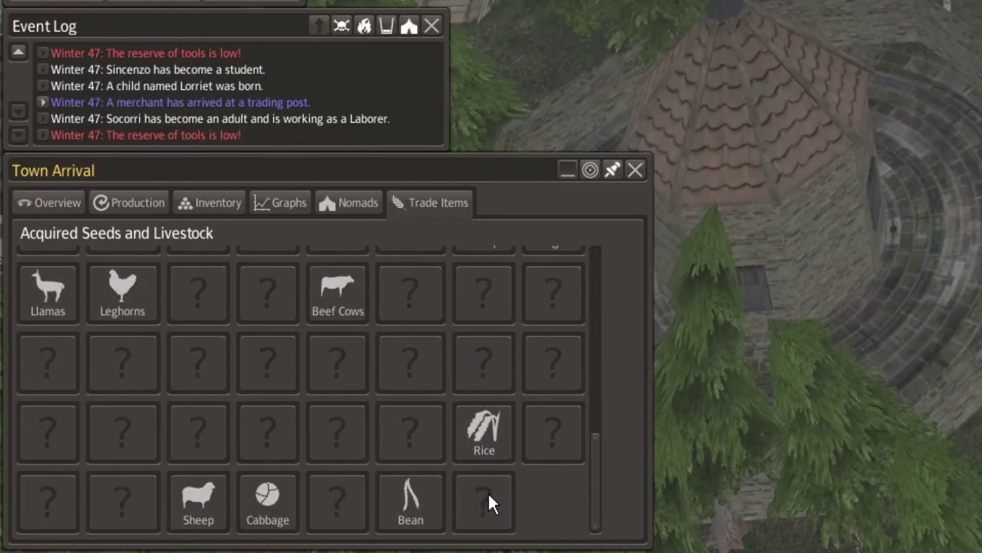
scroll(488, 502, "up", 3)
scroll(488, 503, "up", 2)
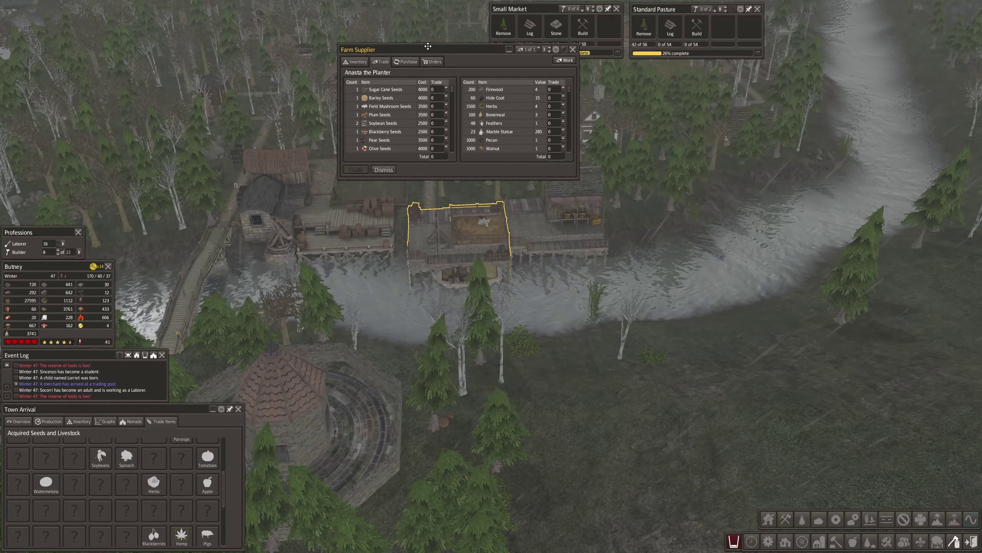
Step: Mark one Potato Seeds and one Olive Seeds for purchase, totalling 10500
mouse_move(494, 74)
left_mouse_down()
mouse_move(591, 94)
mouse_move(693, 275)
left_mouse_up()
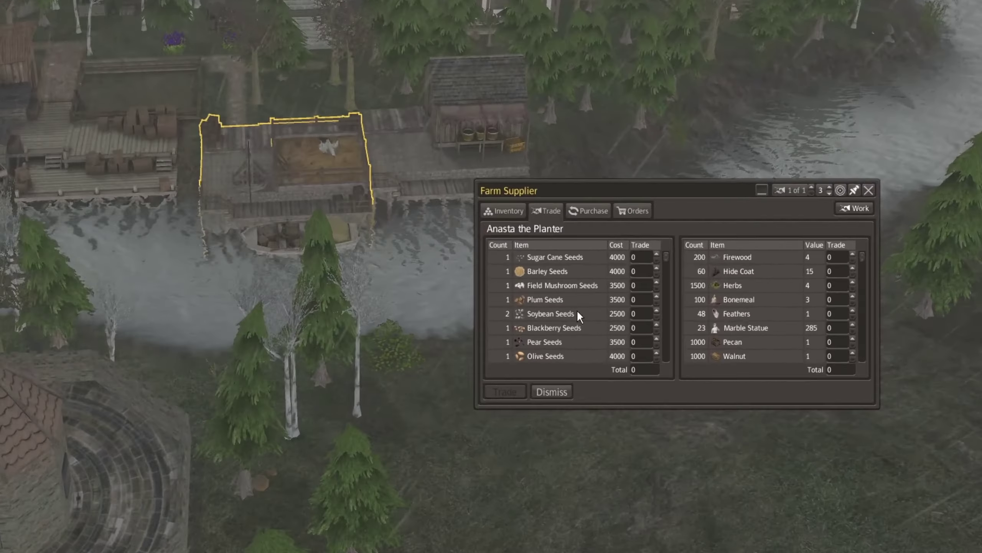
scroll(577, 311, "down", 5)
left_click(657, 296)
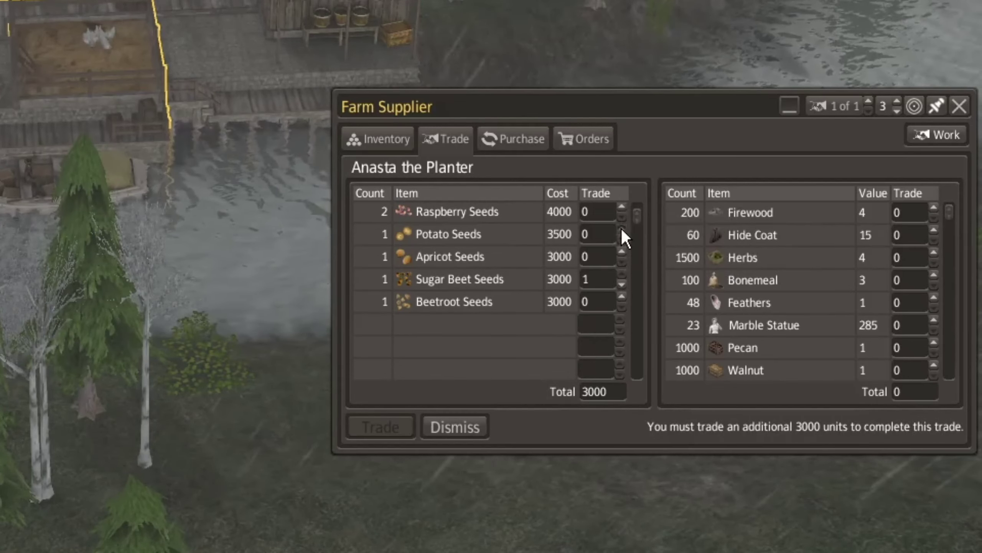
left_click(622, 229)
scroll(532, 288, "up", 3)
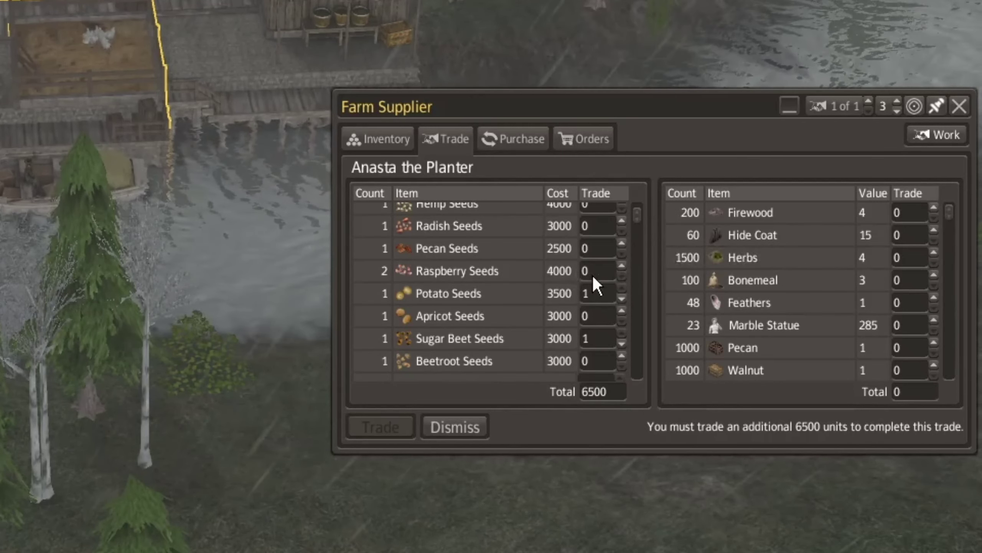
scroll(592, 274, "up", 3)
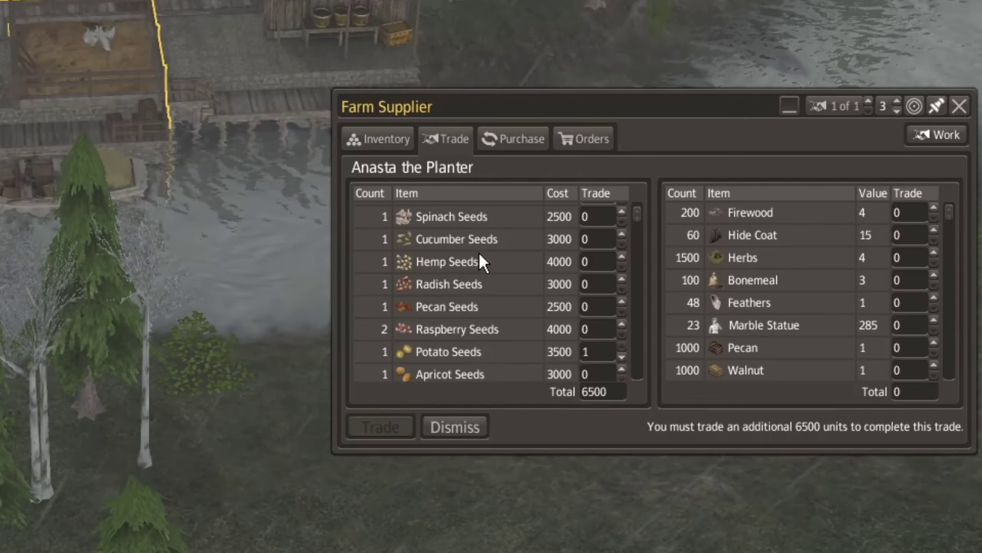
scroll(487, 254, "up", 3)
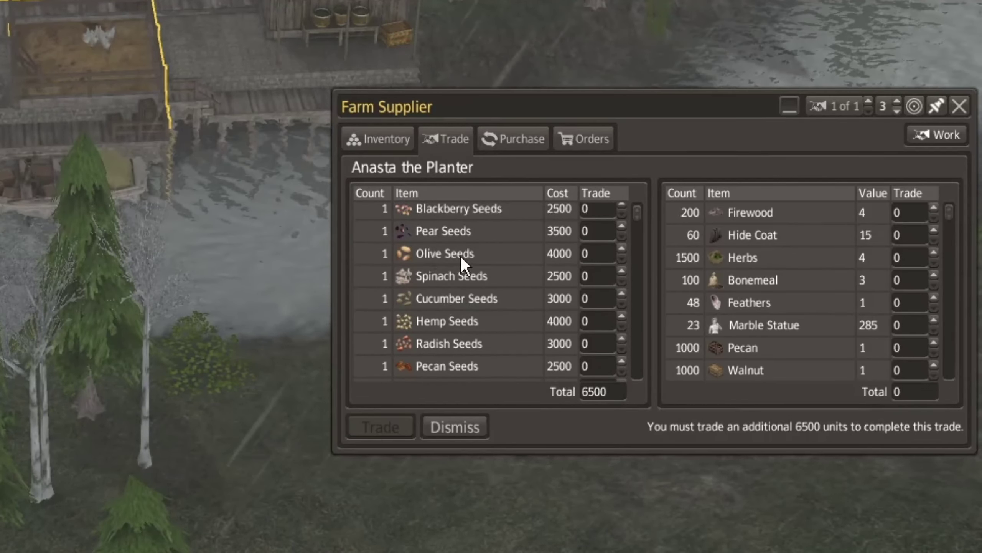
left_click(622, 247)
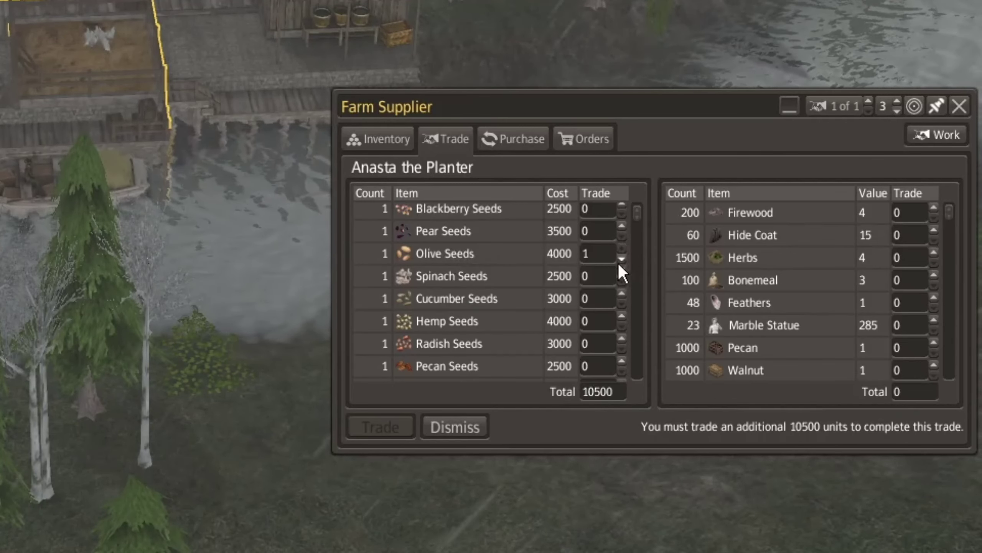
scroll(460, 256, "up", 3)
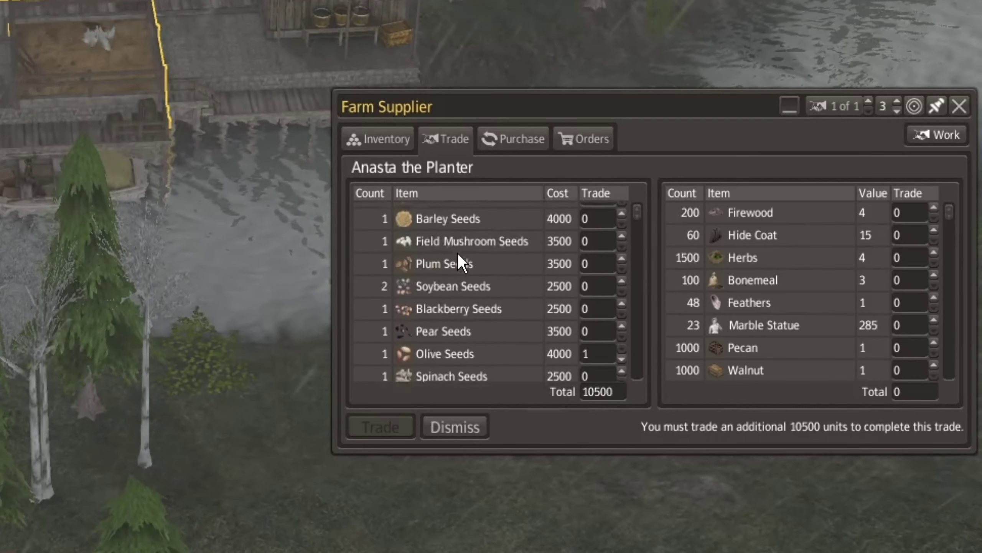
scroll(461, 256, "up", 2)
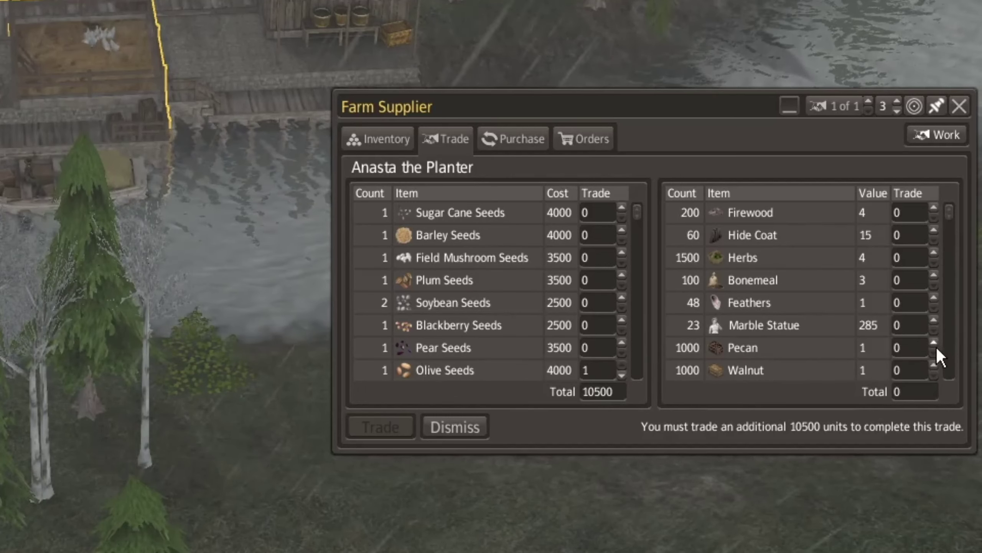
Step: Offer extra Marble Statues and settle the Herbs payment at 980
left_click(932, 317)
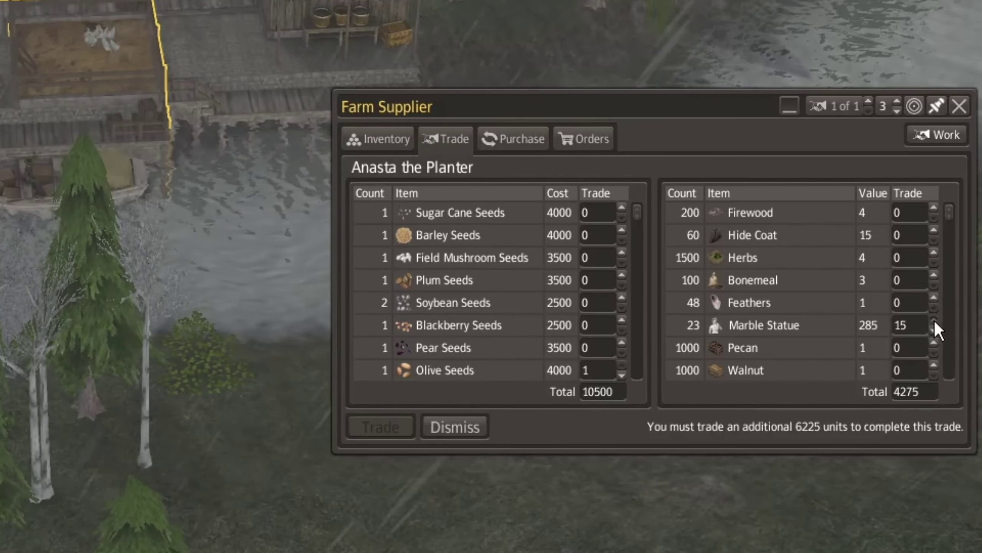
left_click(933, 317)
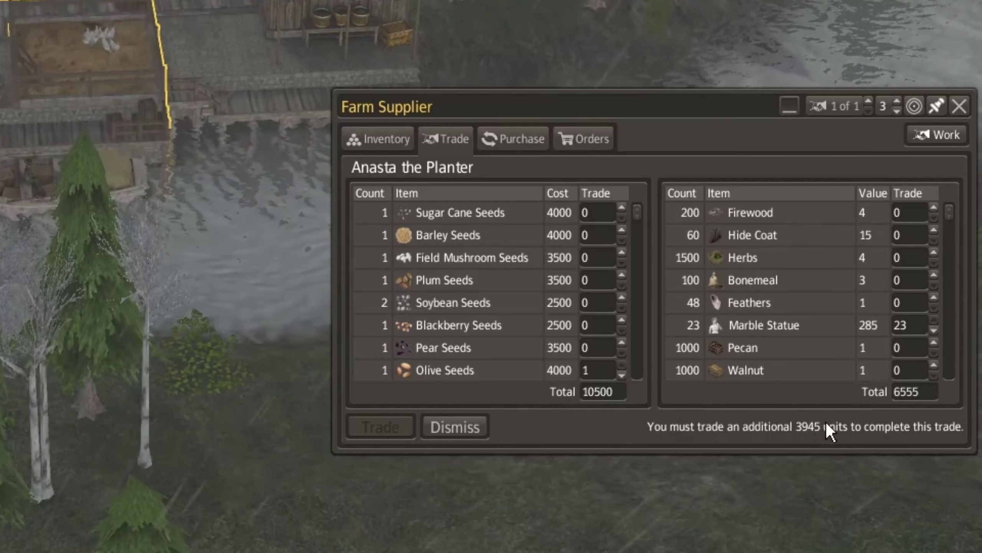
left_click(896, 259)
type("15")
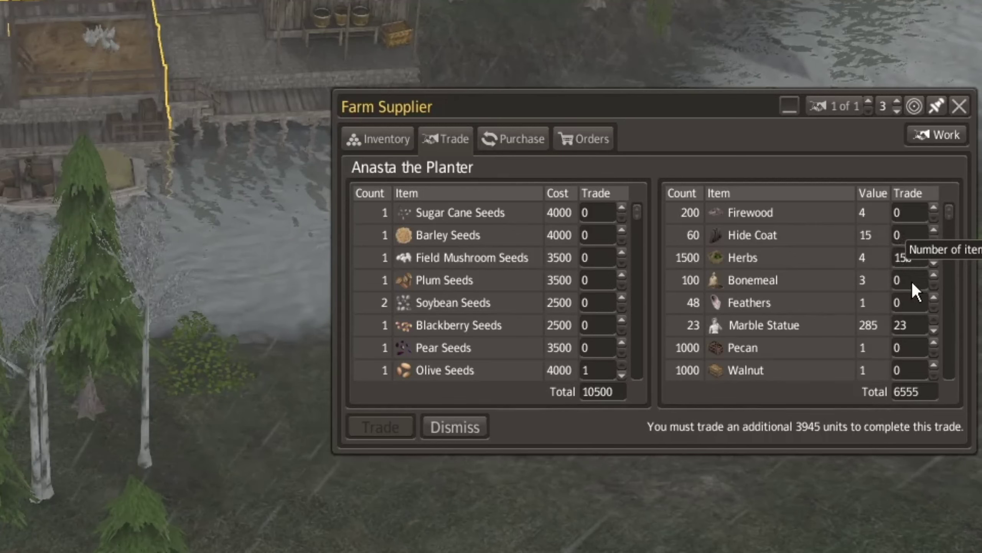
type("0")
left_click(912, 279)
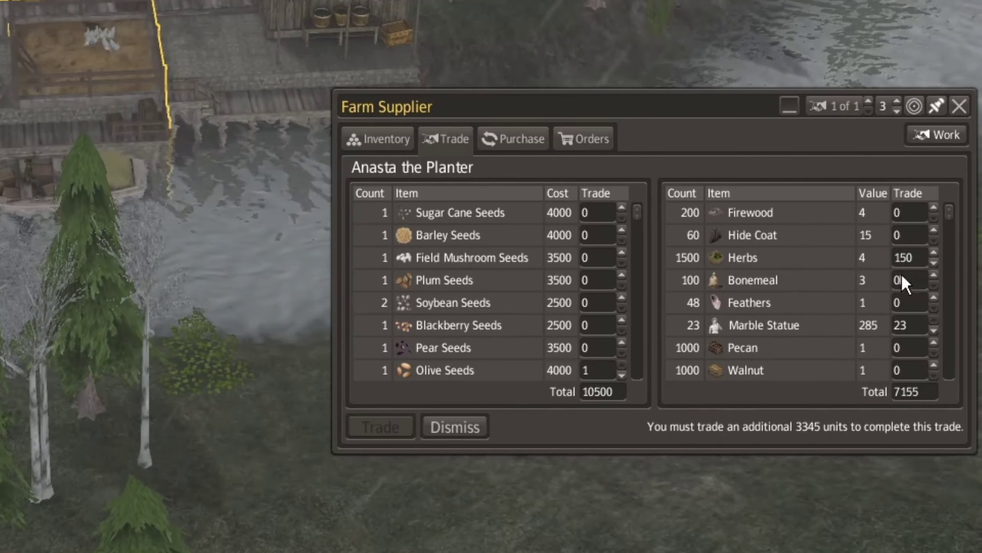
left_click(919, 259)
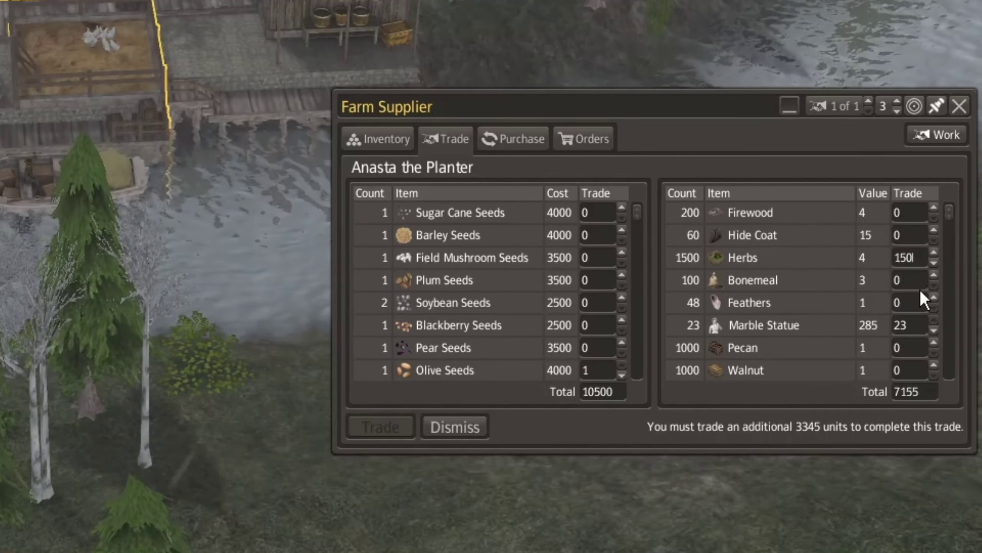
type("0")
left_click(906, 306)
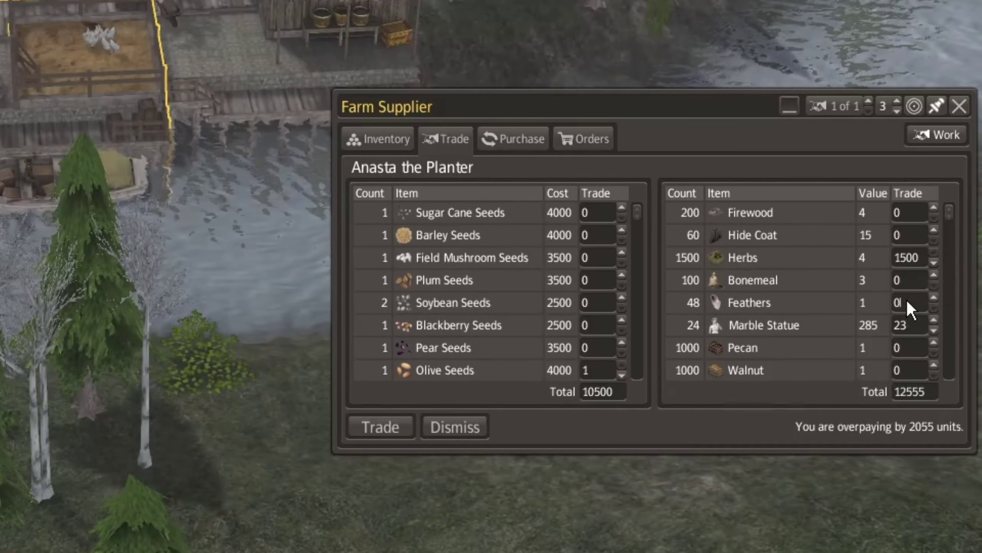
left_click(934, 264)
double_click(935, 264)
left_click(935, 264)
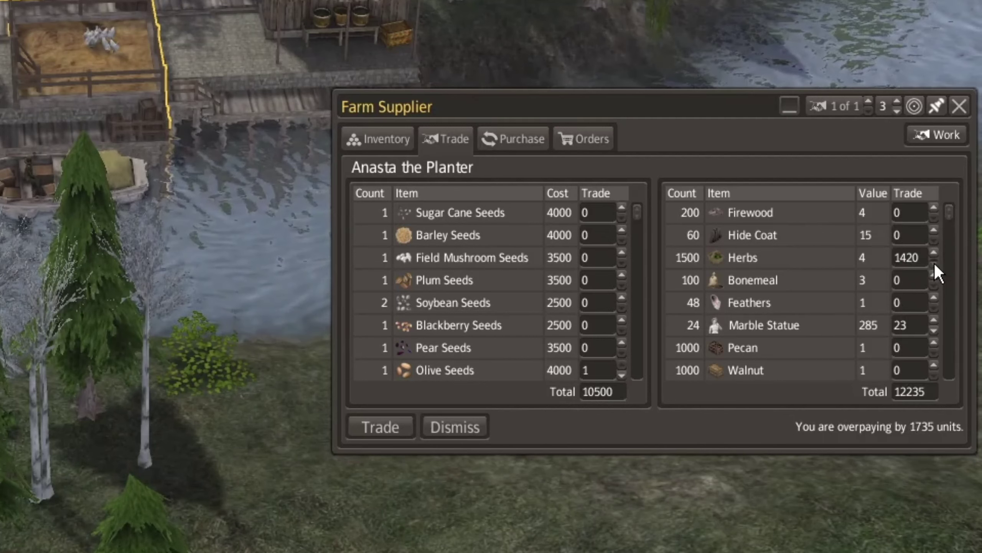
triple_click(934, 264)
left_click(935, 264)
triple_click(935, 264)
left_click(935, 264)
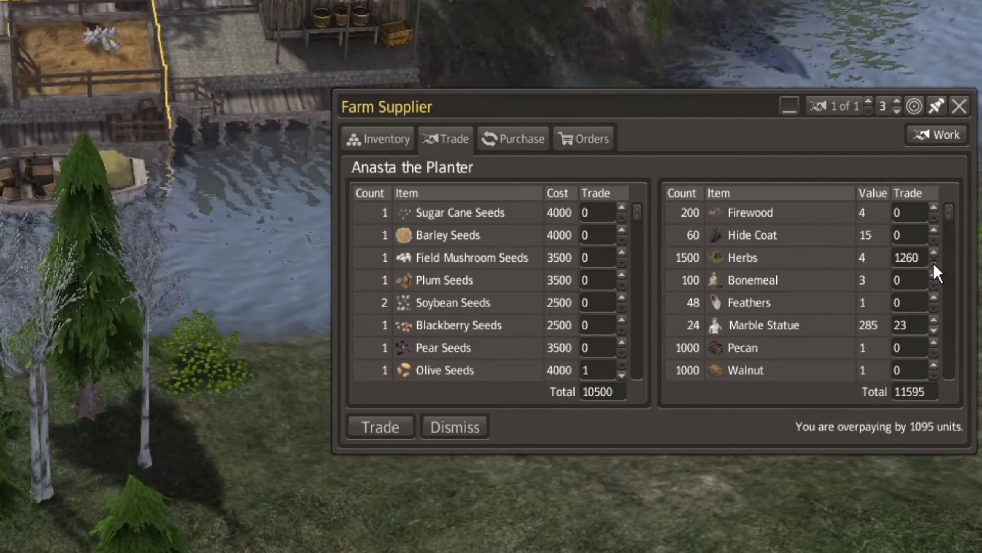
triple_click(935, 264)
double_click(935, 265)
triple_click(935, 264)
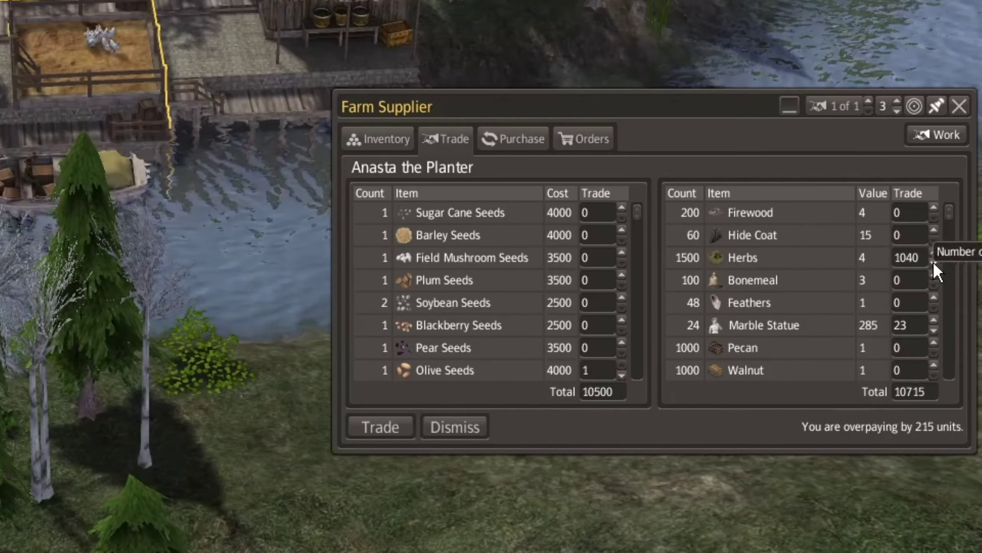
double_click(933, 262)
left_click(934, 262)
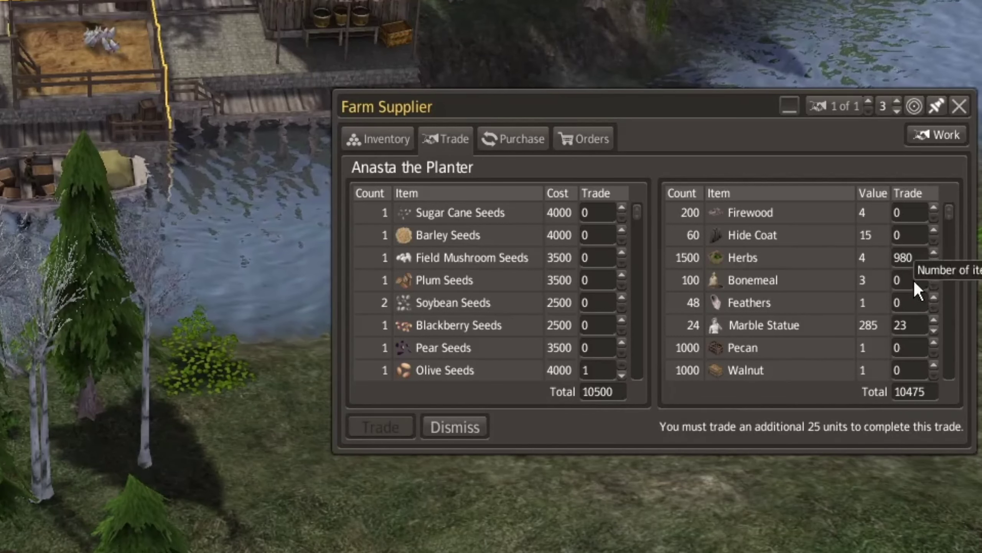
Step: Add a Hide Coat, 2 Firewood and 2 Feathers, complete the trade and dismiss the trader
left_click(911, 239)
type("1")
key("Return")
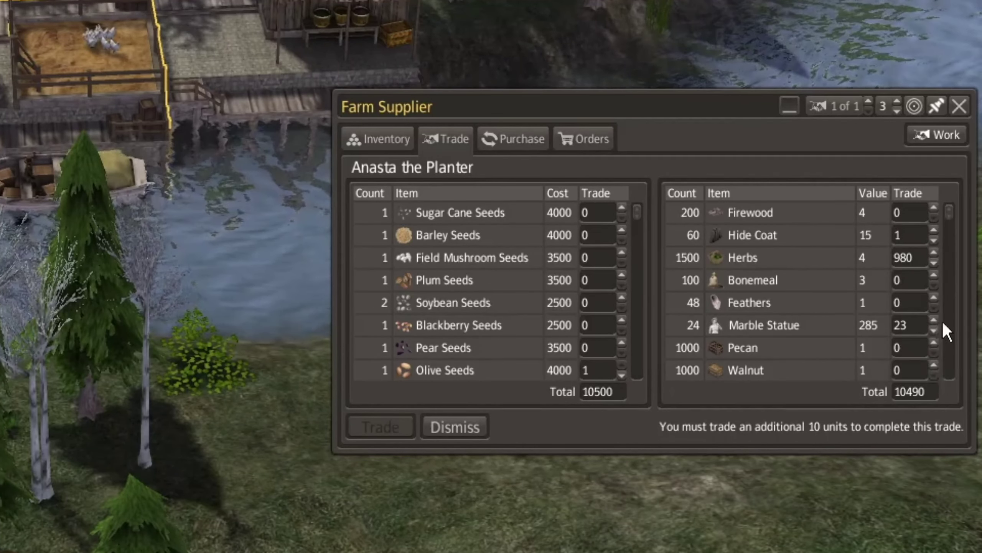
type("2")
left_click(907, 239)
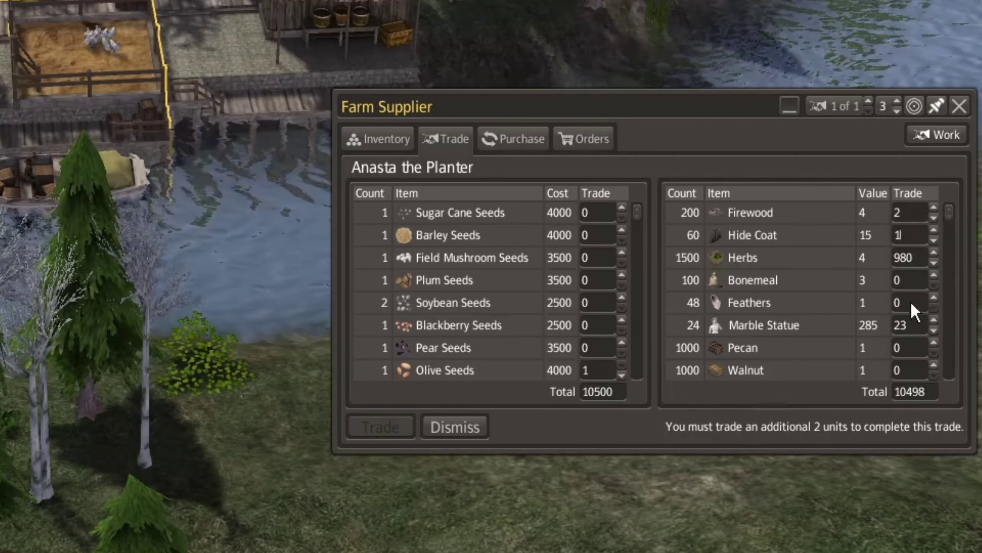
type("2")
left_click(911, 328)
type("2")
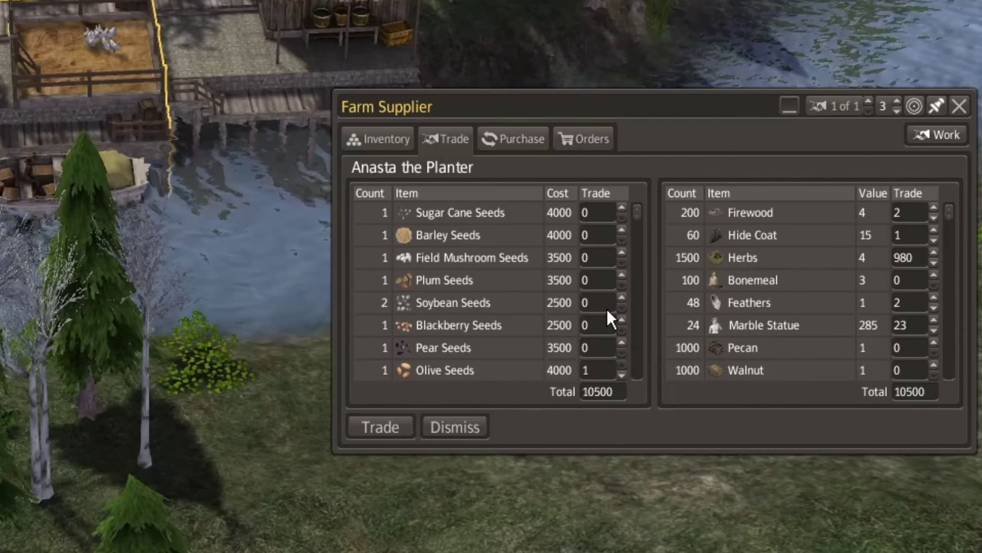
scroll(603, 281, "down", 3)
scroll(627, 303, "down", 2)
scroll(627, 303, "down", 2)
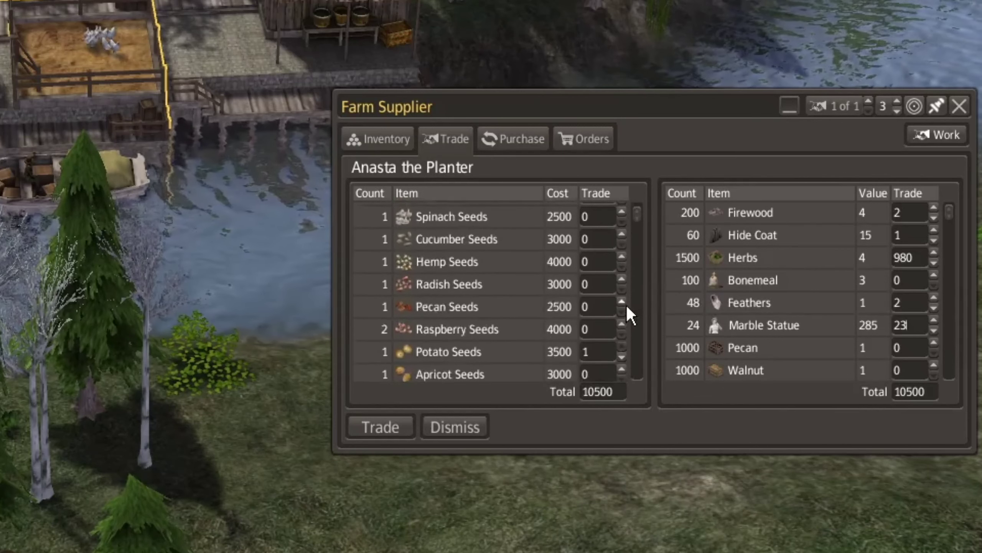
scroll(626, 303, "down", 3)
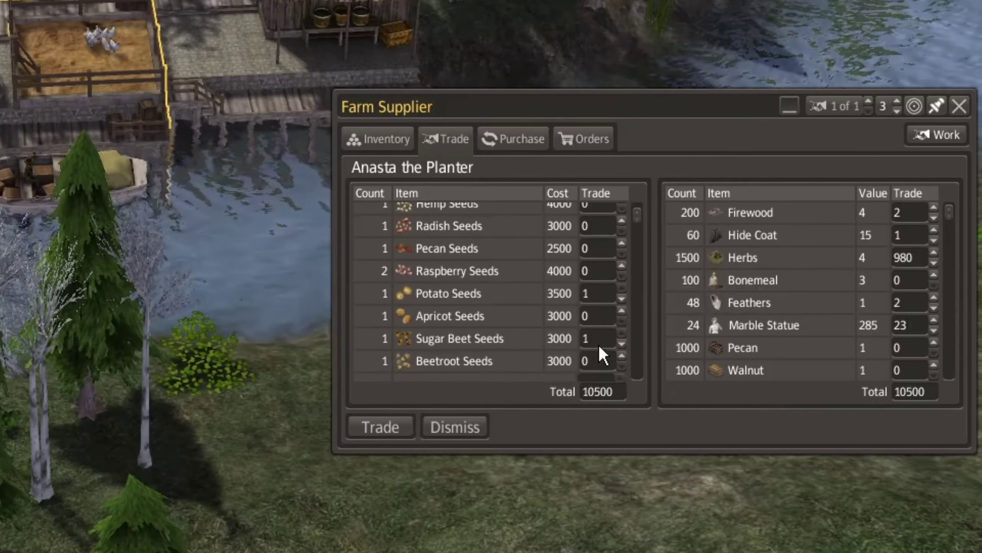
scroll(599, 343, "down", 5)
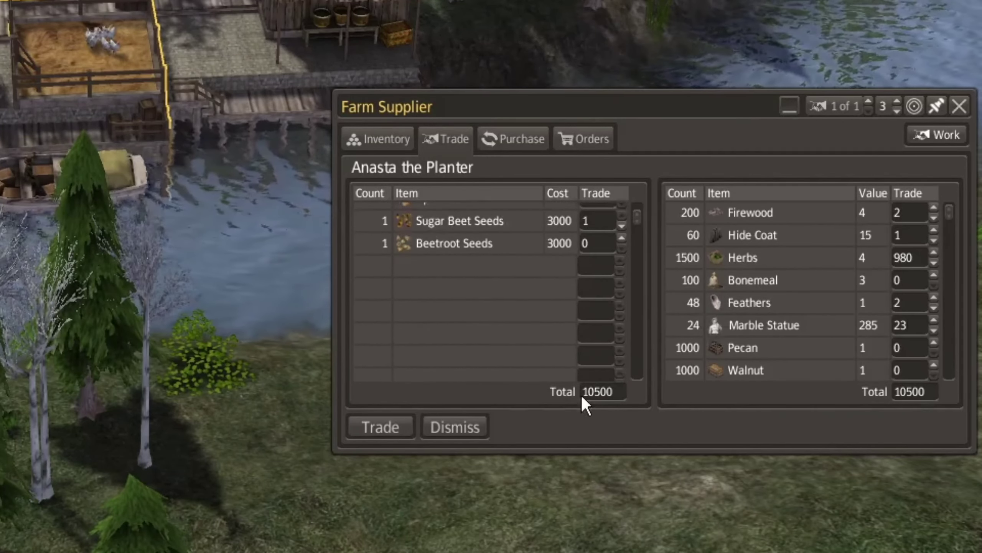
left_click(383, 427)
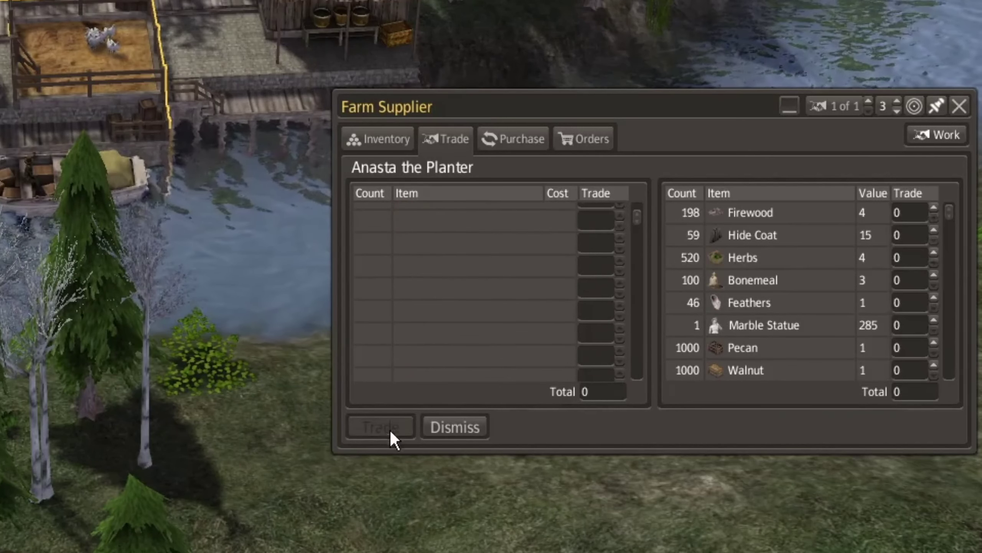
left_click(465, 424)
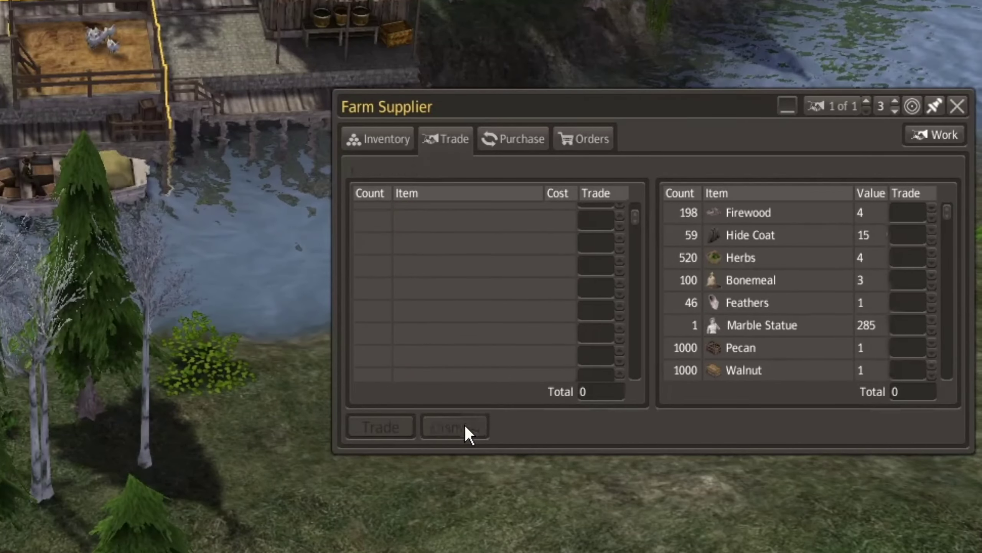
left_click(958, 106)
scroll(572, 124, "down", 3)
scroll(573, 123, "down", 3)
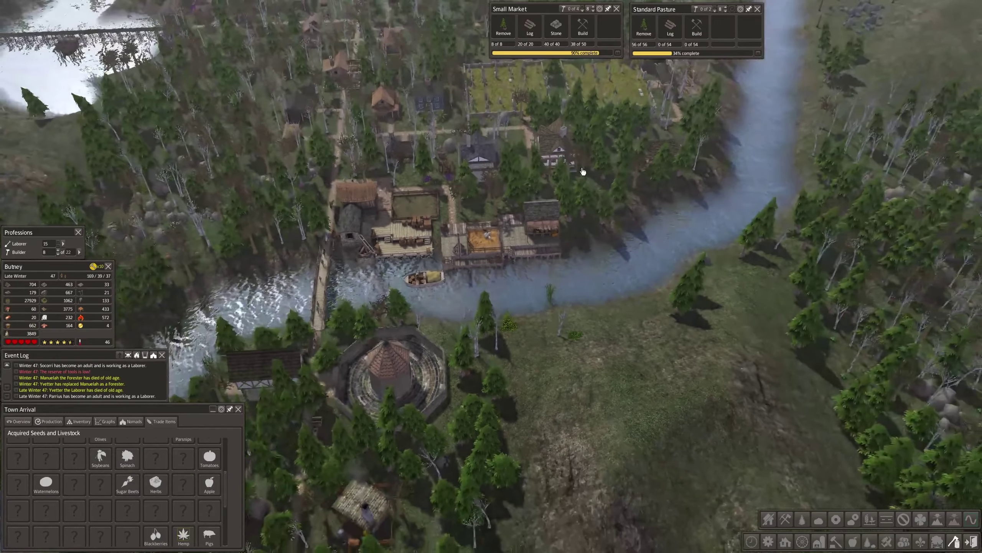
scroll(537, 170, "down", 3)
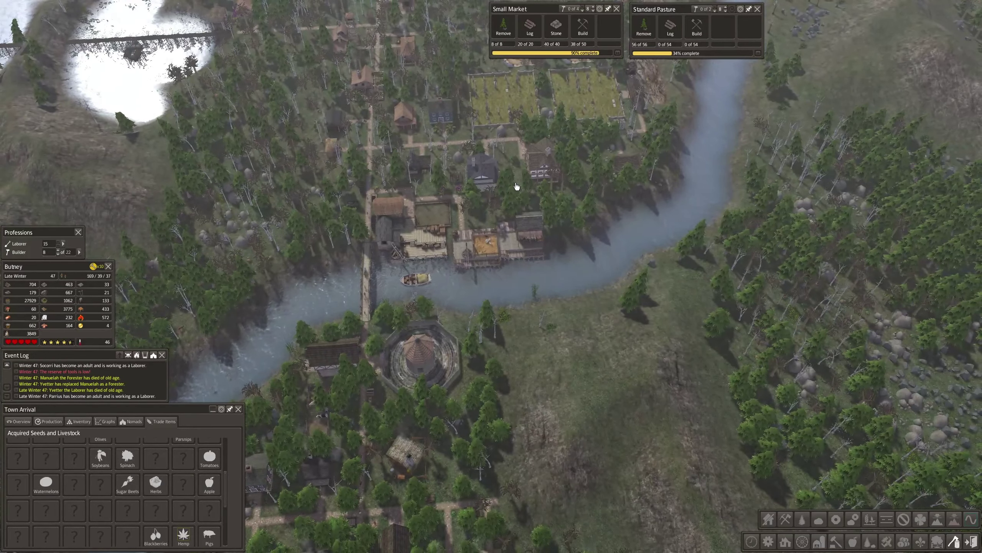
Step: Switch the dense orchard beside the crop fields to grow Olives
key("s")
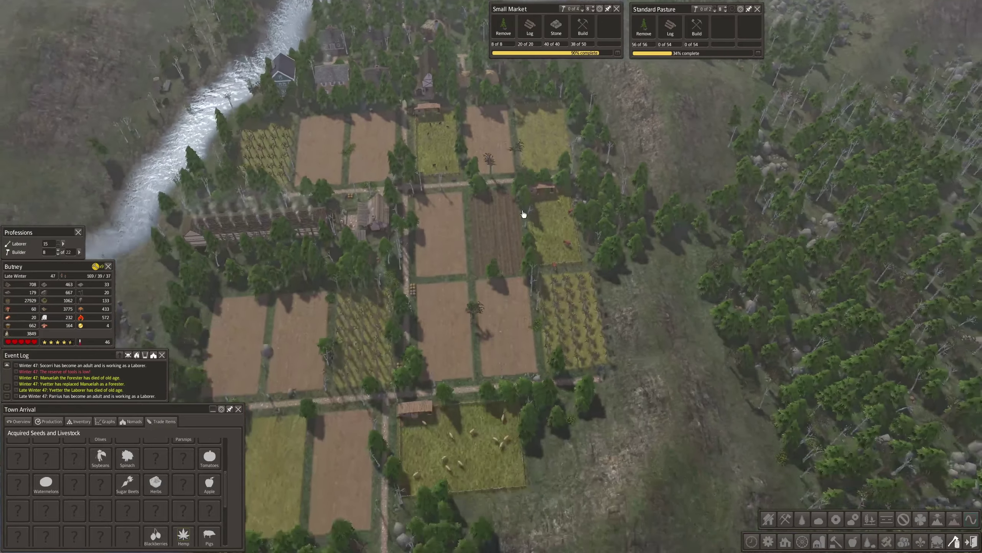
key("s")
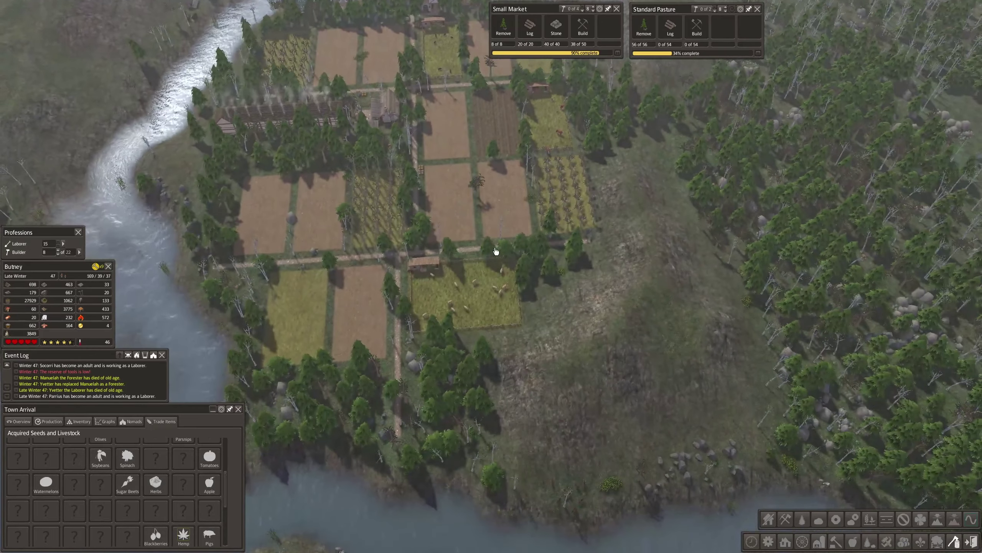
left_click(351, 314)
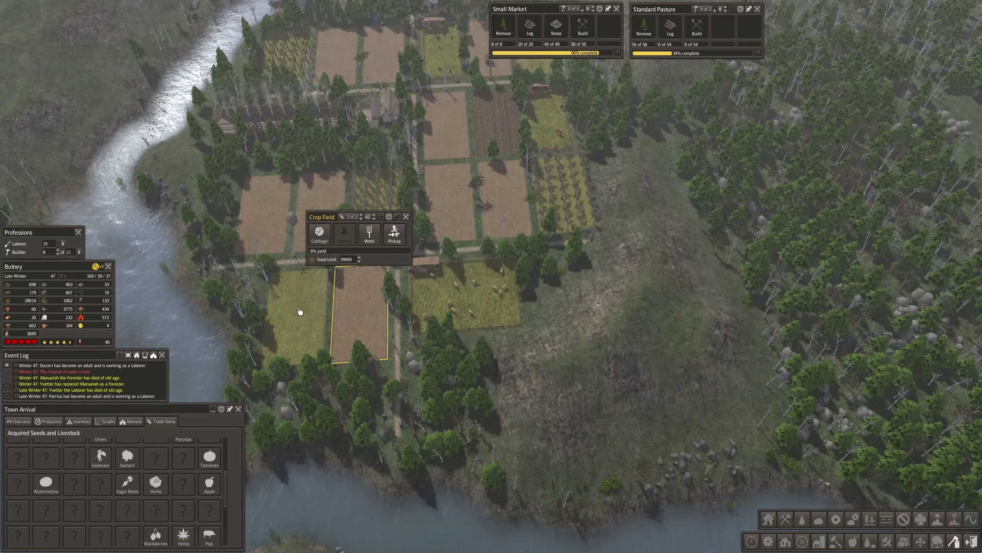
left_click(300, 310)
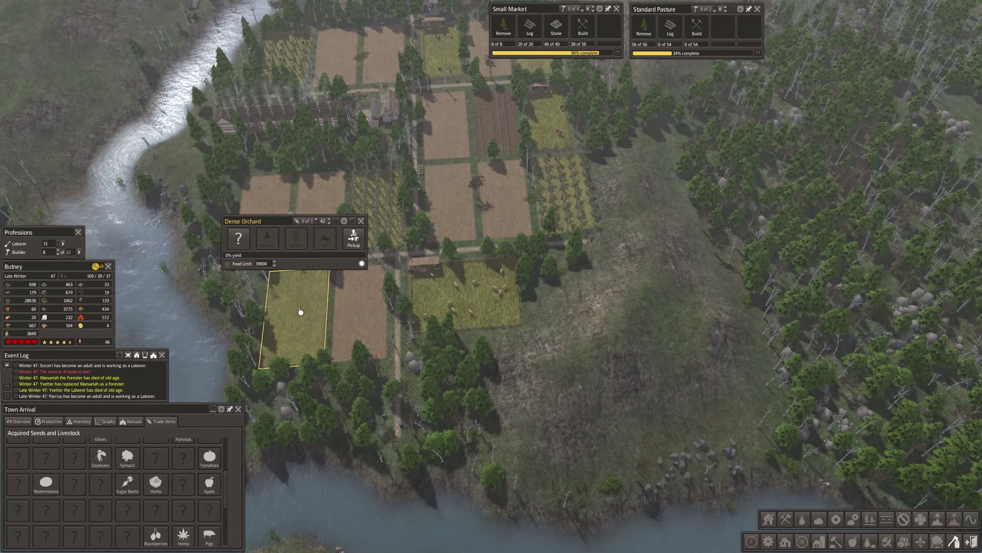
left_click(241, 239)
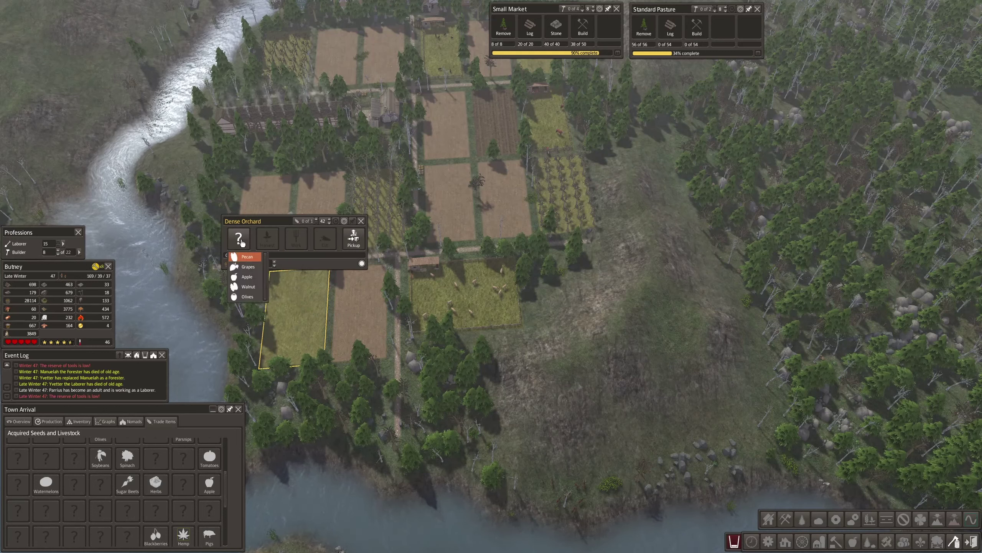
left_click(248, 296)
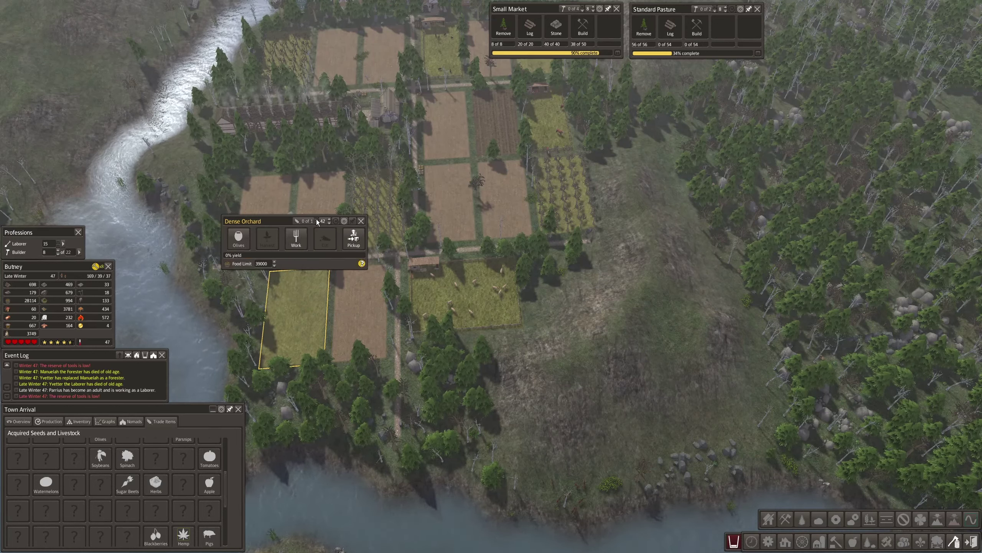
left_click(361, 222)
Step: Inspect the neighbouring cabbage, wheat, soybean and parsnip fields and the pasture
left_click(352, 310)
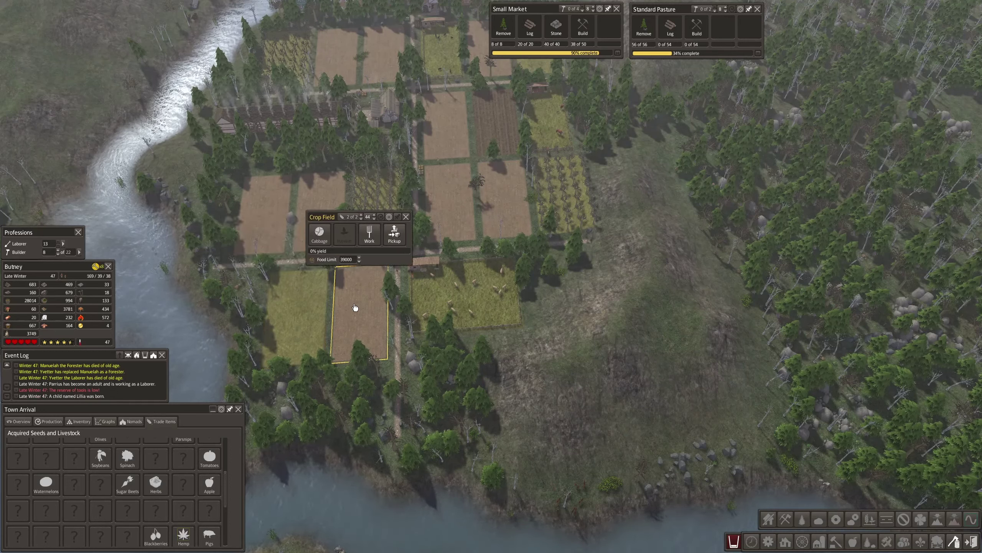
left_click(321, 229)
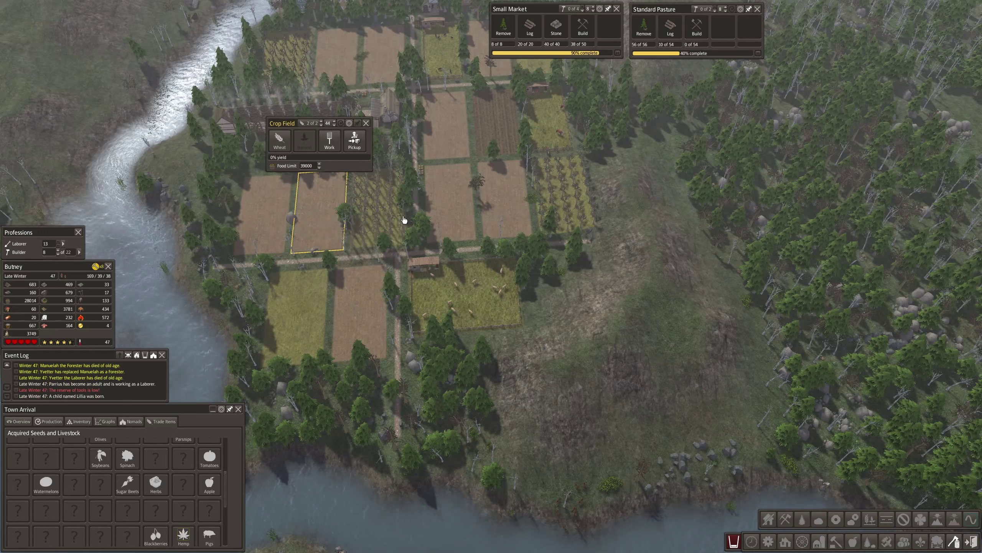
left_click(389, 216)
left_click(453, 209)
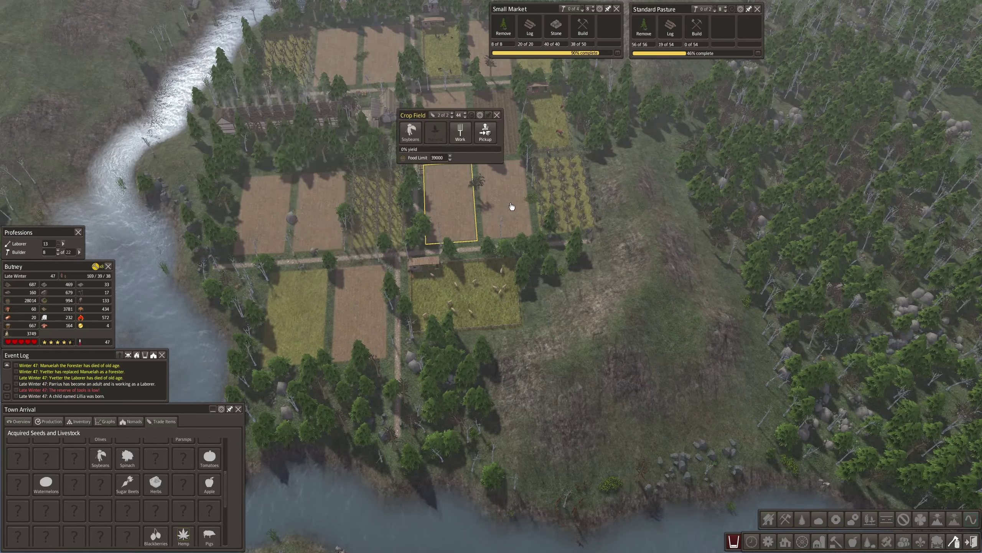
left_click(512, 207)
left_click(561, 205)
left_click(465, 134)
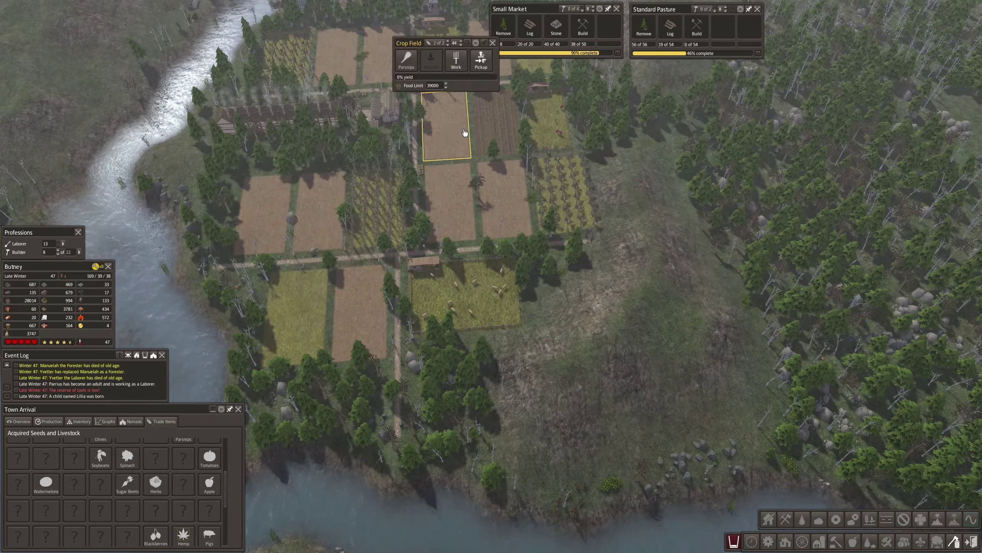
left_click(514, 124)
left_click(554, 126)
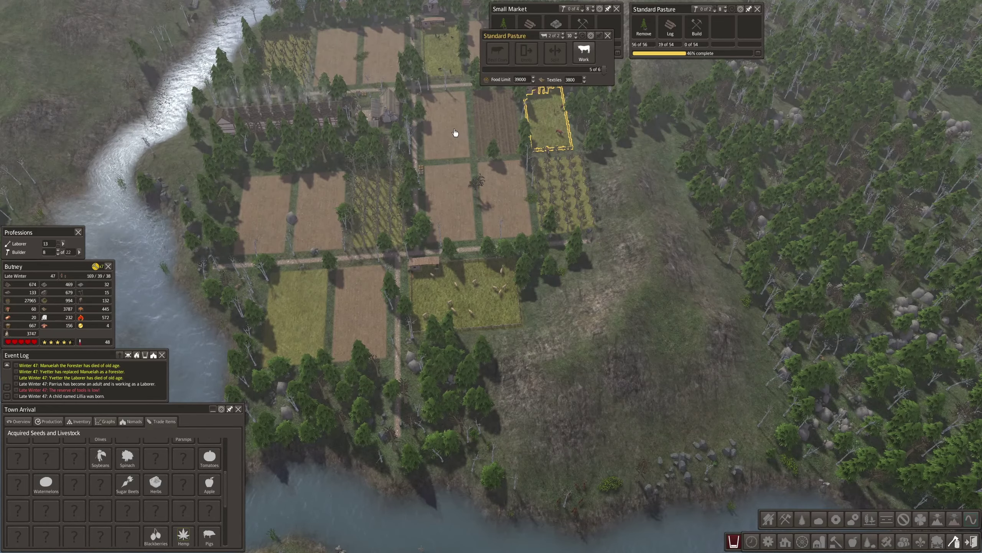
left_click_drag(455, 133, 455, 231)
left_click(307, 261)
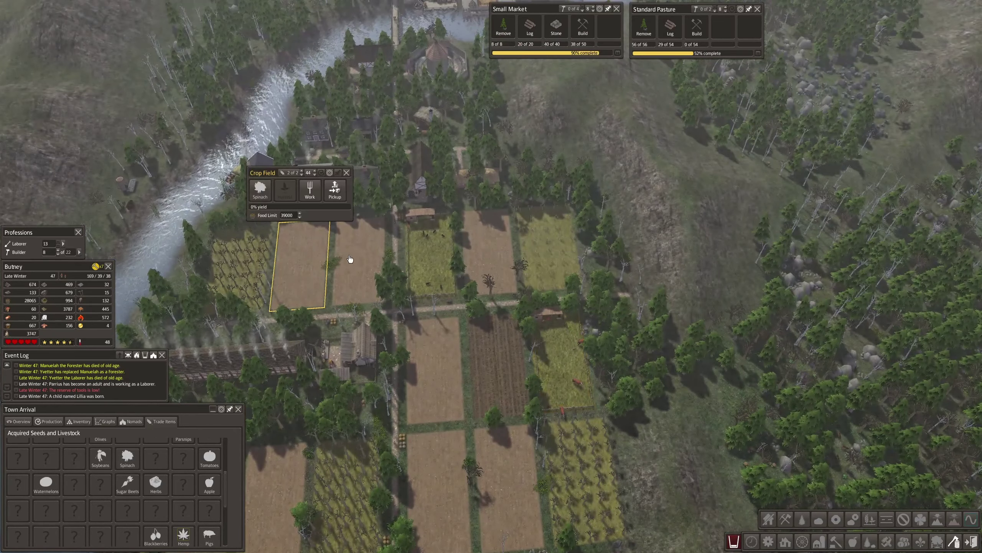
key("Escape")
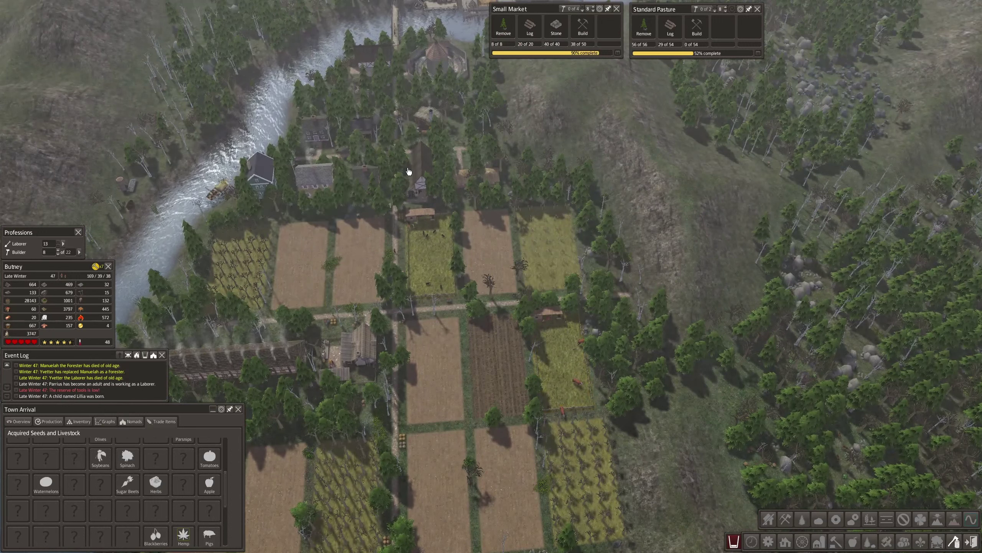
left_click(409, 172)
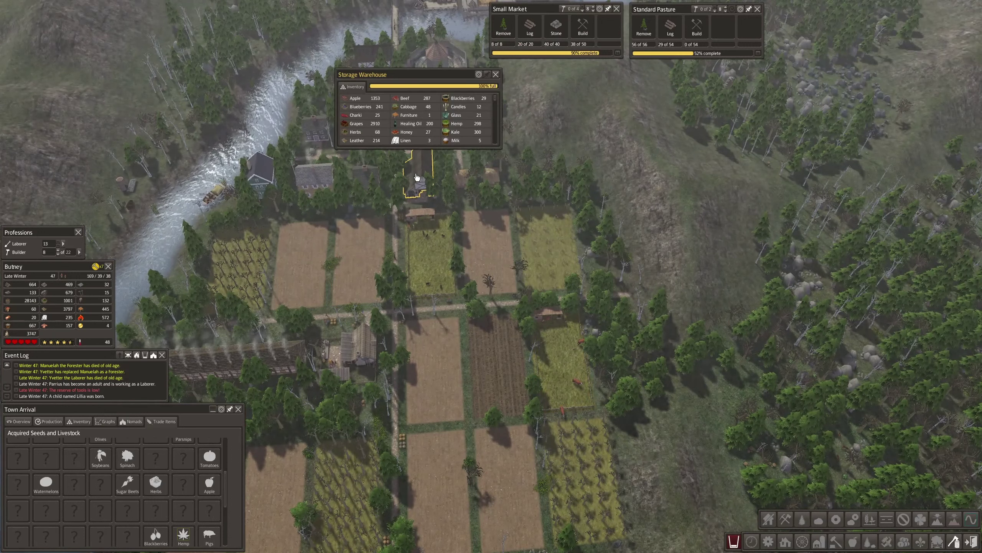
left_click(496, 76)
left_click(419, 176)
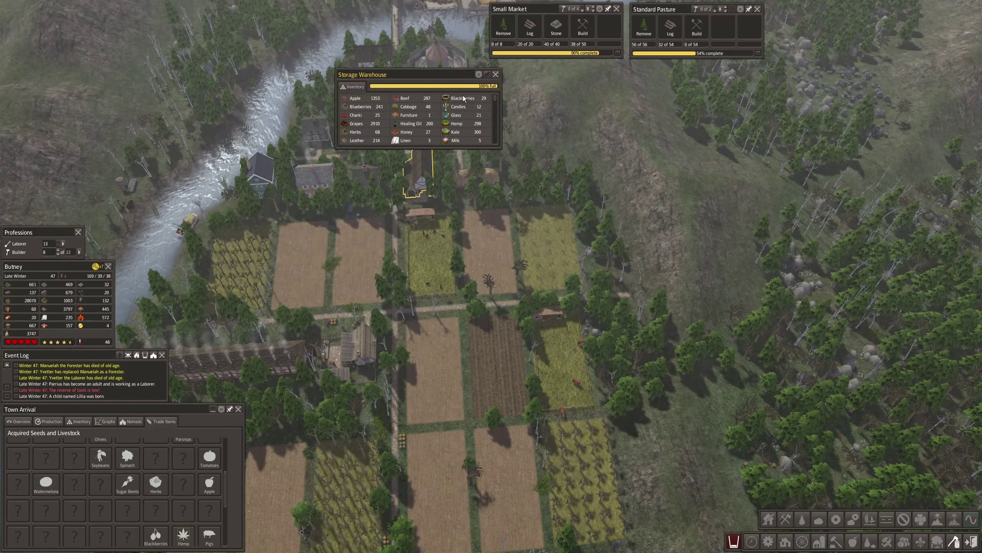
left_click(496, 75)
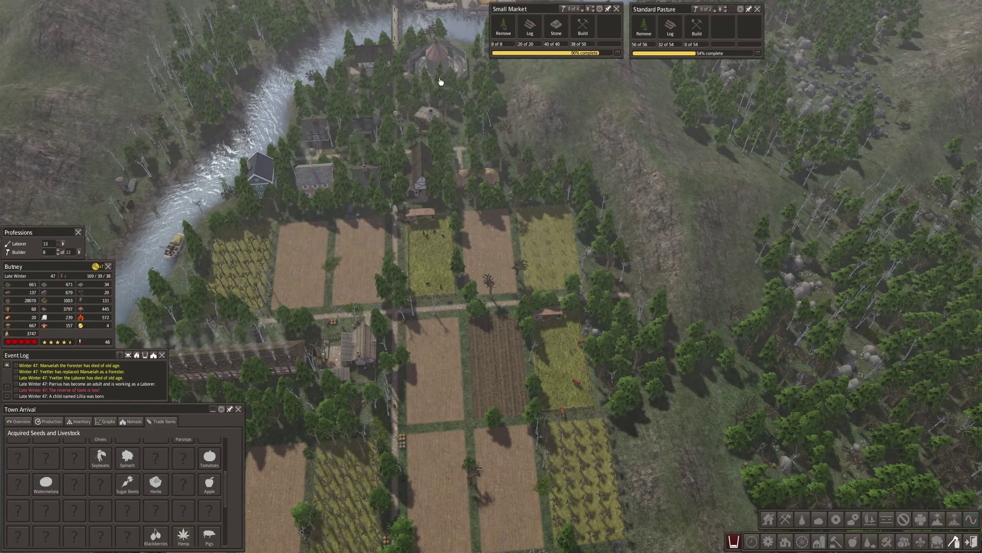
key("w")
left_click(355, 225)
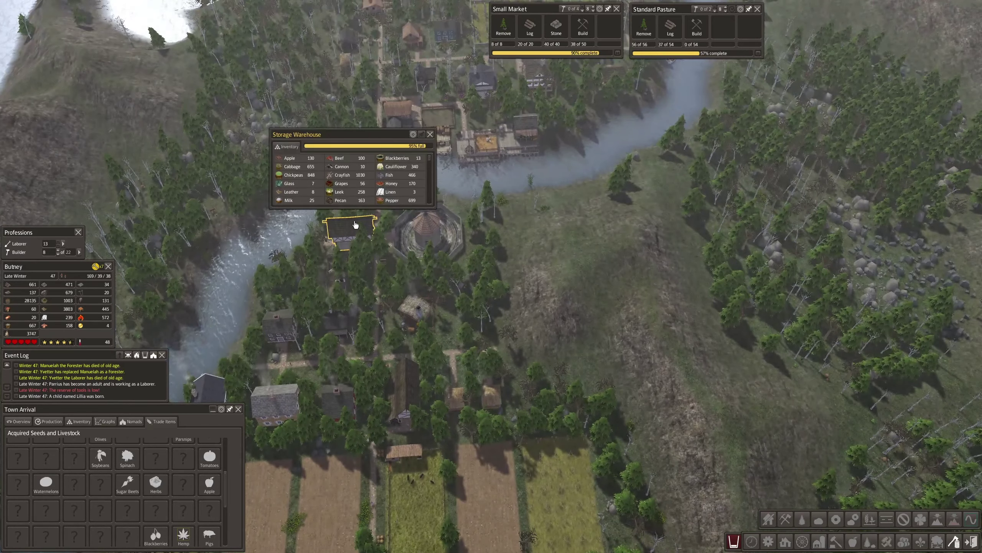
left_click(434, 239)
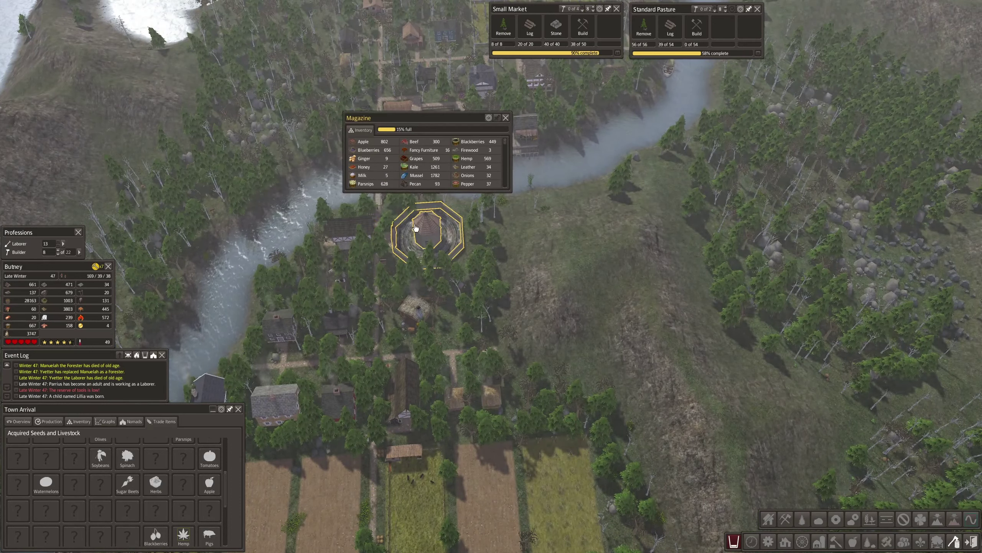
left_click(506, 118)
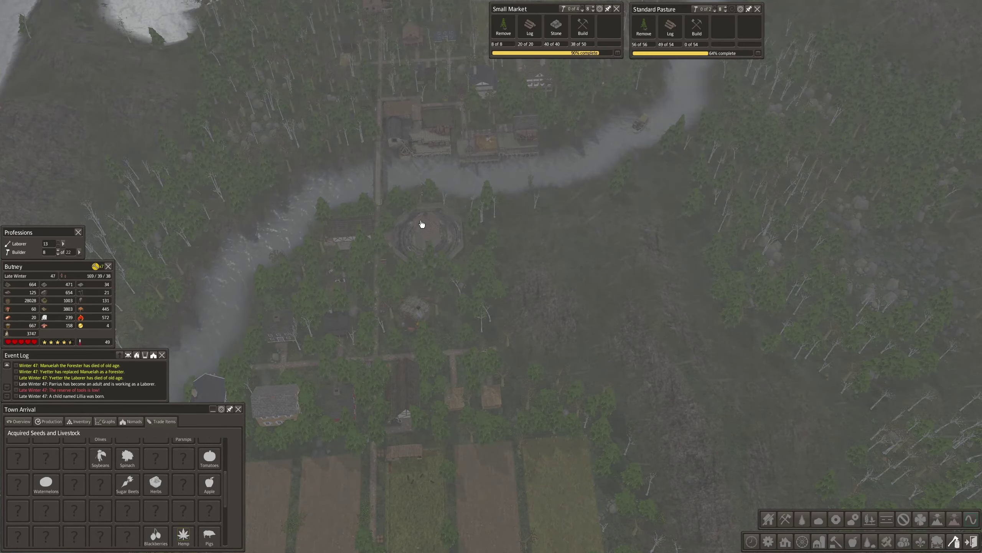
Step: Pan south and rotate the view to the forest below the fields
key("w")
key("w")
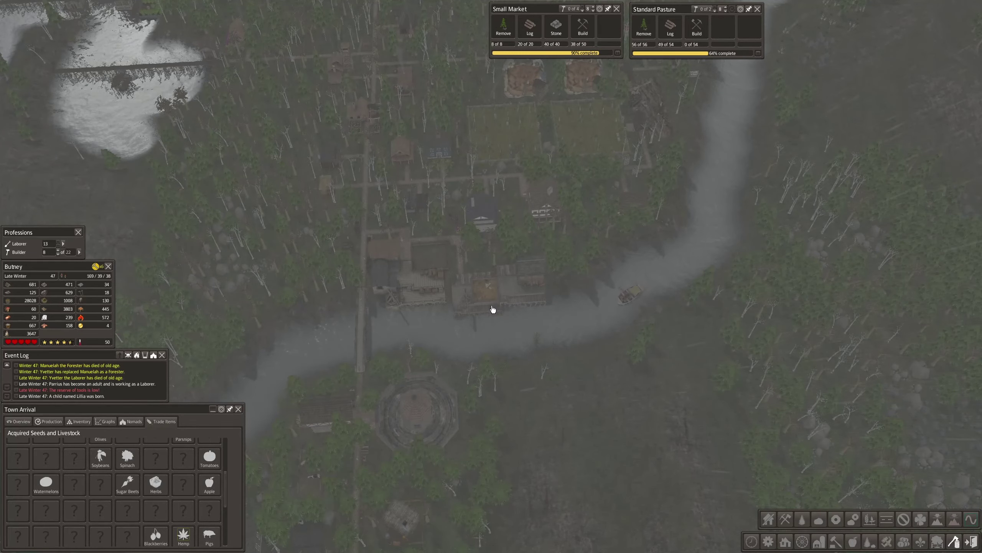
scroll(494, 304, "down", 3)
key("s")
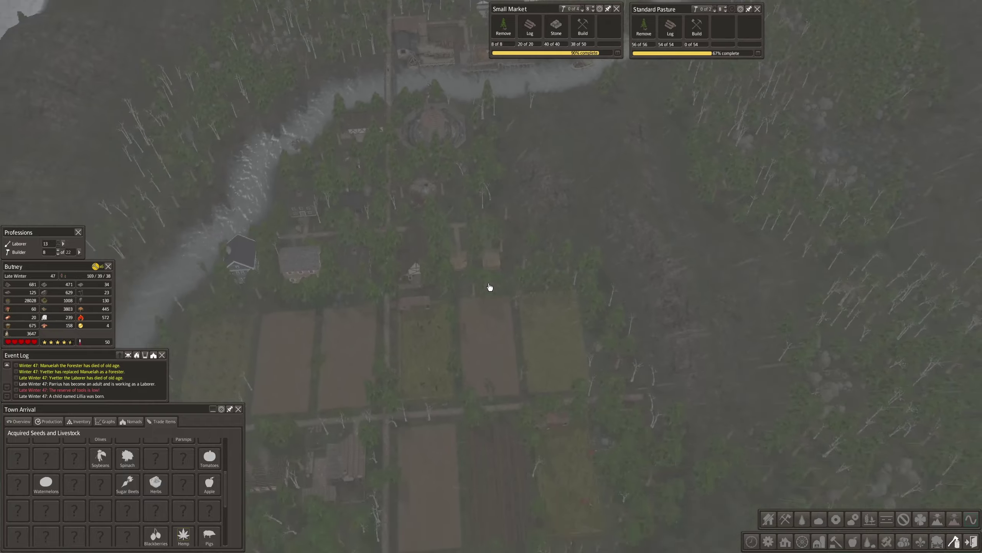
key("s")
scroll(499, 303, "up", 3)
key("s")
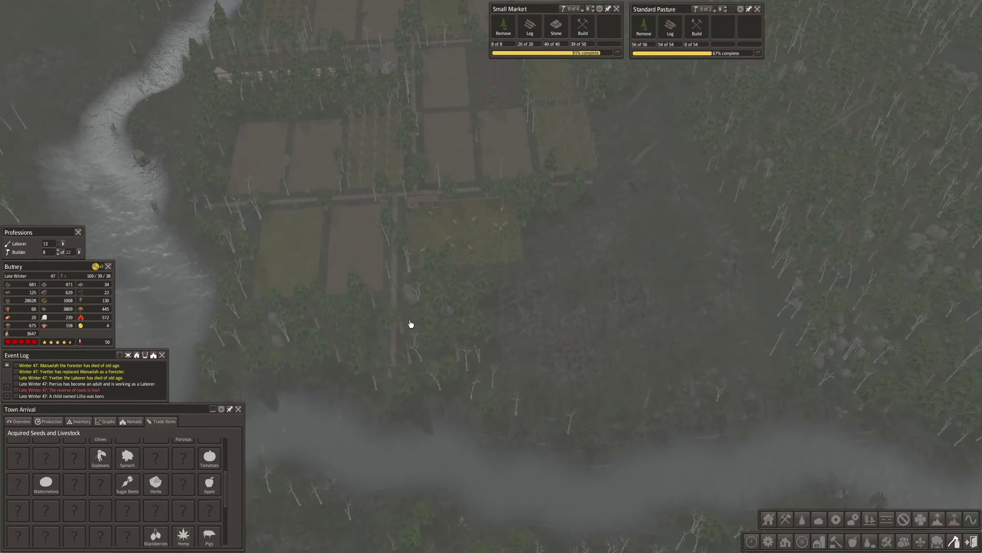
scroll(409, 322, "up", 2)
scroll(469, 342, "up", 2)
key("q")
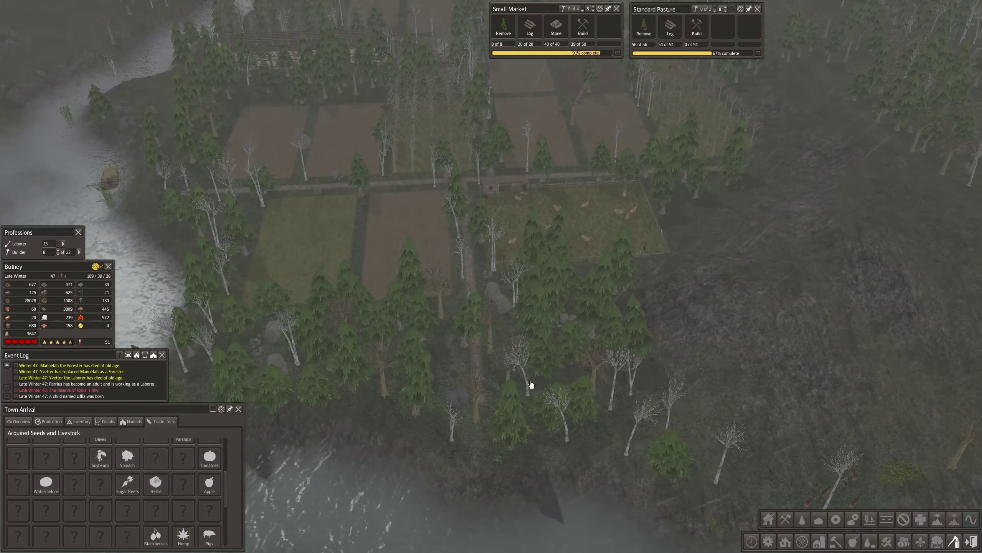
Step: Lay a dirt road across the wooded slope below the pasture
left_click(802, 542)
left_click(660, 503)
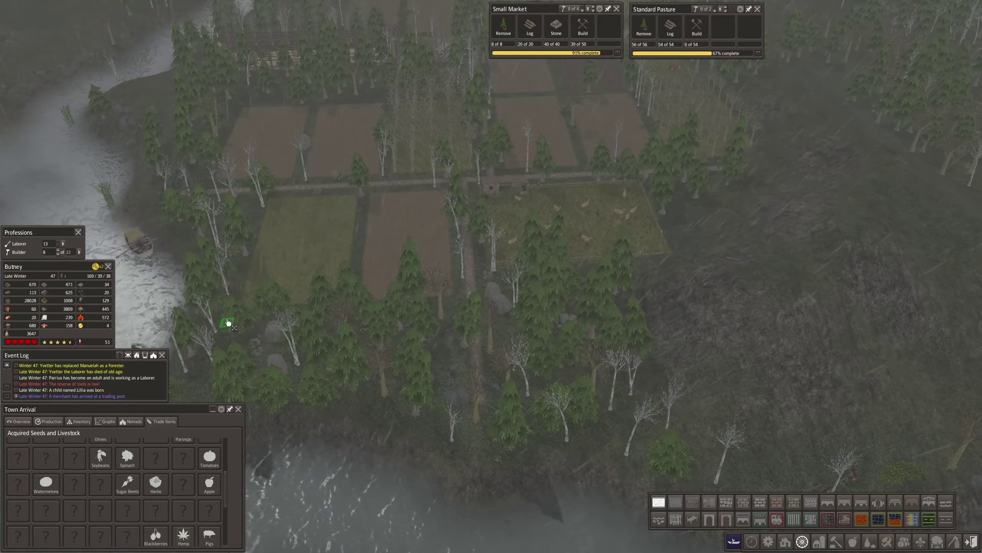
mouse_move(217, 324)
left_mouse_down()
mouse_move(445, 321)
mouse_move(616, 278)
mouse_move(604, 278)
left_mouse_up()
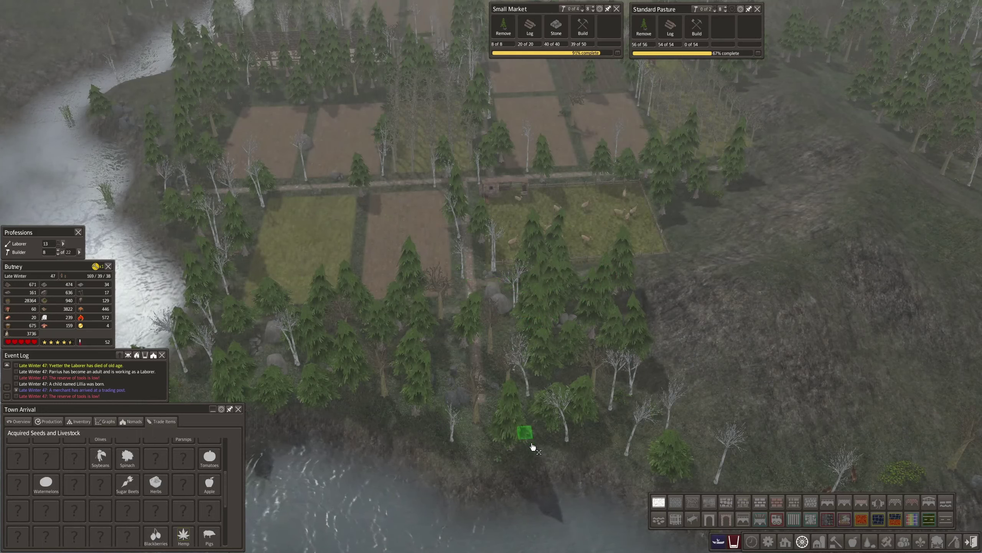
Step: Place one Stone House in the woods just below the sheep pasture
left_click(786, 542)
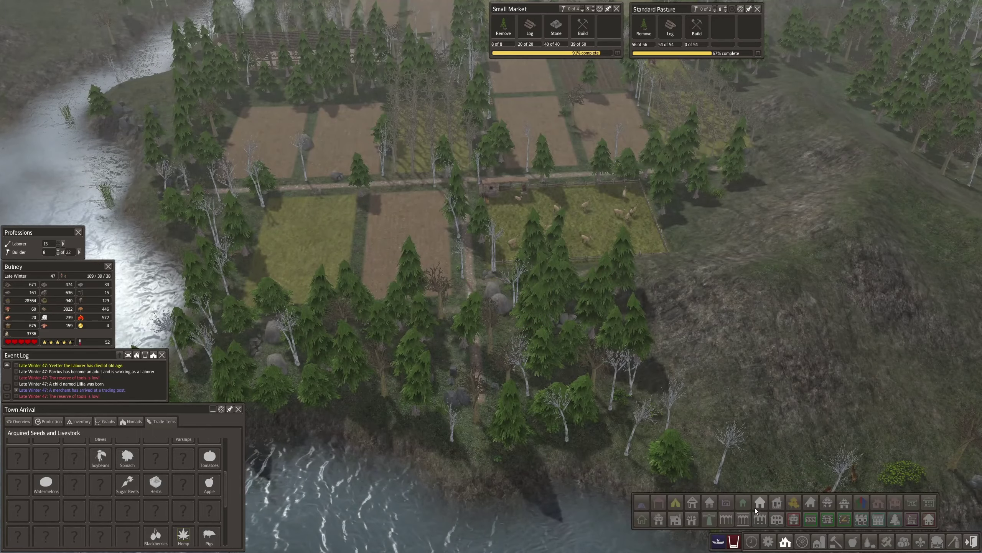
left_click(829, 505)
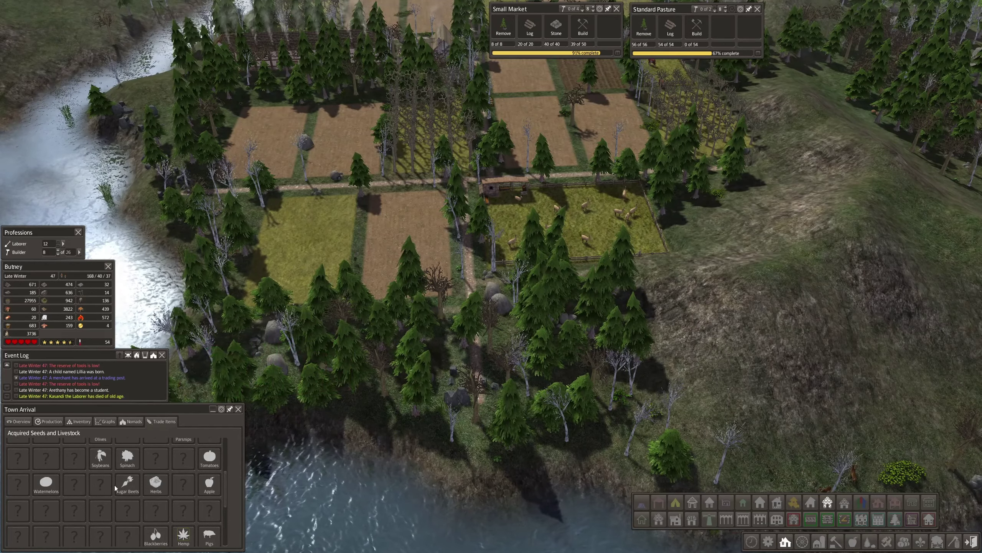
left_click(218, 361)
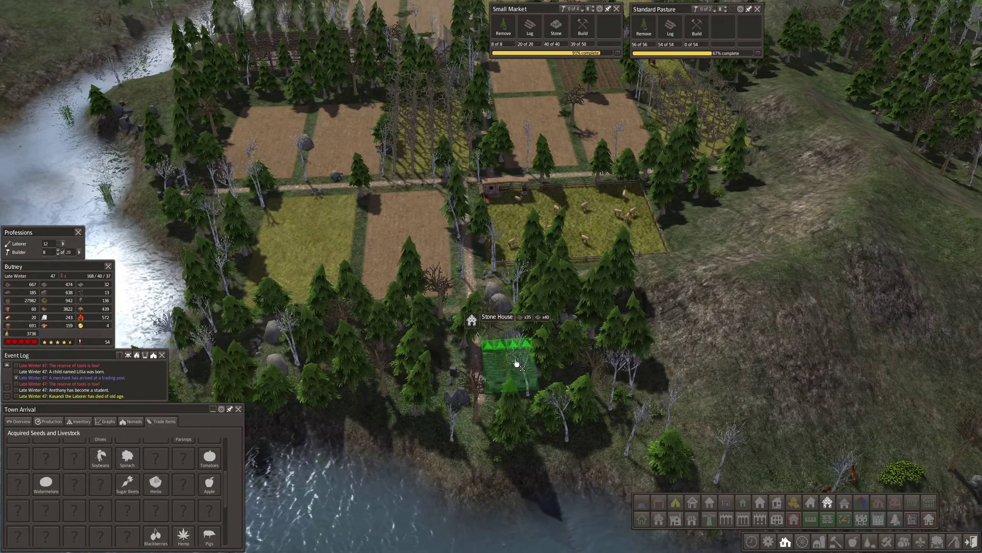
key("r")
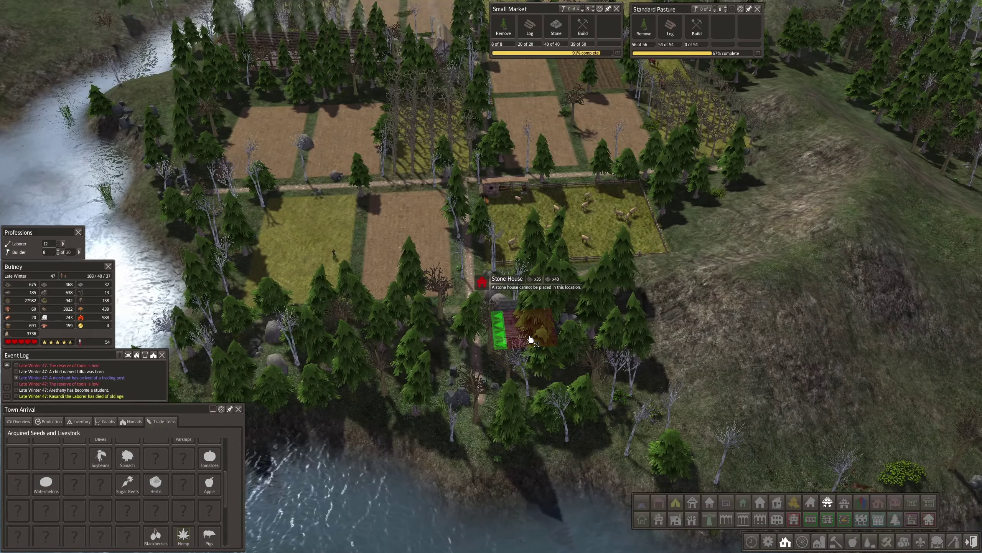
key("Escape")
left_click(803, 541)
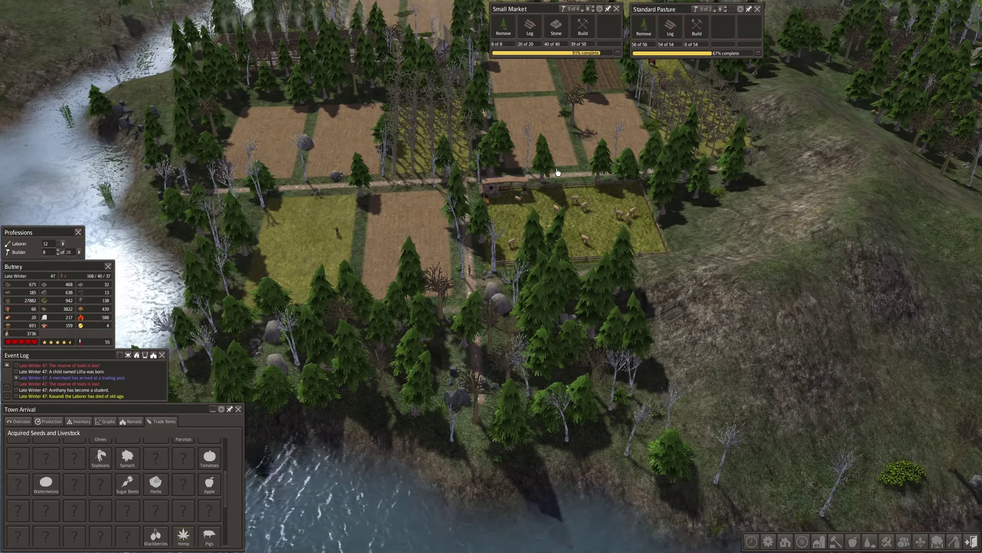
scroll(482, 269, "up", 3)
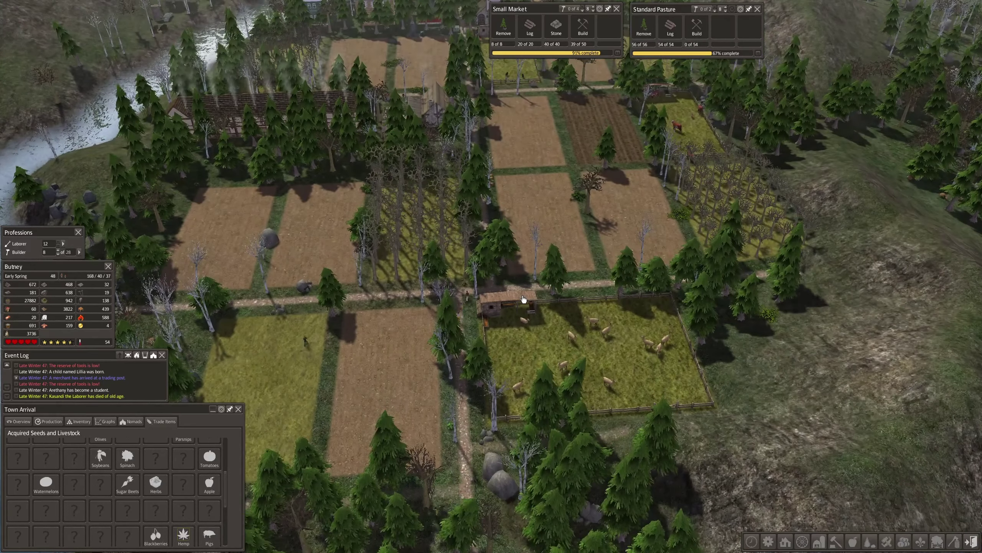
scroll(483, 269, "up", 2)
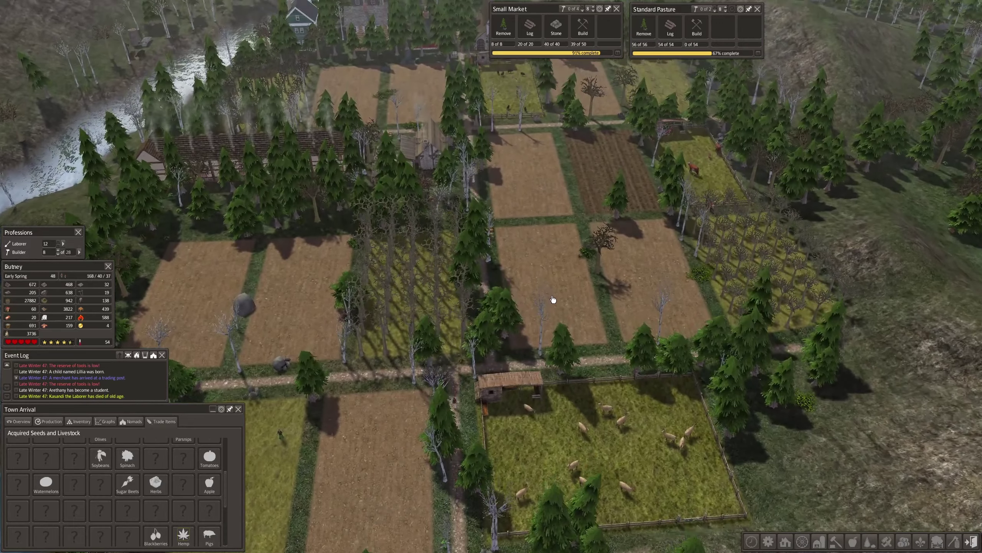
scroll(552, 299, "up", 1)
scroll(552, 299, "down", 2)
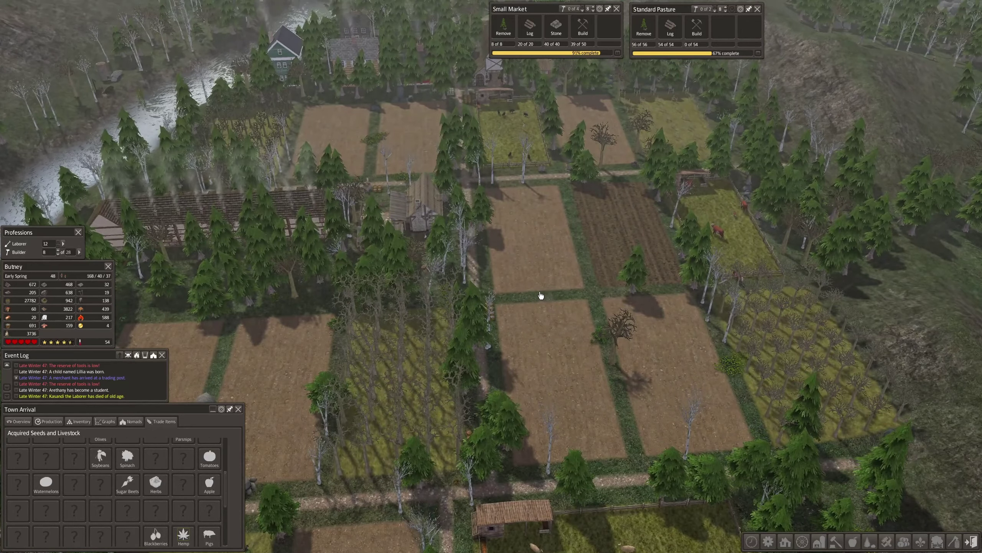
left_click_drag(226, 484, 227, 439)
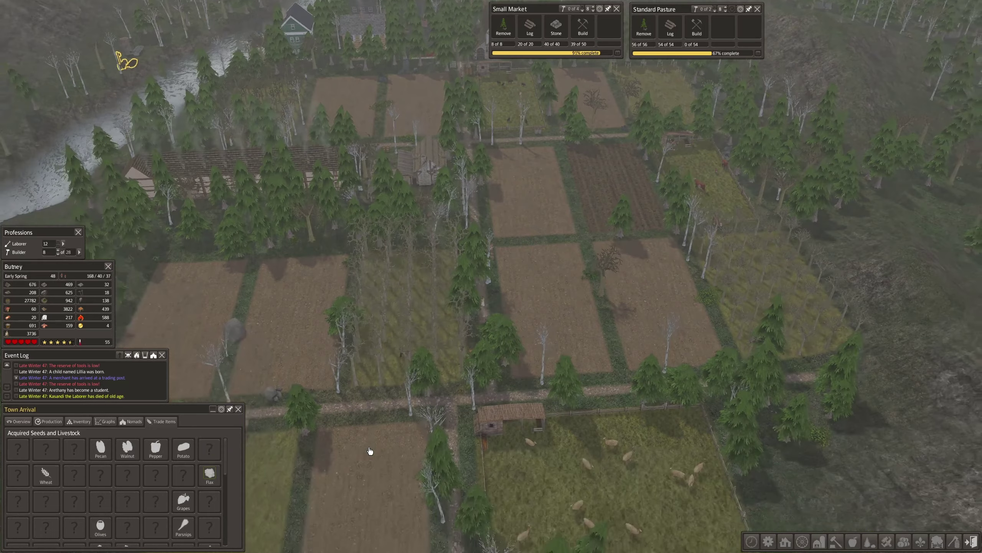
Step: Check a nearby field's crop, then pan across the forest to the distant farm fields
key("s")
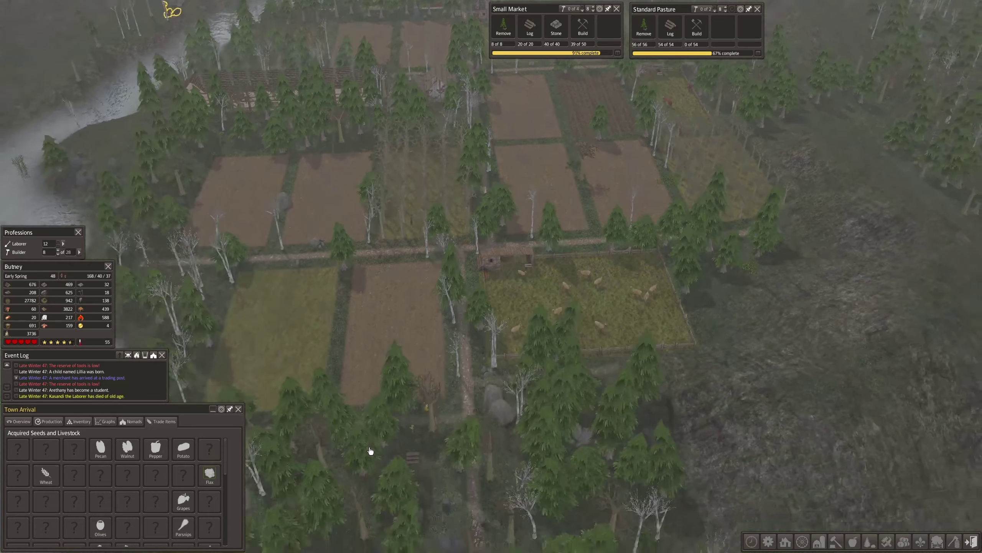
key("w")
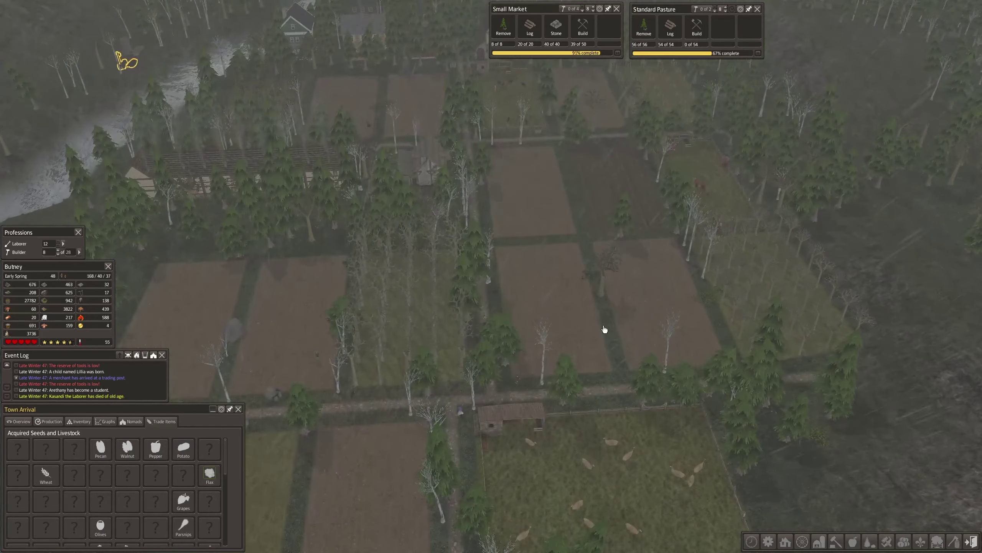
left_click(527, 331)
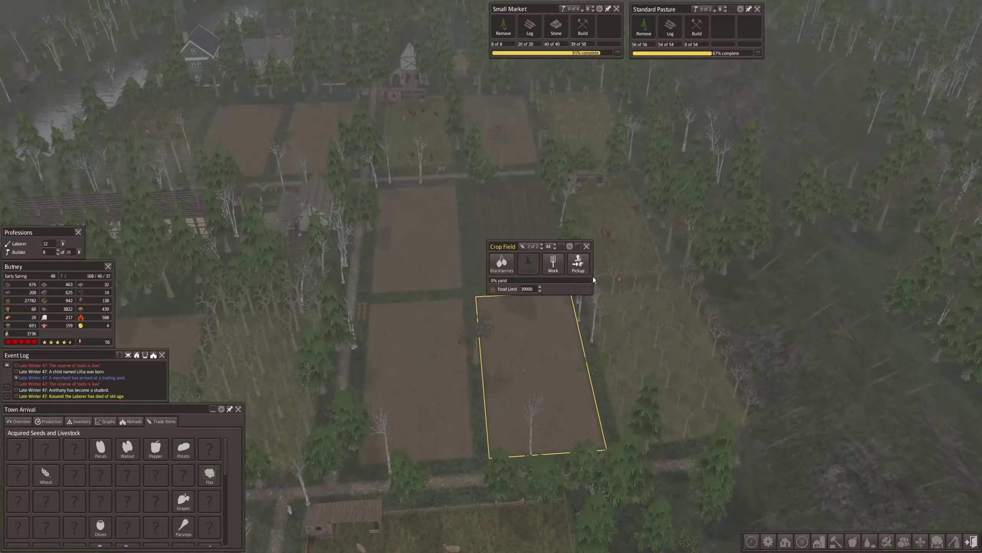
key("w")
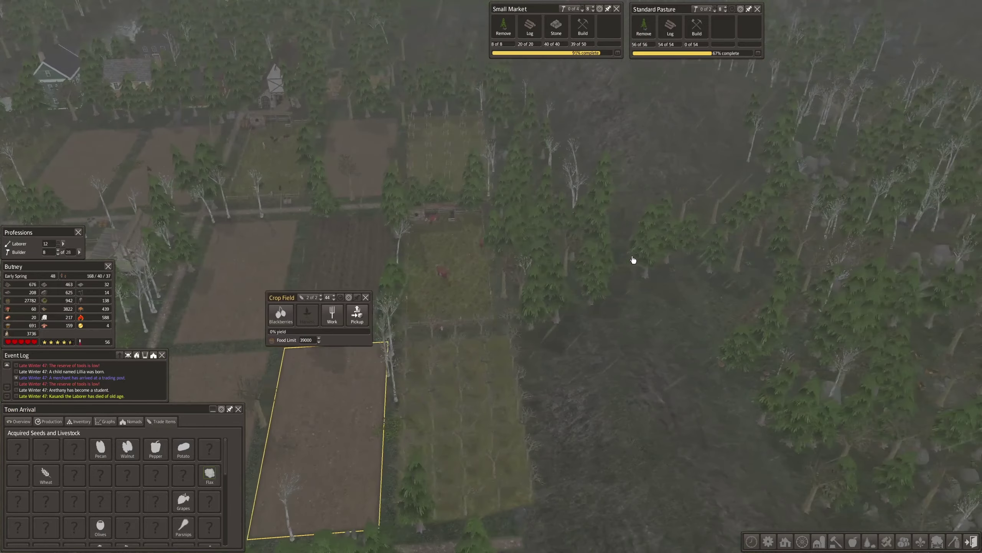
key("Escape")
key("d")
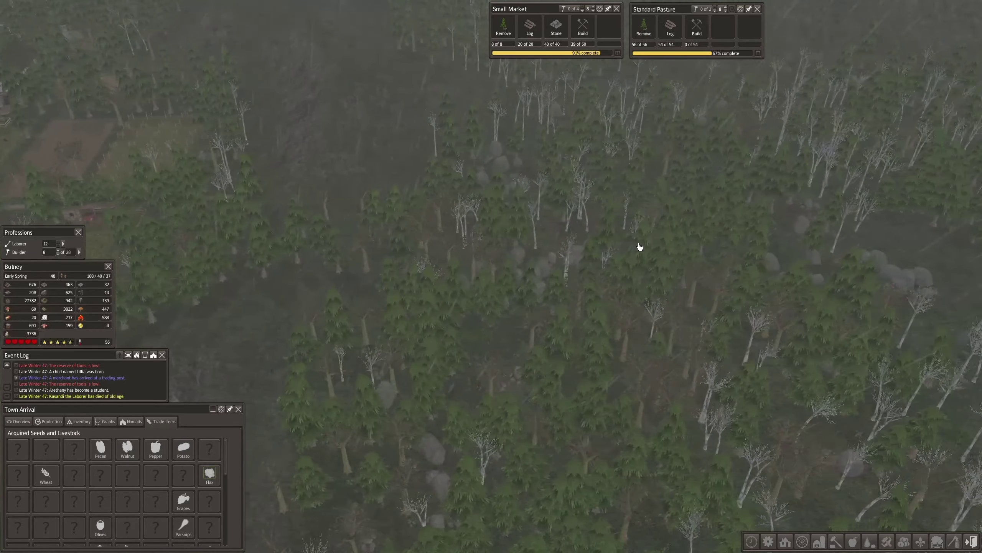
key("w")
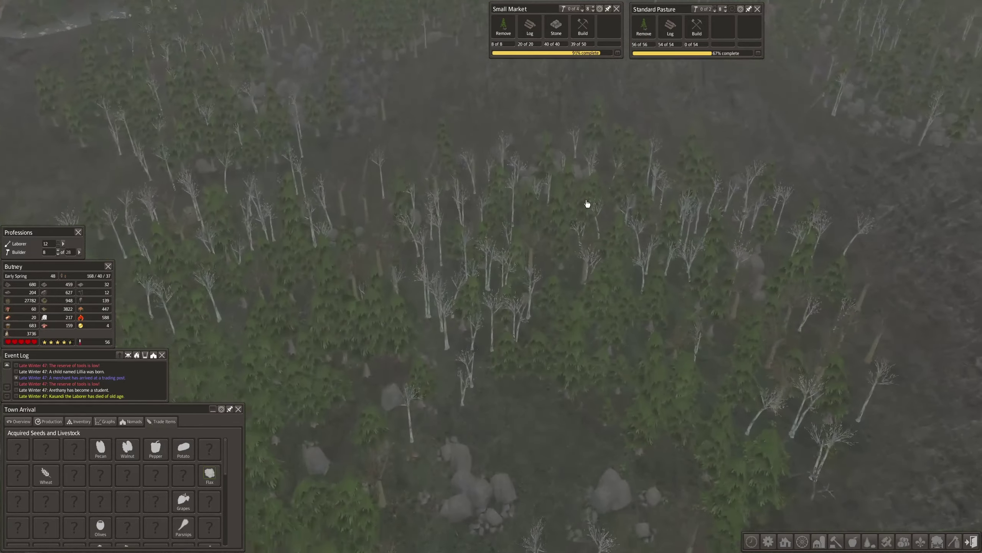
scroll(539, 237, "down", 3)
key("a")
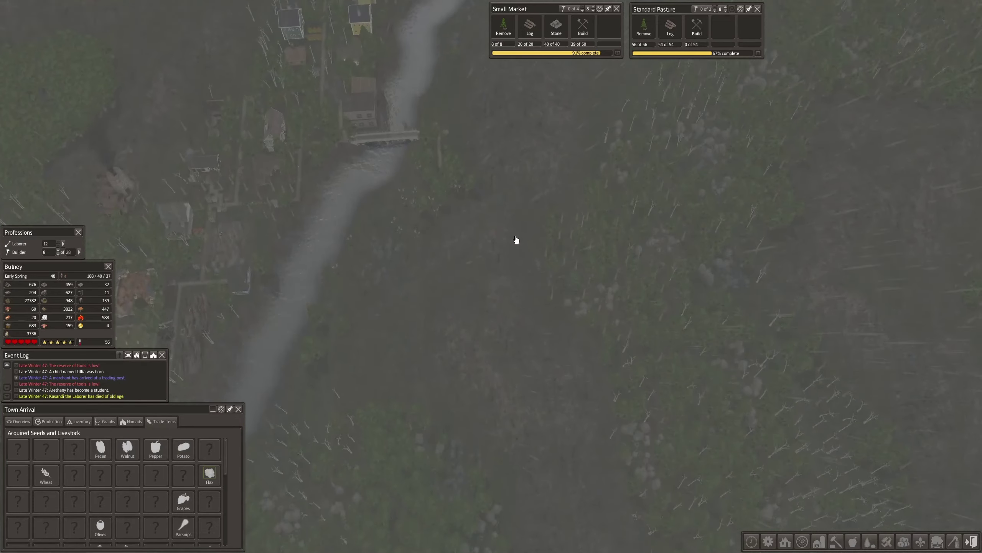
key("w")
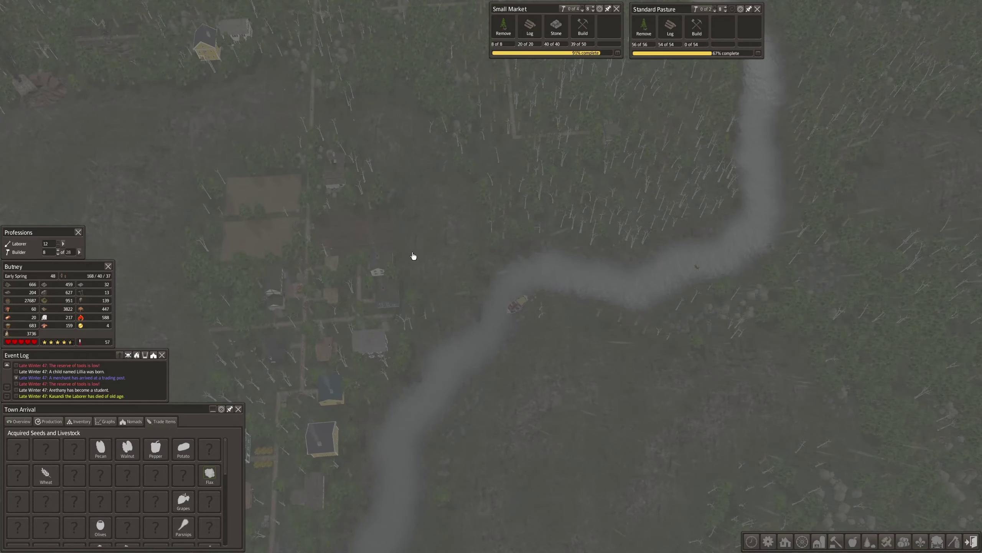
key("a")
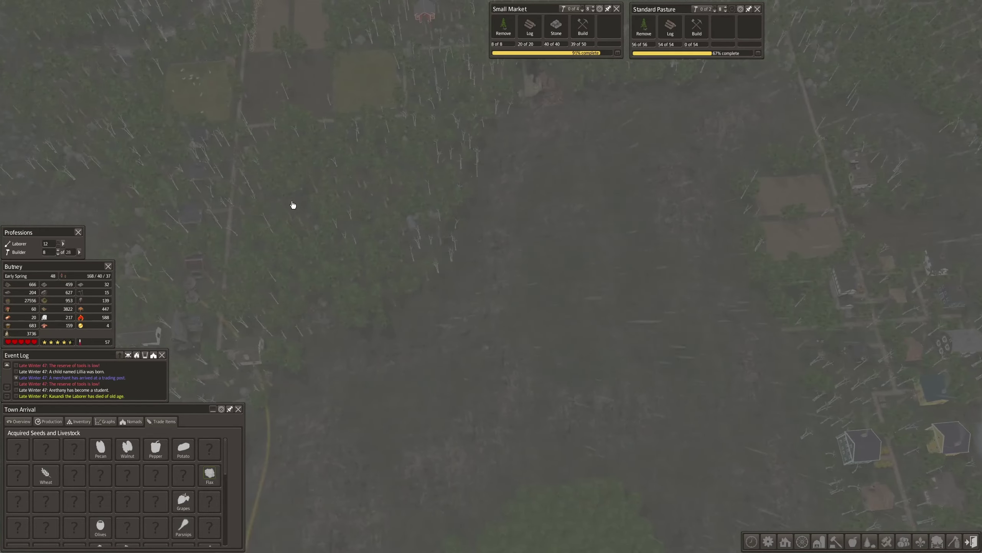
key("a")
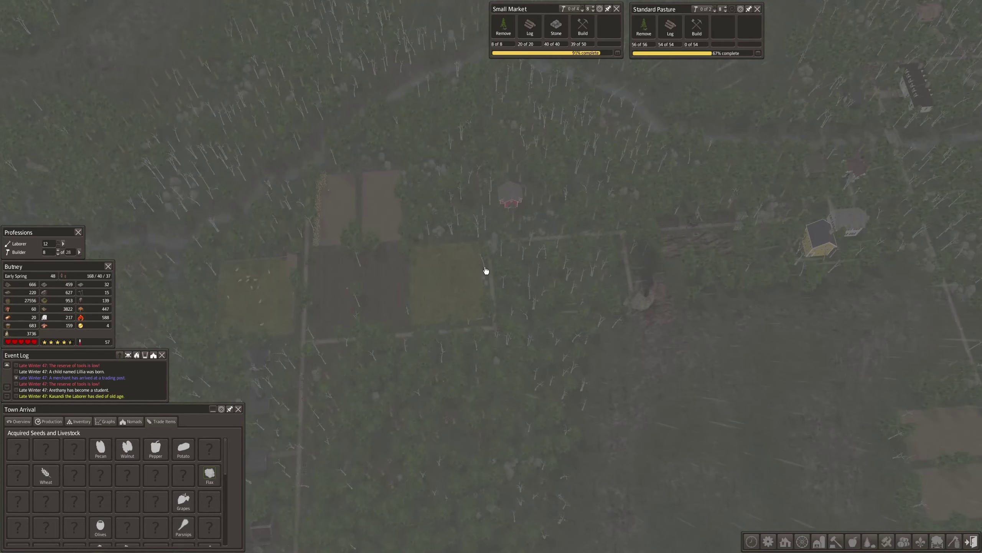
Step: Open the Wheat and Cabbage field details, leaving the Cabbage field at 0% yield showing
left_click(382, 214)
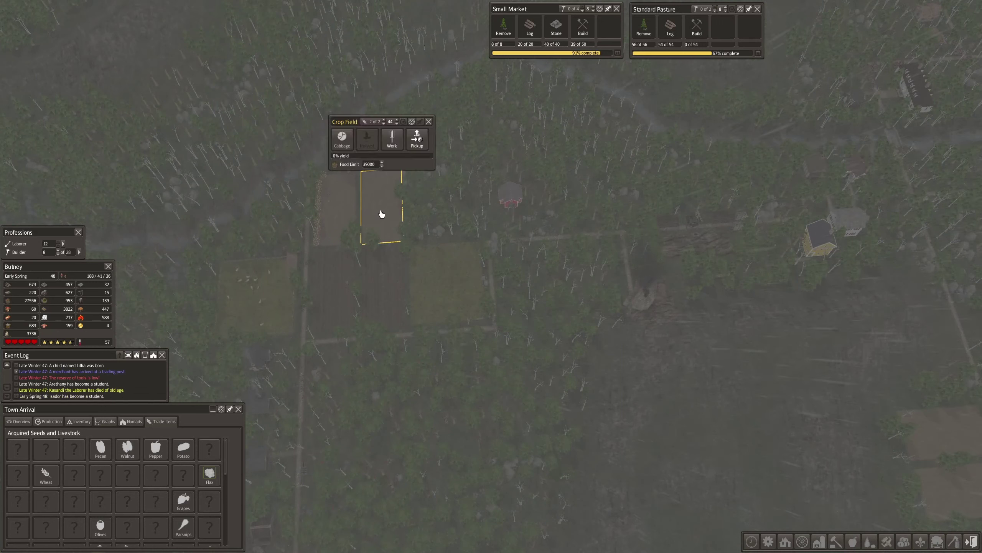
left_click(346, 209)
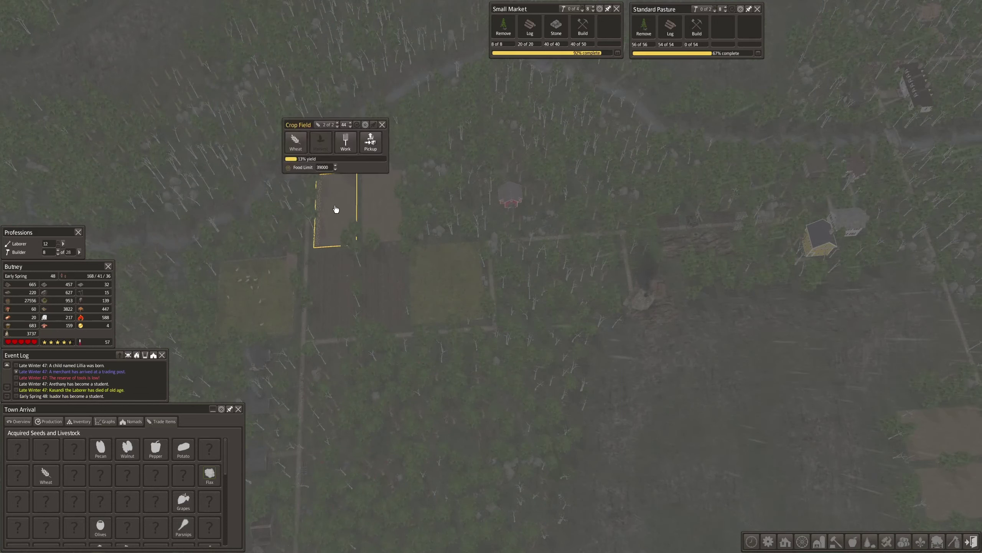
left_click(381, 215)
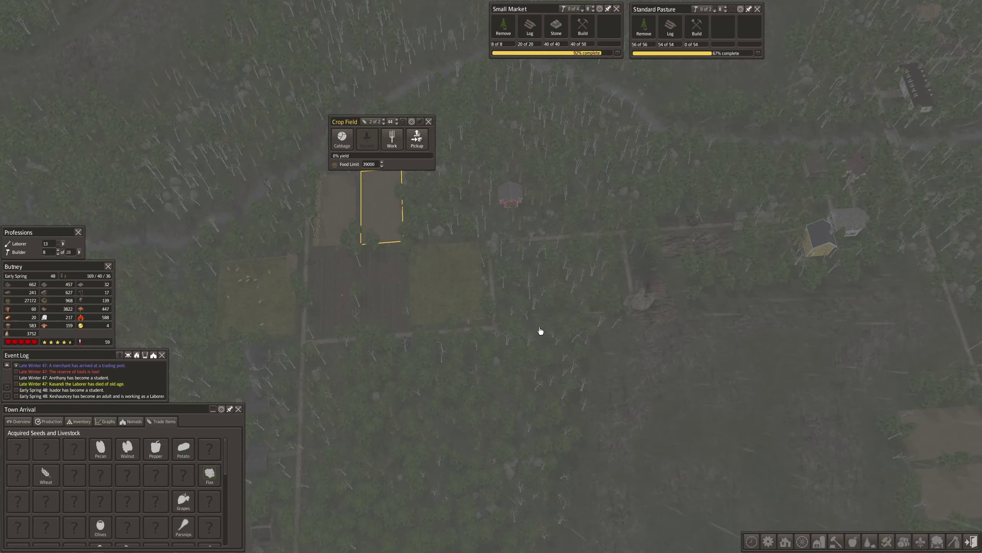
key("s")
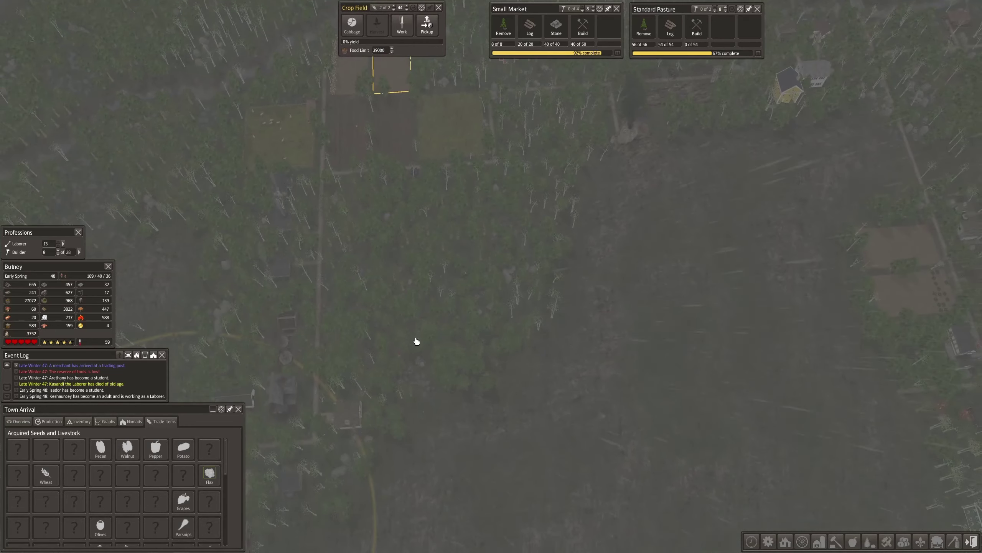
key("w")
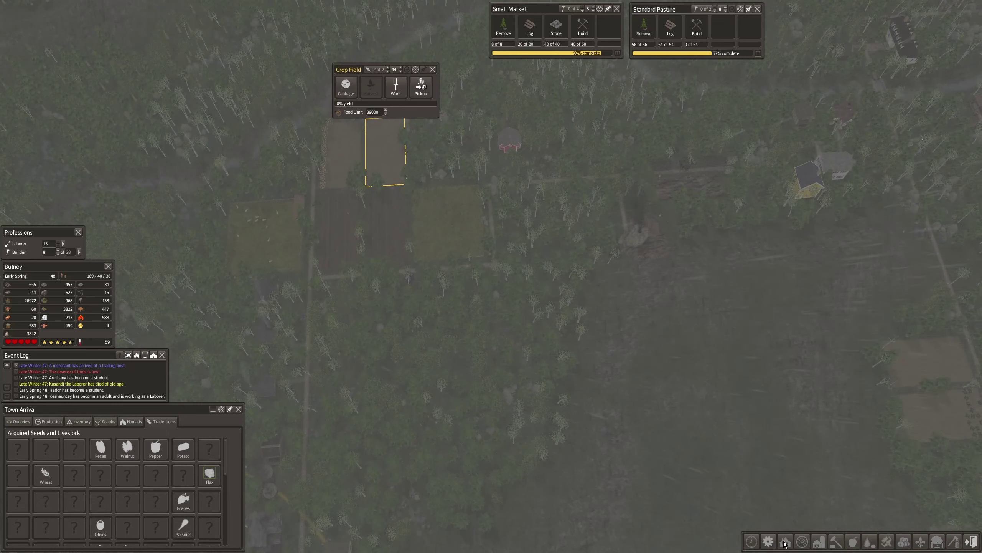
Step: Outline a forest crop field, cancel the 15x8 attempt, and redraw it nearby
left_click(852, 541)
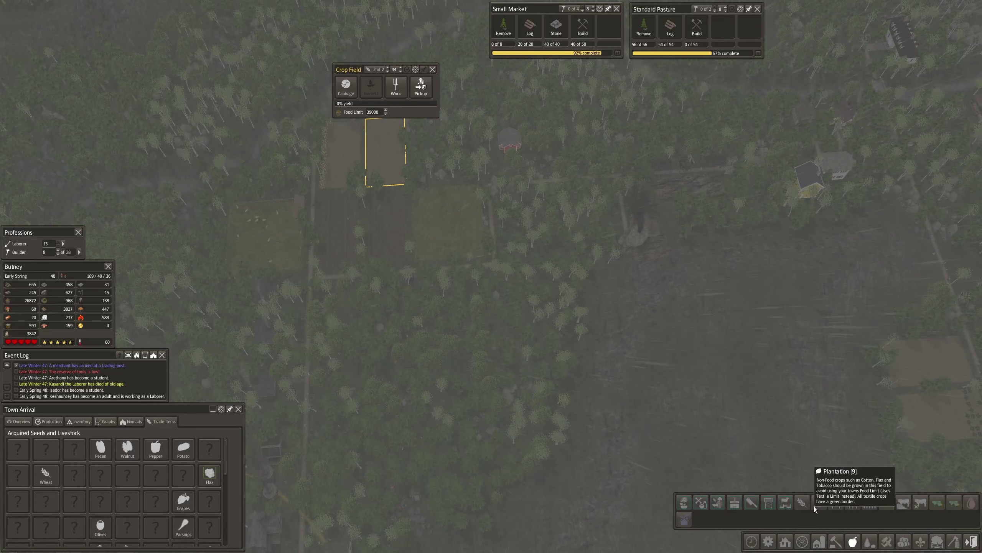
left_click(801, 502)
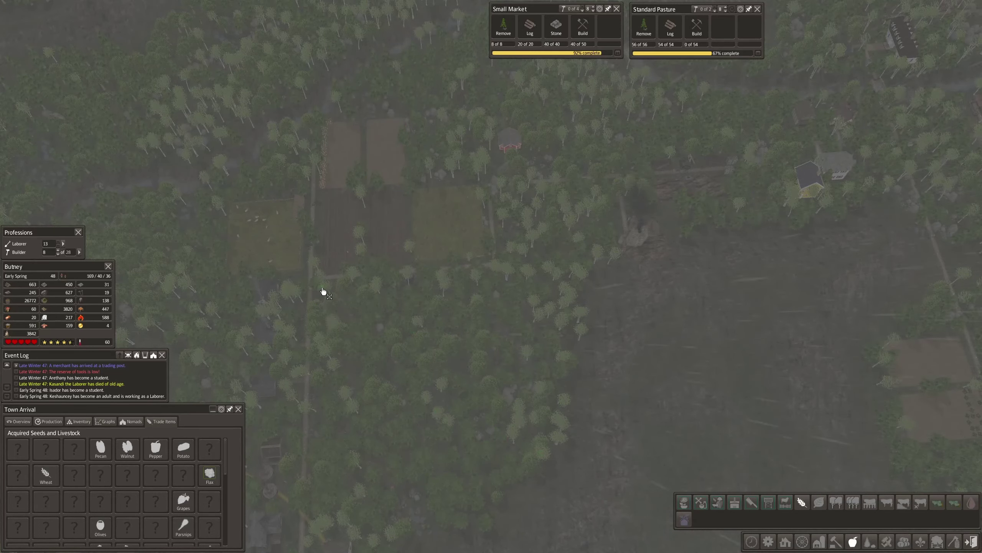
left_click_drag(323, 292, 375, 379)
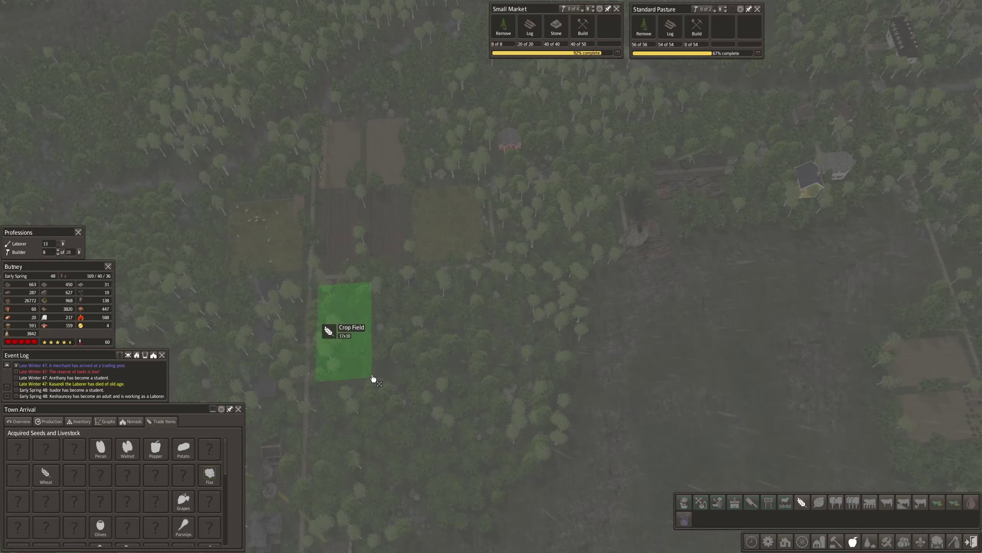
left_click_drag(373, 379, 371, 369)
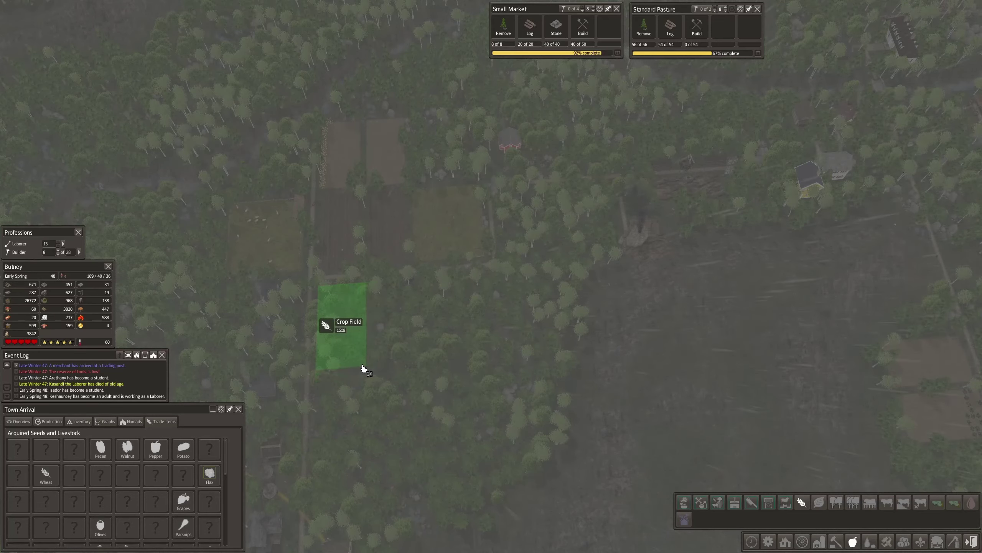
left_click_drag(371, 369, 361, 369)
right_click(361, 369)
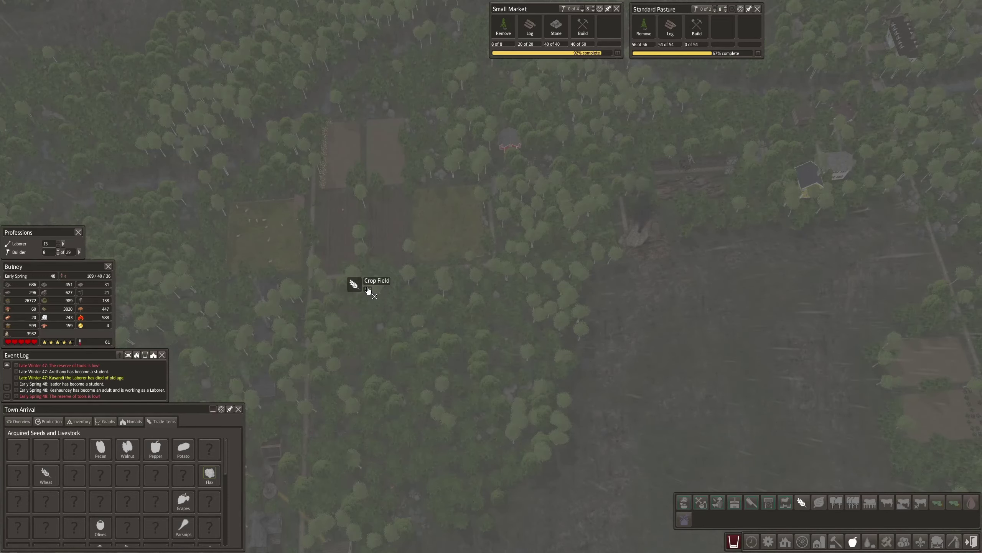
mouse_move(369, 292)
left_mouse_down()
mouse_move(413, 375)
mouse_move(420, 370)
mouse_move(412, 366)
left_mouse_up()
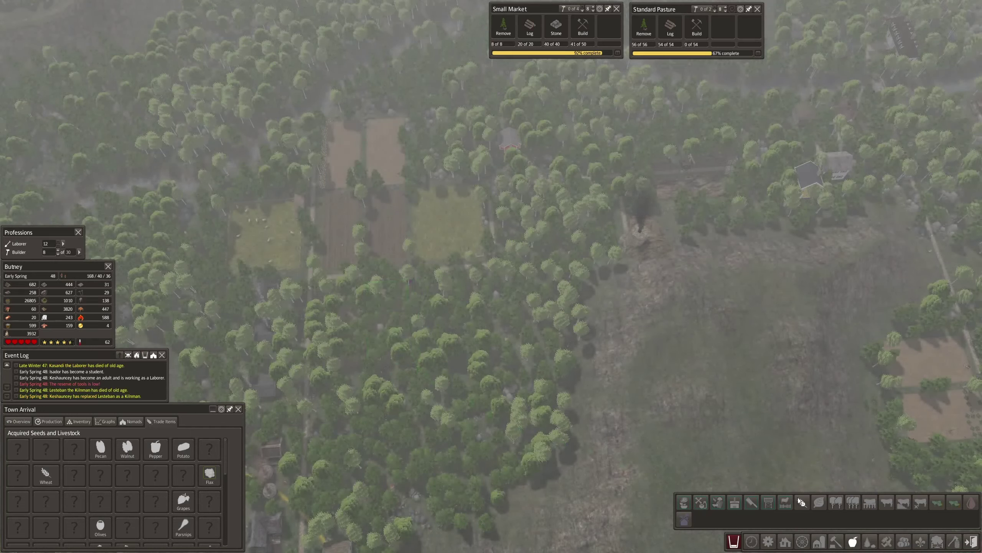